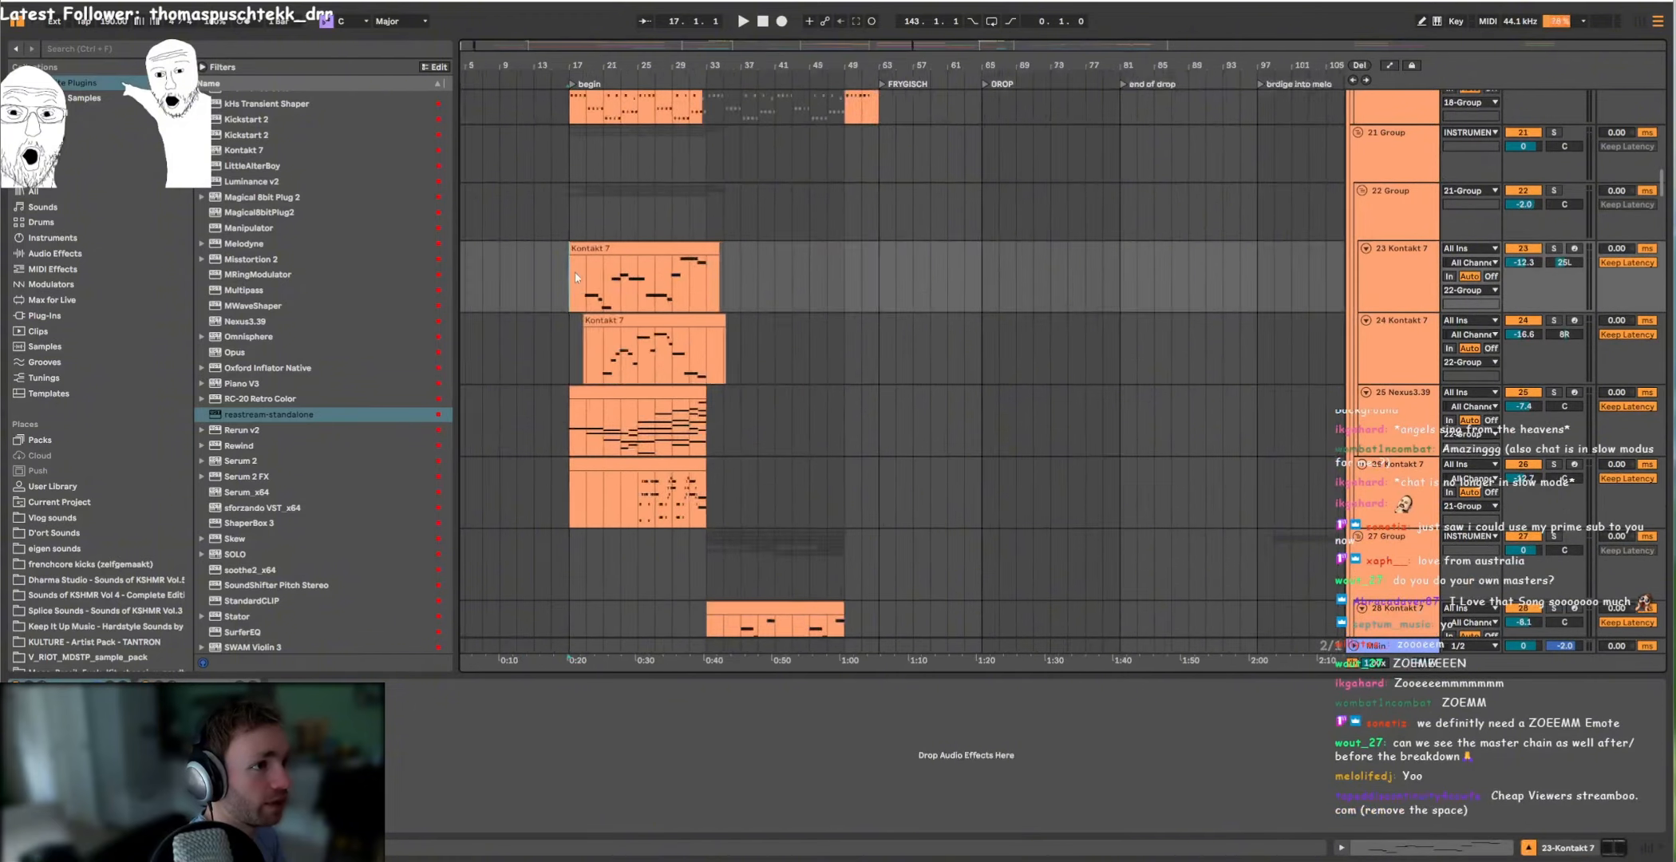
scroll(578, 272, "up", 7)
Step: Play back the arpeggio tracks of the soloed 18 Group from bar 17 at the begin marker
scroll(579, 278, "down", 5)
scroll(581, 297, "down", 3)
scroll(577, 308, "down", 3)
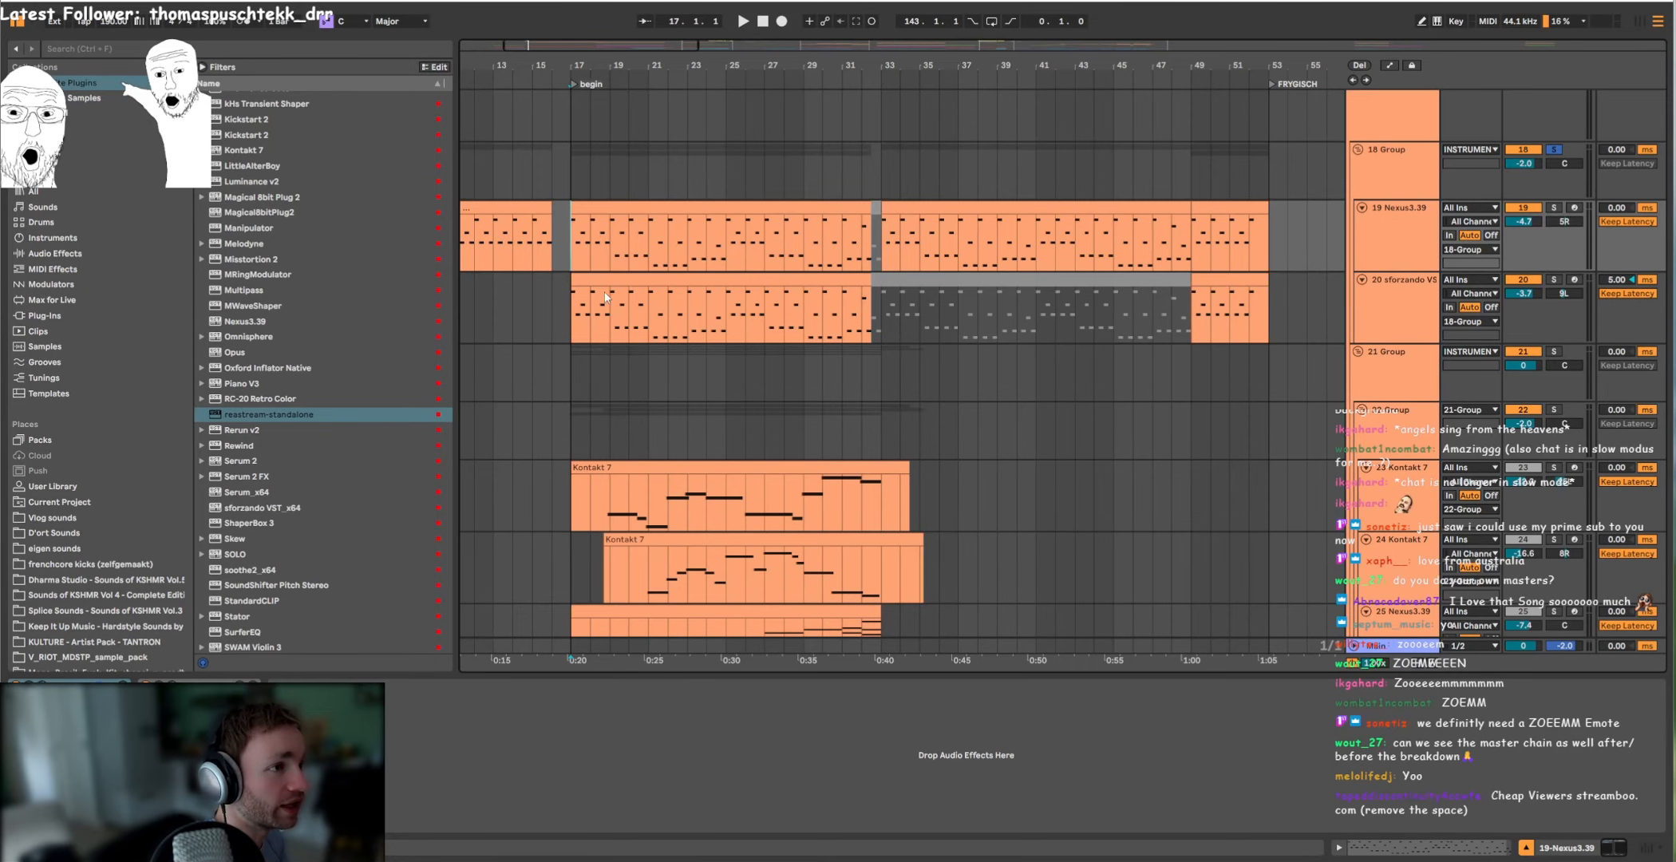
key("space")
scroll(822, 257, "up", 5)
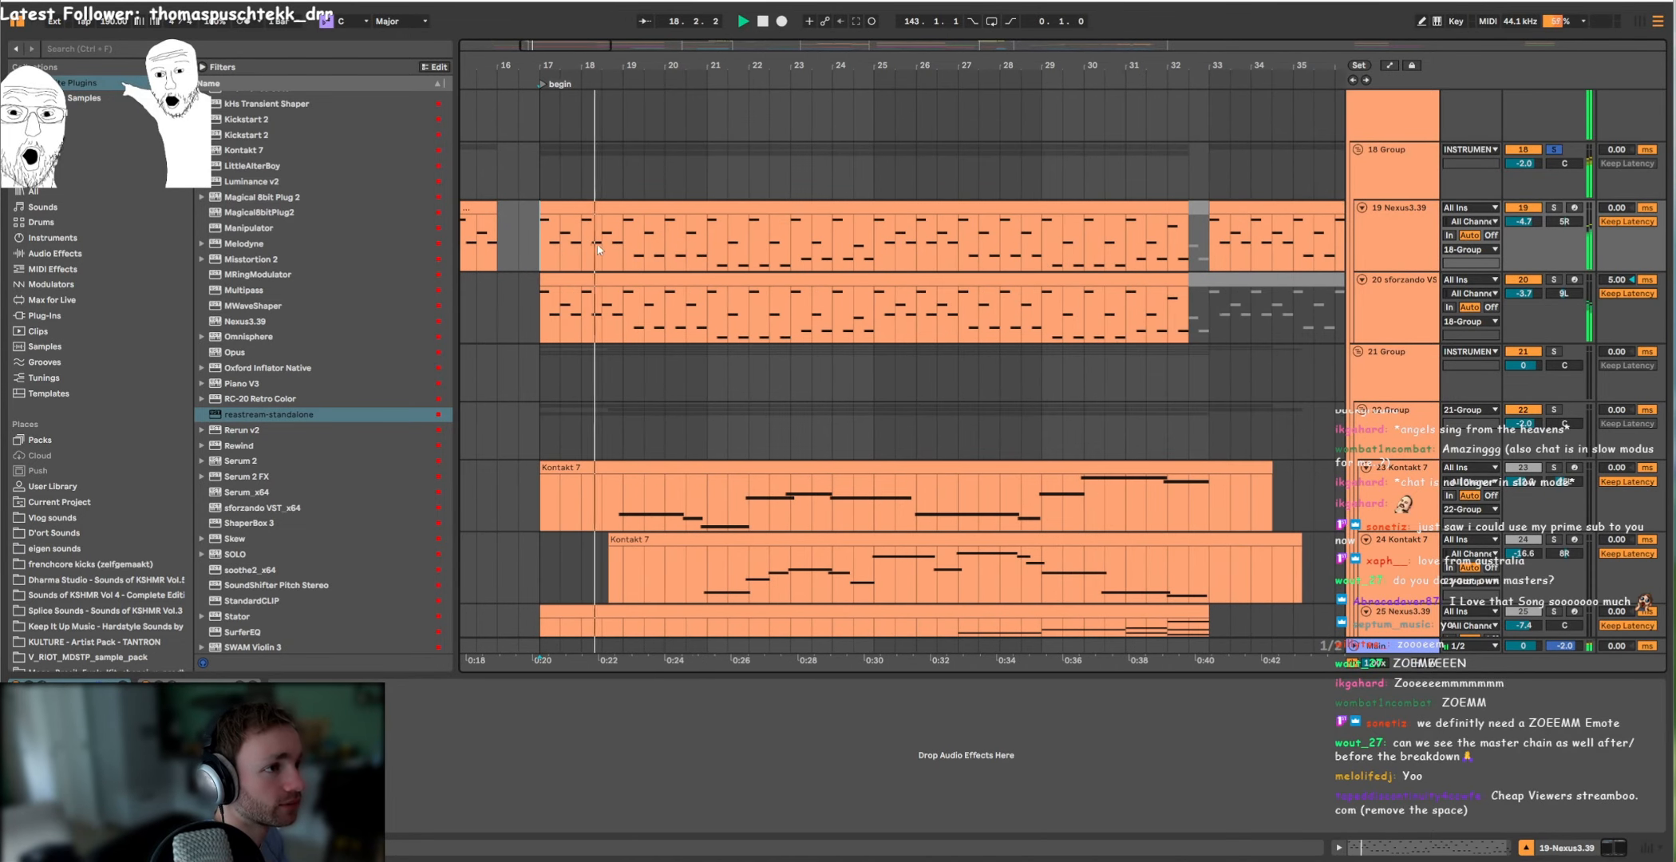
key("space")
scroll(989, 335, "down", 15)
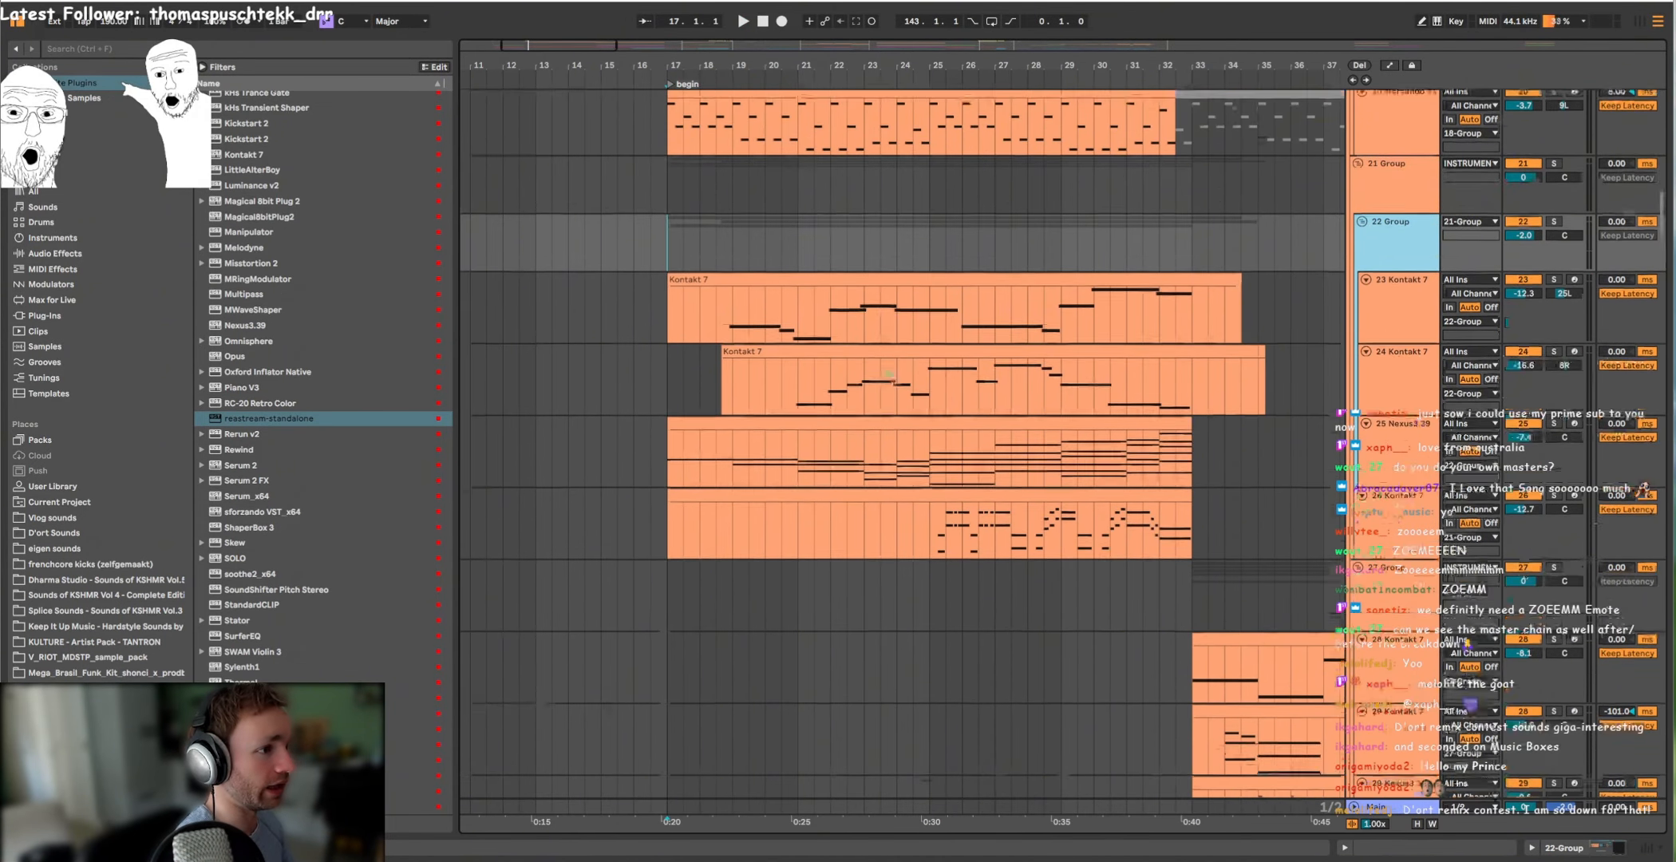
Step: Audition the Kontakt 7 layers in 22 Group from bar 17, moving the solo from track 23 to track 24
scroll(989, 335, "down", 2)
scroll(990, 335, "up", 10)
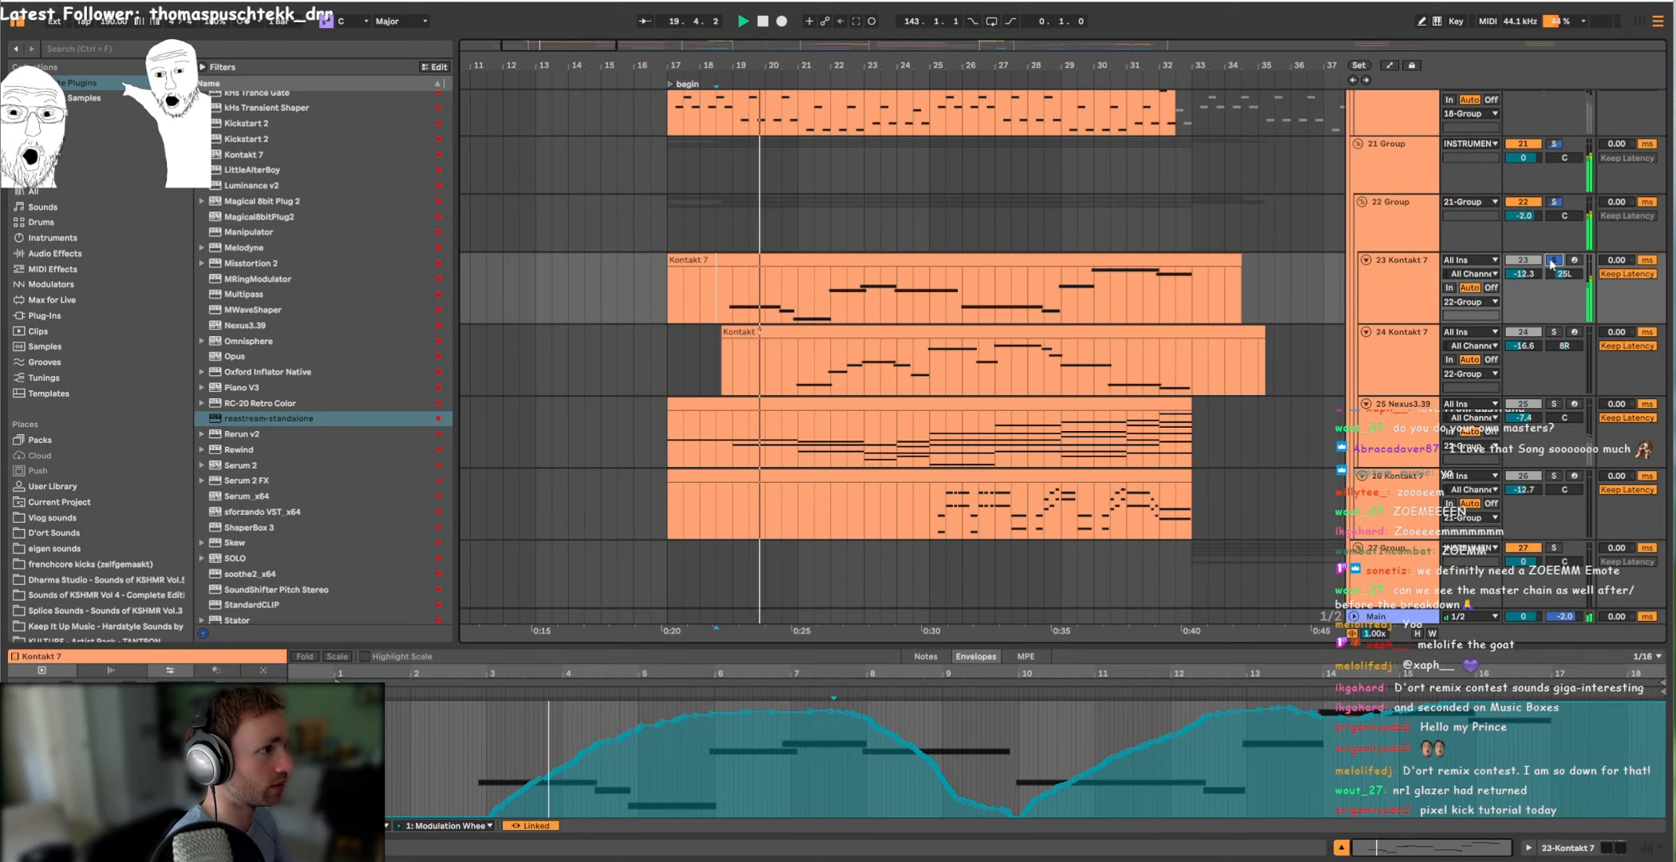
left_click(1554, 332)
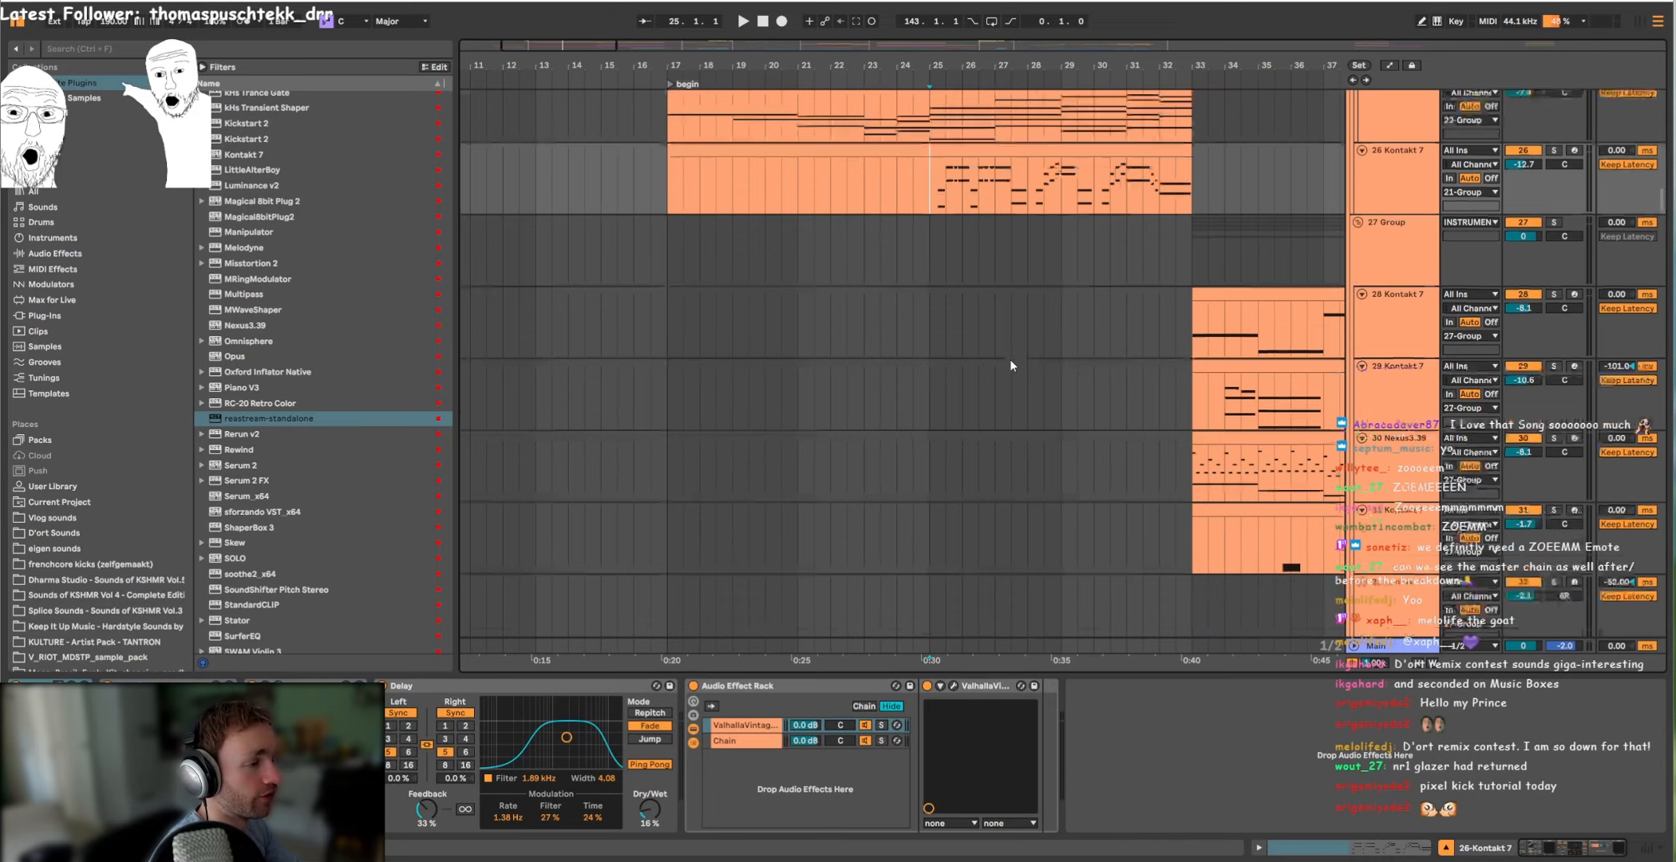
Step: Solo the 26 Kontakt 7 track and play it back from bar 25
scroll(1010, 362, "up", 3)
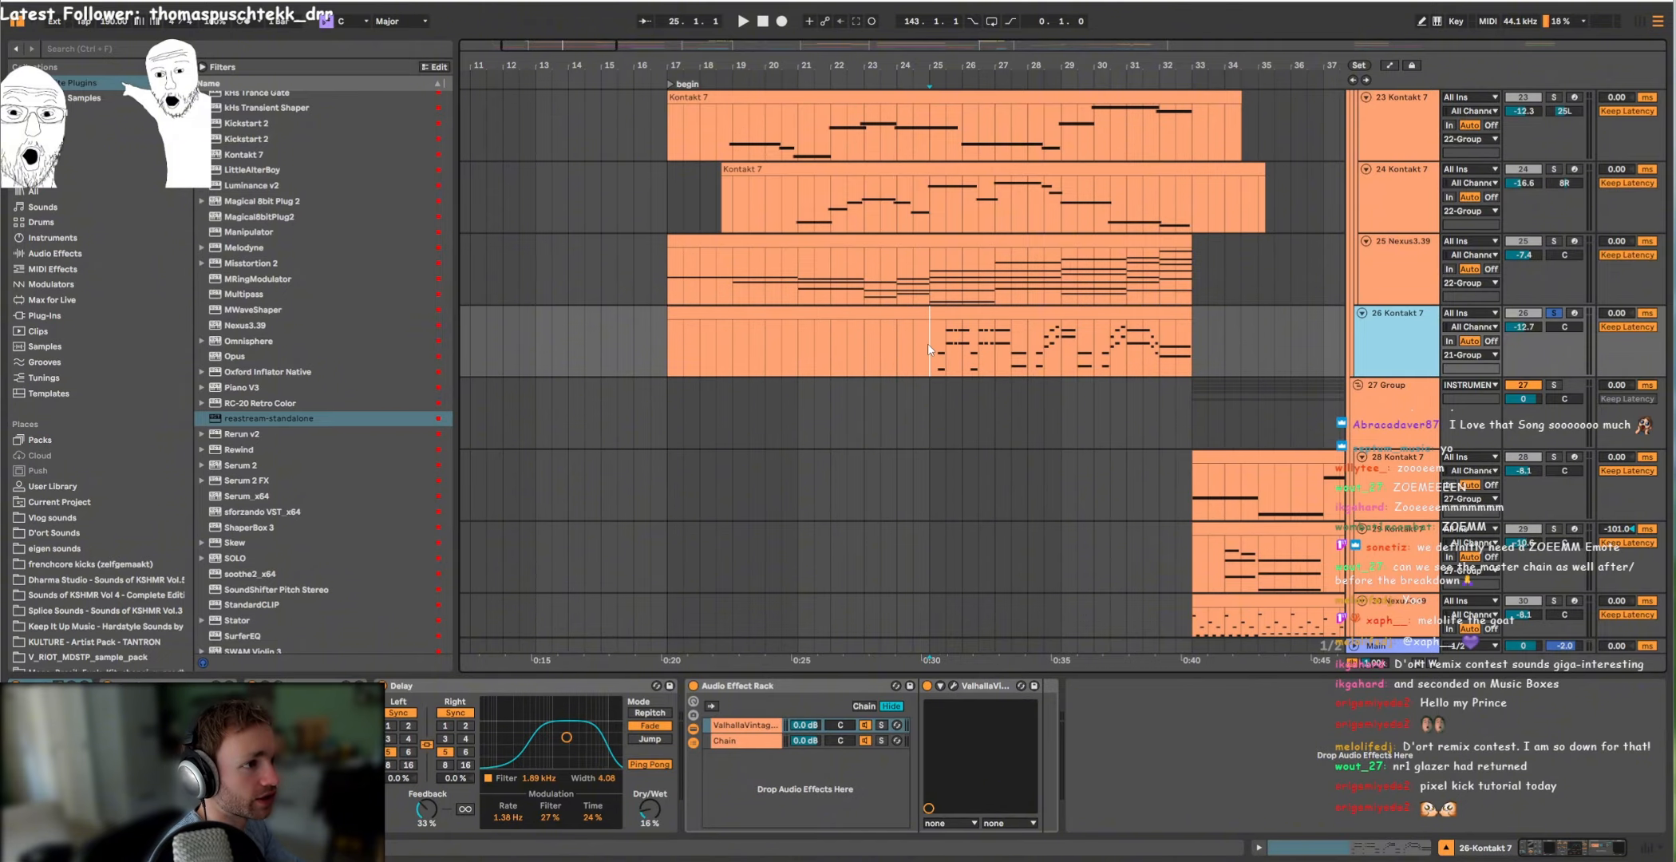
key("space")
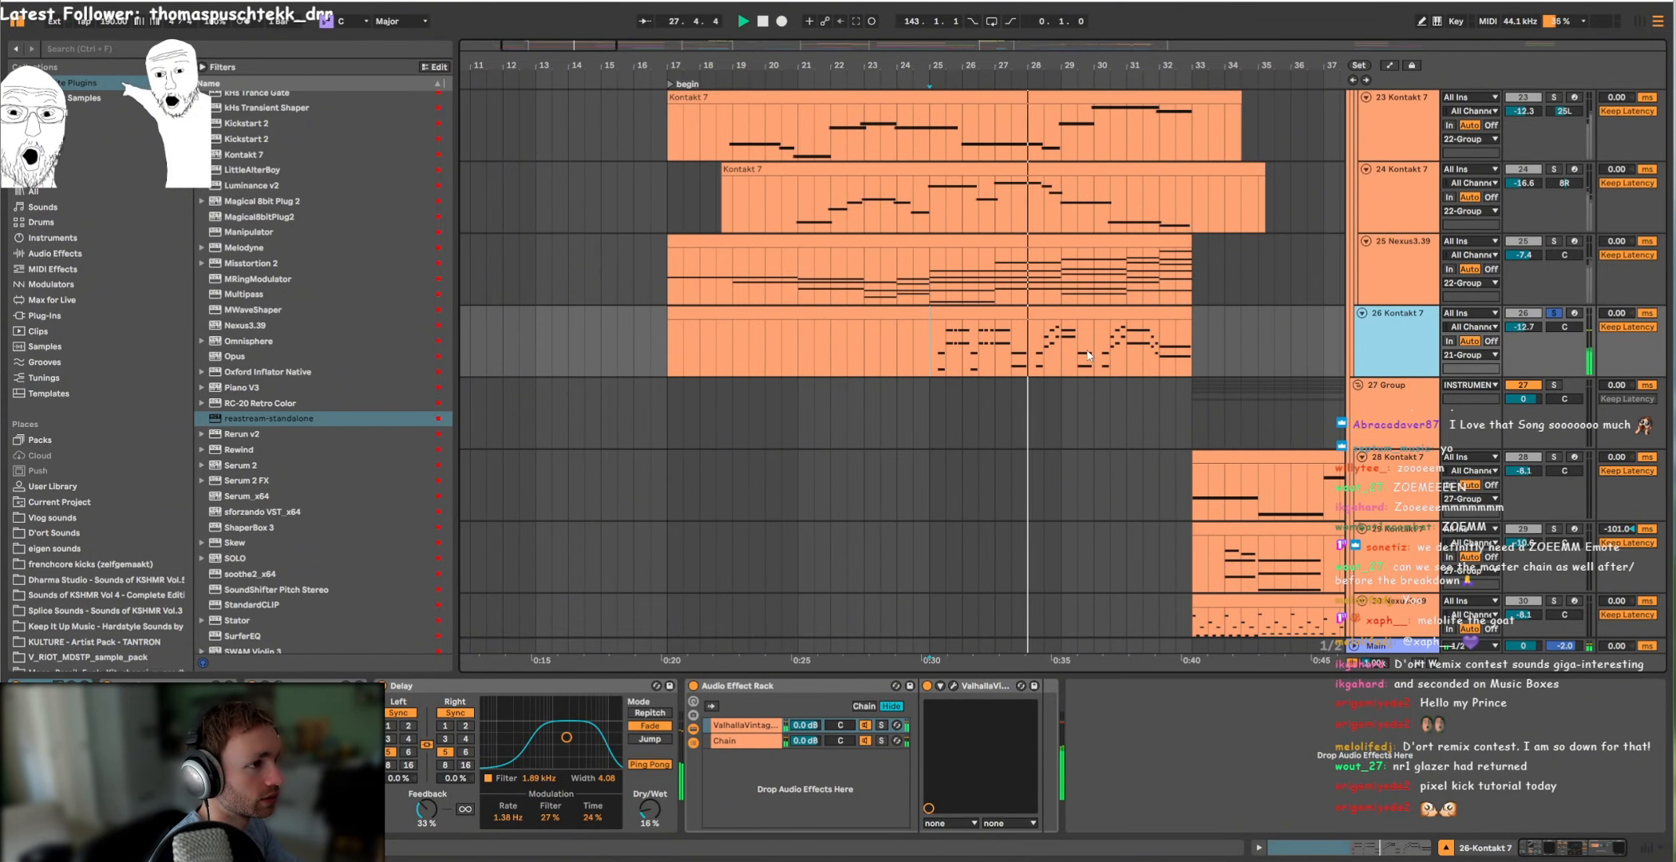
key("space")
Step: Audition the FX sounds, soloing the drone on track 88 from bar 17 and the Audio clip on track 90 from bar 30
scroll(966, 325, "down", 20)
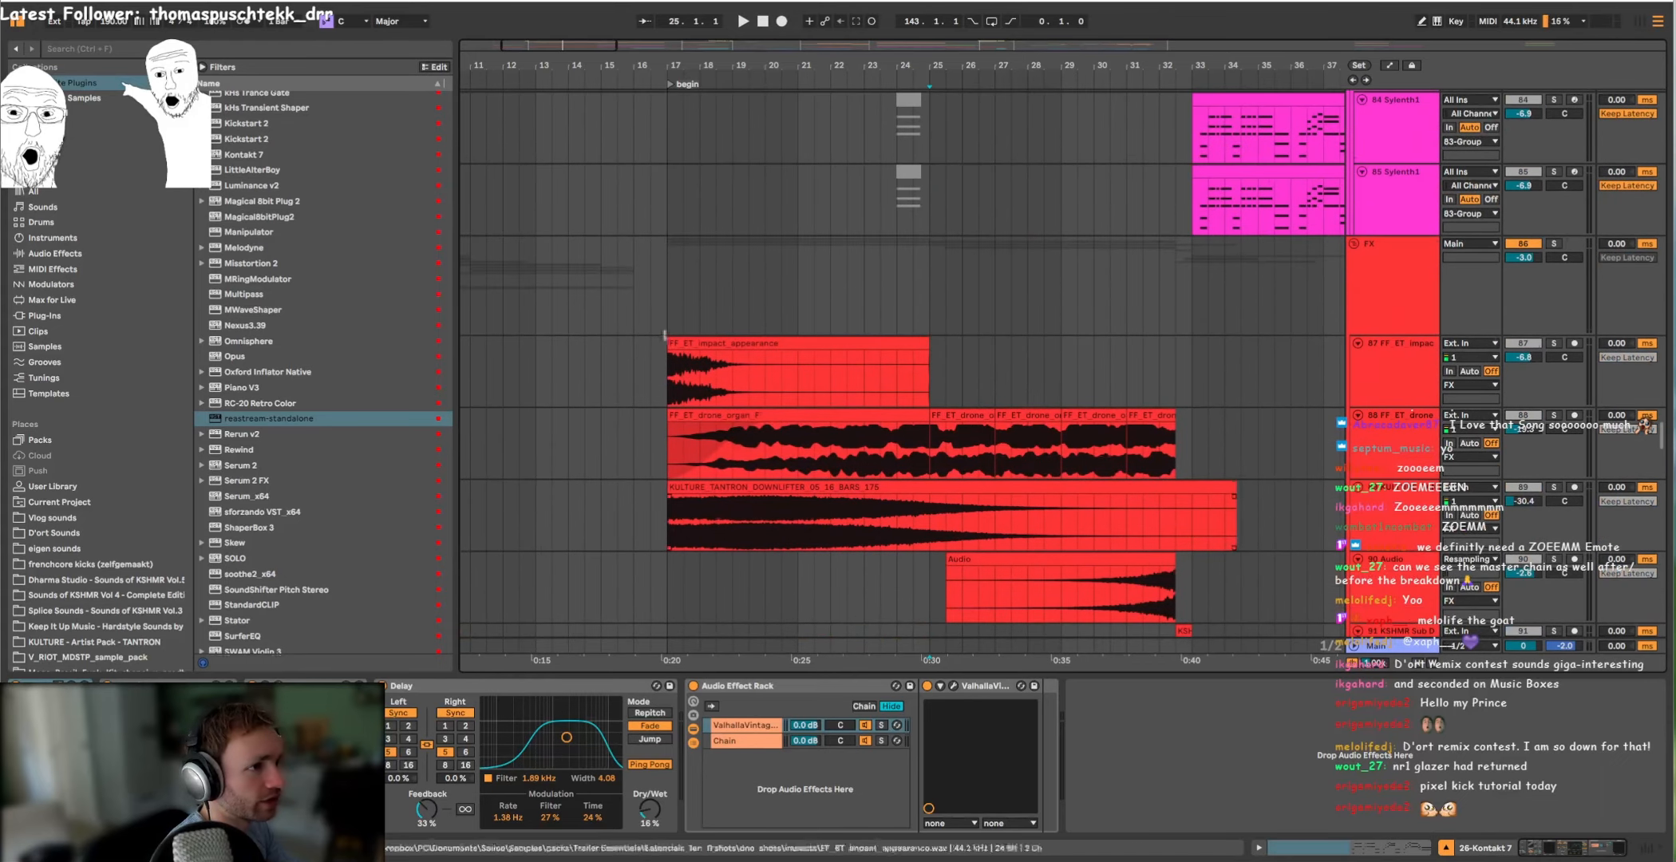
left_click(683, 444)
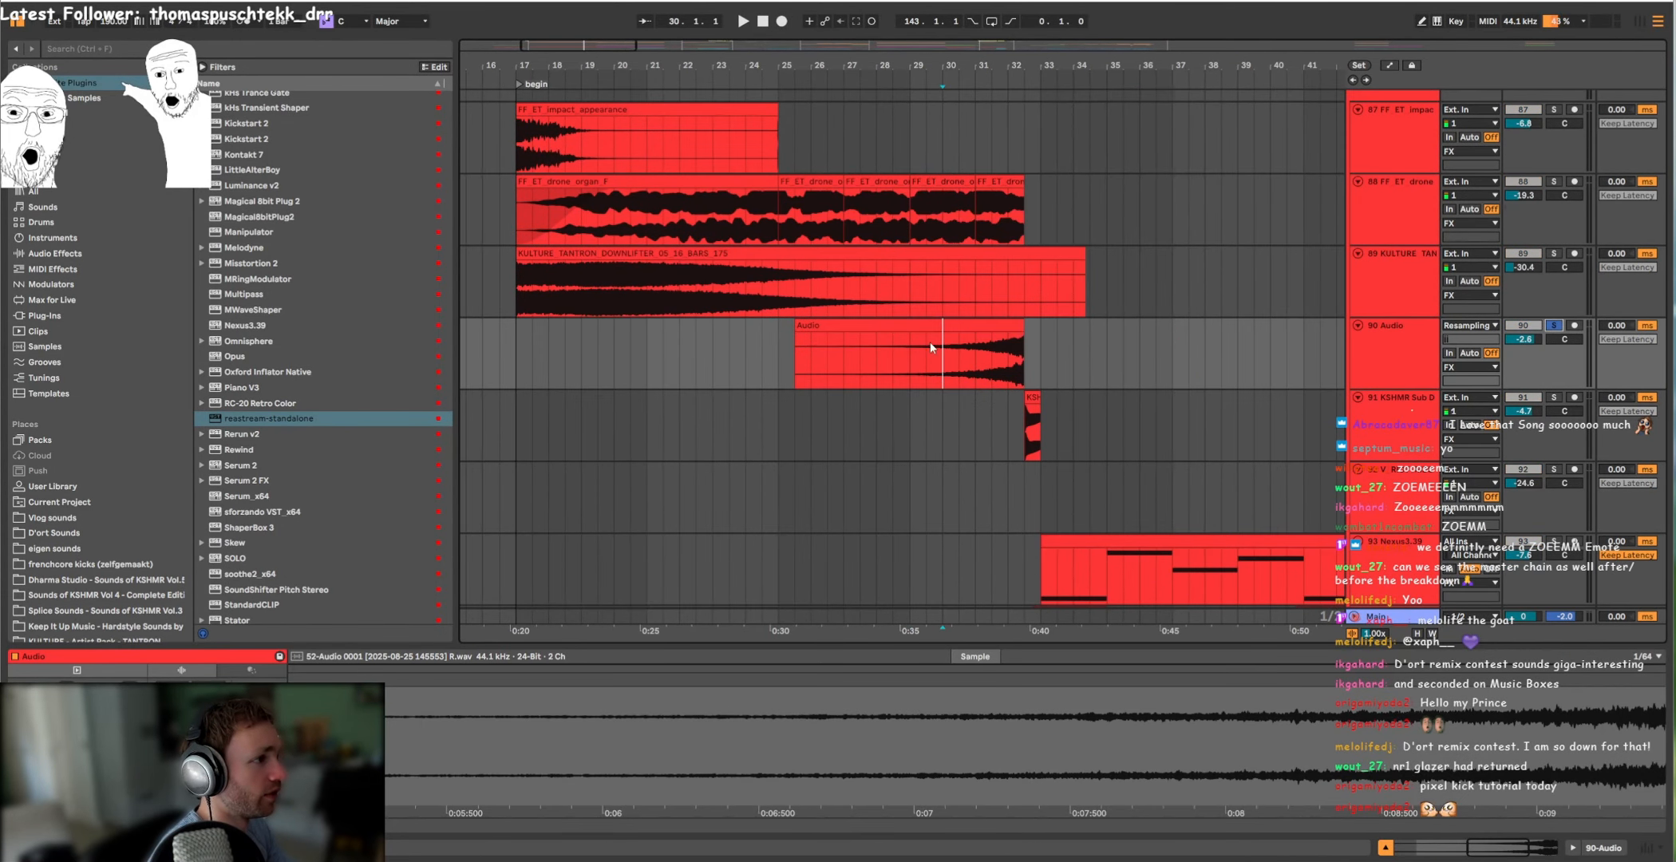
left_click(977, 359)
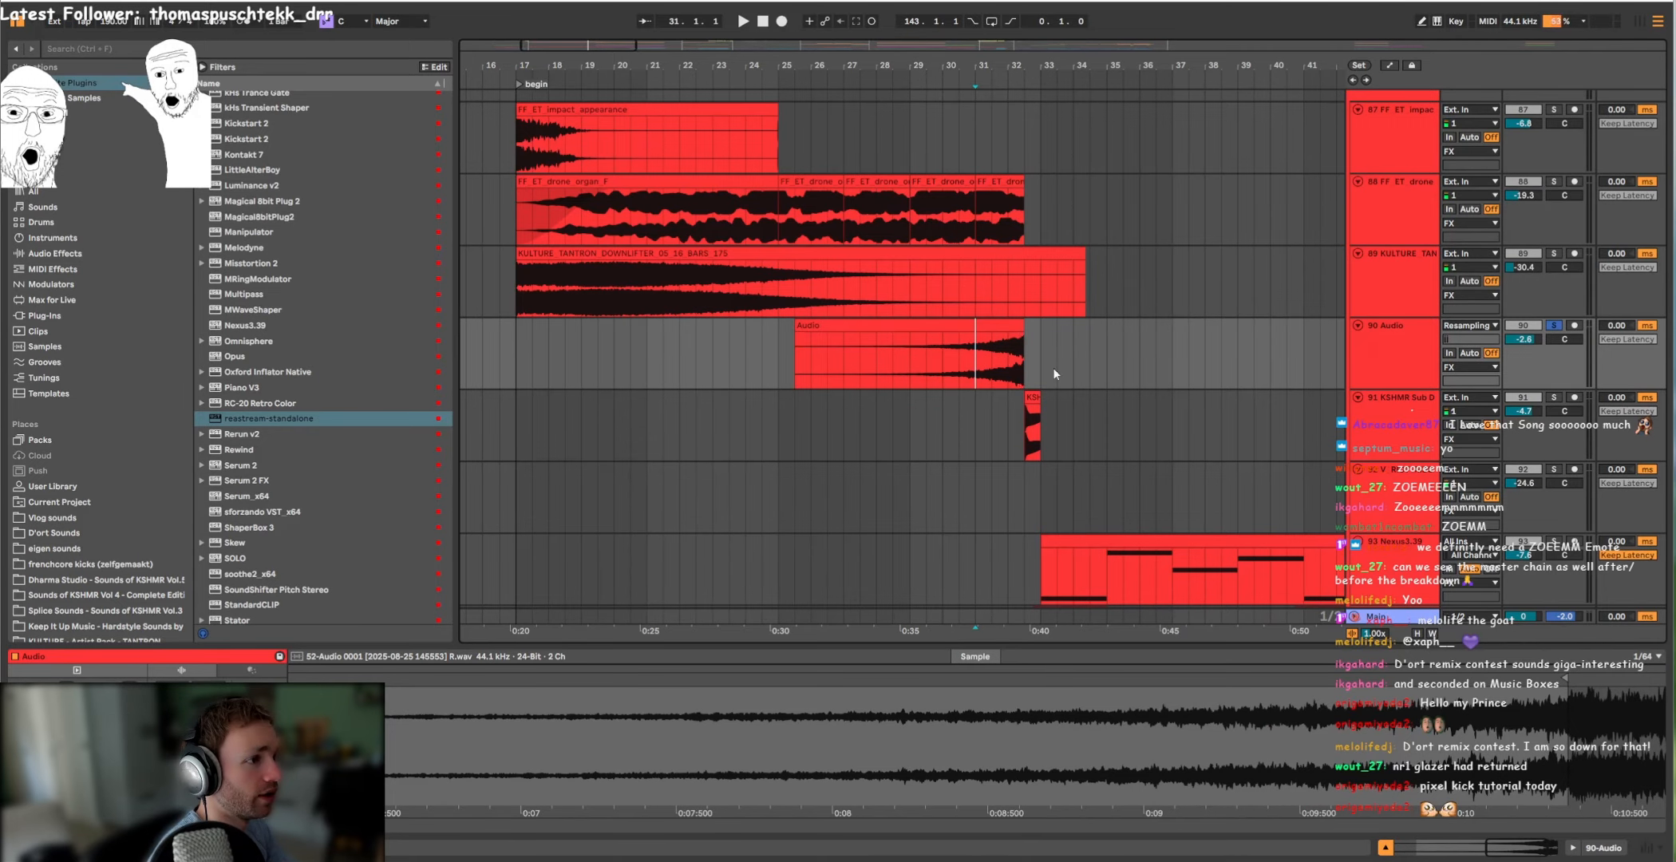
left_click(960, 370)
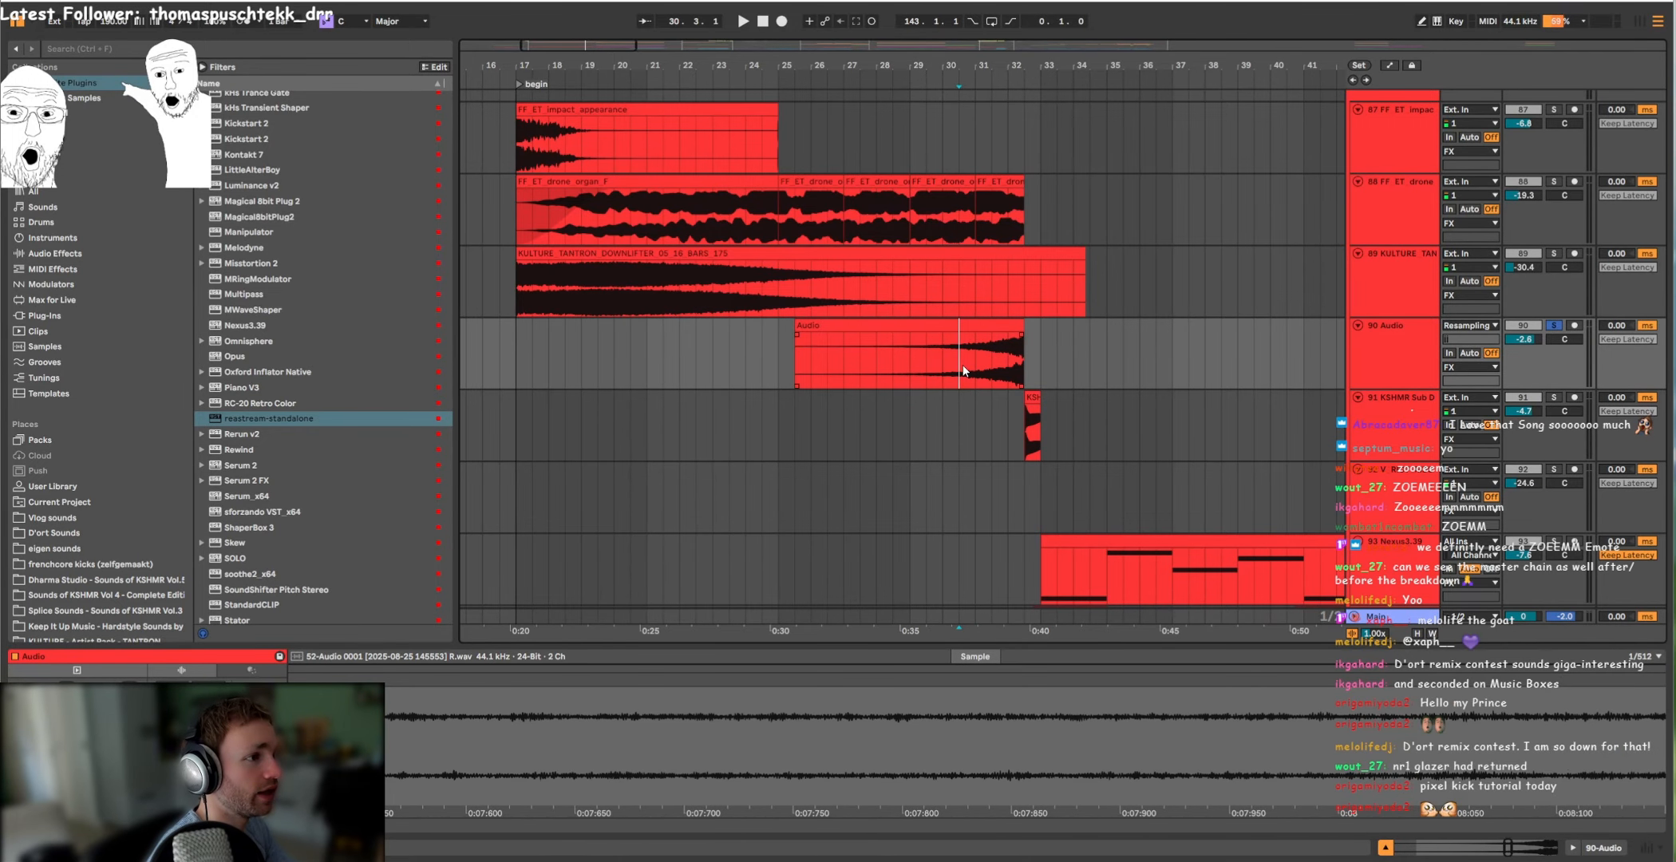
left_click(1397, 344)
key("space")
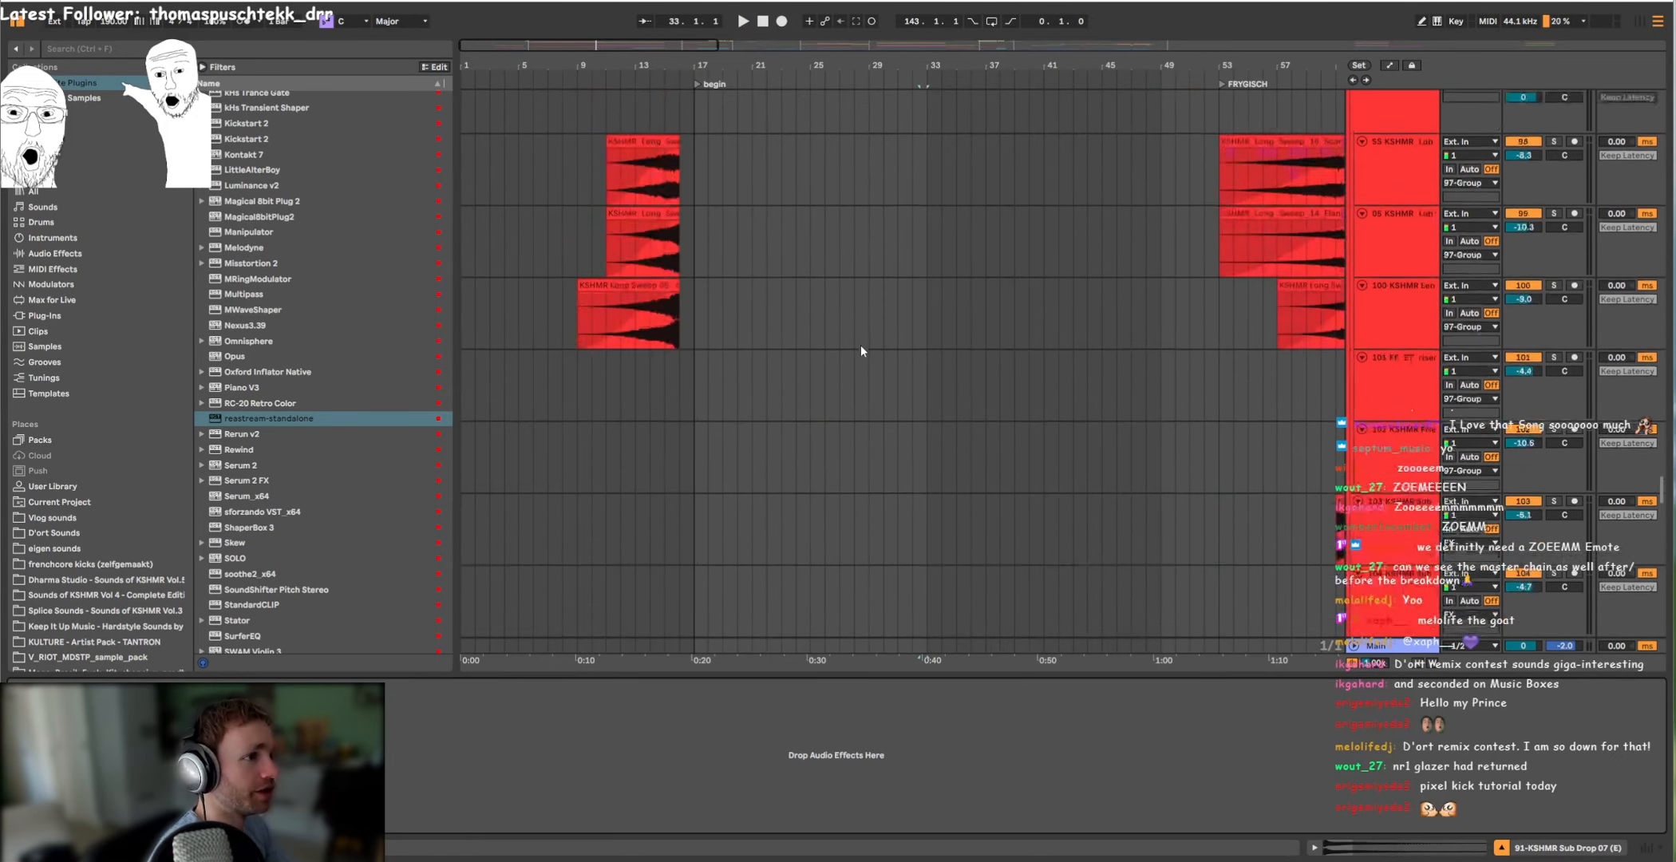
Step: Audition the lead layers of the MELODY group individually from bar 33, including the 80 Serum 2 and 81 Sylenth1 tracks
scroll(874, 335, "up", 20)
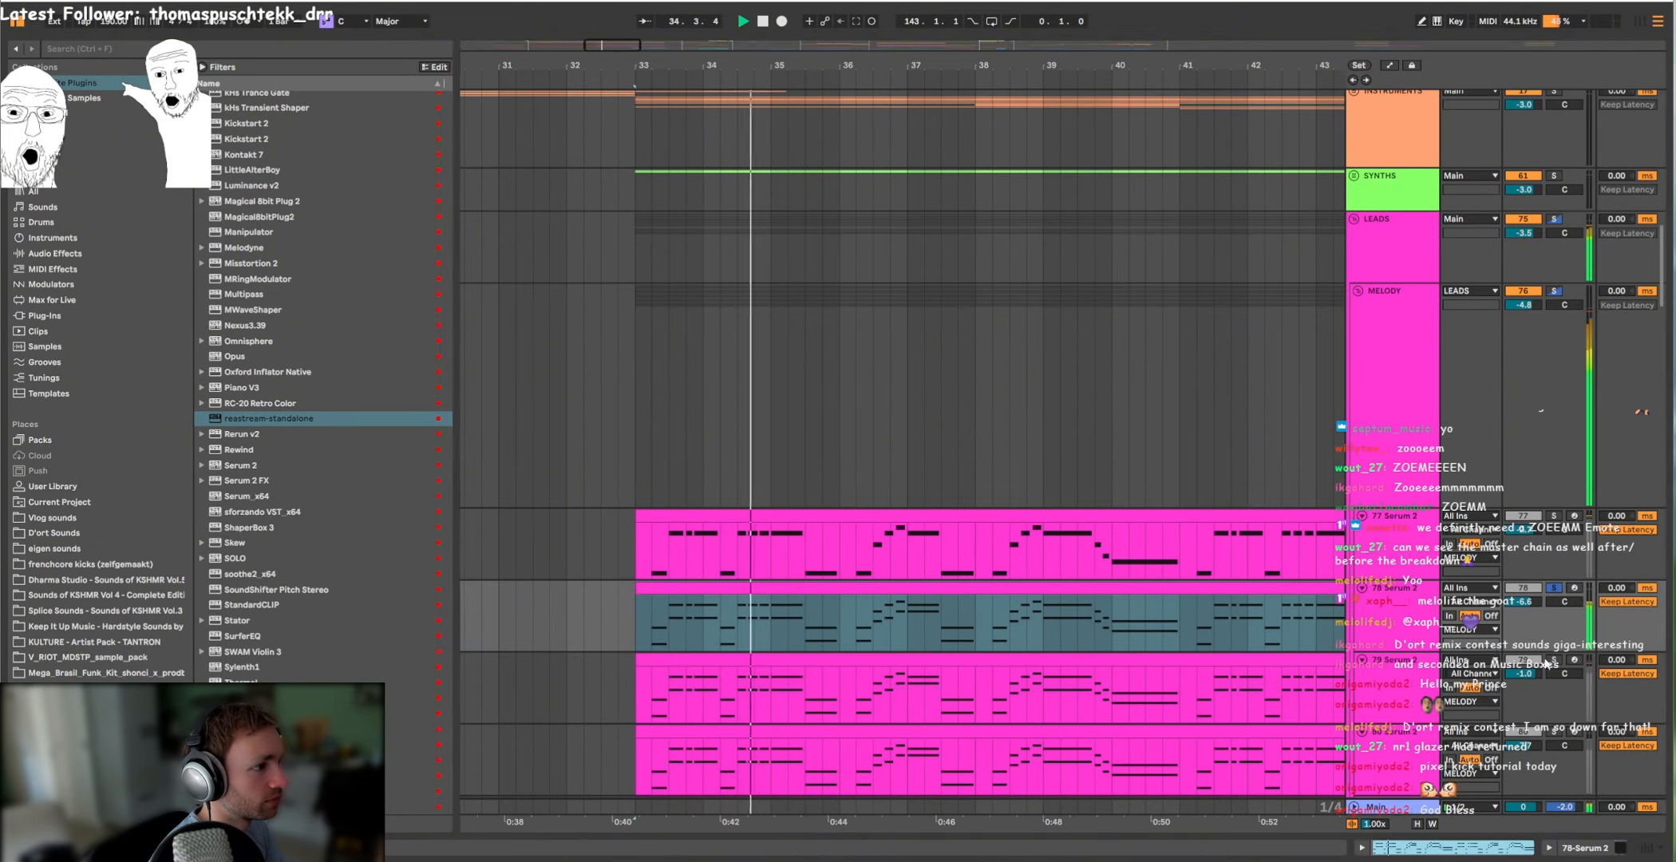
scroll(934, 479, "down", 5)
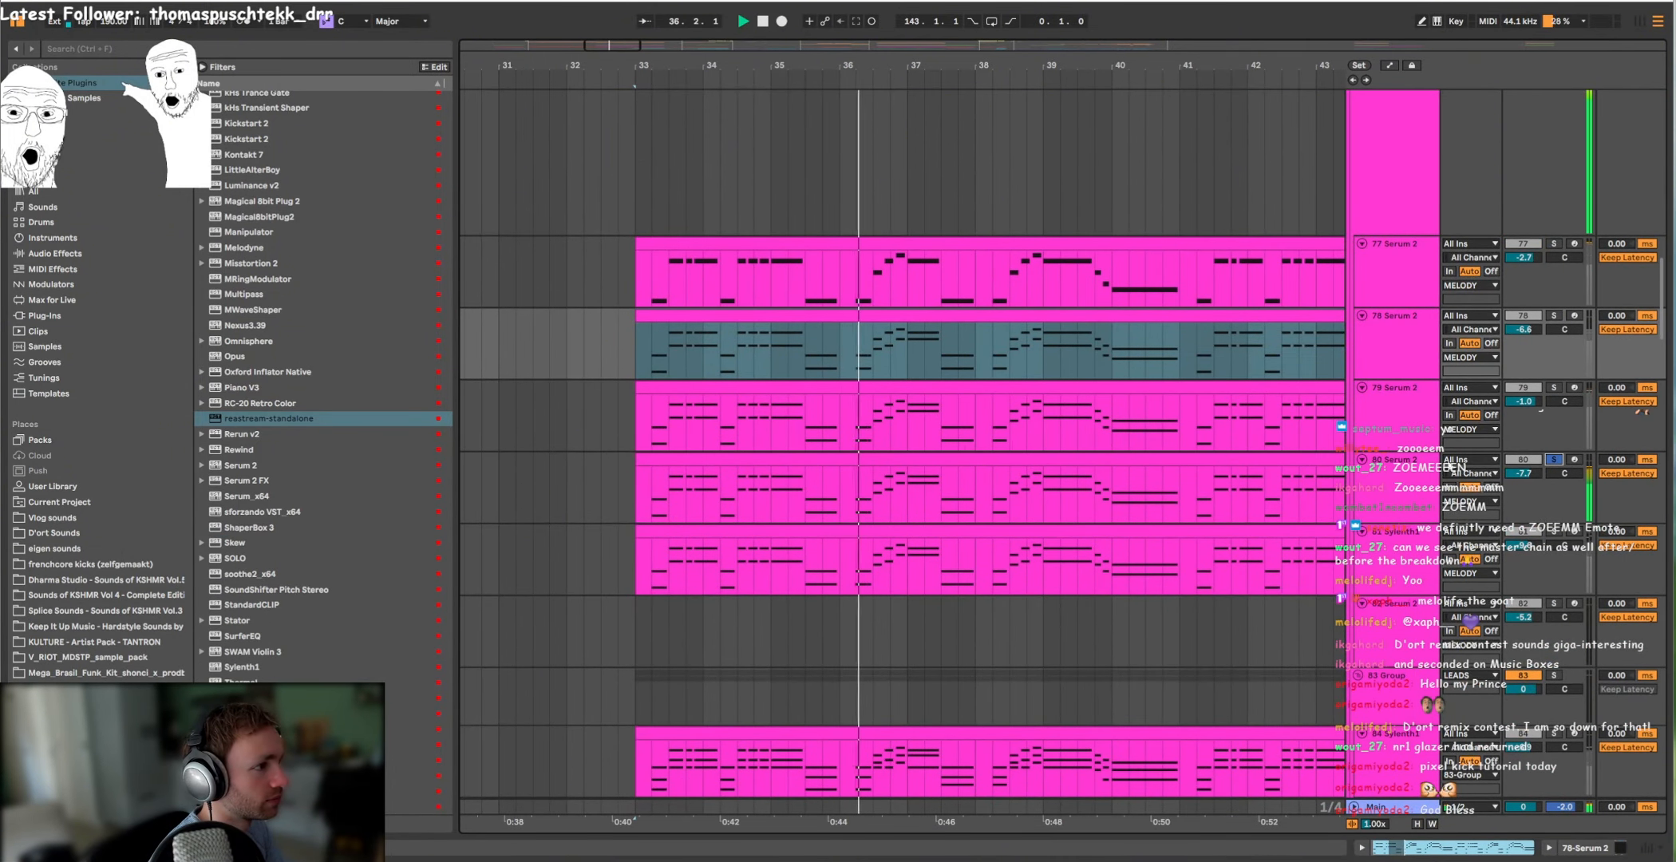
scroll(934, 479, "down", 3)
left_click(1555, 369)
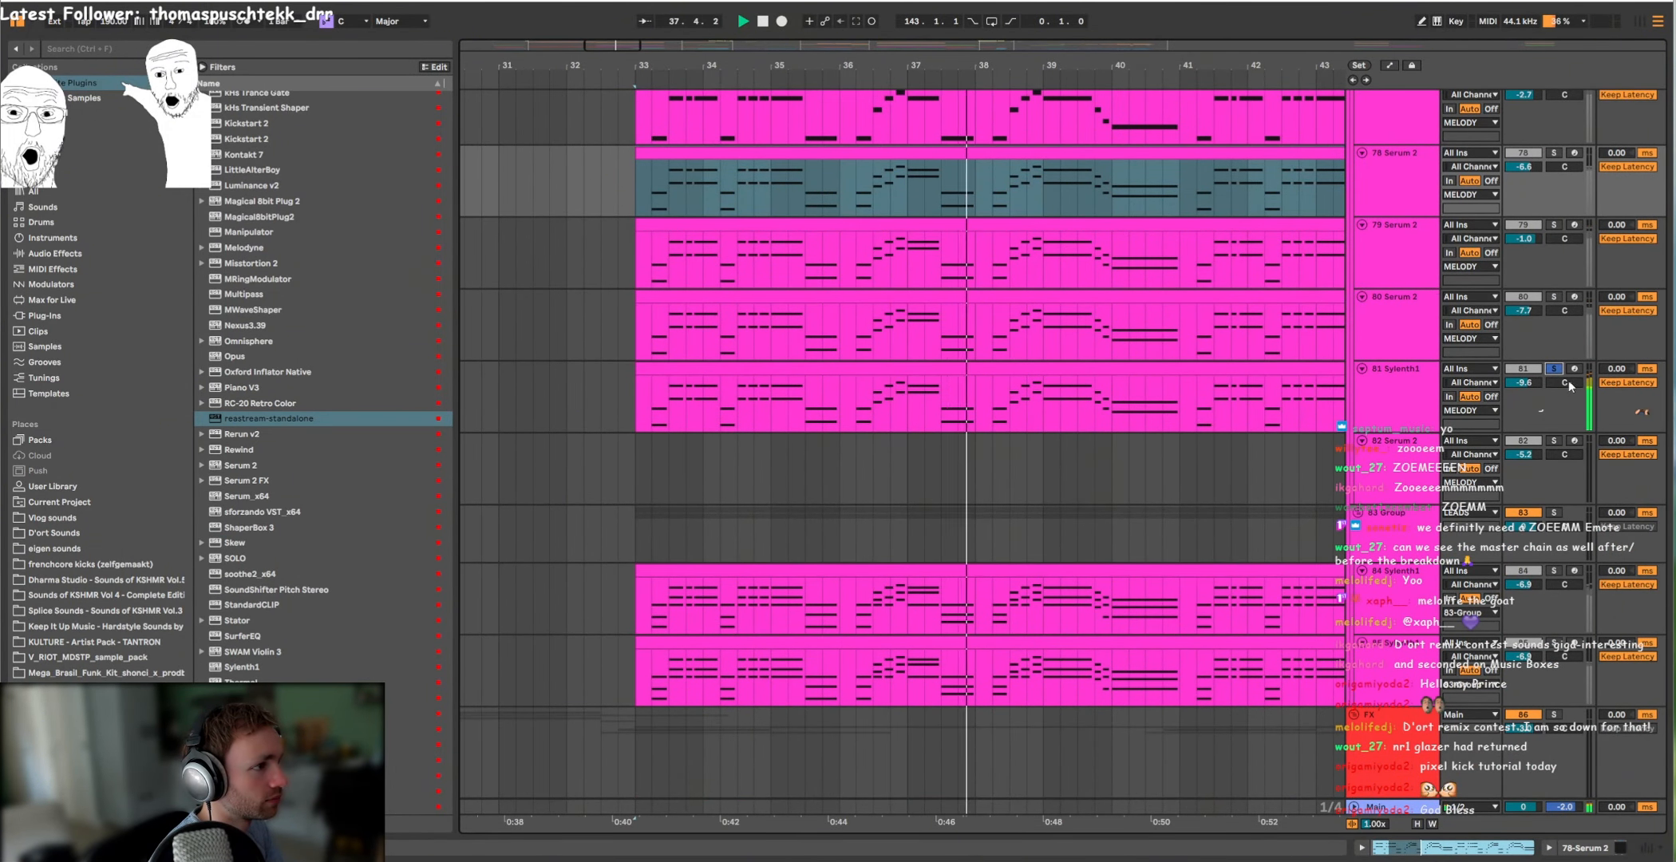
scroll(1195, 333, "down", 5)
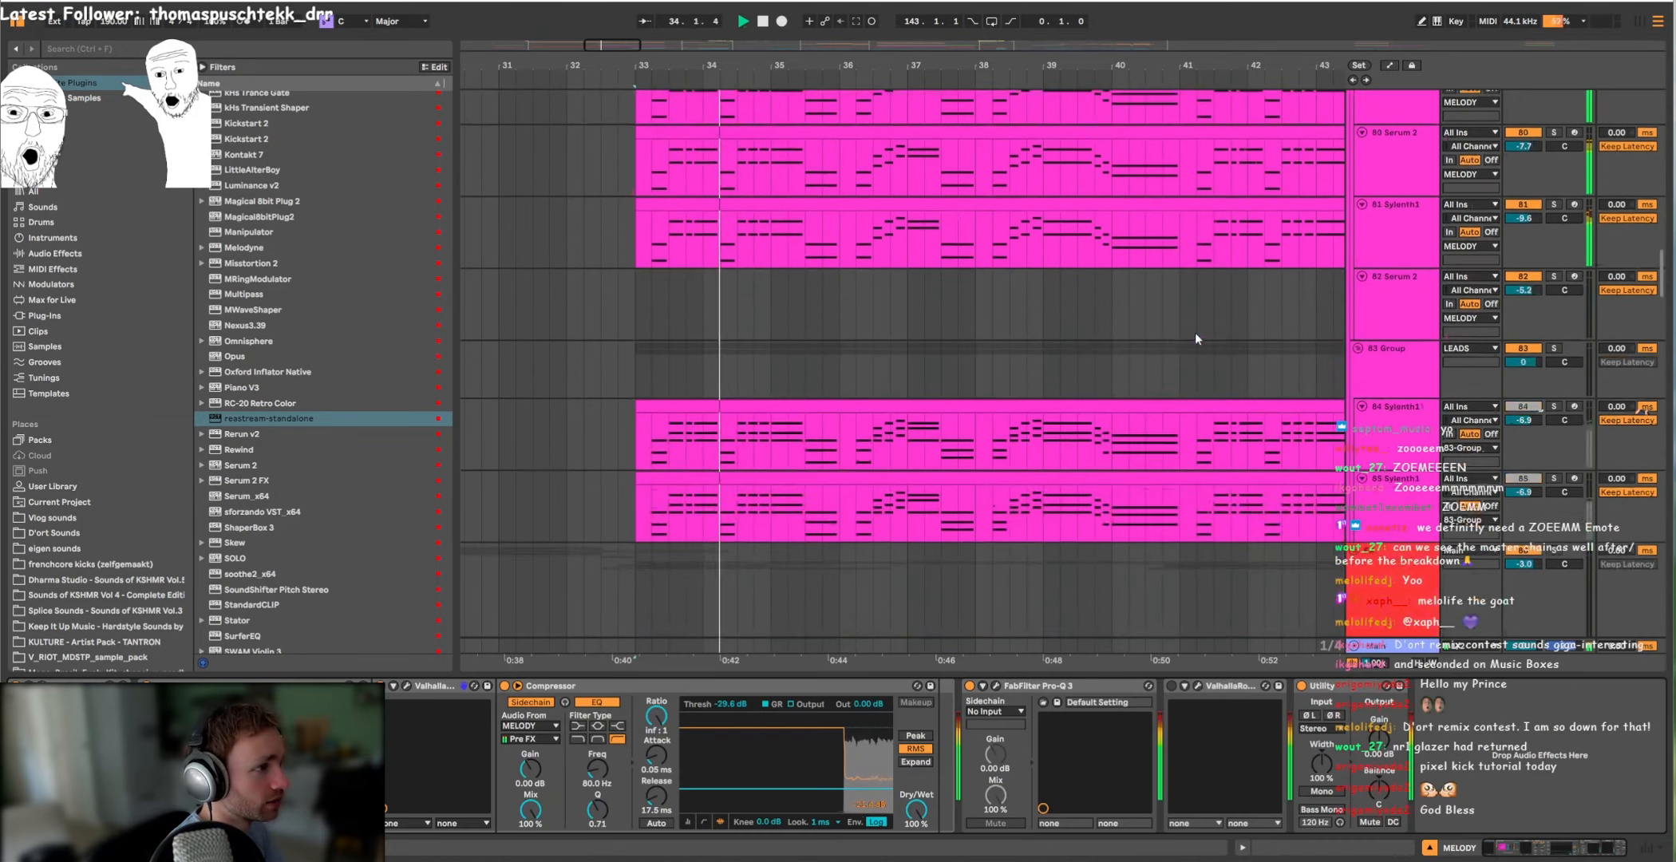
scroll(1195, 333, "up", 5)
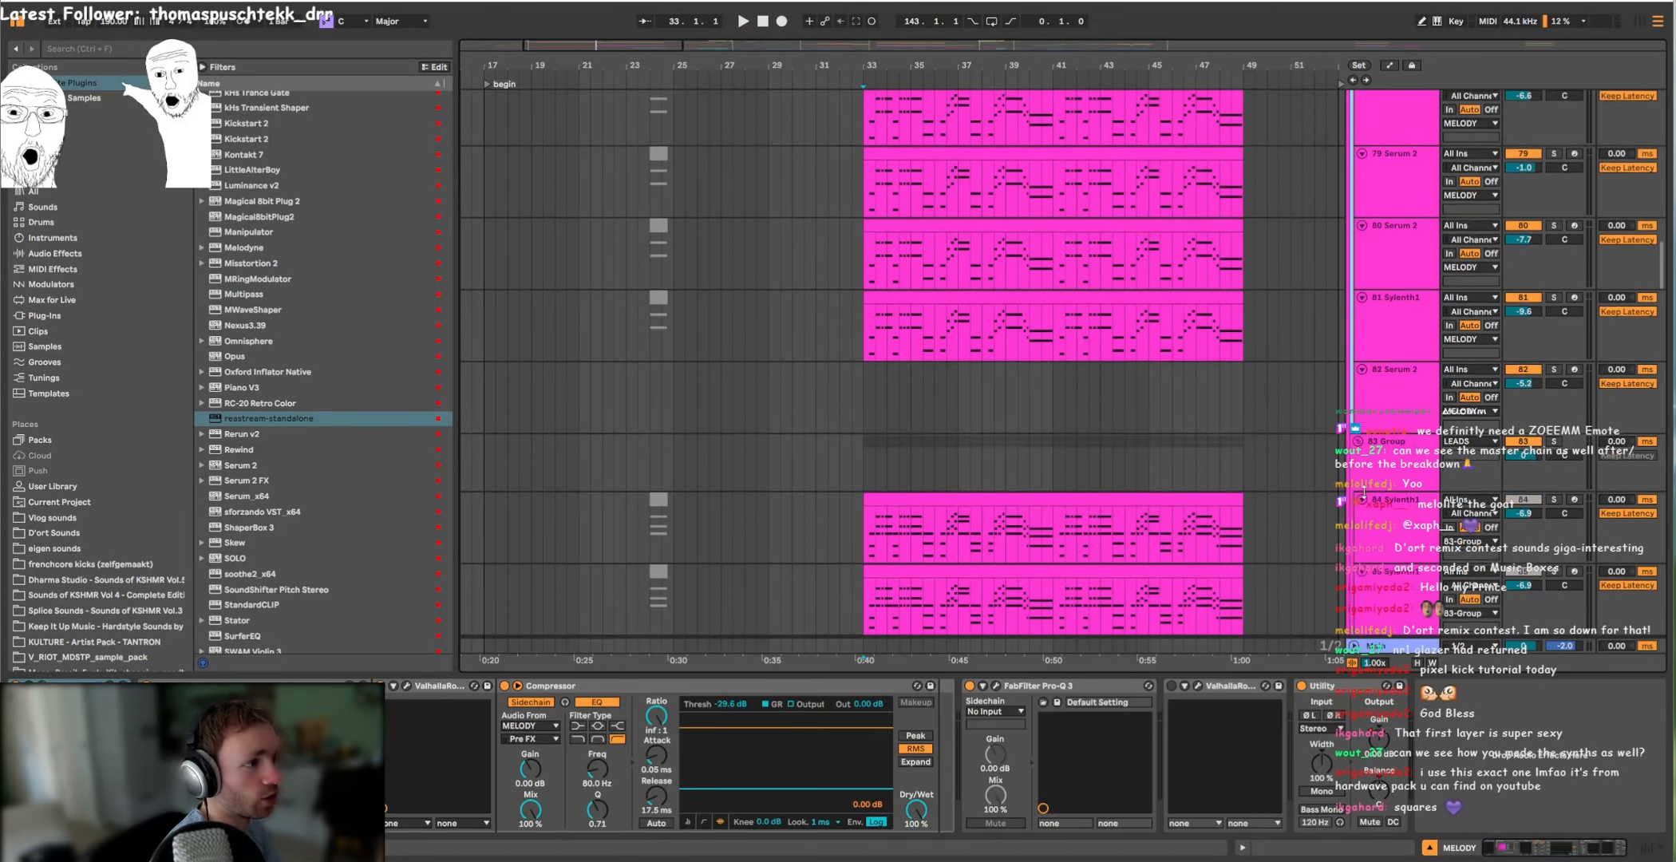
left_click(1366, 473)
scroll(1368, 306, "up", 5)
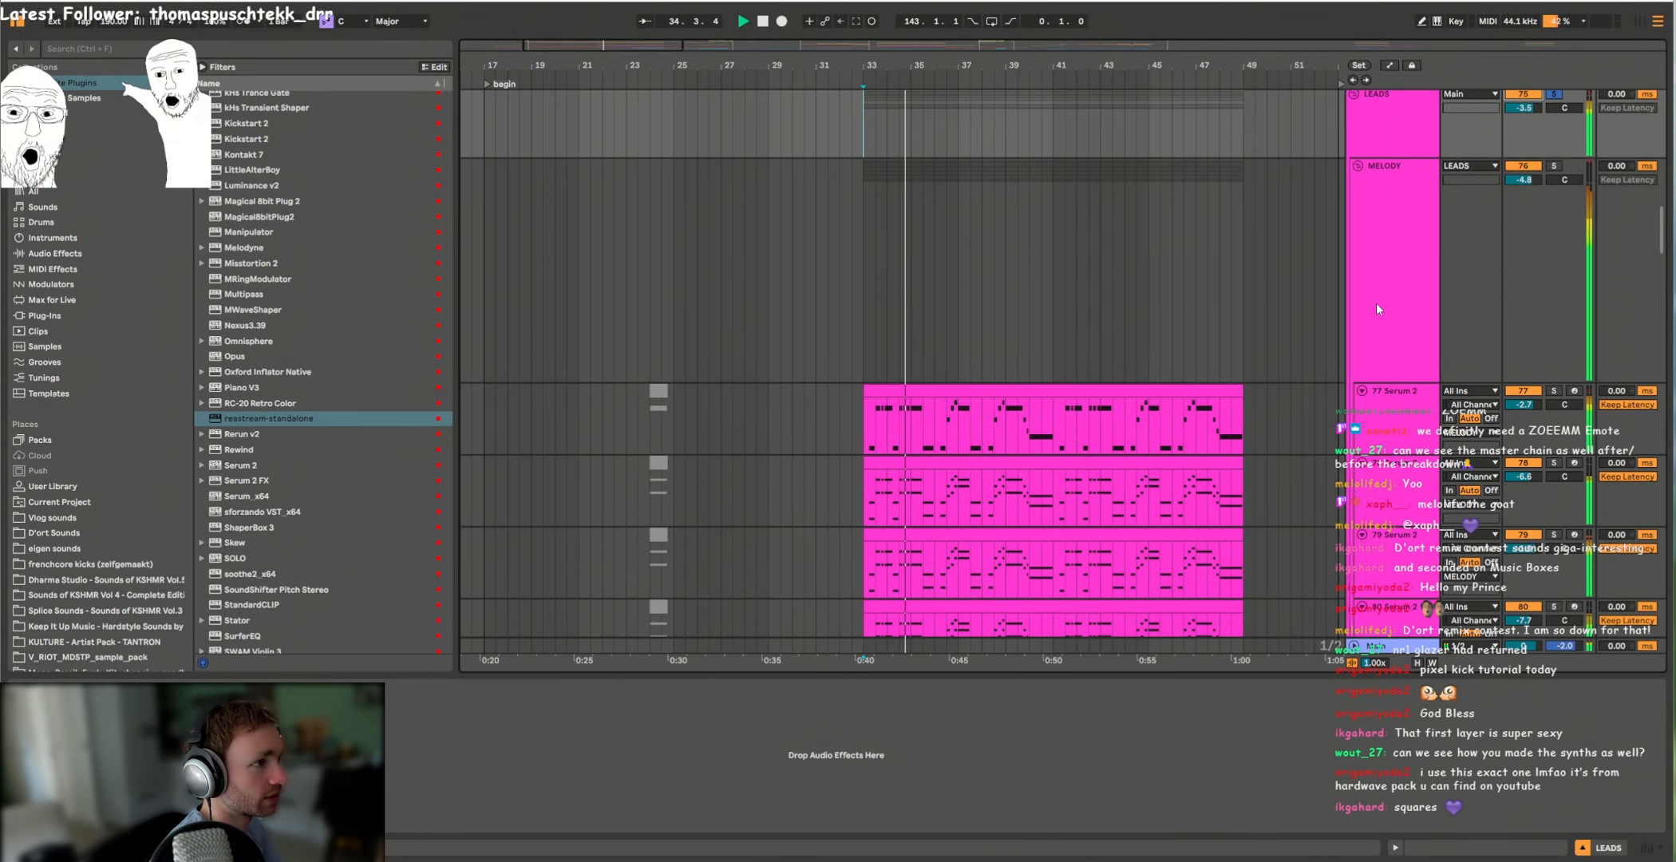
Step: Solo the 93 Nexus3.39 track in the FX group and play it back from bar 33
scroll(1376, 302, "up", 3)
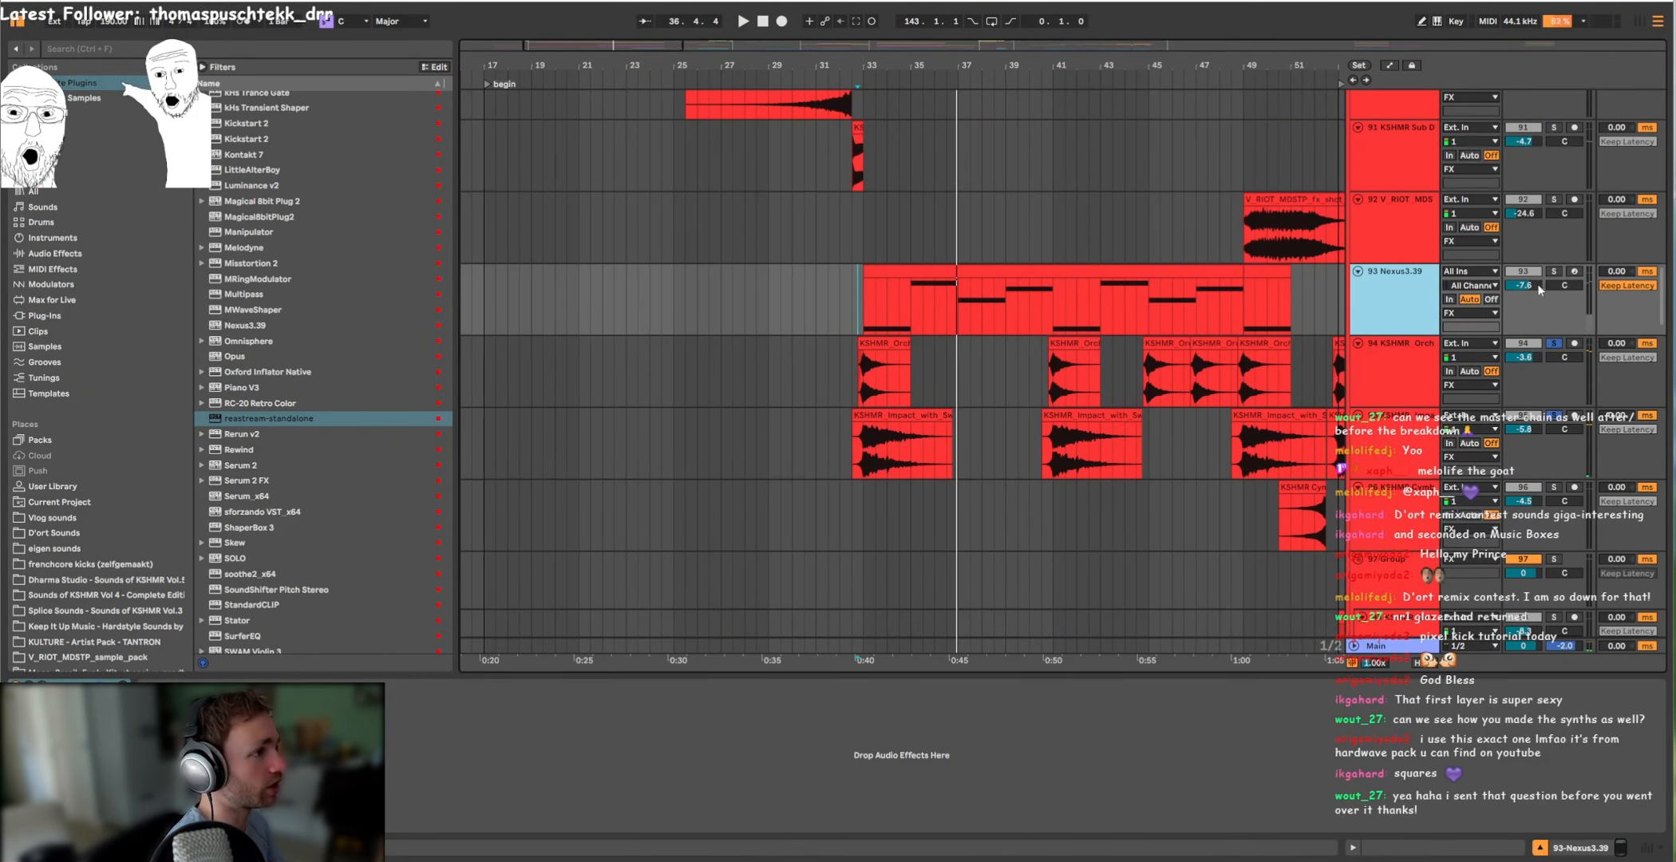
left_click(1548, 274, "ctrl")
left_click(861, 295)
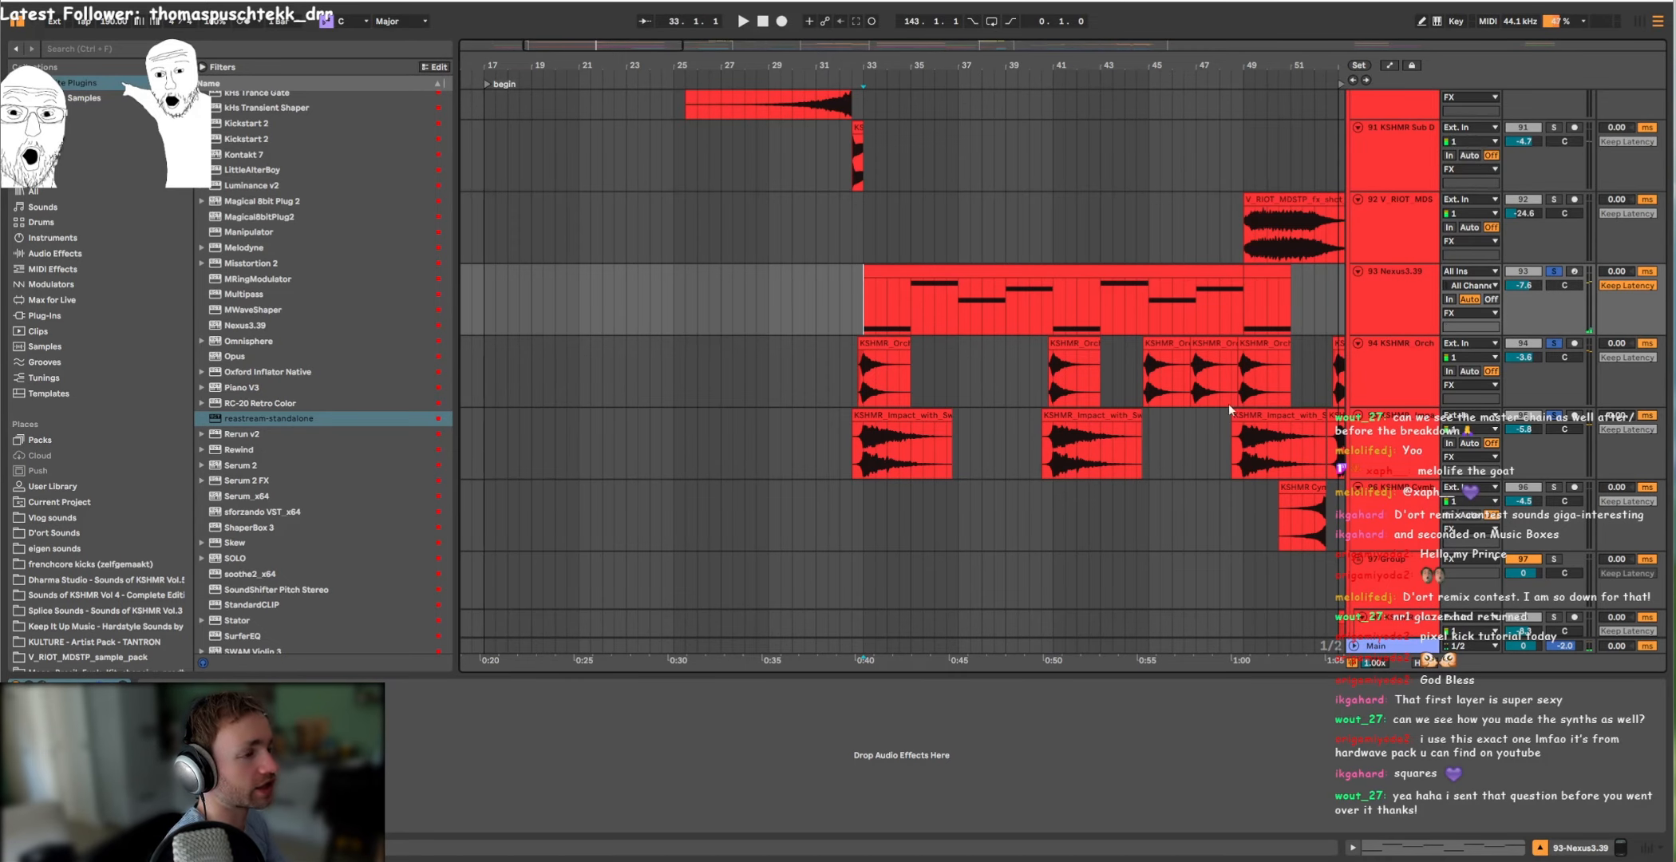
key("space")
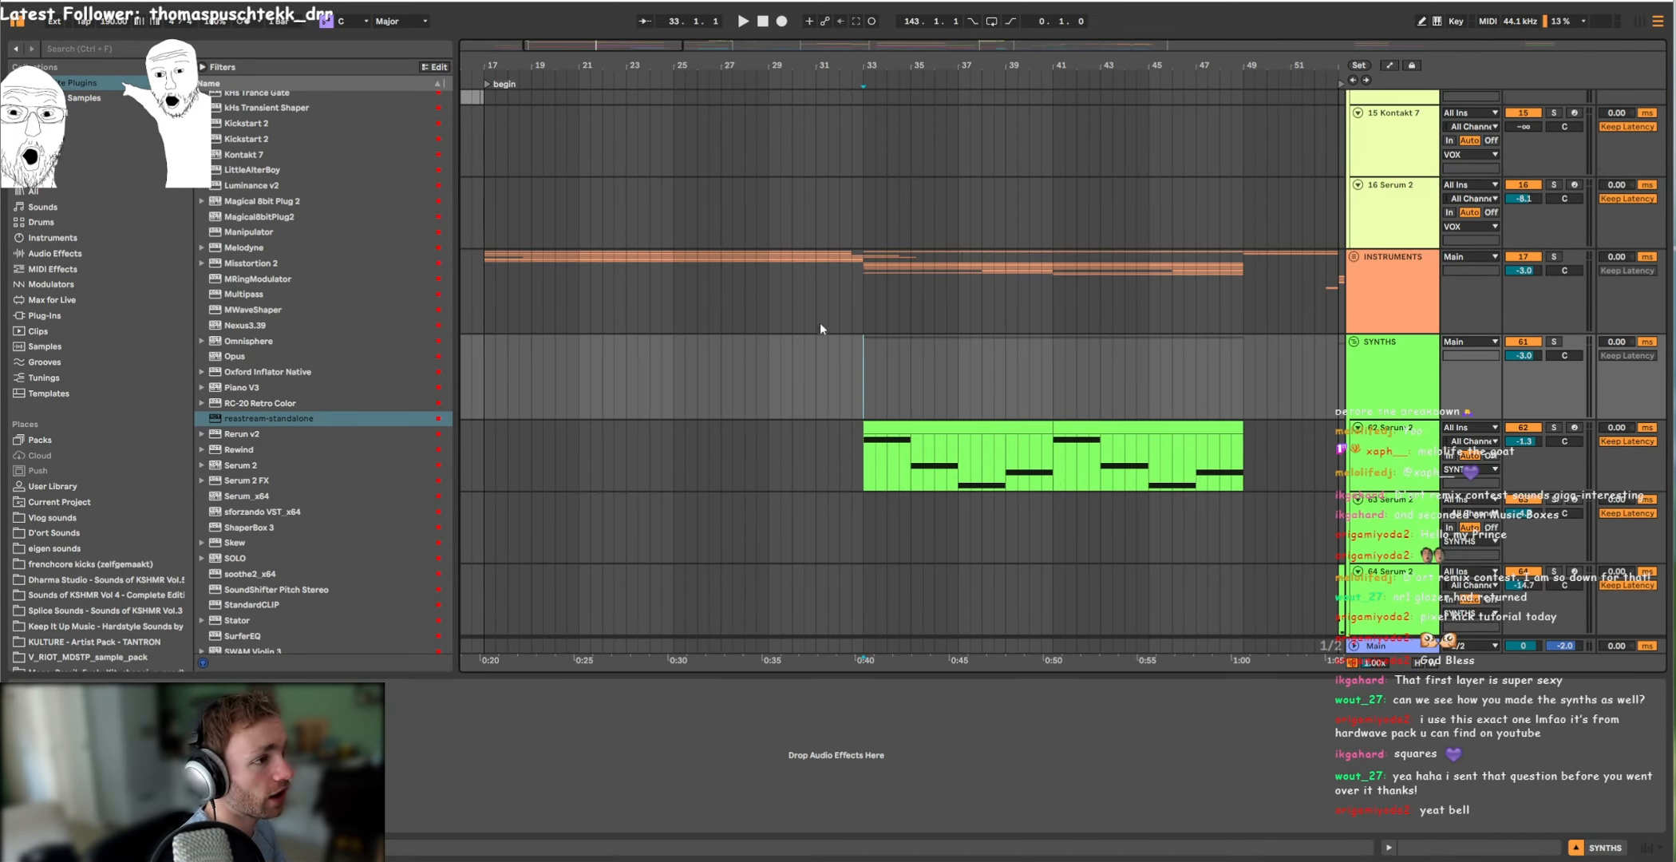
Step: Solo the 62 Serum 2 track in the SYNTHS group and play it back from bar 33
left_click(1372, 448)
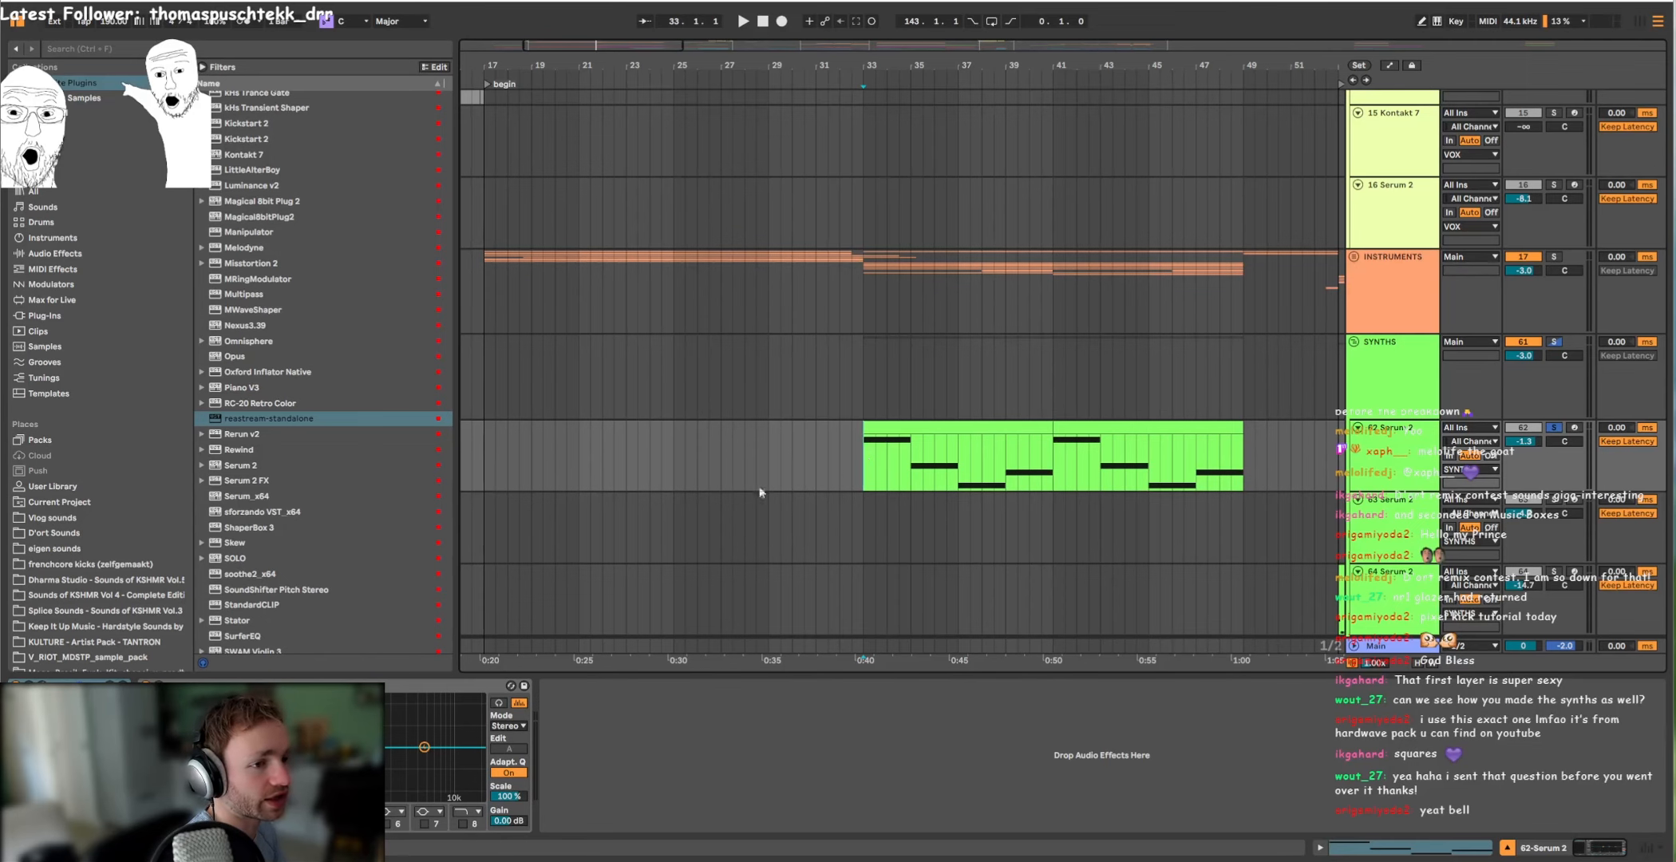
key("space")
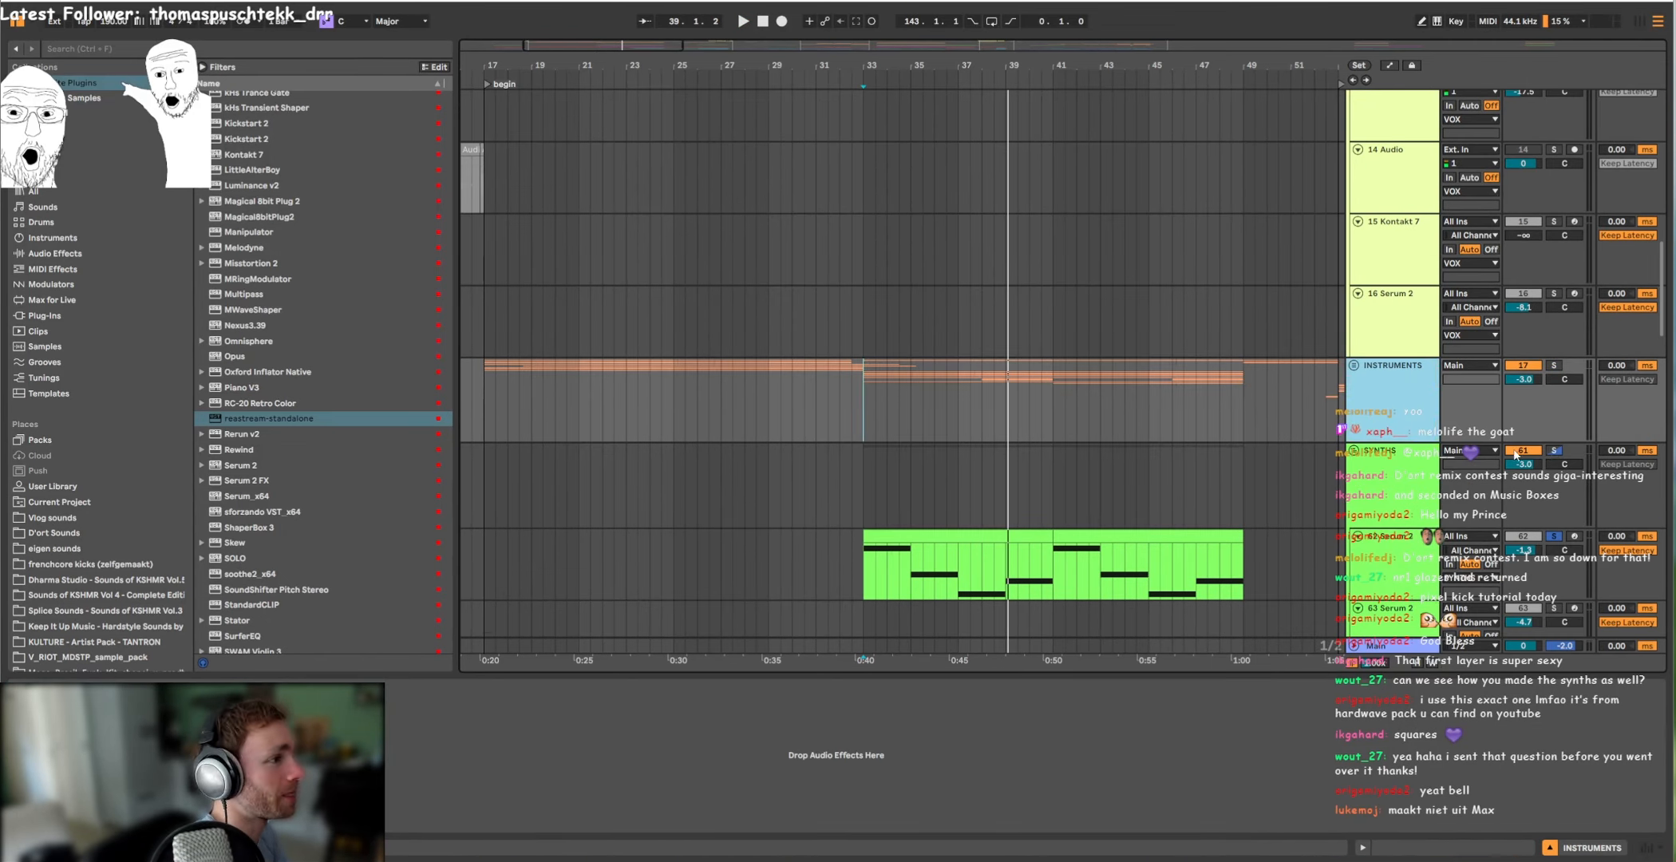
scroll(1515, 454, "up", 2)
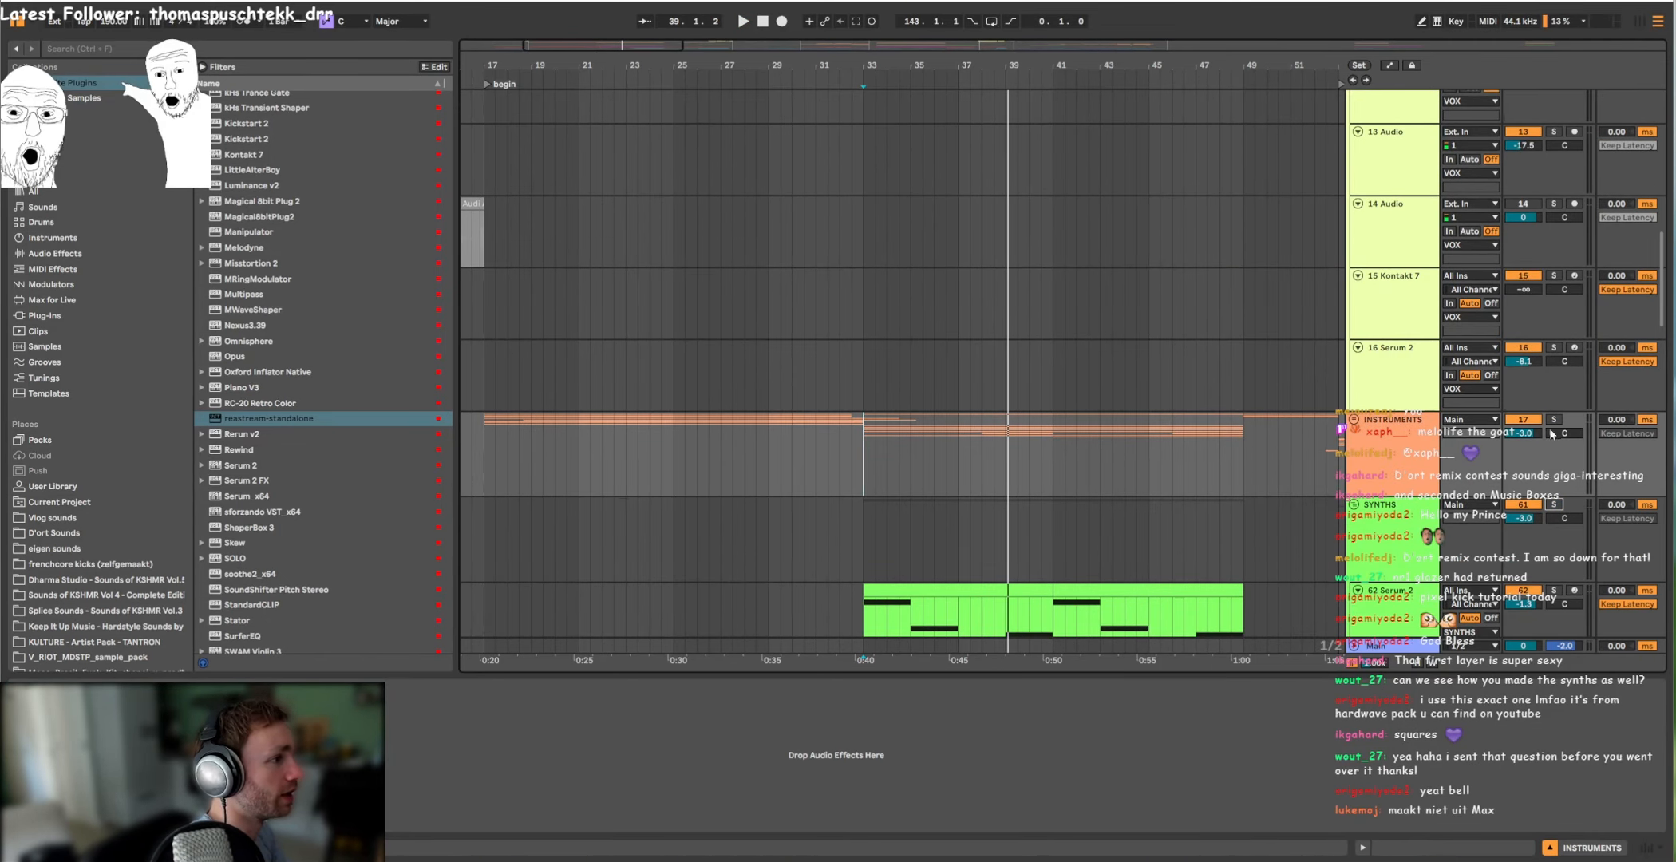
Step: Unfold the INSTRUMENTS group and listen to the soloed 27 Group from bar 33
left_click(1355, 420)
scroll(935, 401, "down", 5)
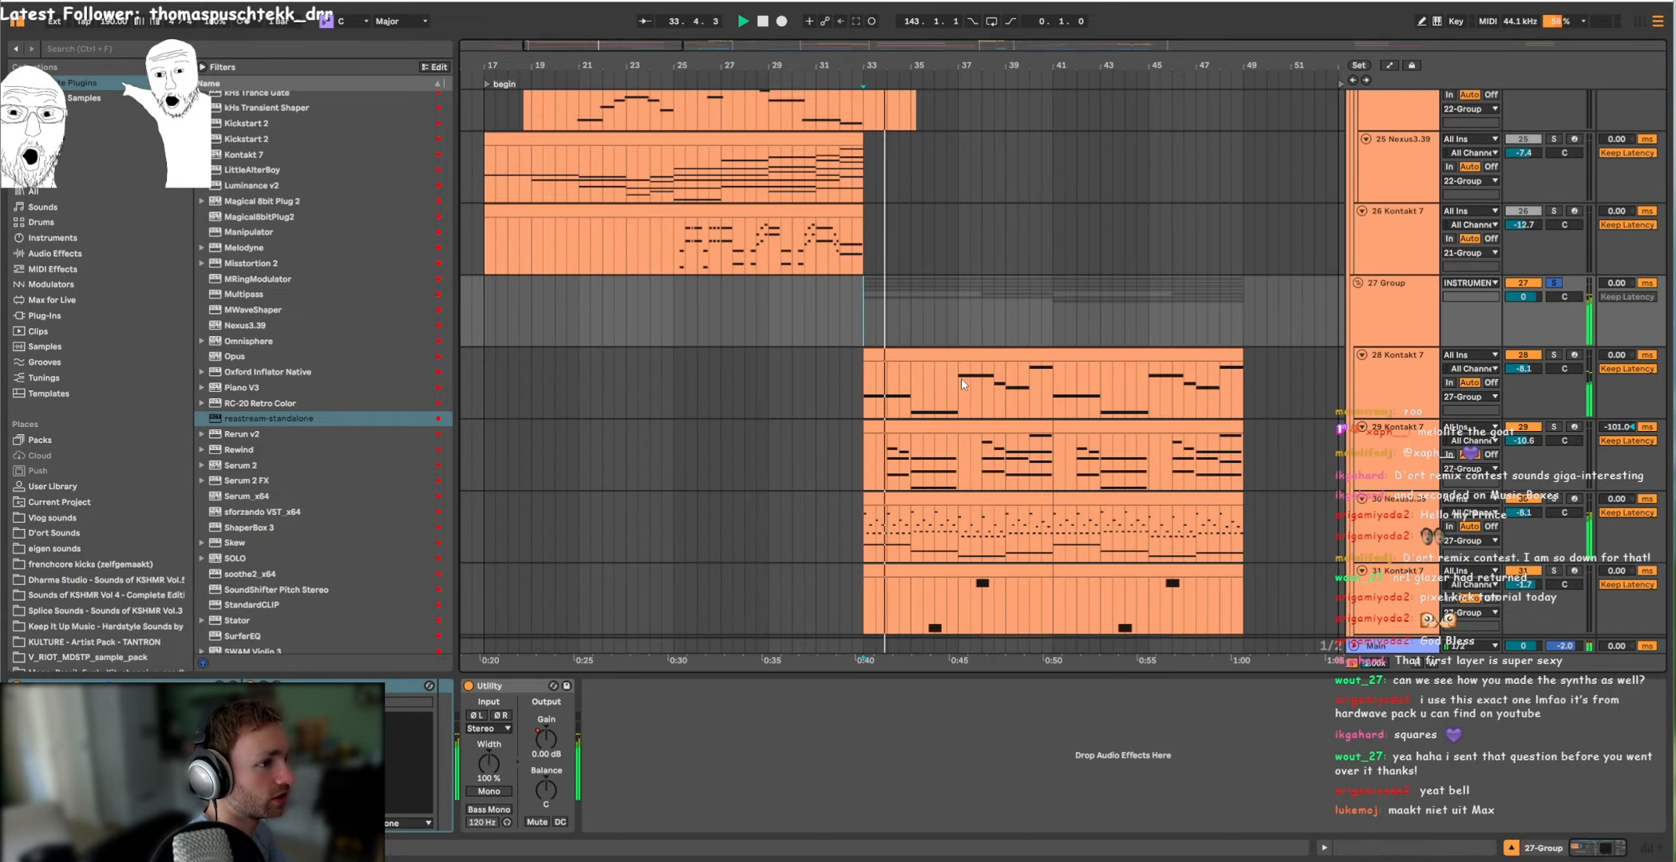
scroll(961, 383, "down", 3)
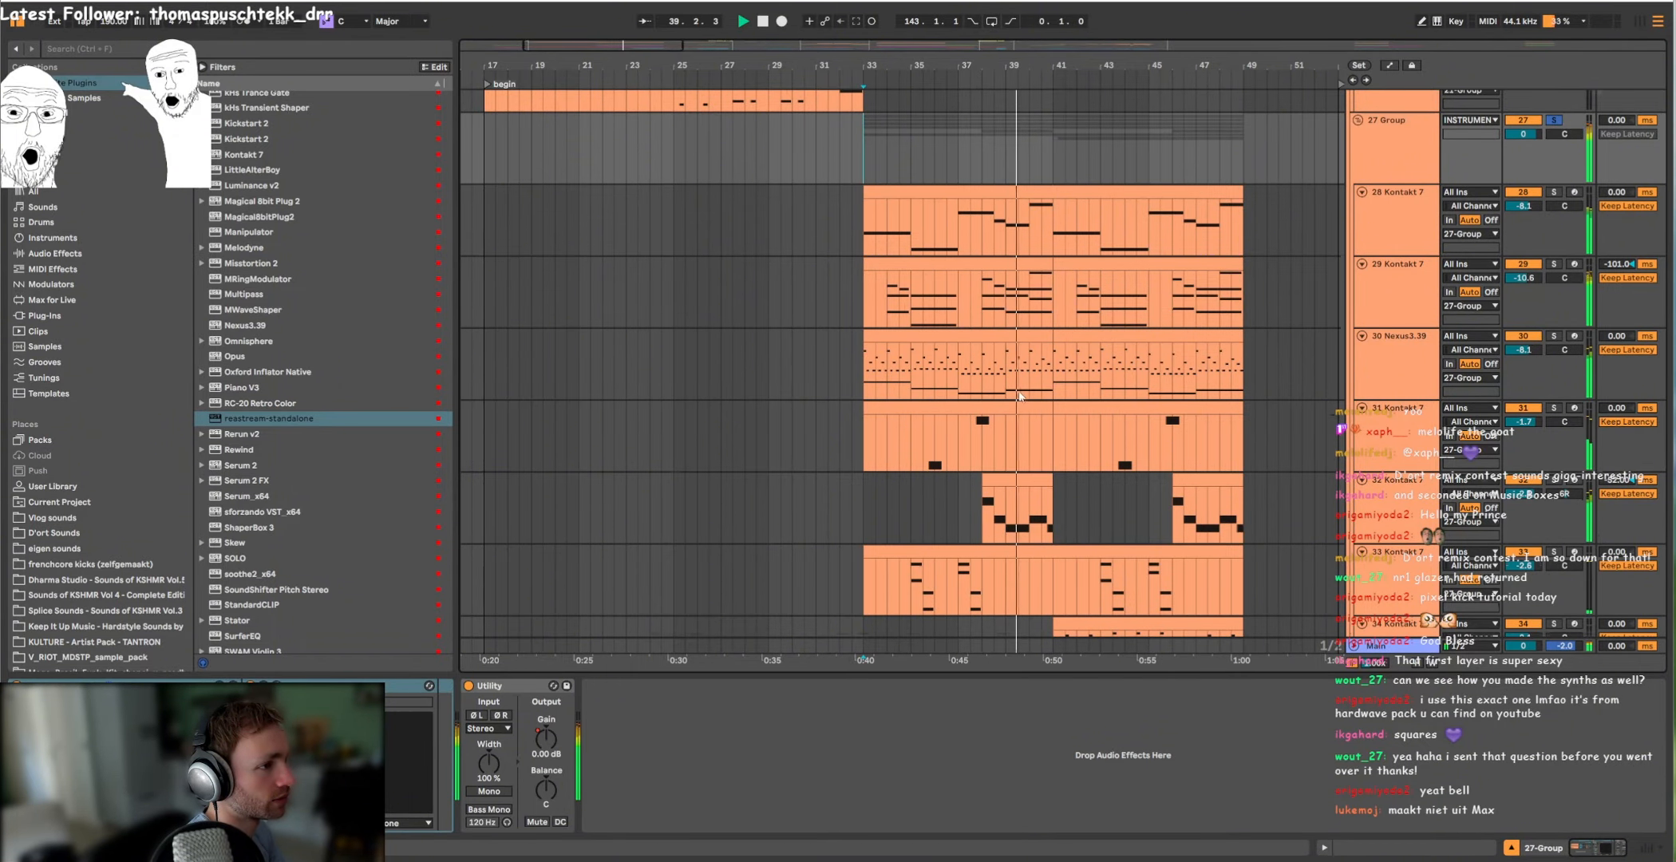
scroll(998, 395, "down", 4)
scroll(1192, 407, "up", 2)
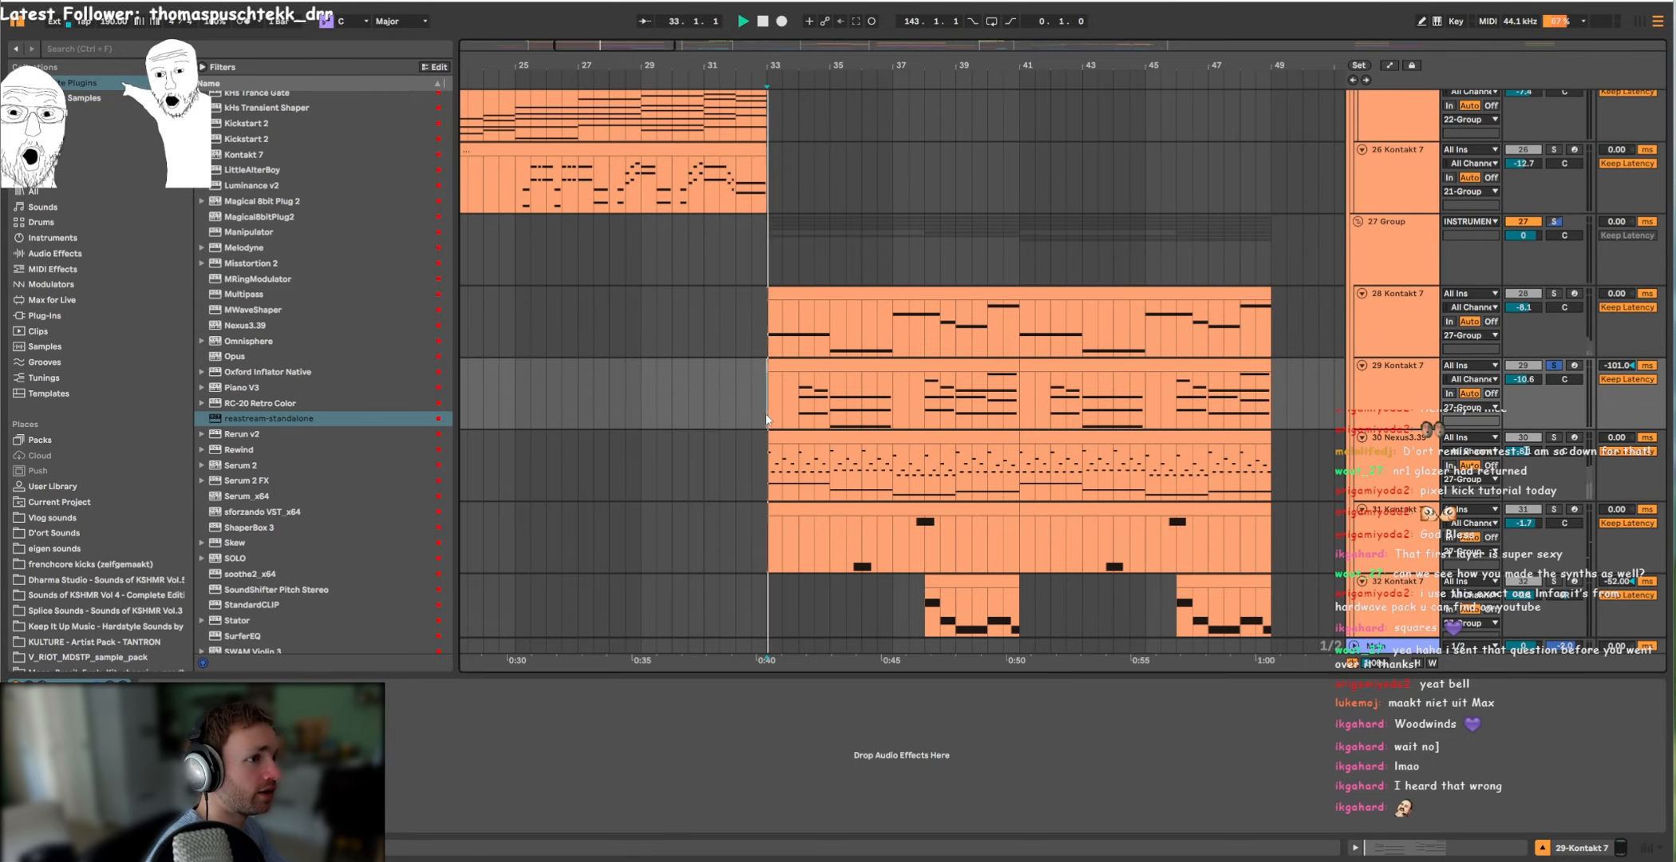
Step: Highlight the opening phrase from bar 33 to 35 in the clip on the 29 Kontakt 7 track
left_click_drag(782, 403, 975, 403)
left_click_drag(762, 414, 892, 415)
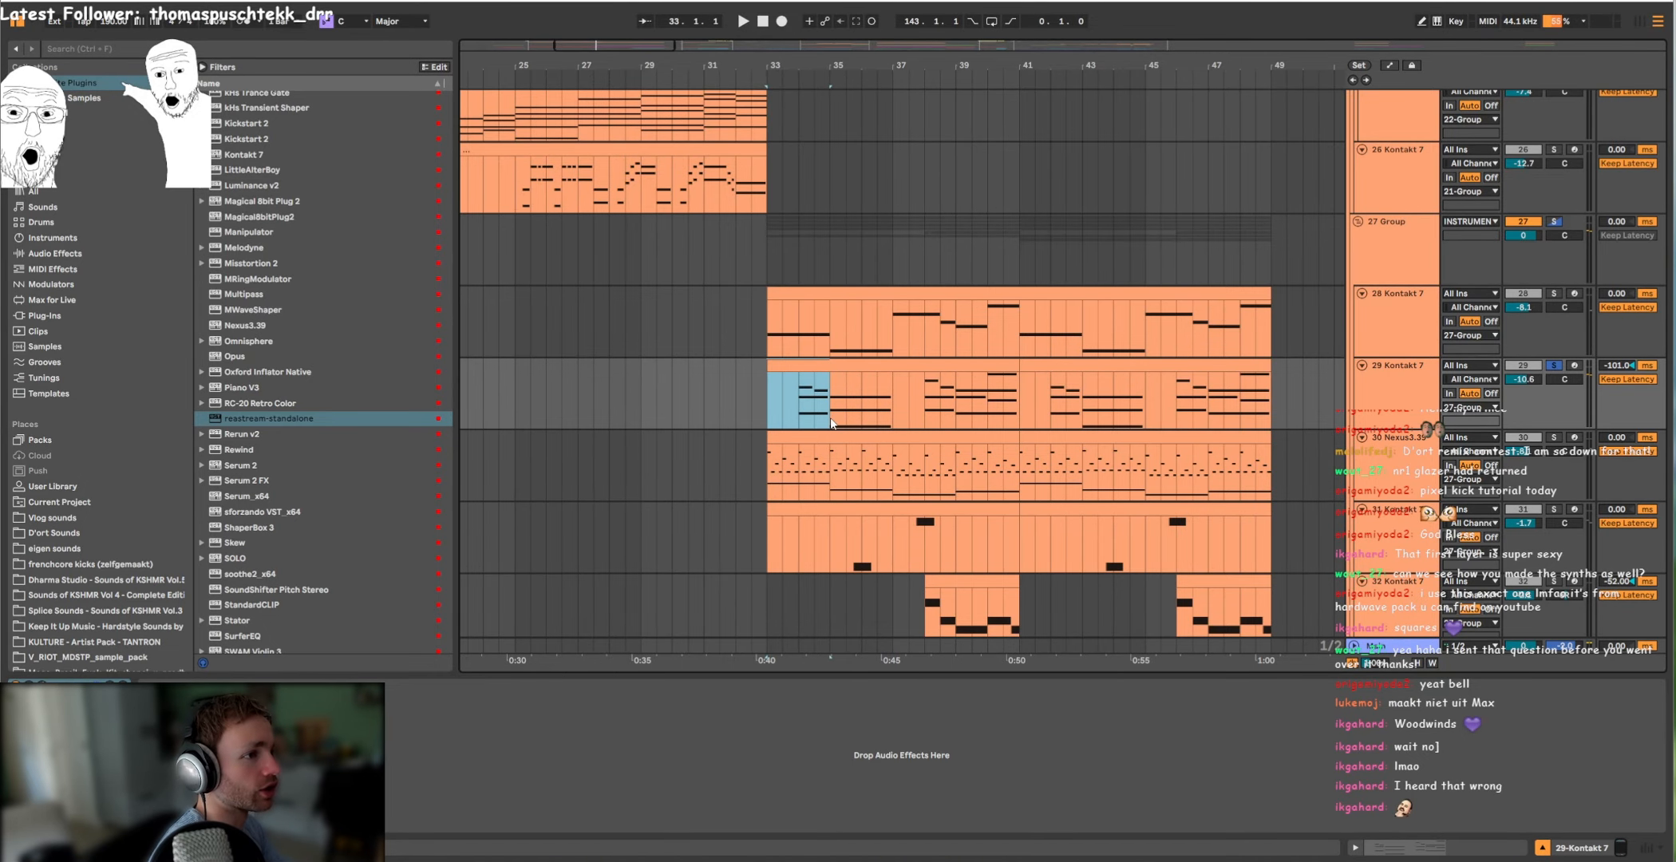
left_click_drag(777, 415, 815, 427)
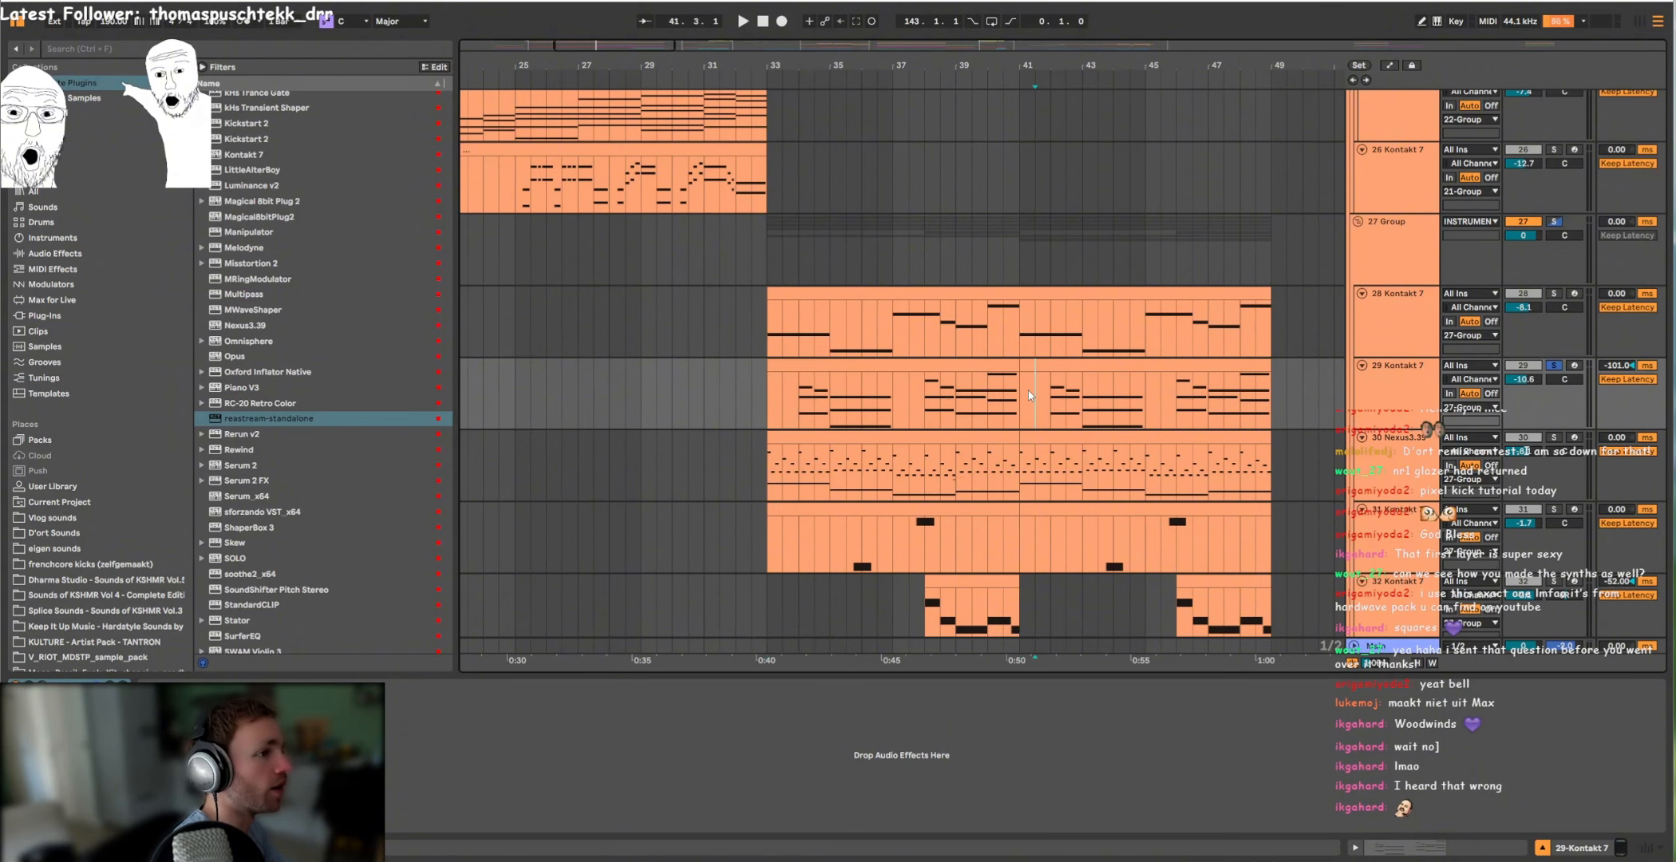
Step: Solo the 30 Nexus3.39 track and play it back from bar 33
scroll(1392, 383, "down", 3)
left_click(1554, 328)
double_click(1393, 353)
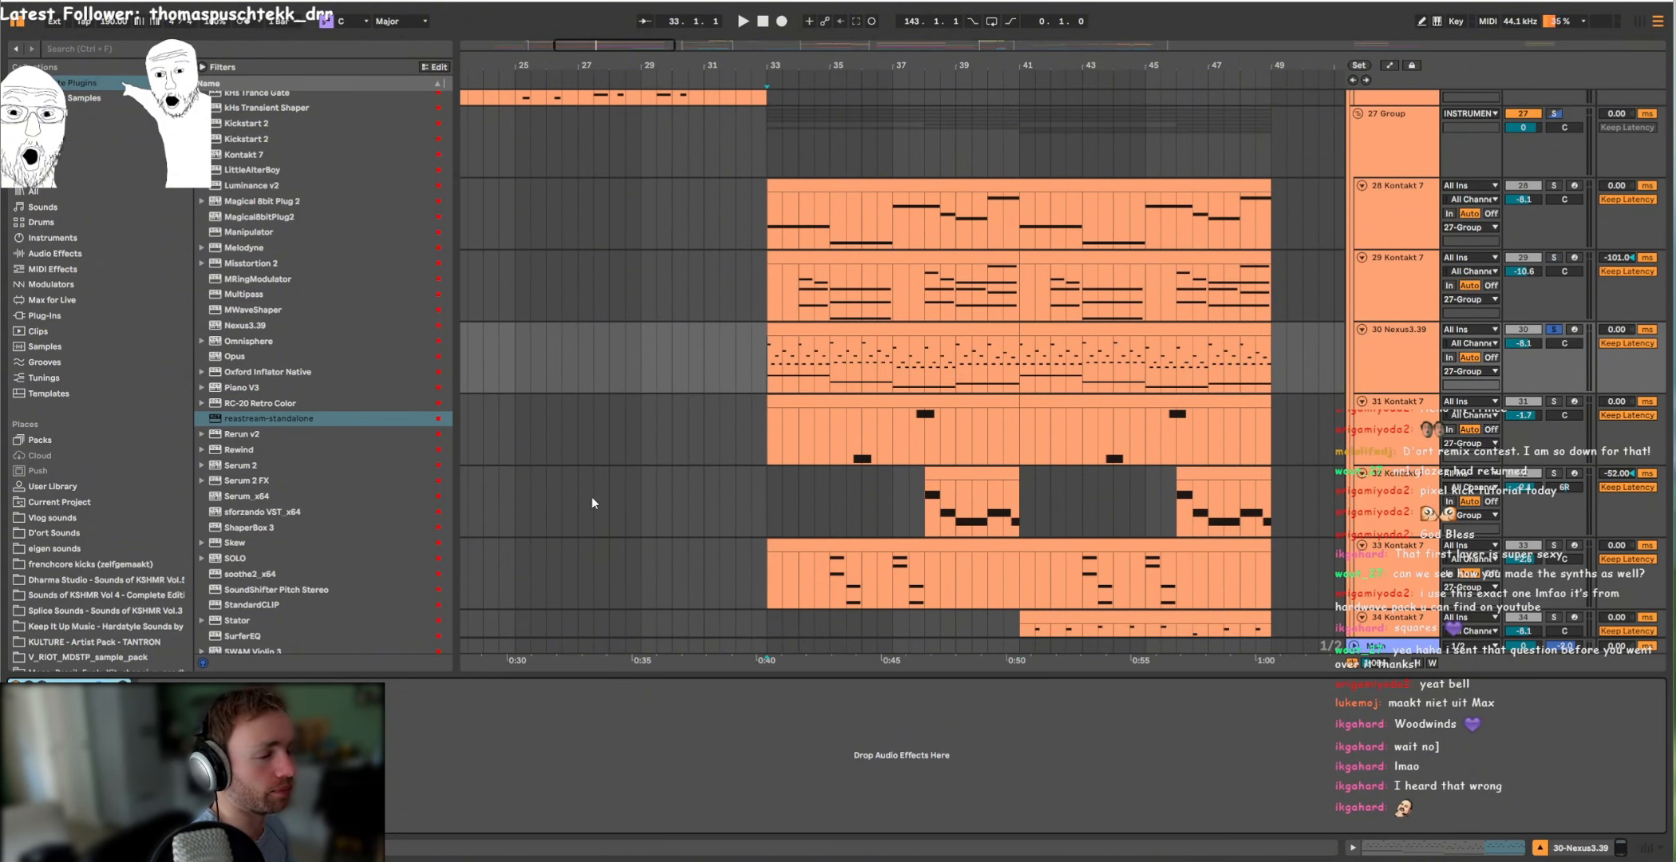
key("space")
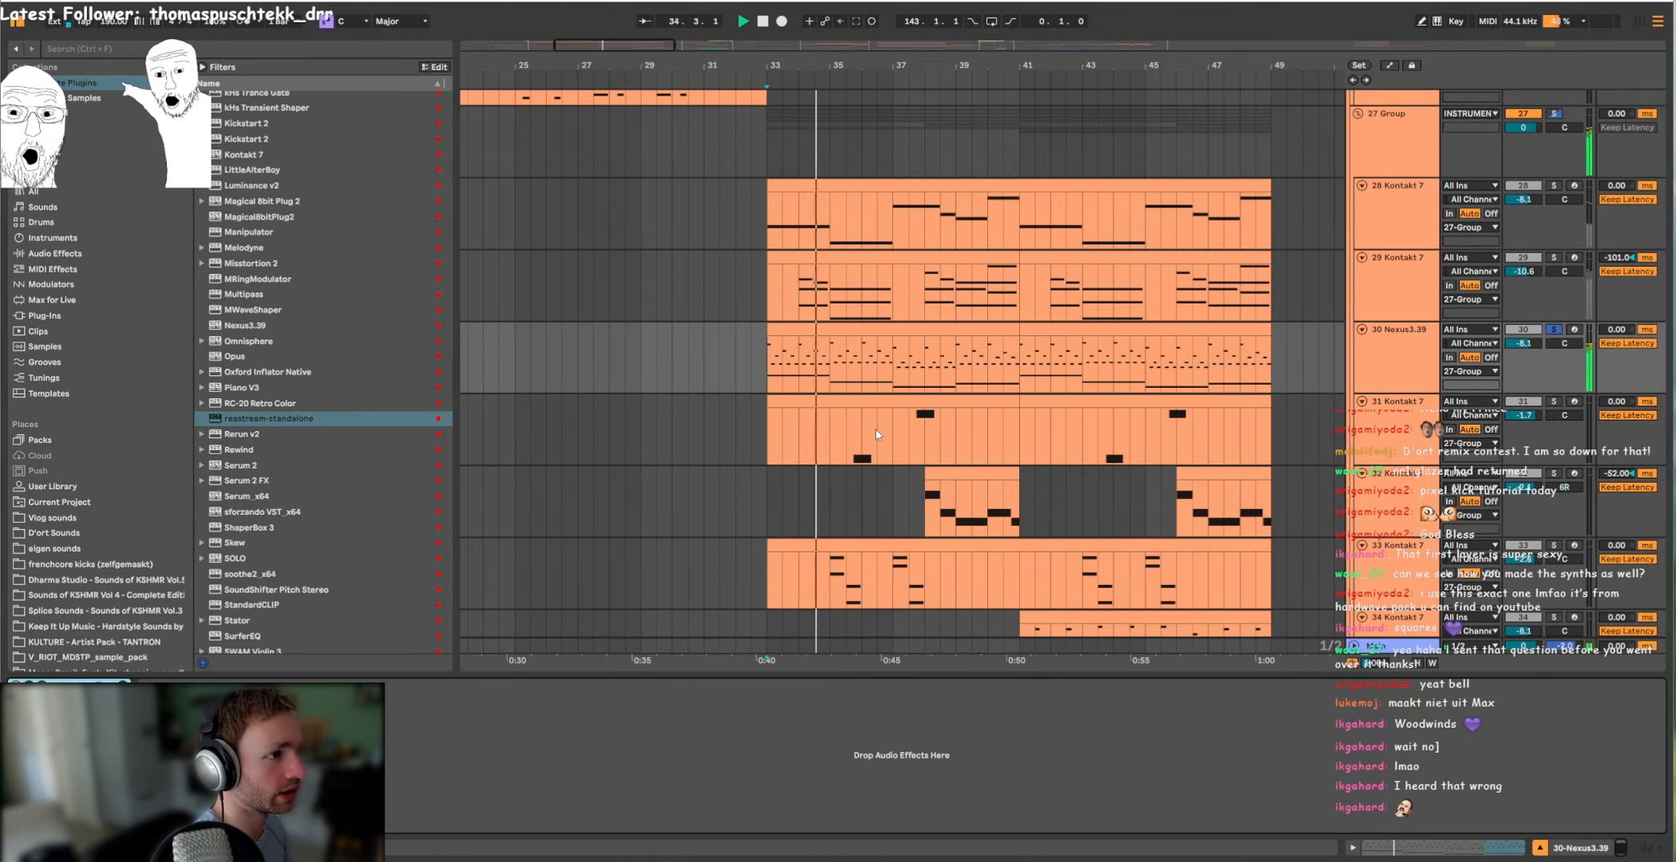
key("space")
Step: Solo the 31 Kontakt 7 track and select it for auditioning
left_click(1555, 401)
scroll(1554, 402, "up", 1)
scroll(782, 381, "down", 2)
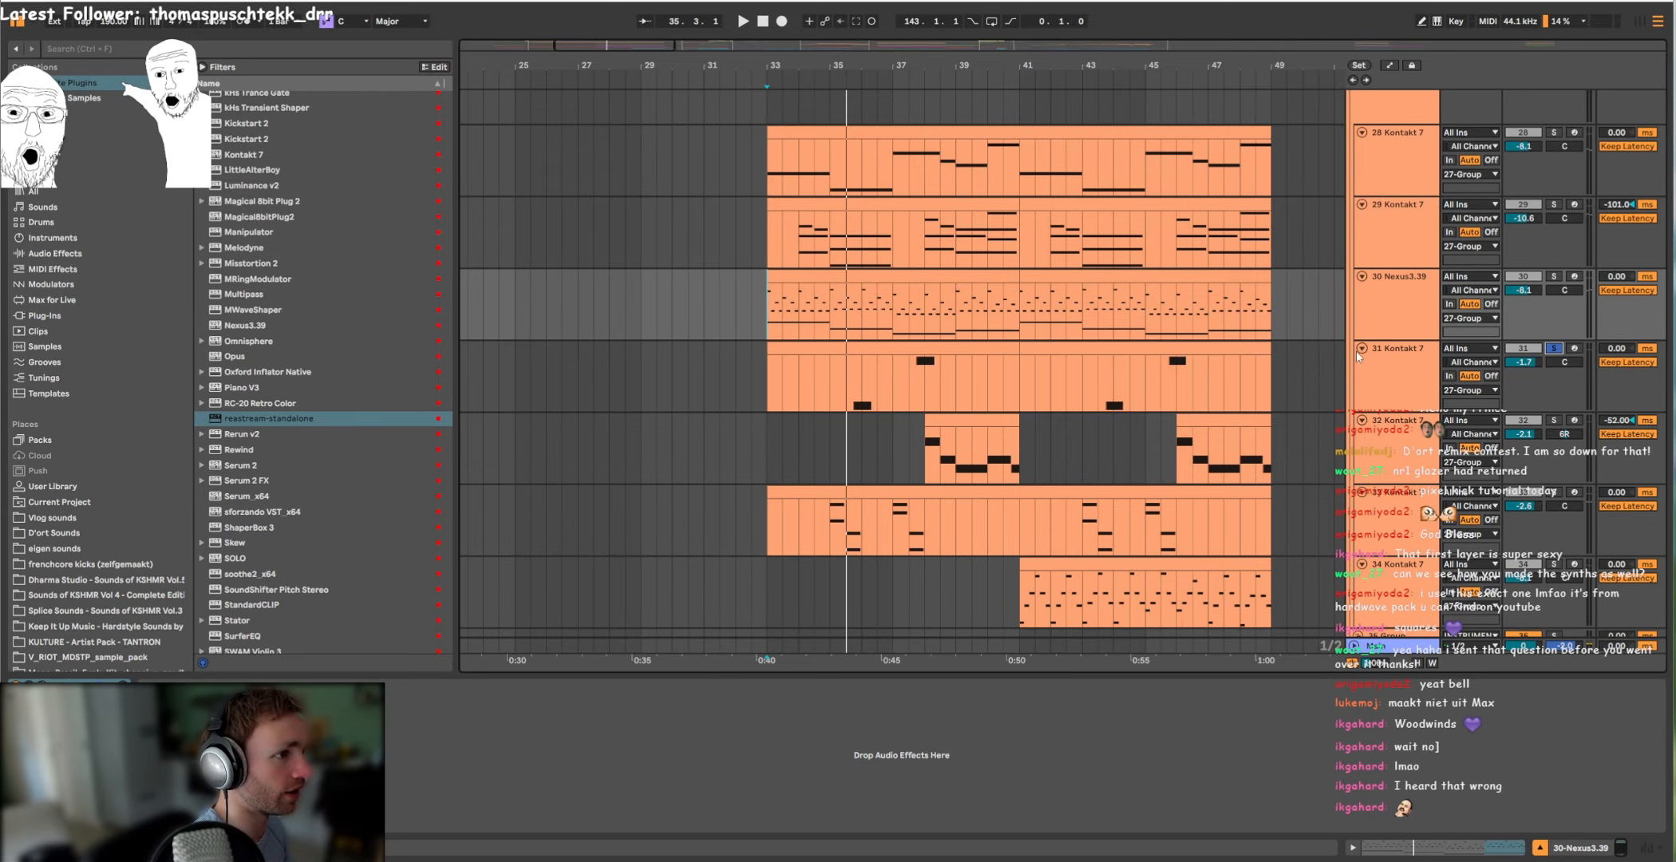
left_click(1386, 380)
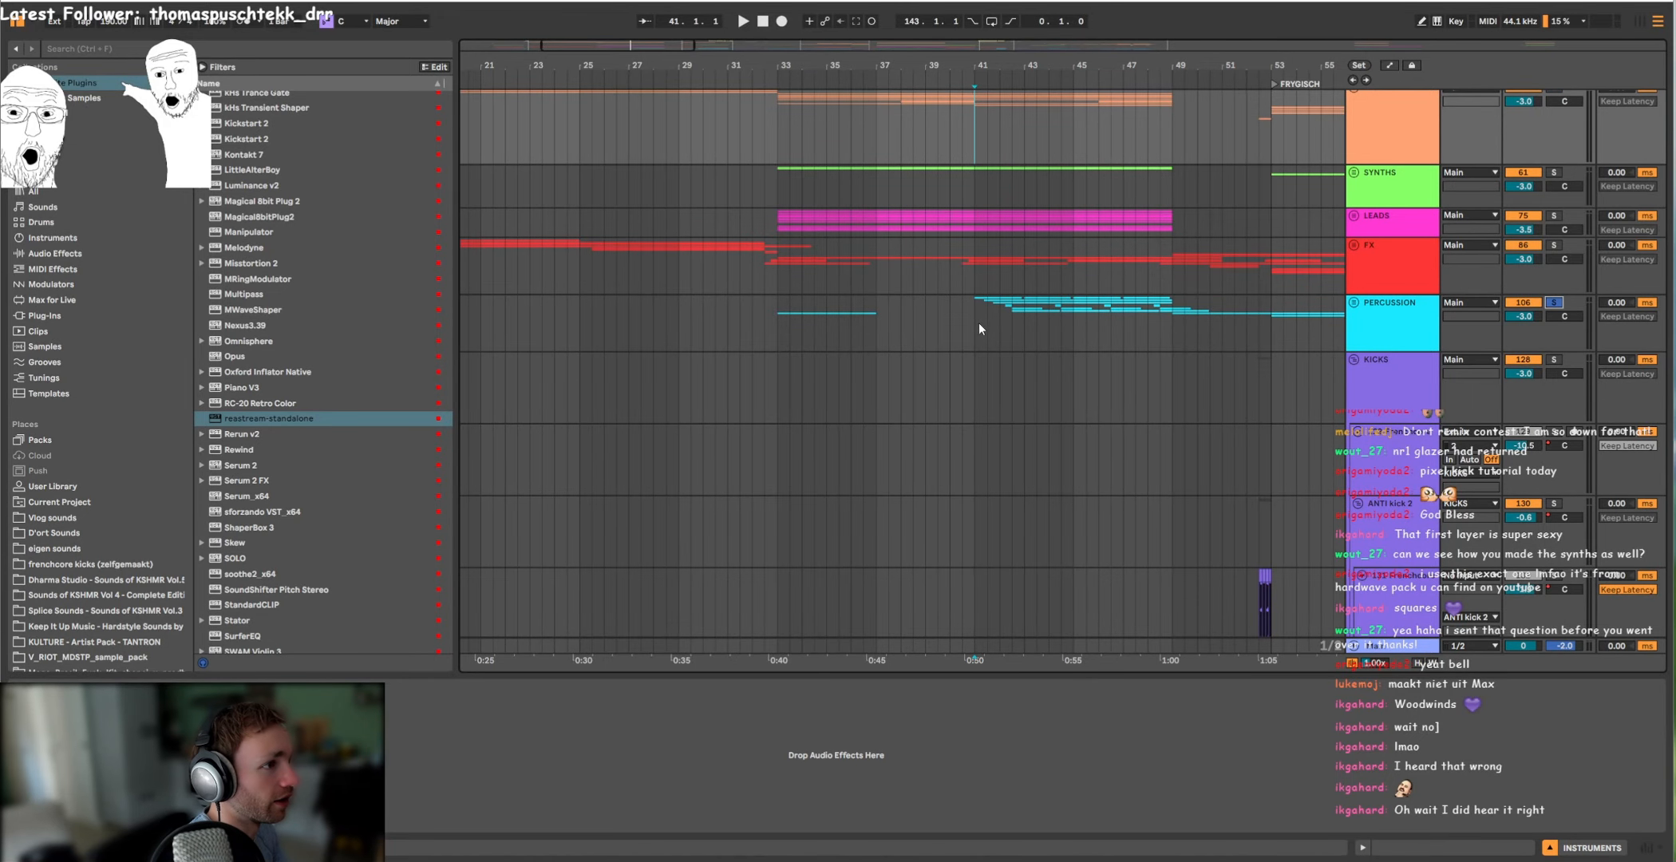
Step: Play the soloed PERCUSSION group from bar 41 and unfold it to inspect its drum and clap layers
left_click(979, 322)
key("space")
left_click(1354, 302)
scroll(1061, 366, "down", 4)
scroll(1061, 366, "up", 5)
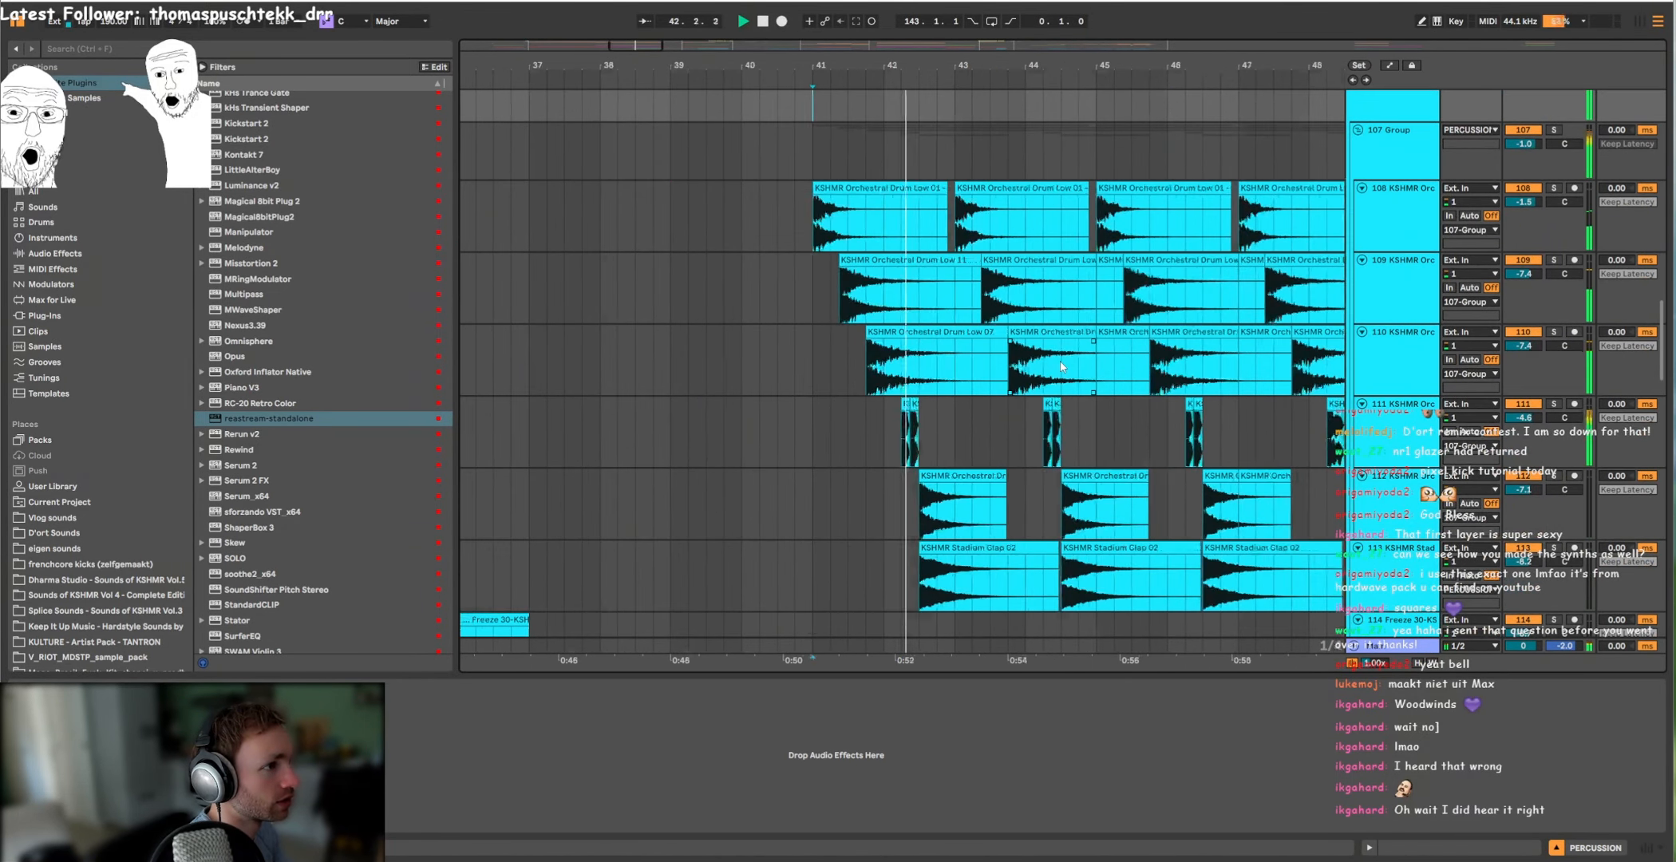
scroll(1061, 367, "up", 10)
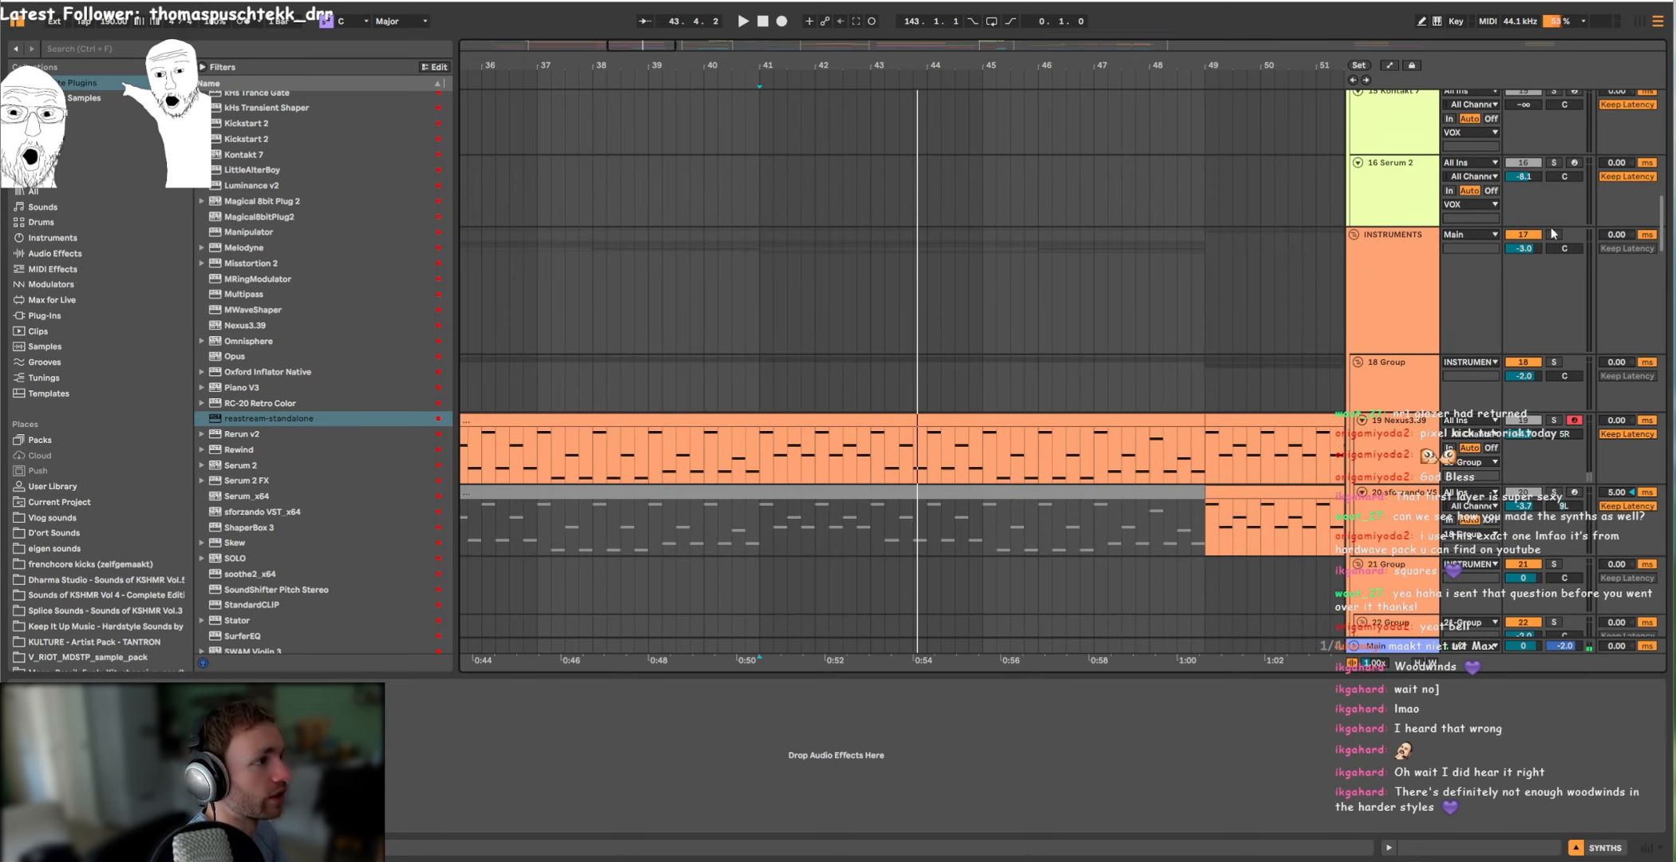
Step: Solo the 34 Kontakt 7 track in 27 Group and play it back from bar 41
scroll(990, 355, "down", 8)
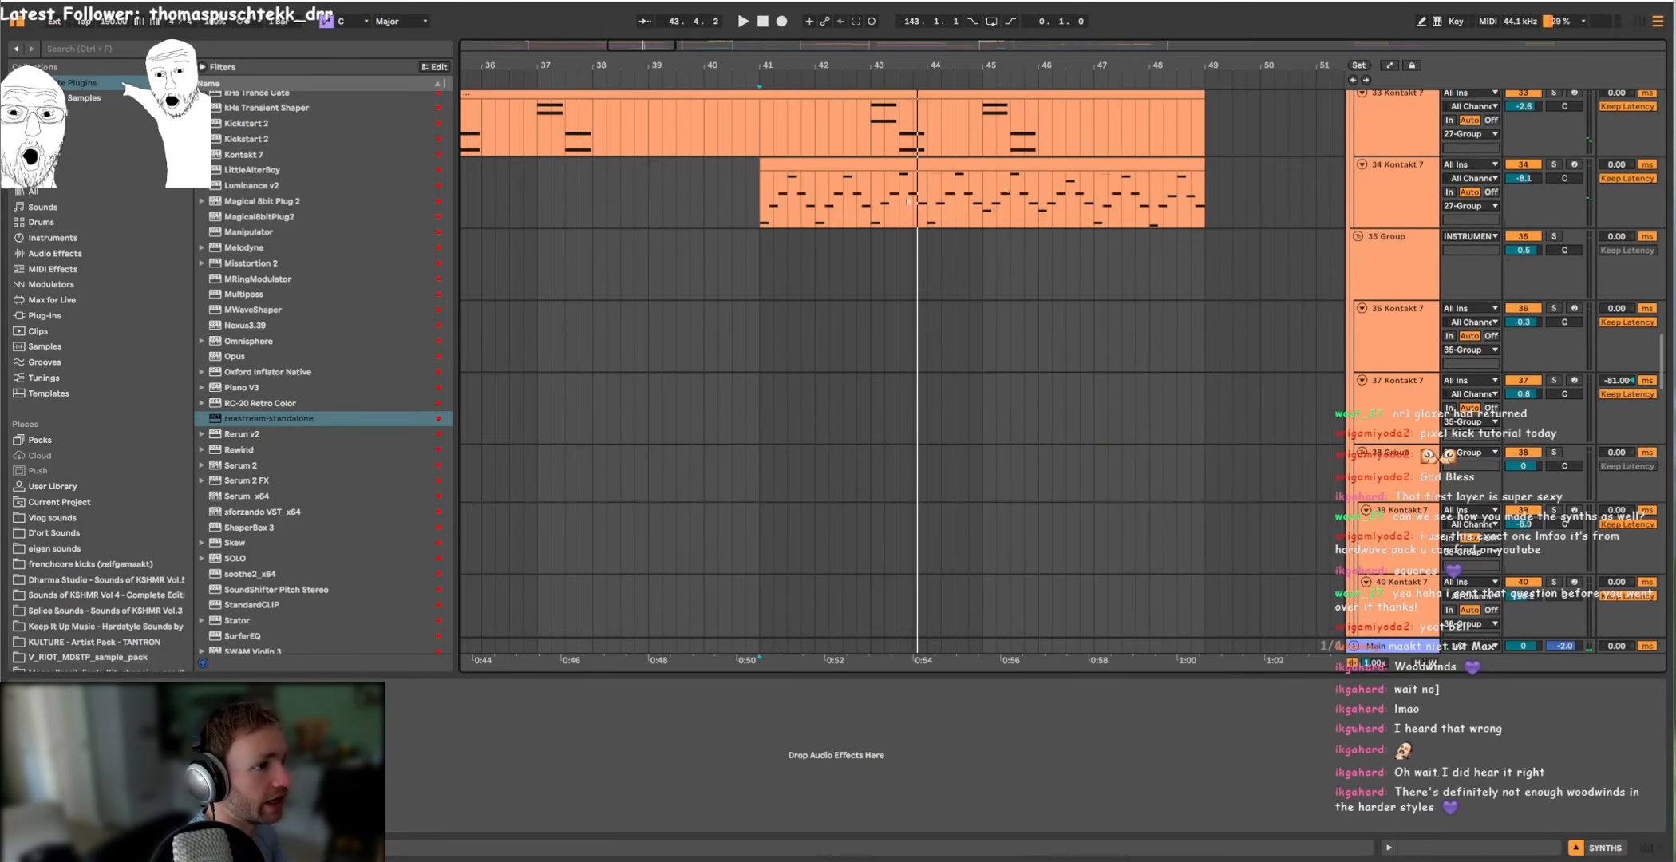
key("space")
scroll(1555, 172, "up", 3)
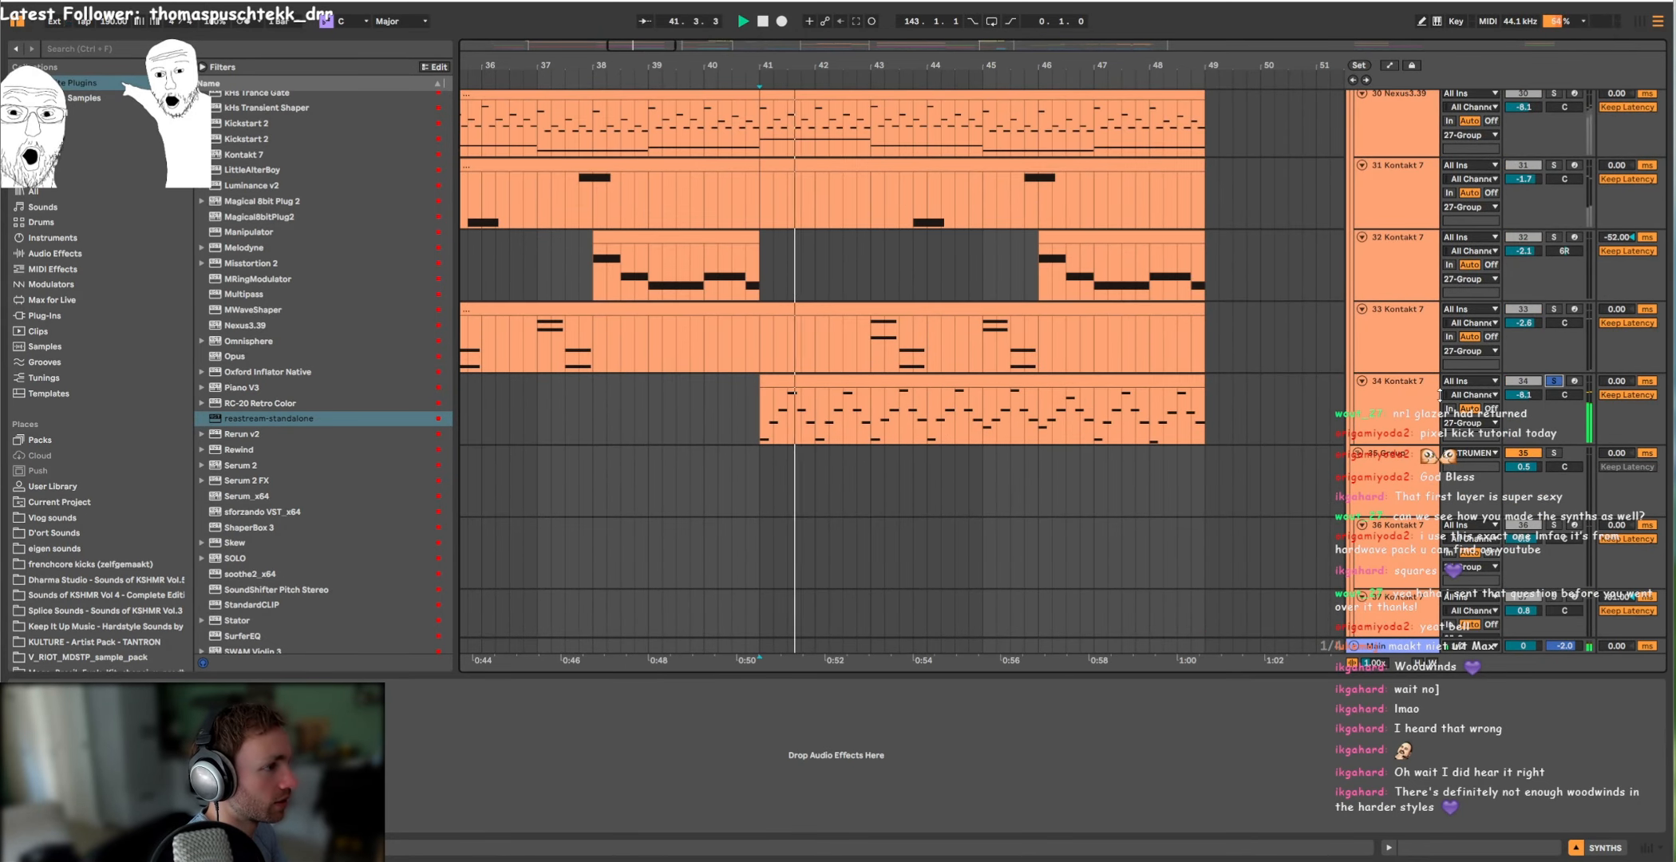
Step: End the 34 Kontakt 7 audition and place the playback start at bar 49
left_click(764, 416)
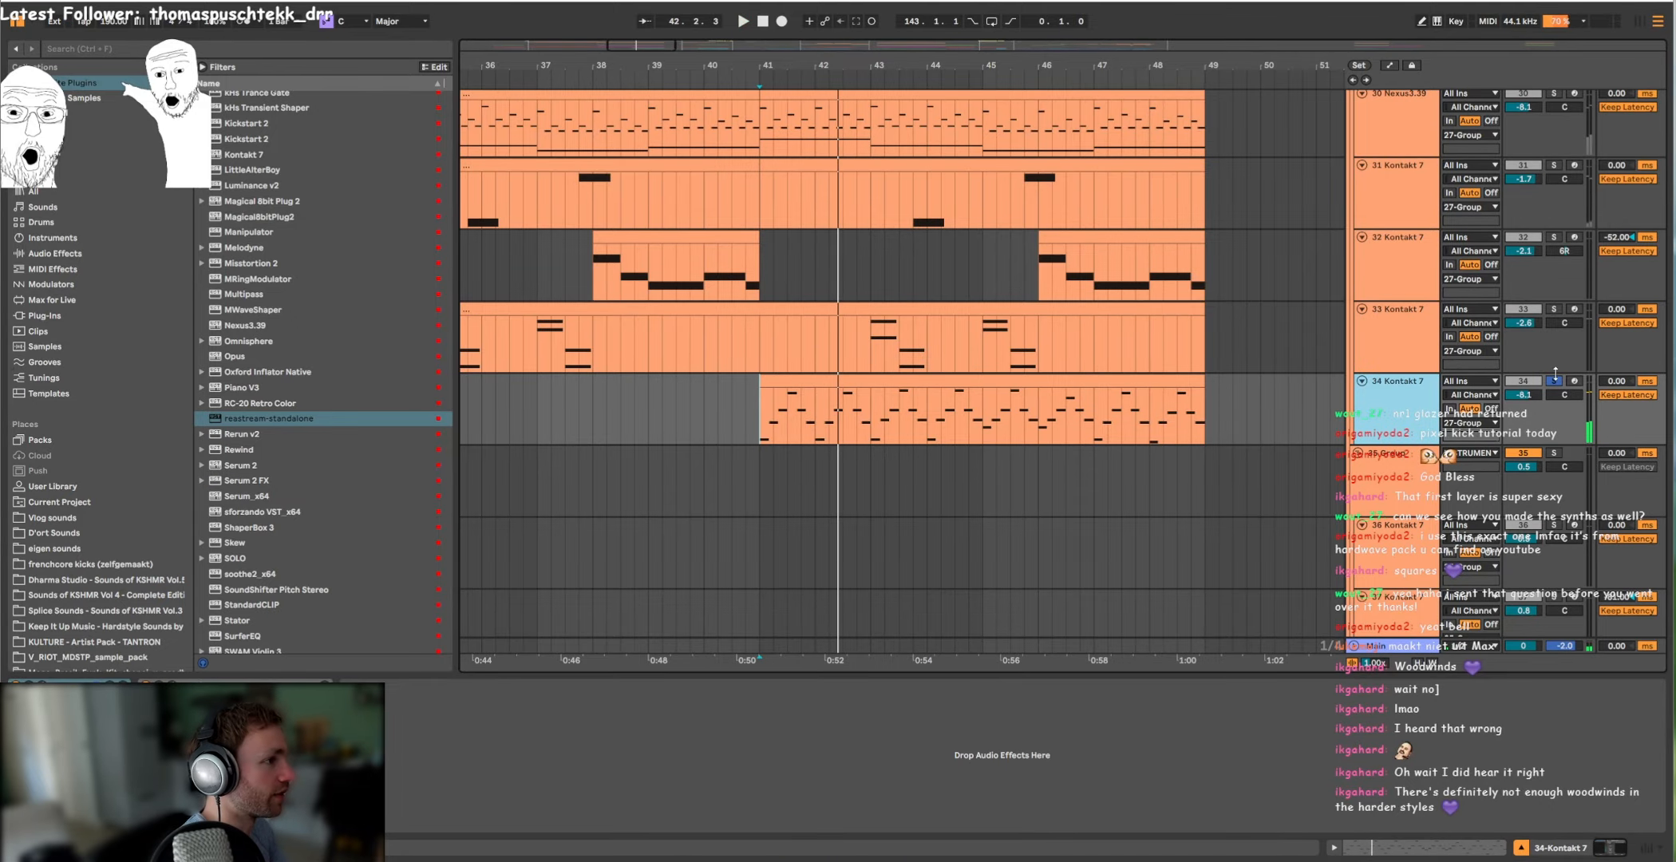
scroll(945, 375, "up", 5)
scroll(956, 363, "down", 5)
left_click(1021, 303)
scroll(1019, 304, "up", 8)
scroll(1020, 295, "up", 4)
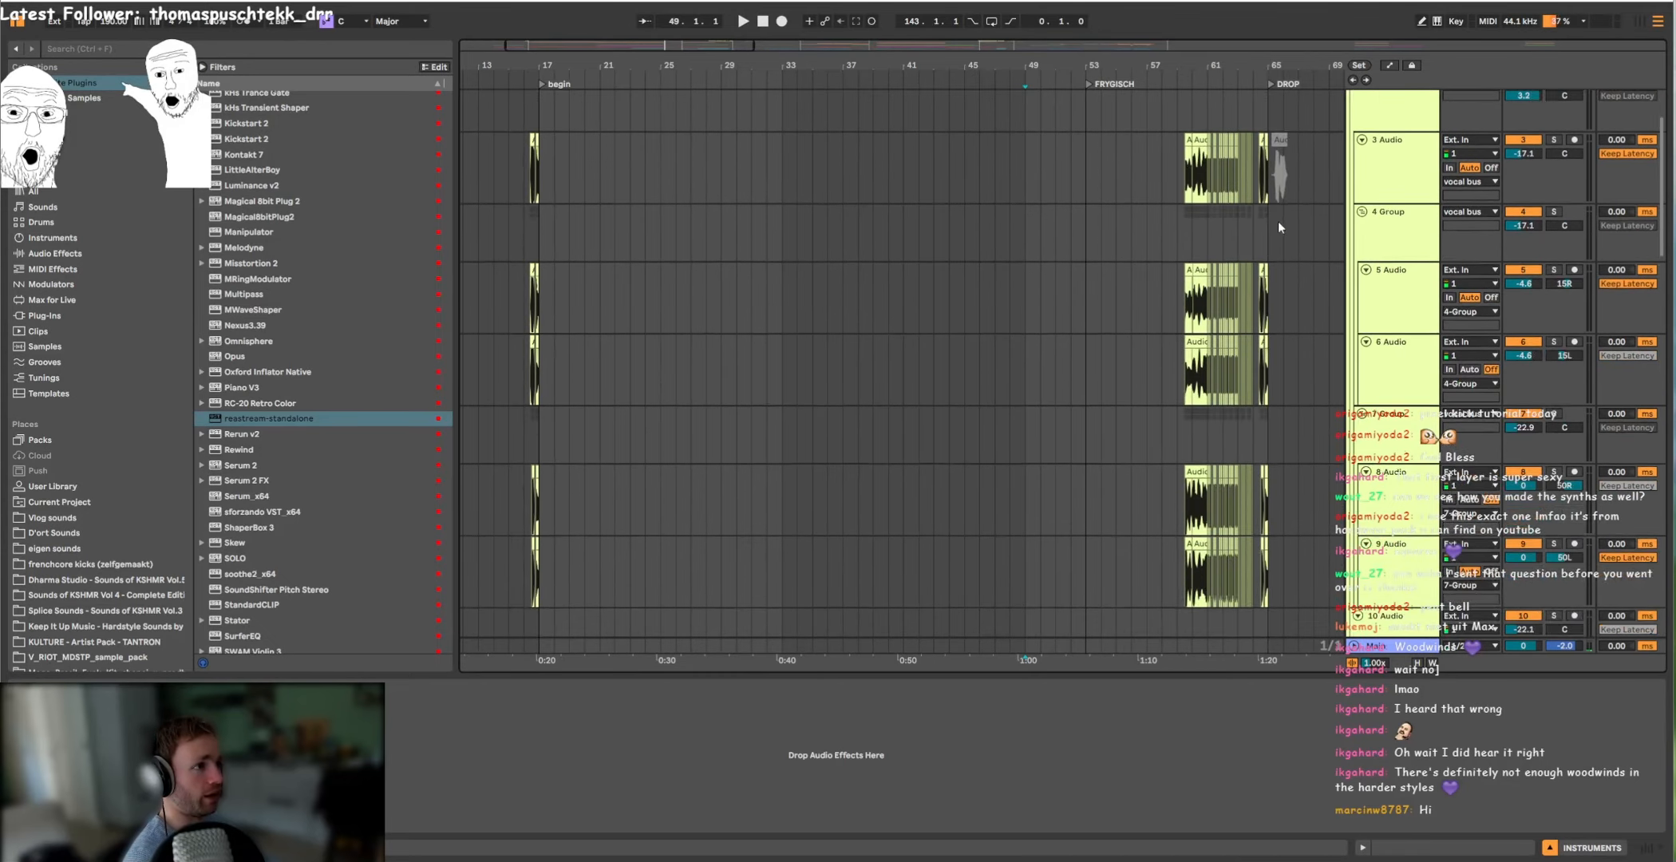
Step: Fold the VOX and LEADS groups and unfold the INSTRUMENTS group to play it soloed from bar 49
left_click(1353, 98)
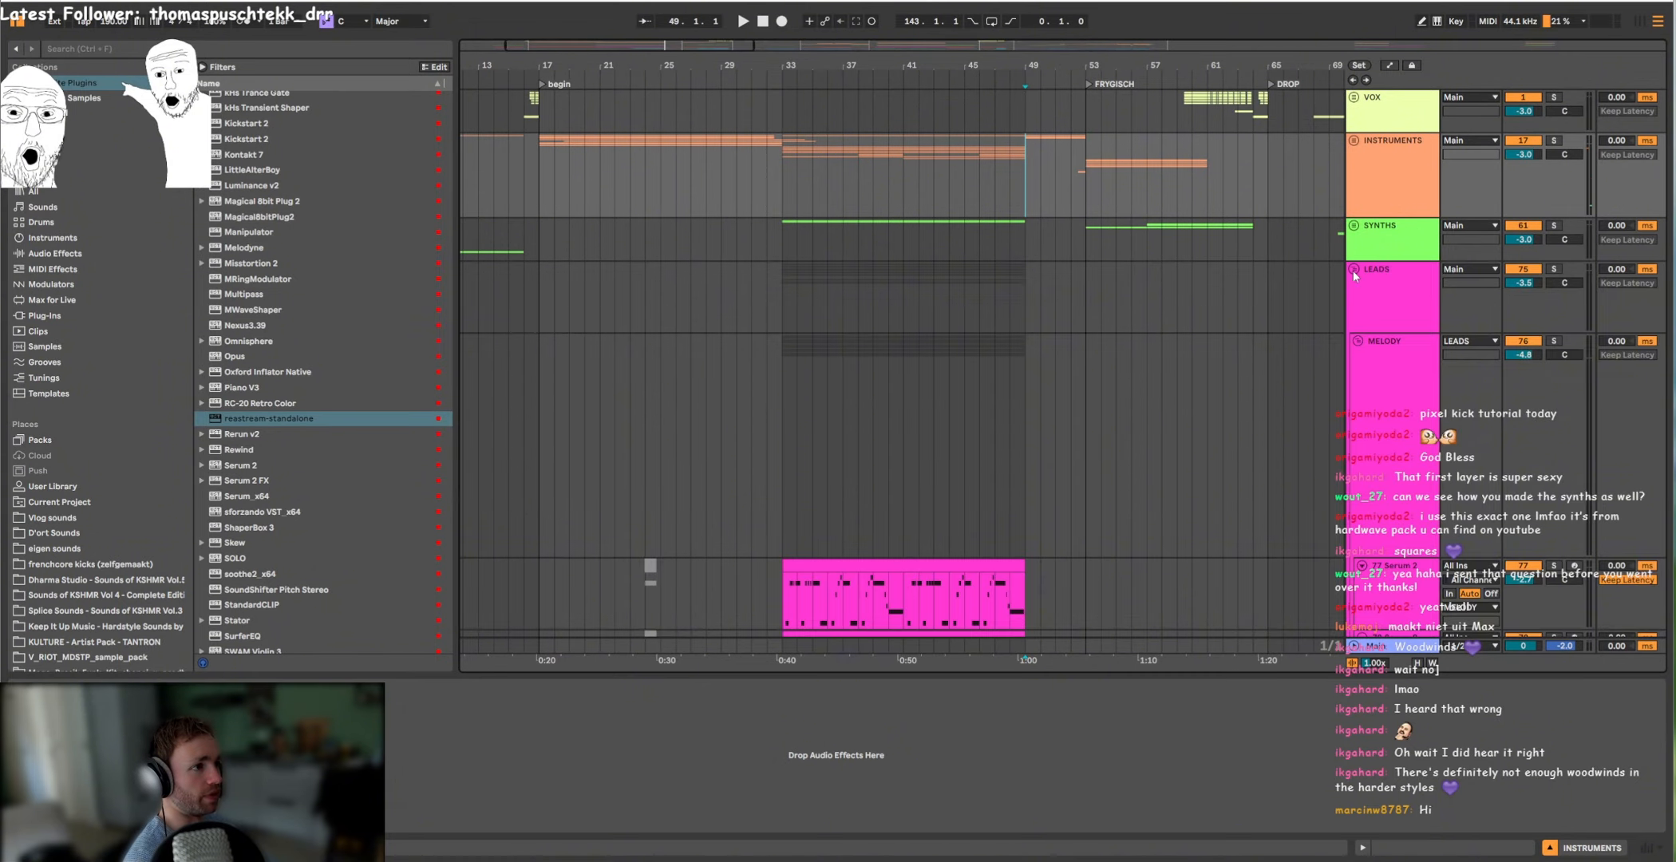
left_click(1355, 272)
left_click(1356, 141)
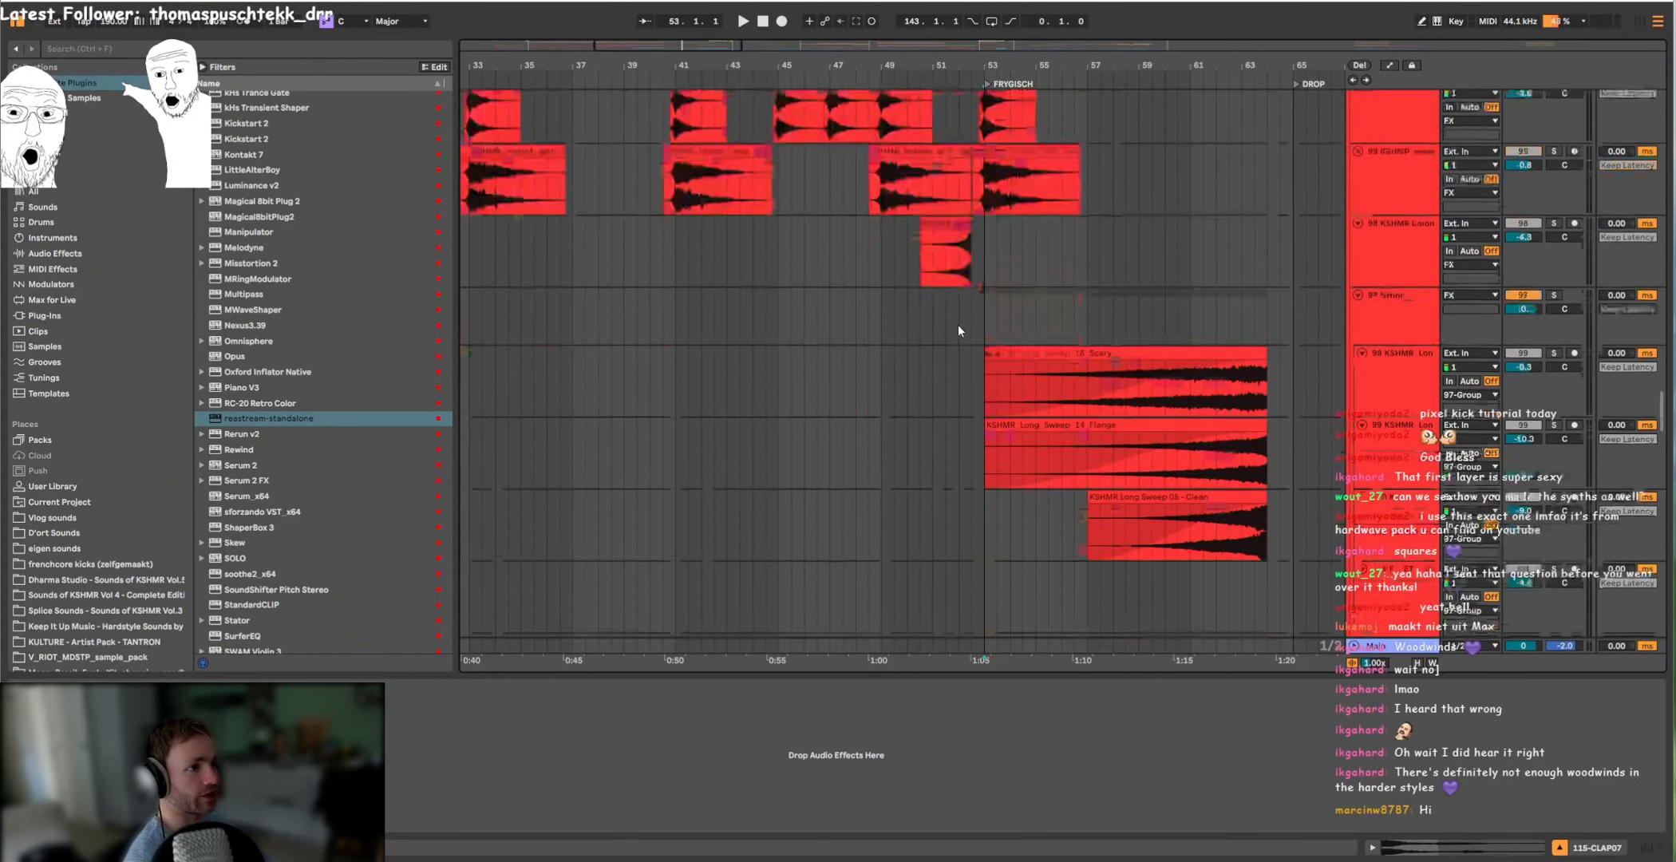
scroll(957, 323, "up", 6)
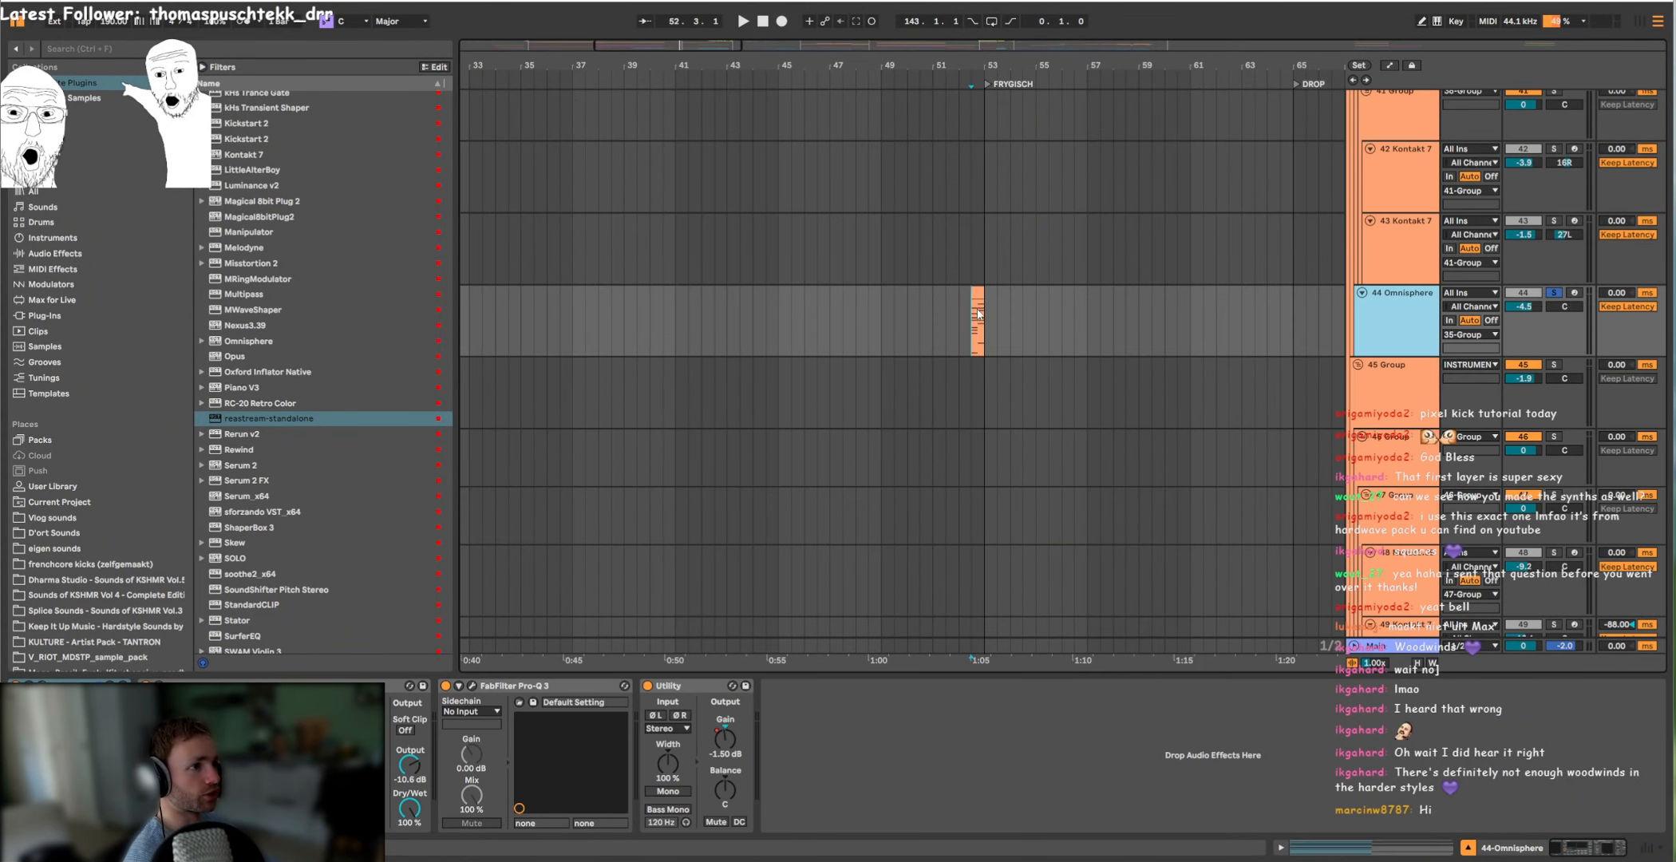
key("space")
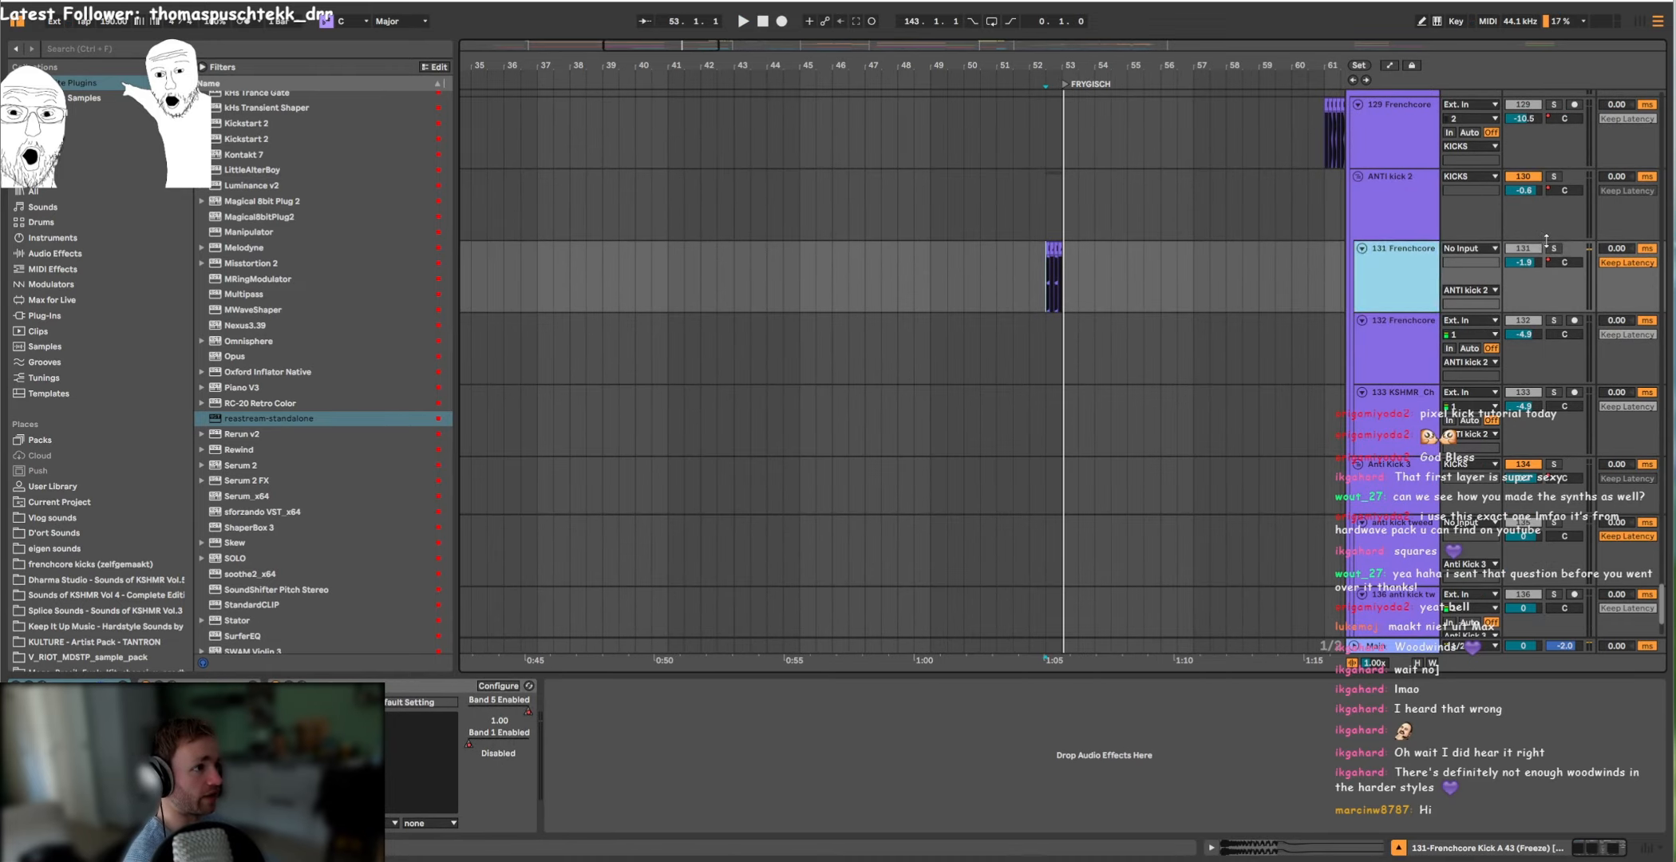
Step: Solo the 131 Frenchcore clip just before the FRYGISCH marker and audition the Kontakt 7 layers in 38 Group from bar 53
left_click(1554, 249)
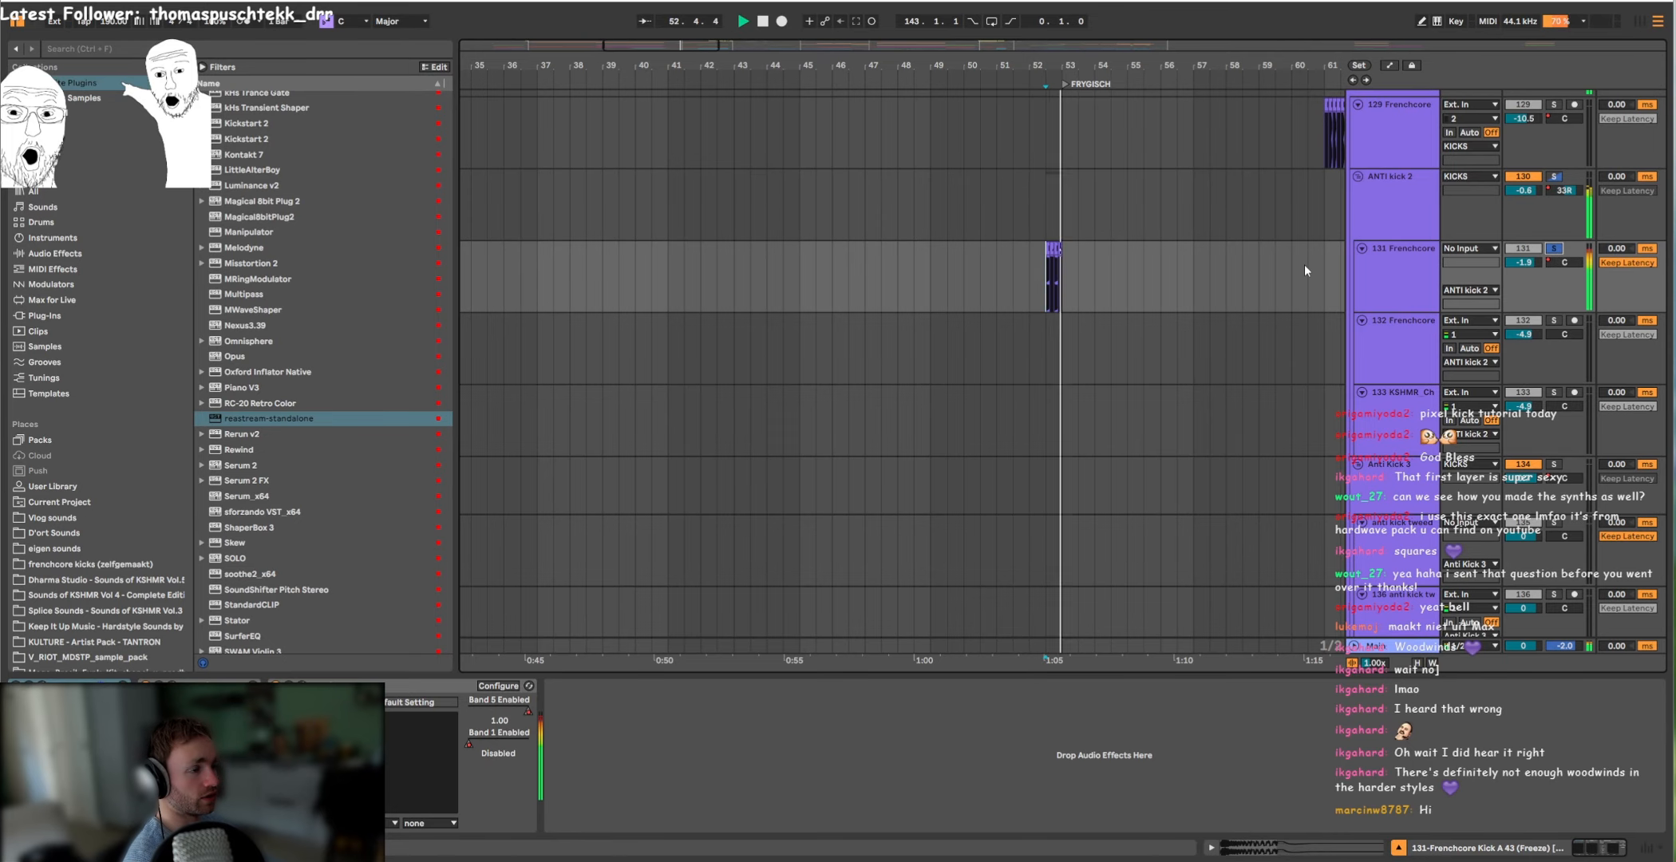
scroll(1143, 420, "up", 10)
scroll(1108, 382, "up", 5)
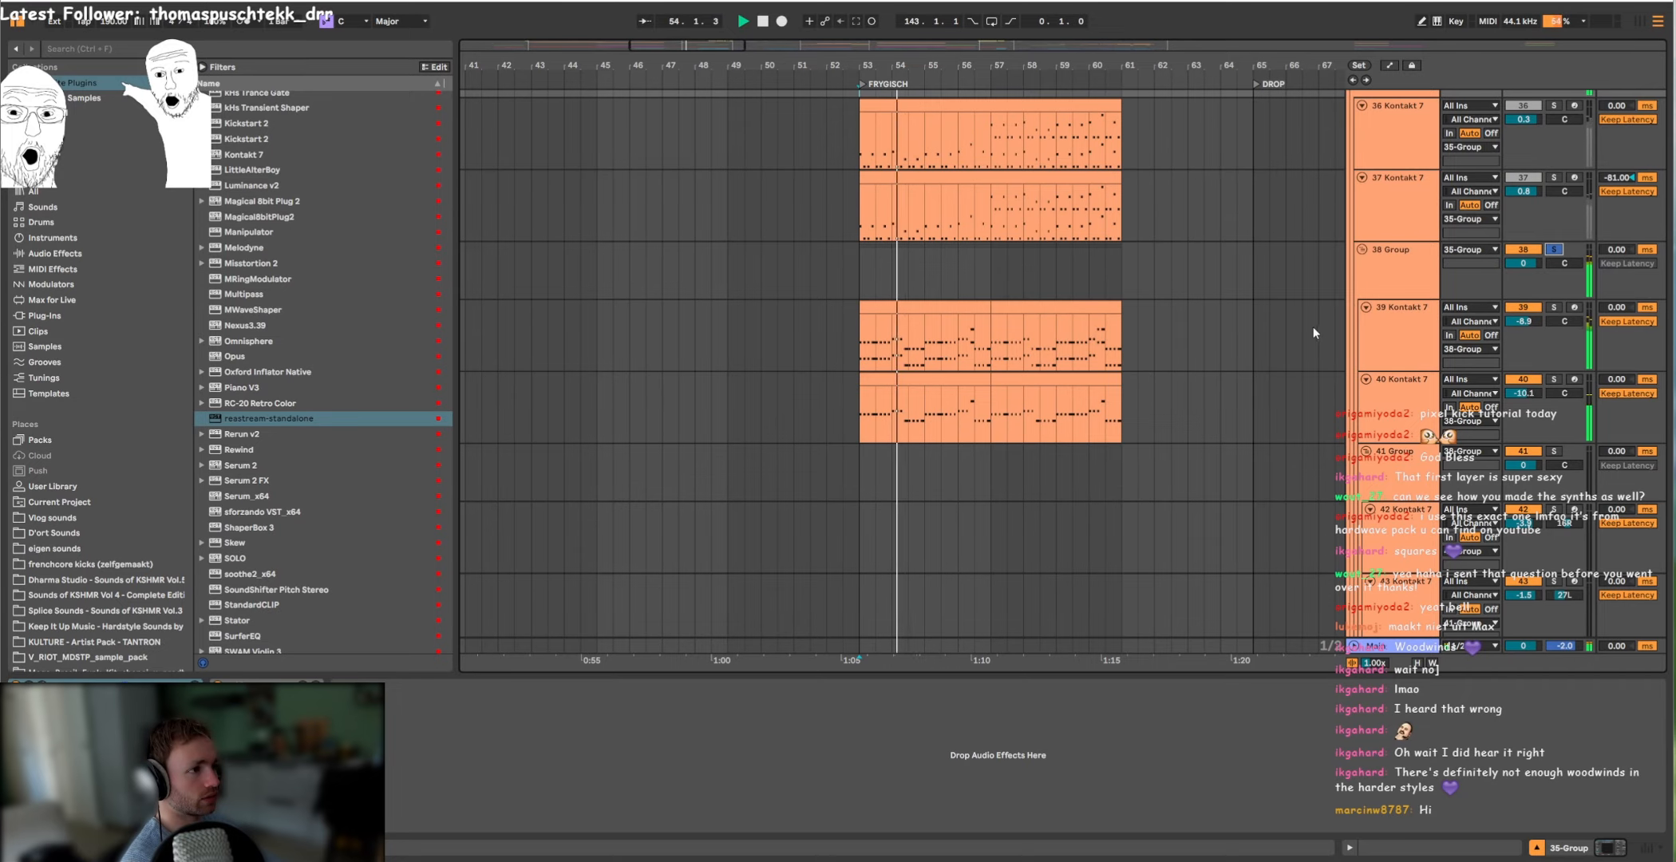
left_click(1398, 348)
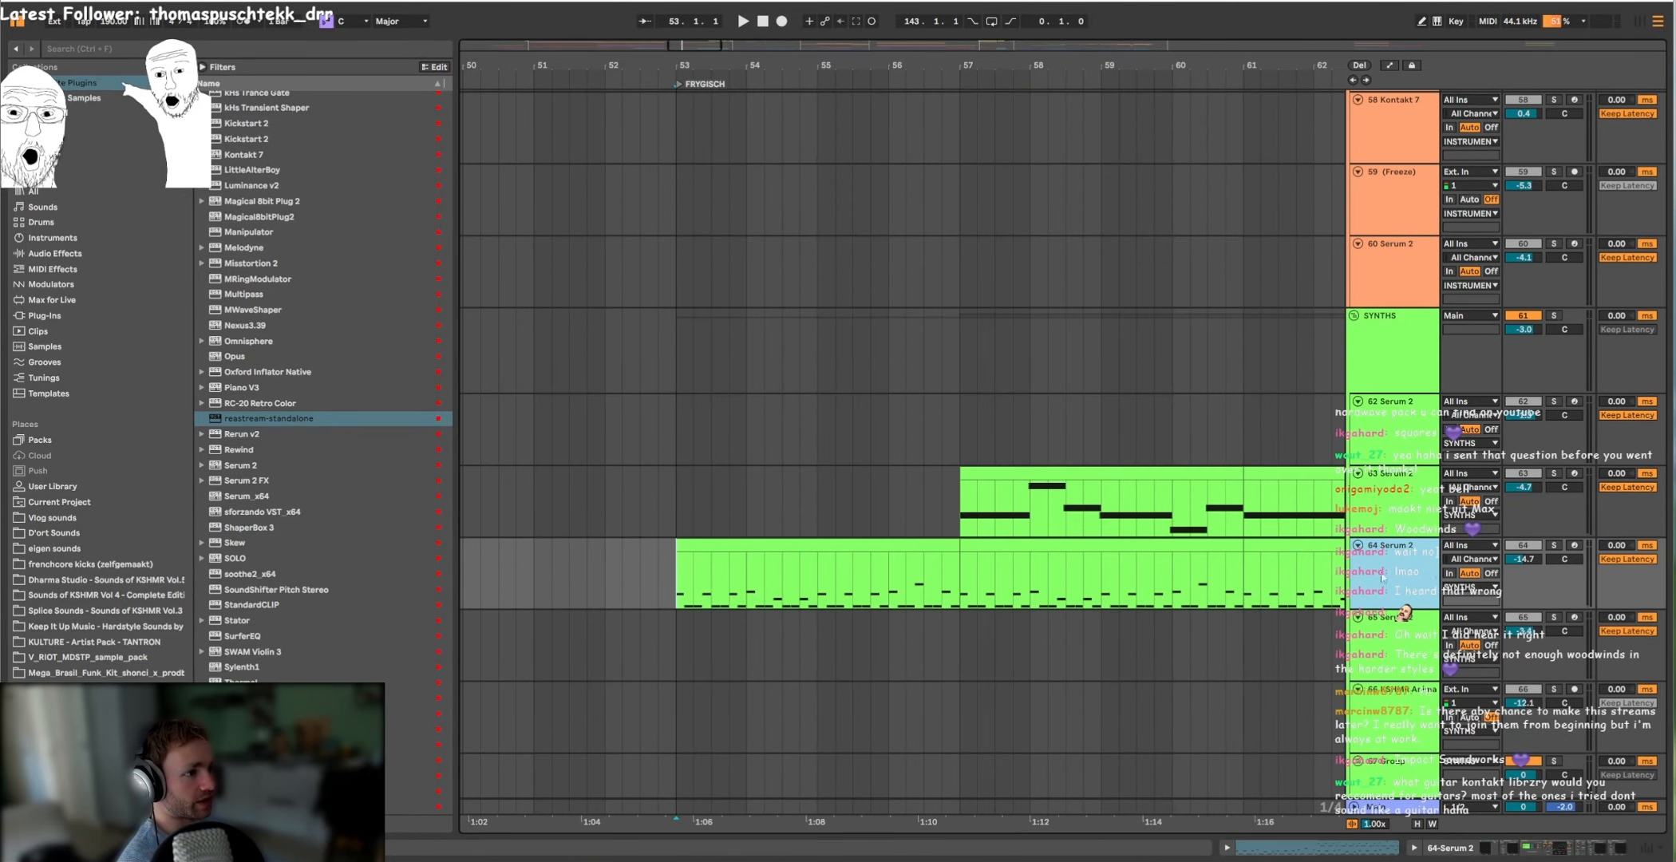
Step: Play the soloed 64 Serum 2 track from bar 53 and again from bar 57
double_click(1410, 568)
scroll(907, 519, "down", 3)
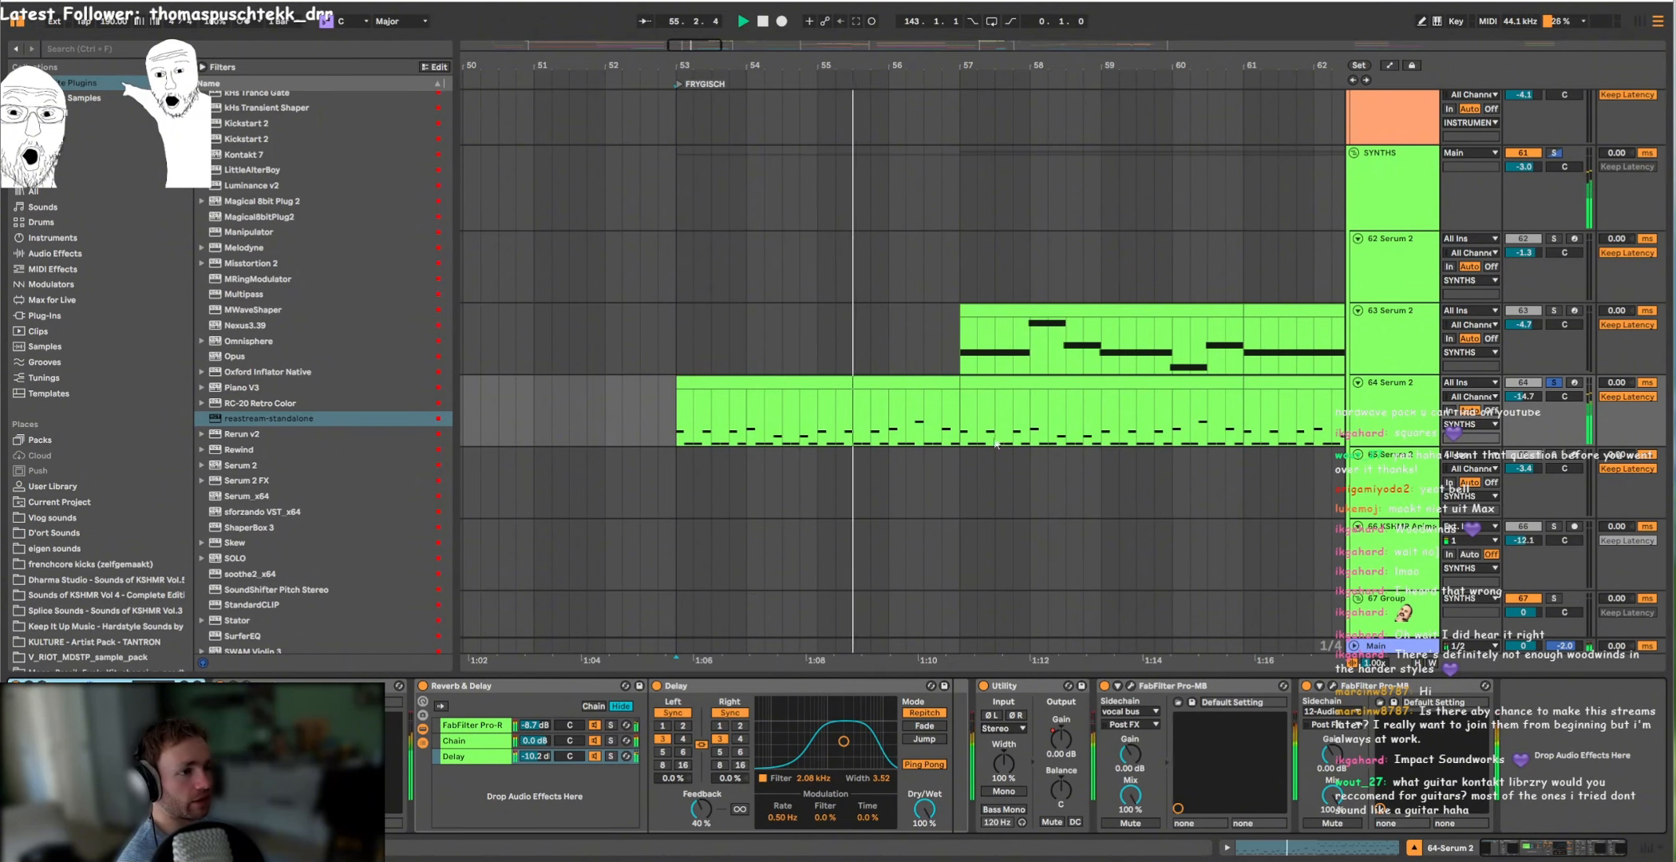
left_click(967, 416)
scroll(946, 401, "down", 3)
scroll(938, 394, "down", 2)
left_click(1011, 402)
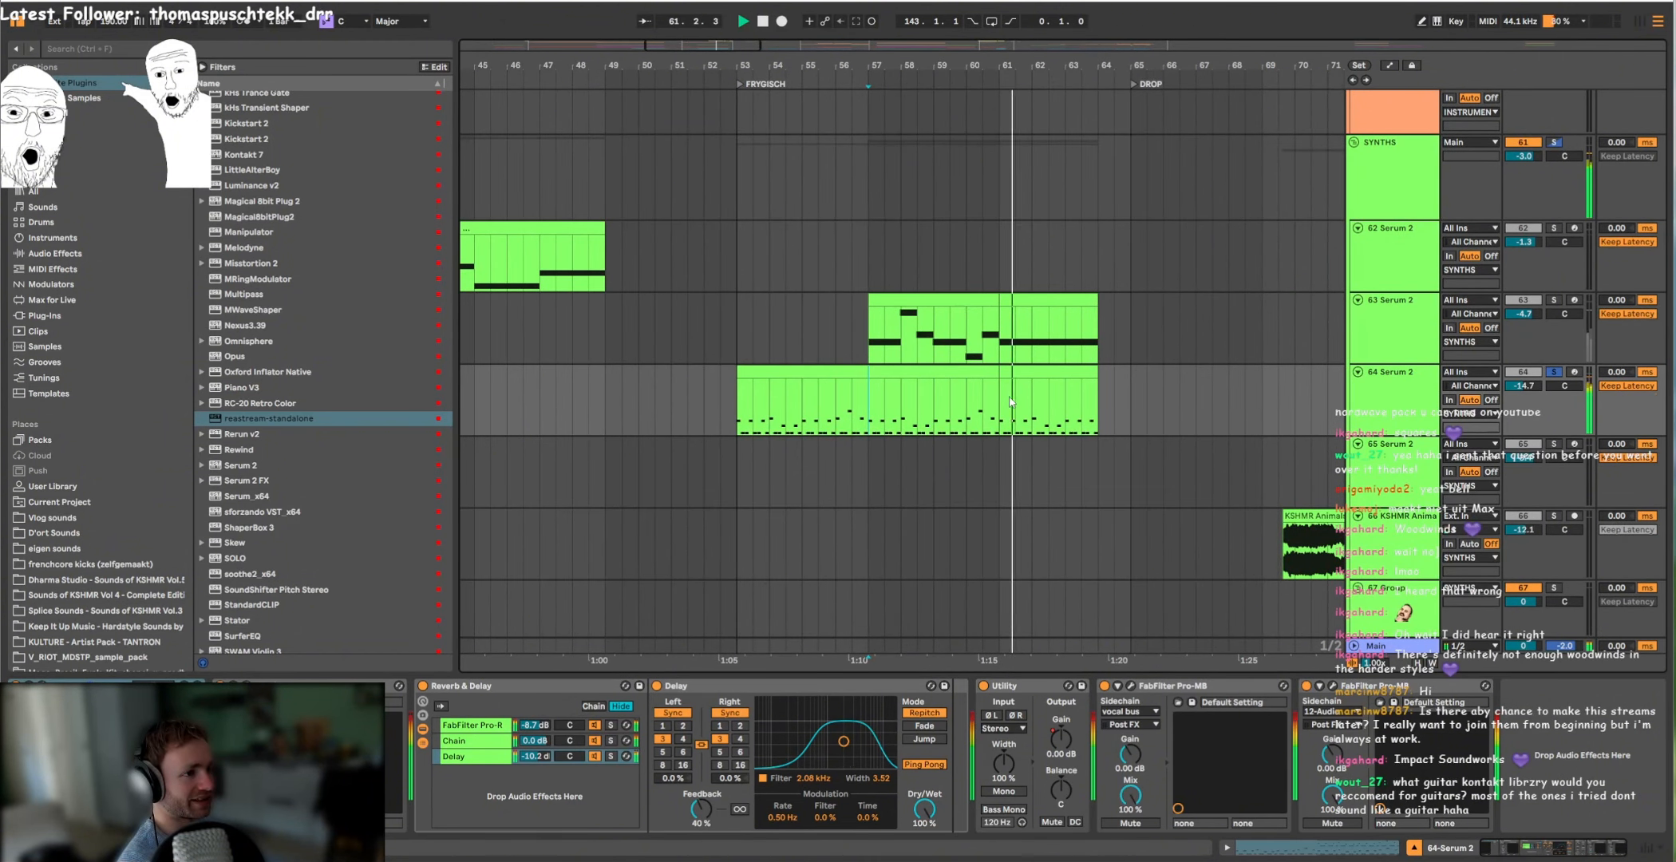
Step: Audition the 63 Serum 2 track's clip from bar 57
scroll(1063, 409, "up", 3)
left_click_drag(1020, 394, 1081, 379)
scroll(1084, 379, "down", 3)
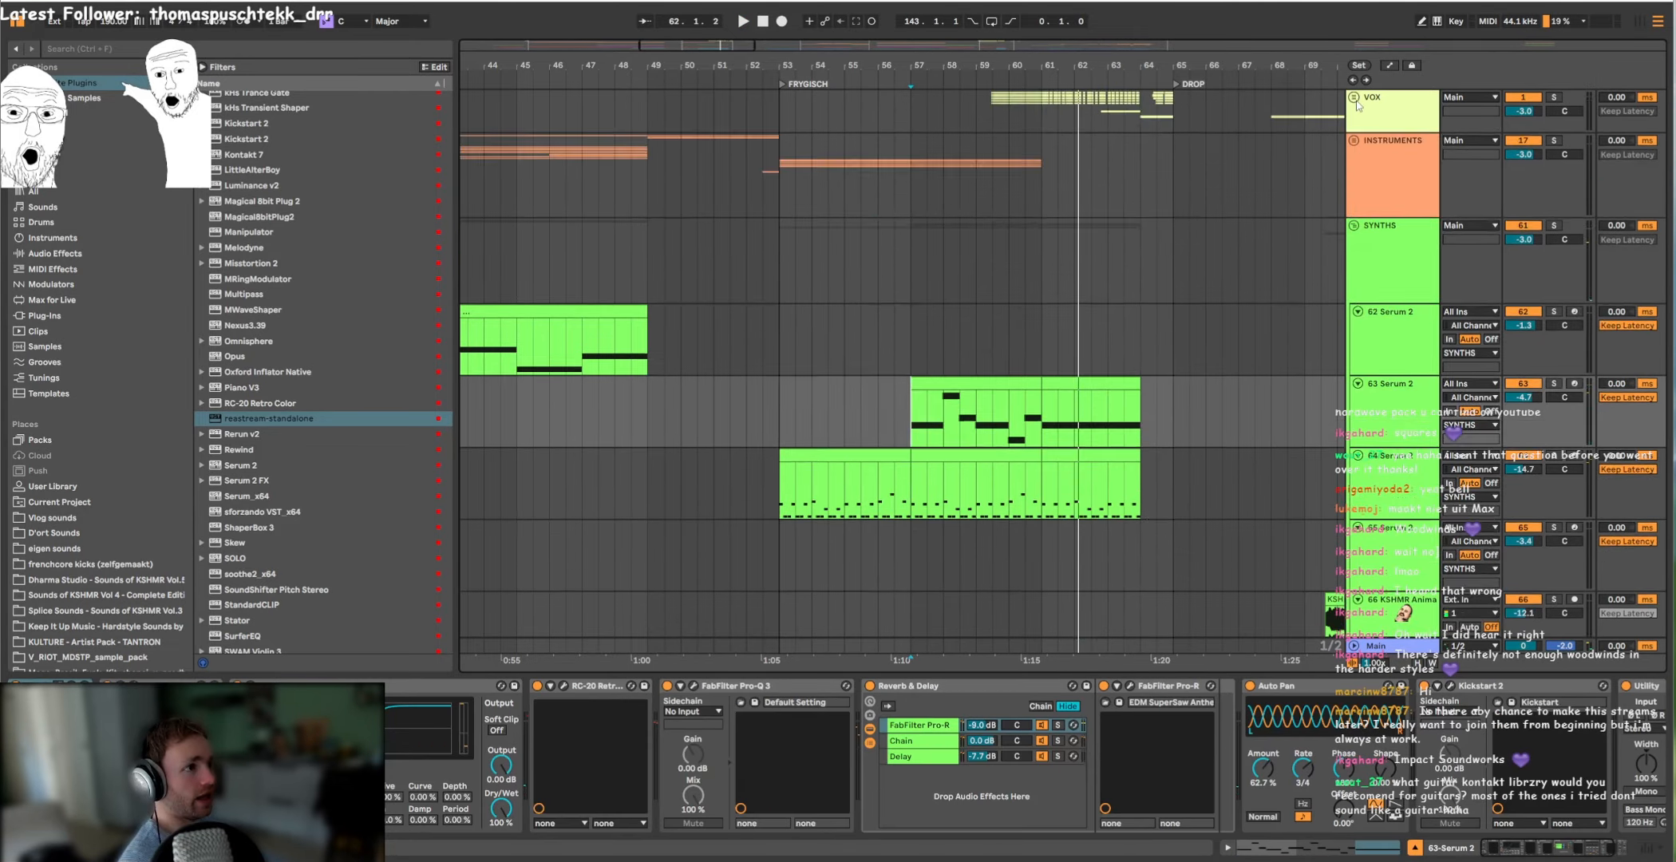
Step: Unfold the VOX group and select the vocal bus to show its effect chain
left_click(1354, 97)
scroll(1171, 304, "up", 5)
left_click(1368, 279)
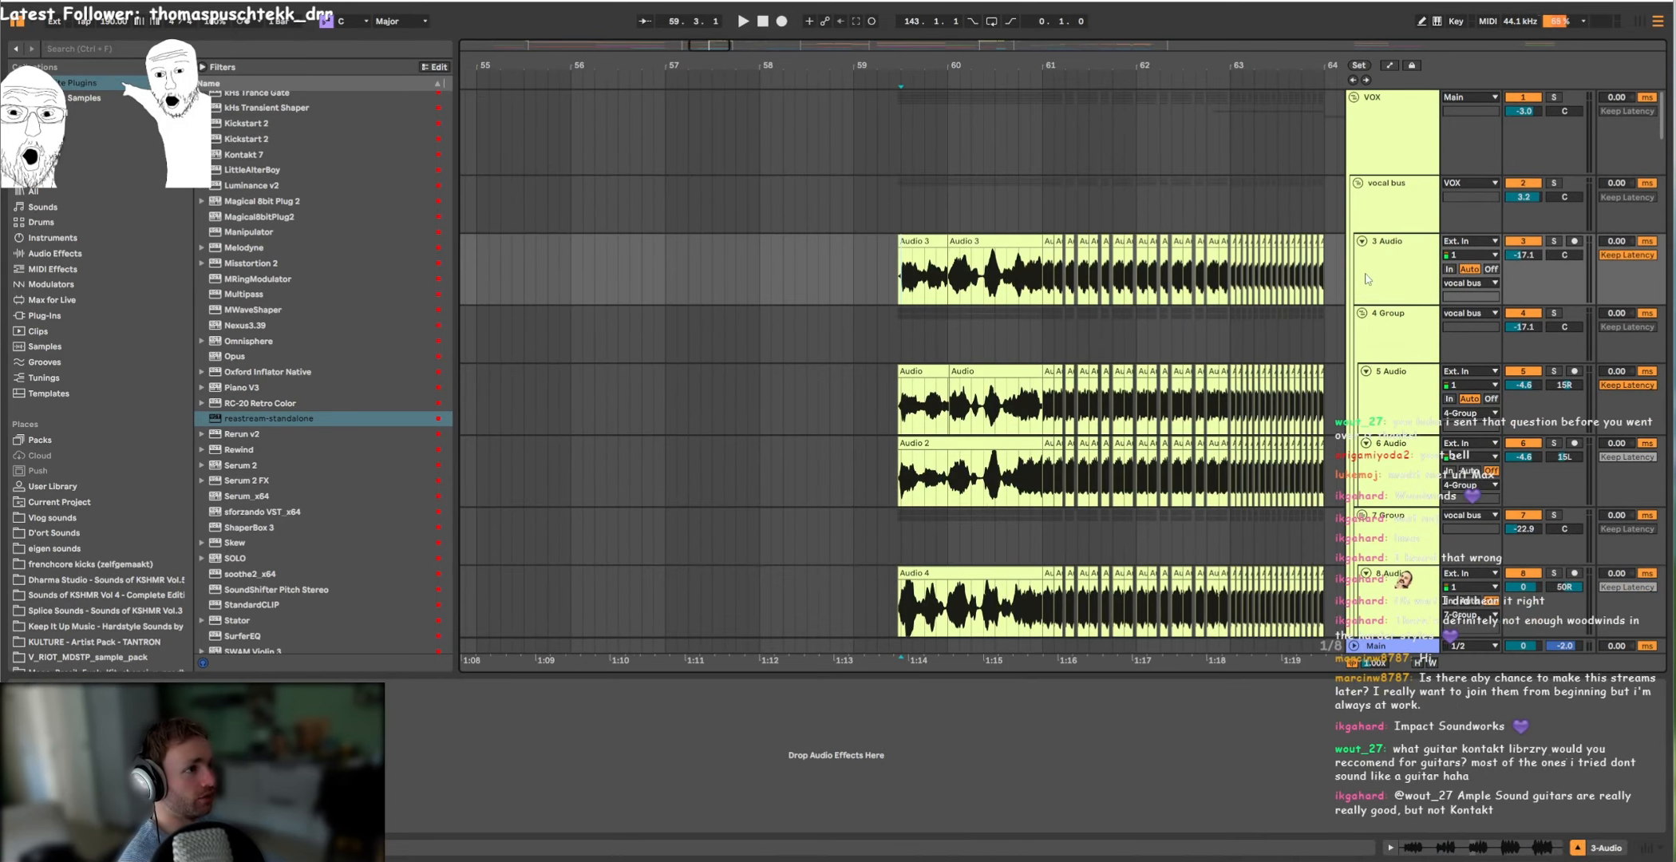
key("Up")
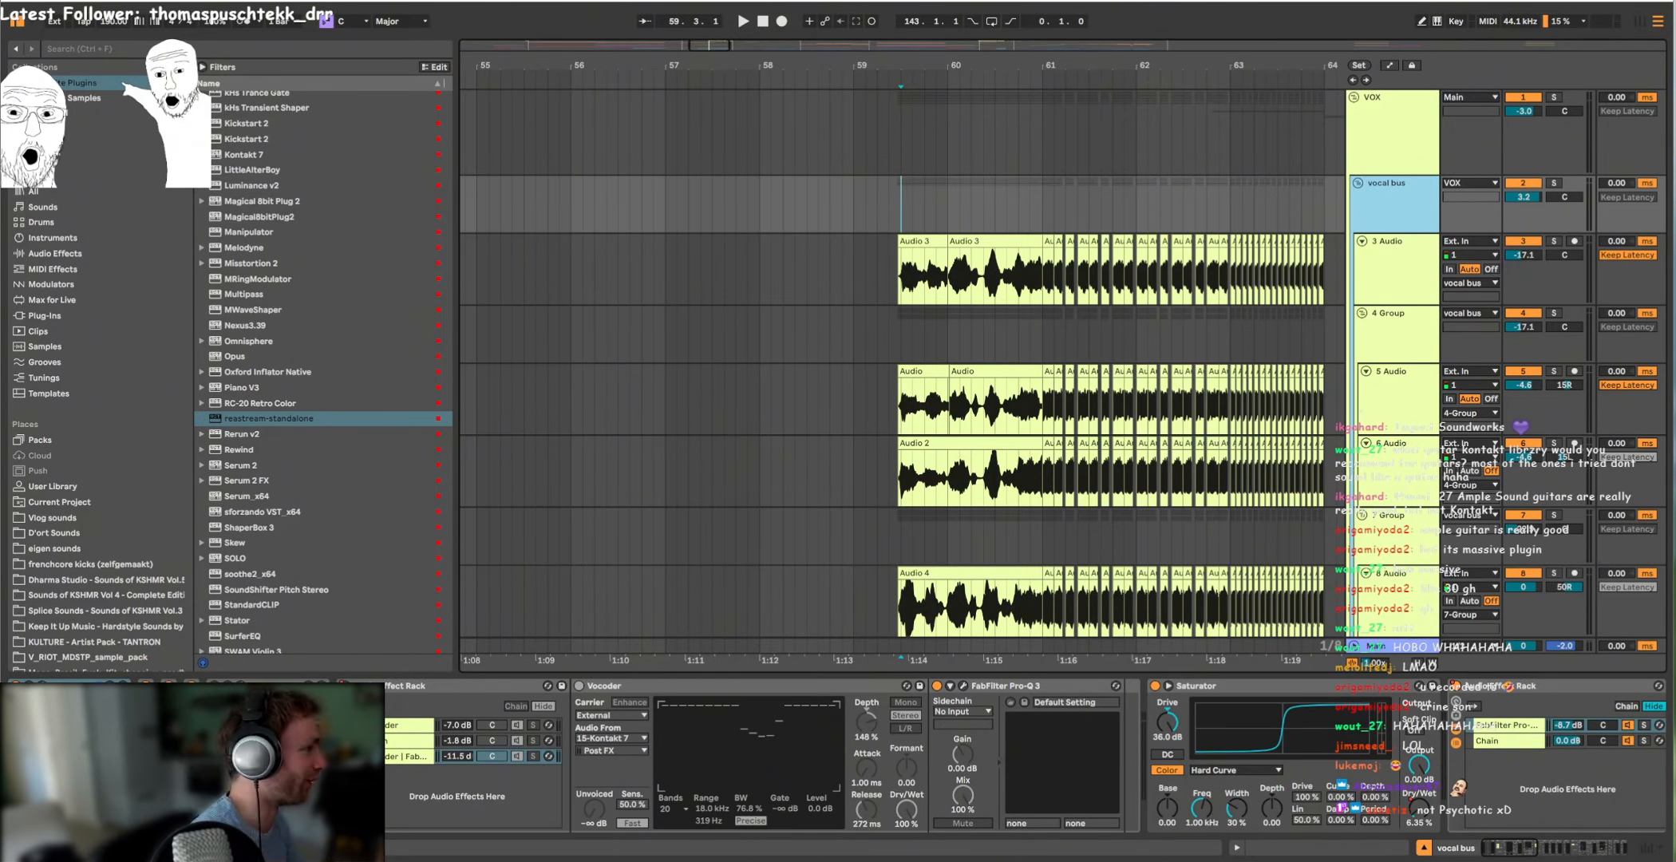
Step: Select the soloed 3 Audio vocal track and play it from the start of its clips in bar 59
left_click(1393, 270)
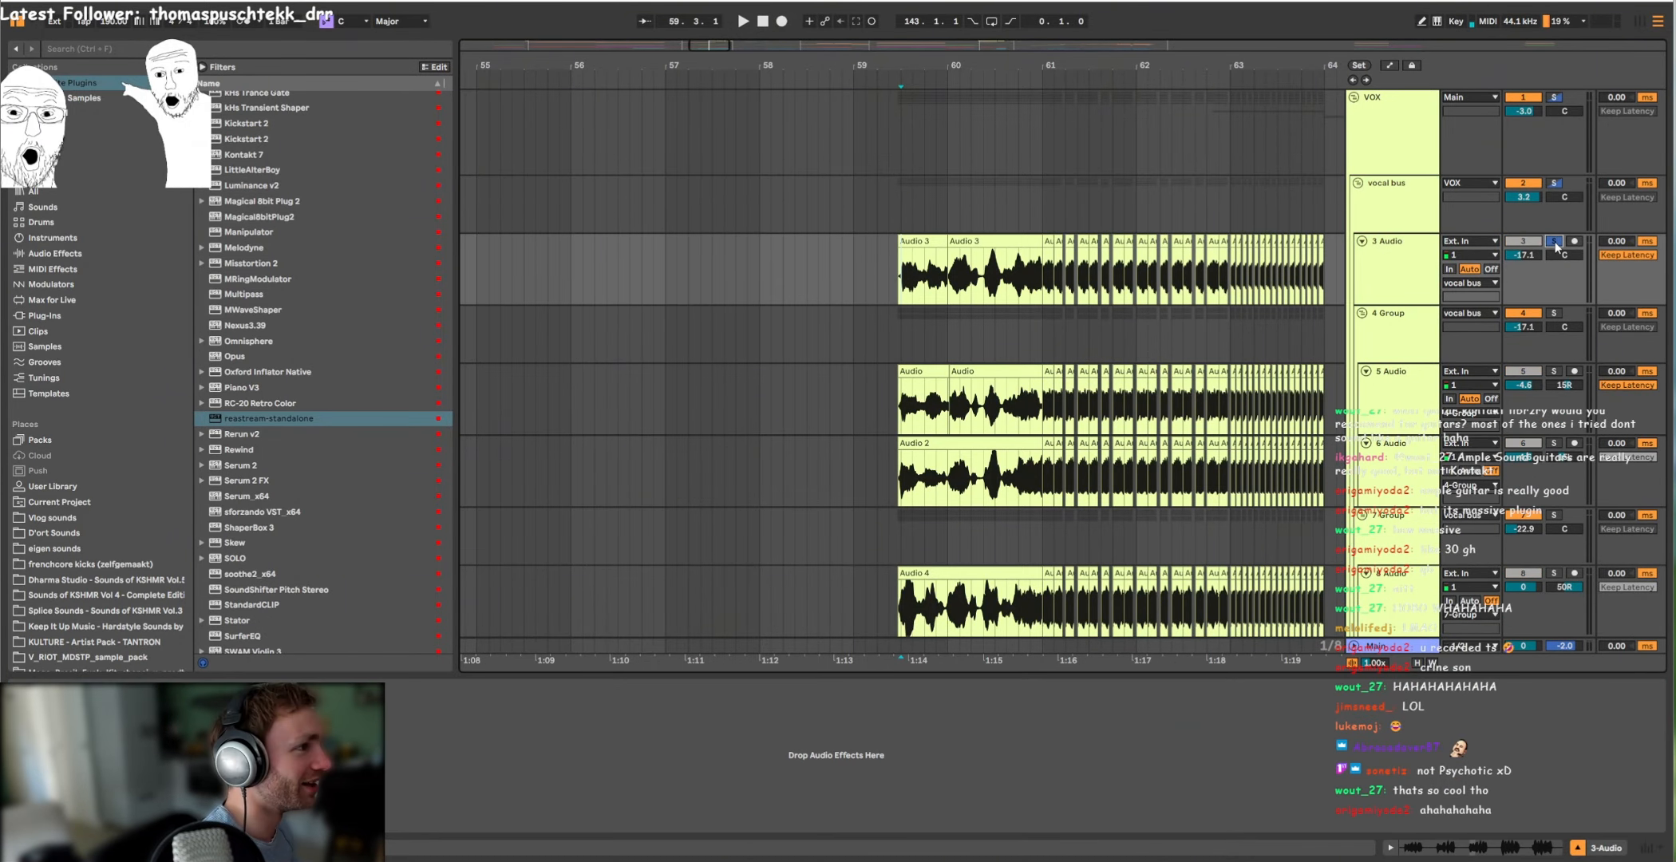
left_click(1394, 277)
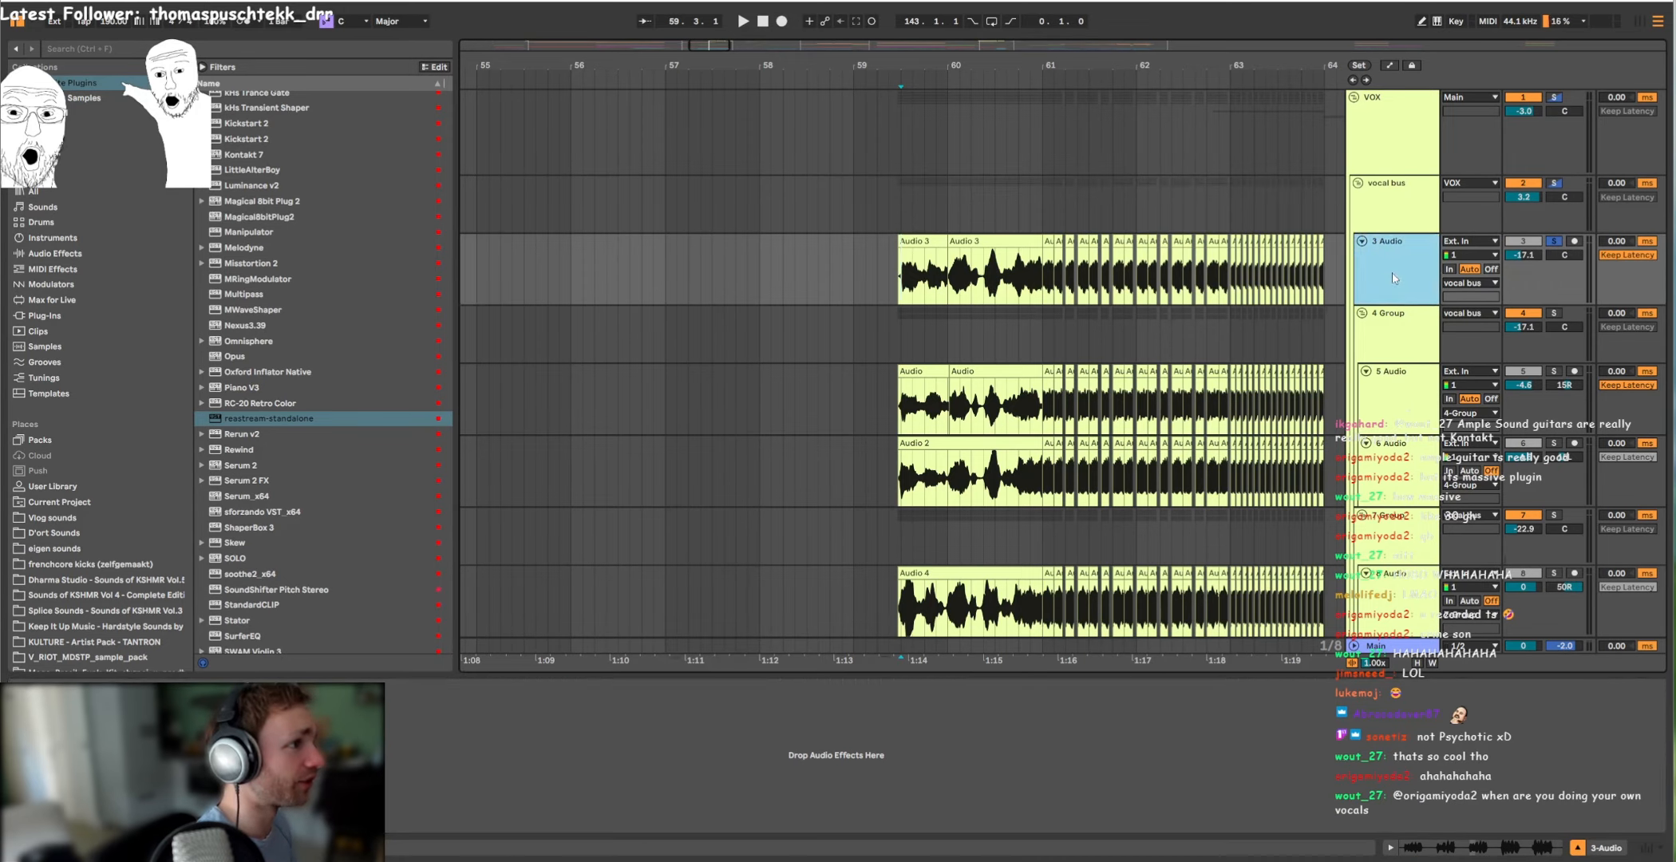
left_click(1408, 207)
left_click(1413, 245)
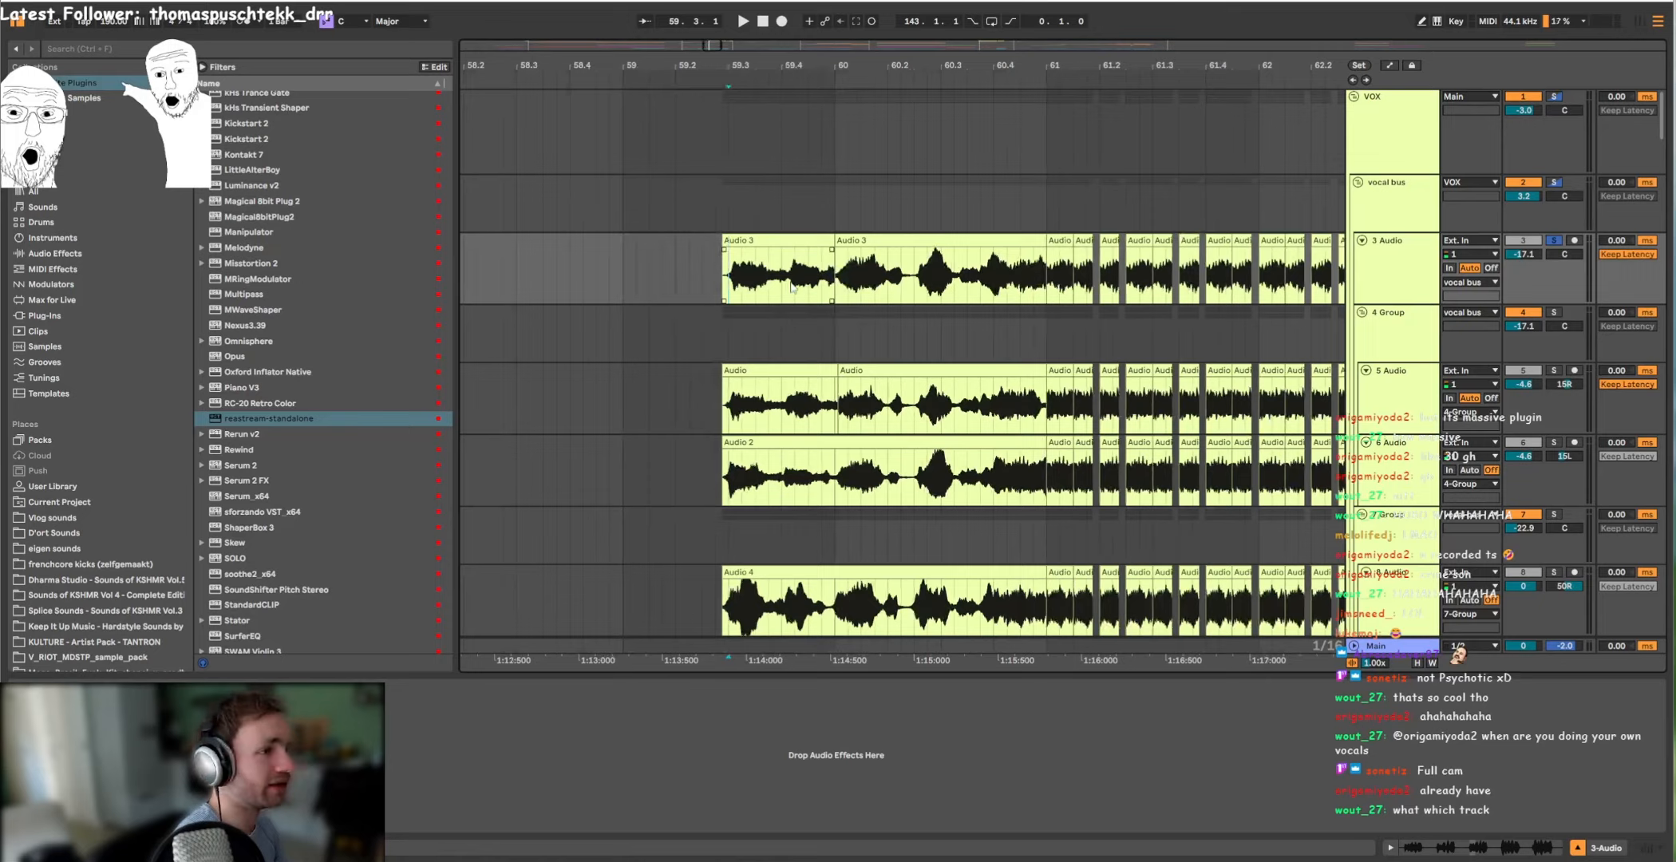
left_click_drag(730, 276, 760, 276)
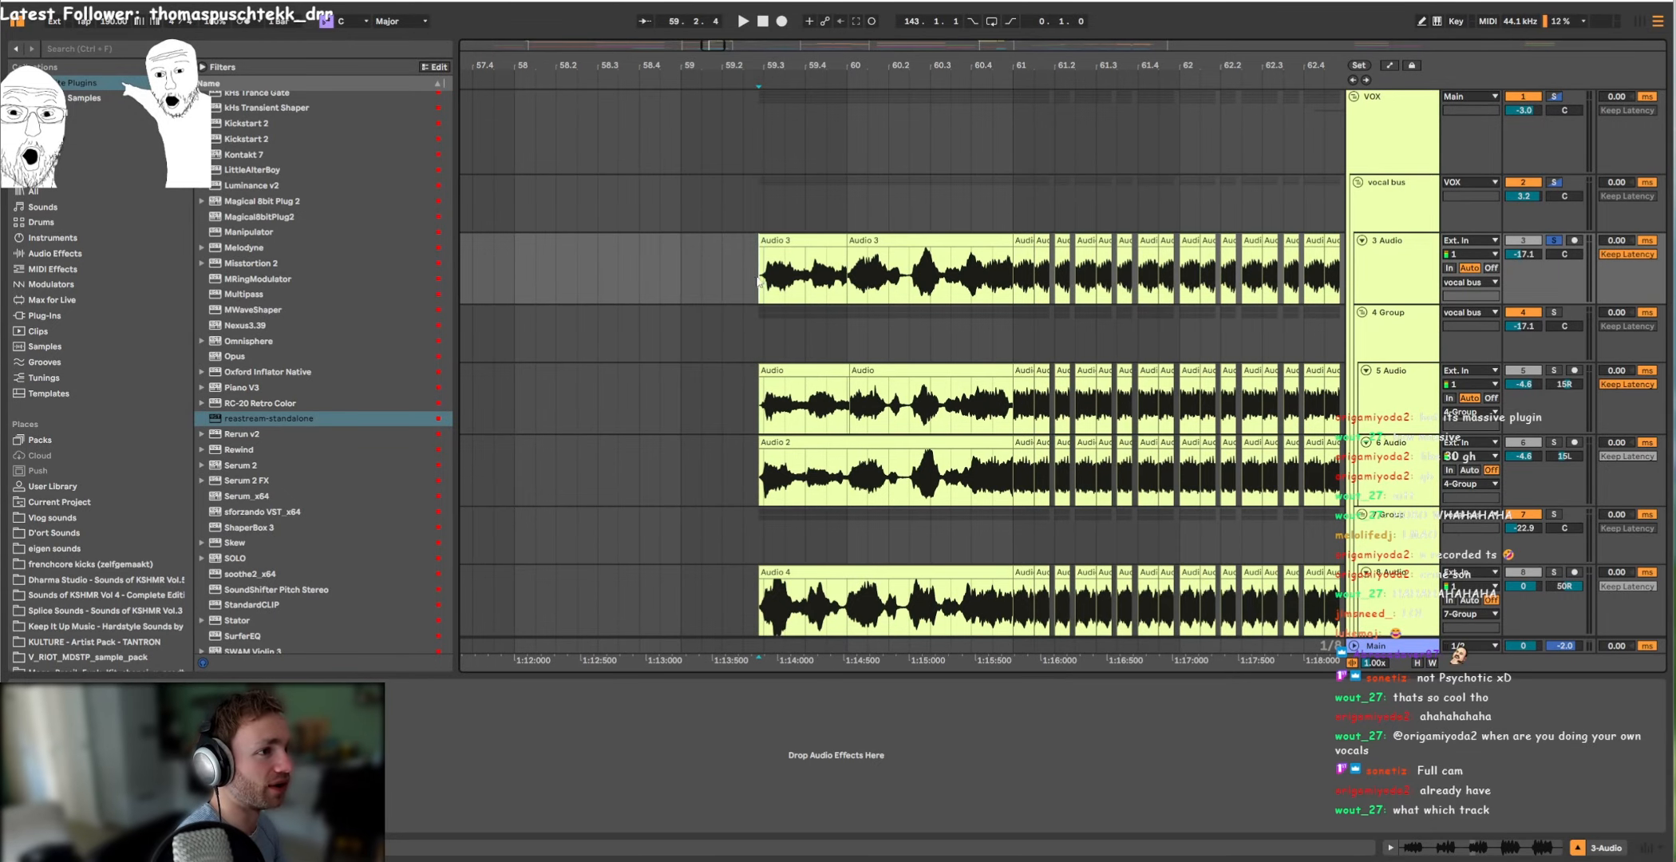
key("space")
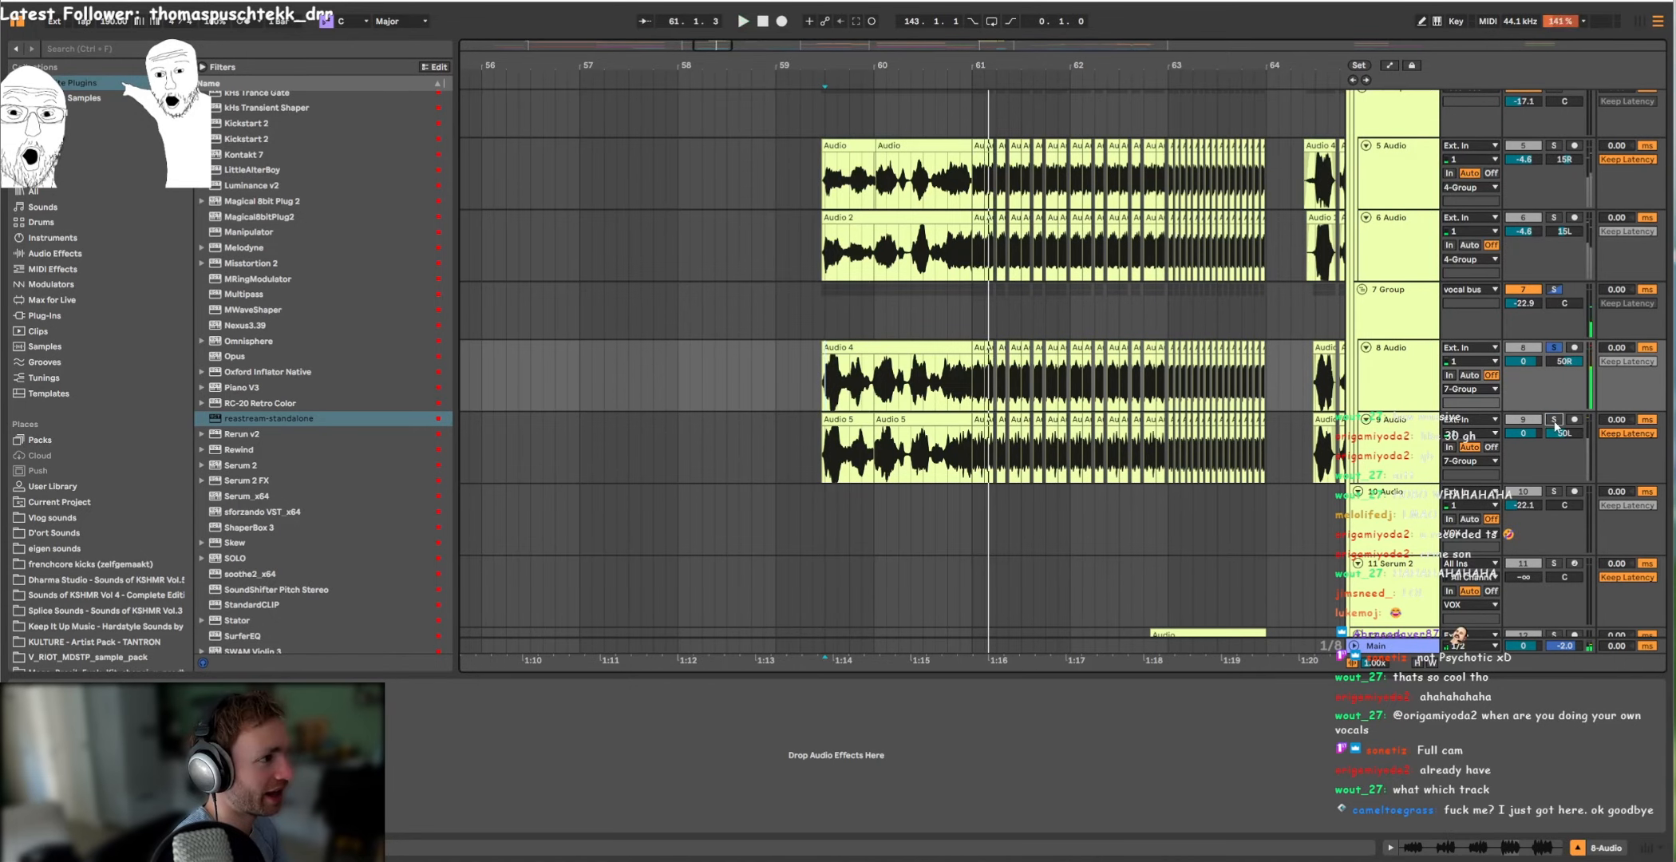
Step: Solo the 9 Audio layer in 7 Group and play the soloed 4 Group from bar 59
left_click(1555, 421)
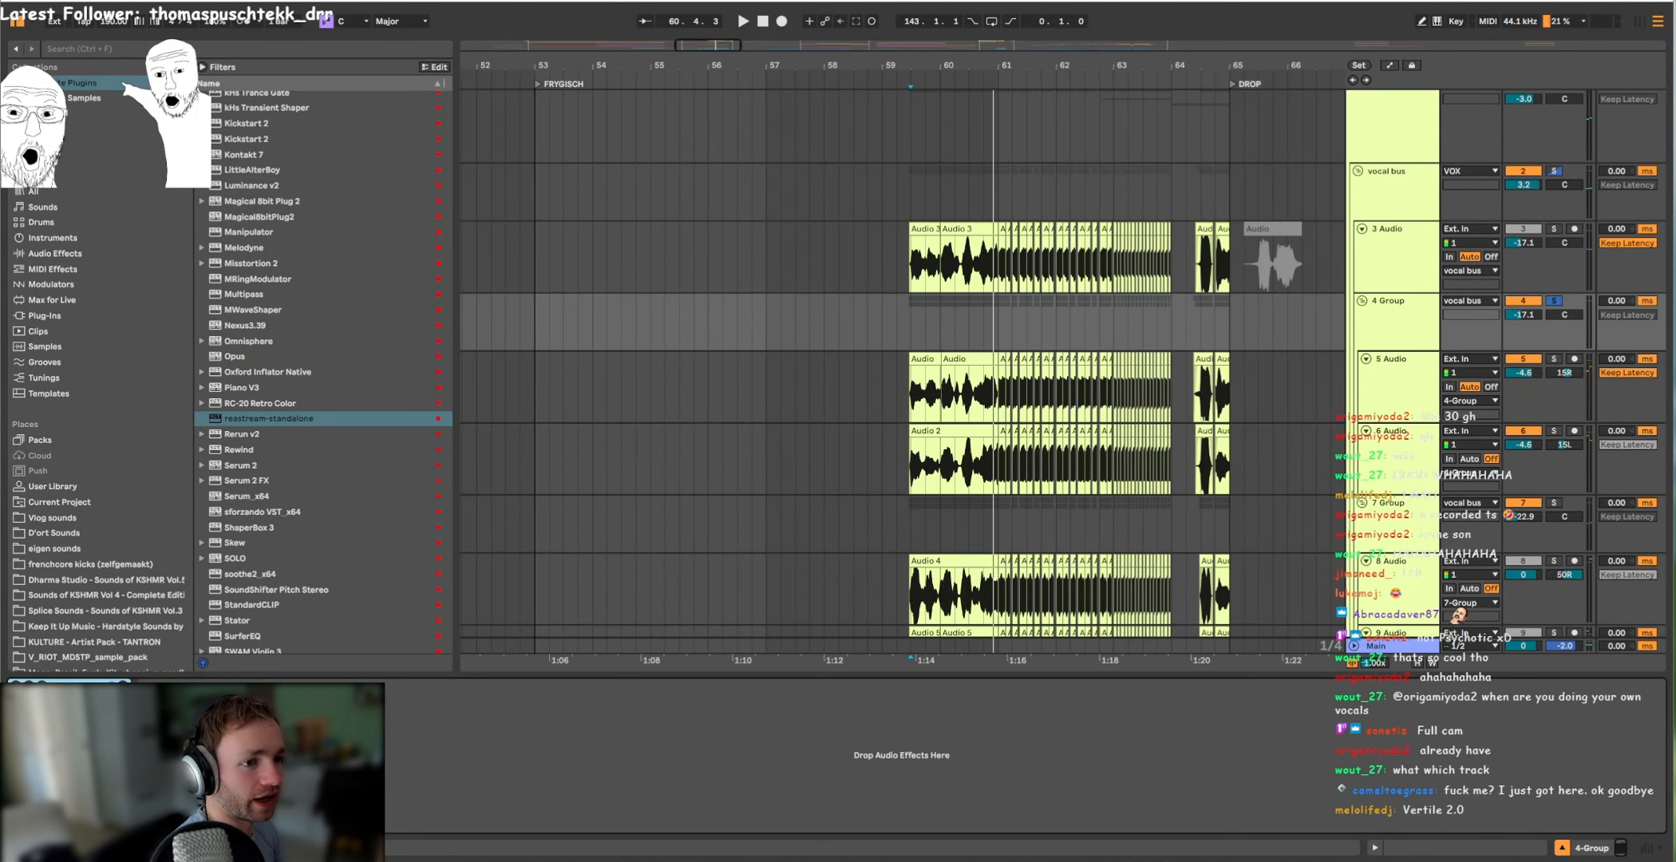
left_click(911, 333)
key("space")
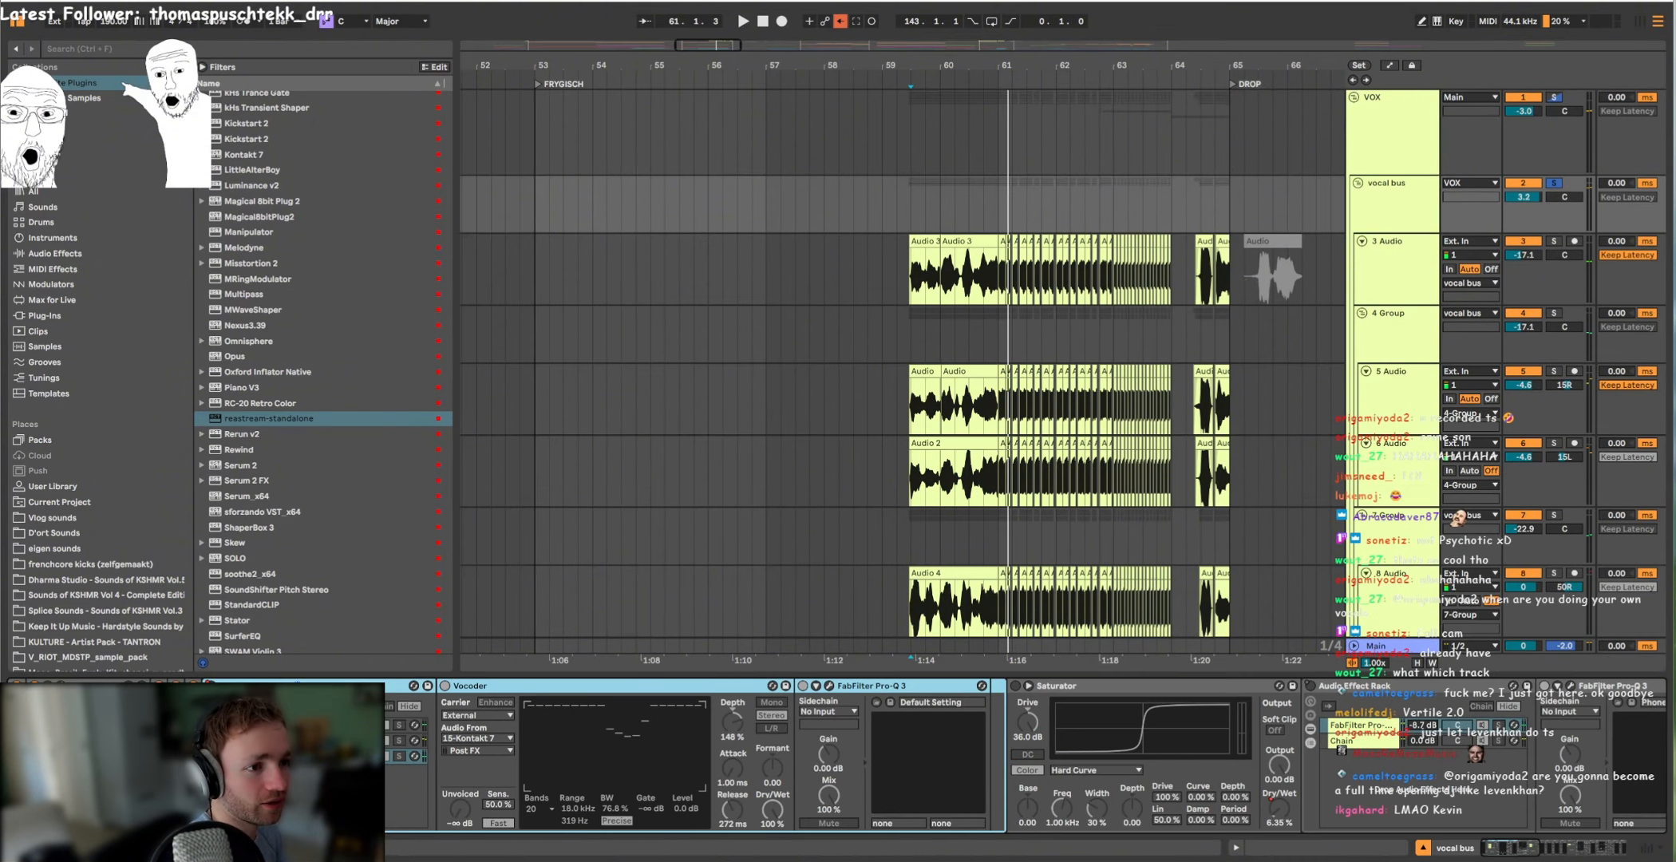
Step: Play the soloed vocal bus from bar 59 and switch on its Saturator to compare the sound
key("space")
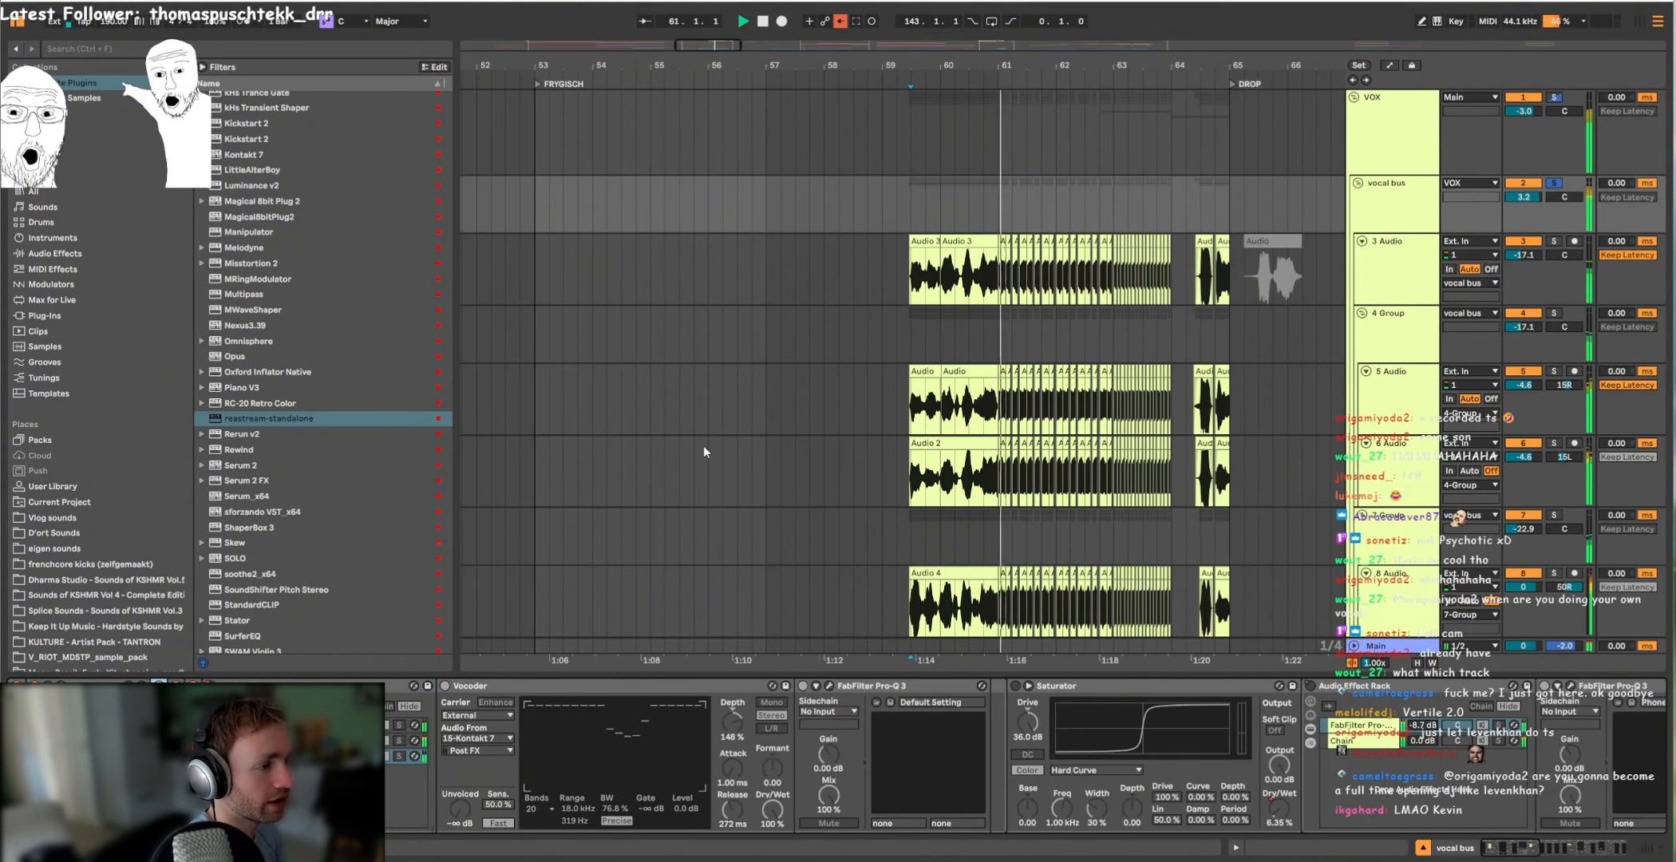
key("space")
left_click(1015, 687)
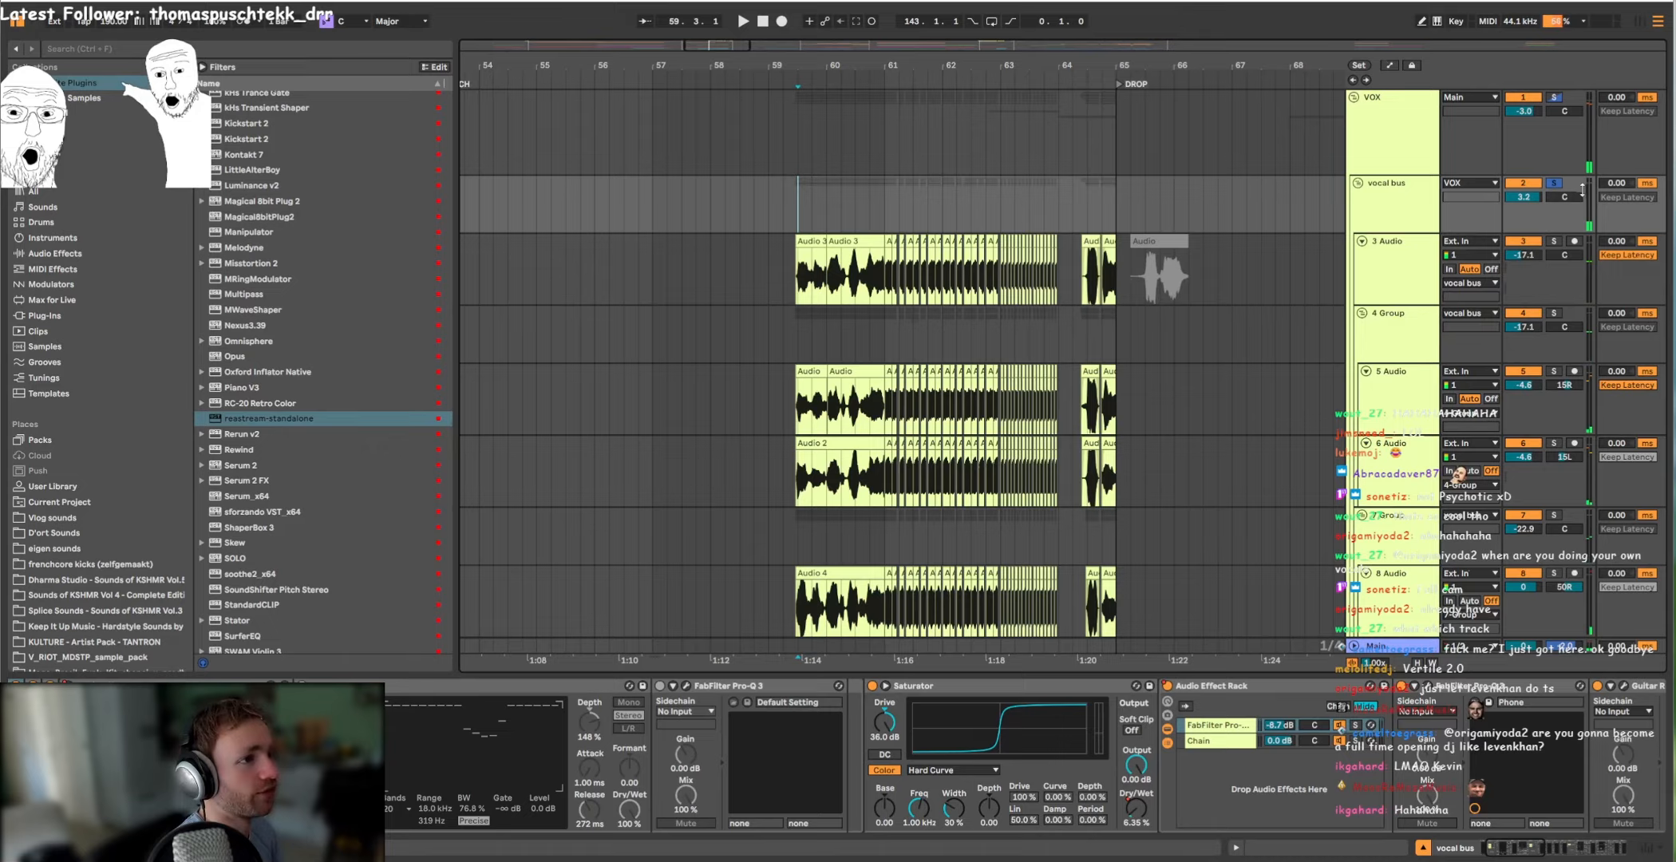
key("space")
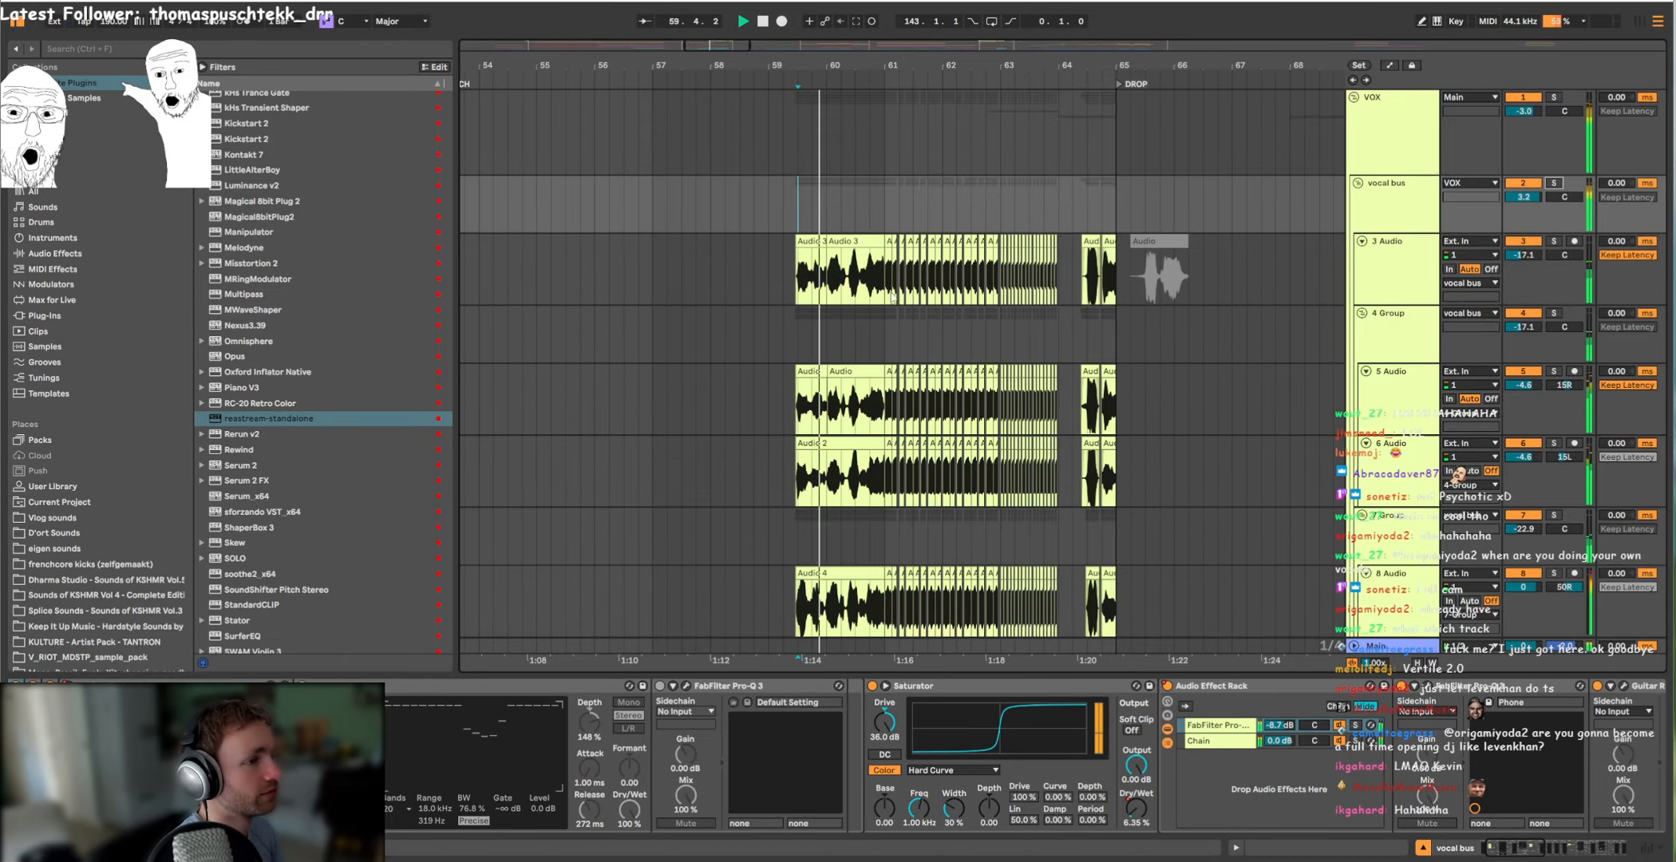
Step: Stop the vocal bus playback and play the 12 Audio track's clip around bar 63
scroll(847, 313, "down", 10)
scroll(1096, 318, "up", 3)
key("space")
left_click(1028, 245)
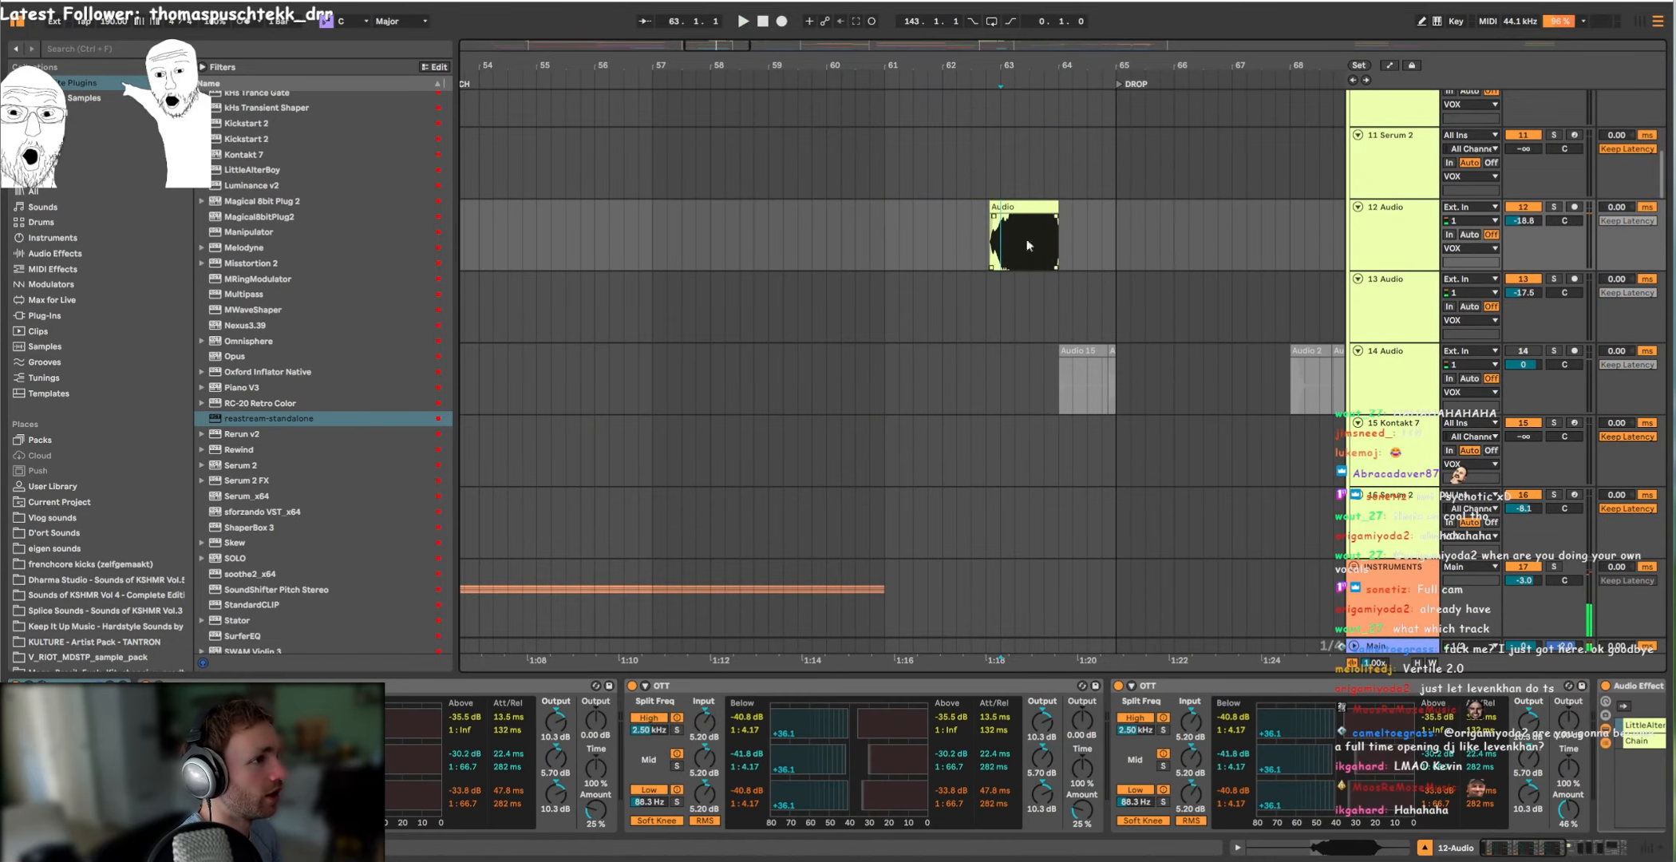
left_click(1034, 220)
key("space")
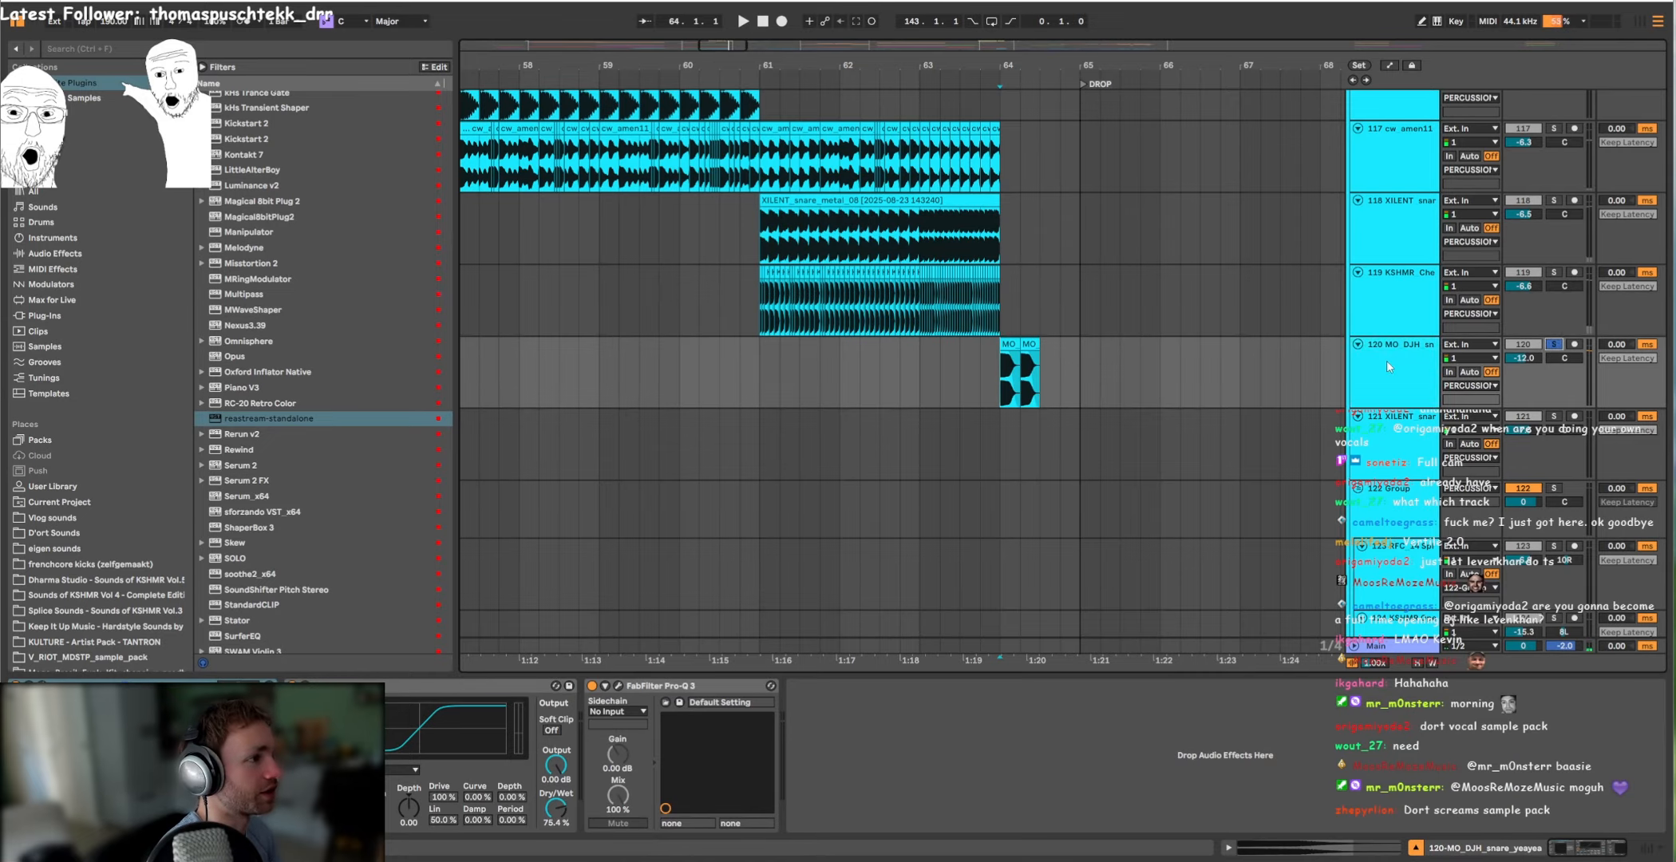
Step: Audition the soloed 120 MO_DJH snare from bar 64 while toggling its FabFilter Pro-Q 3
left_click(1389, 366)
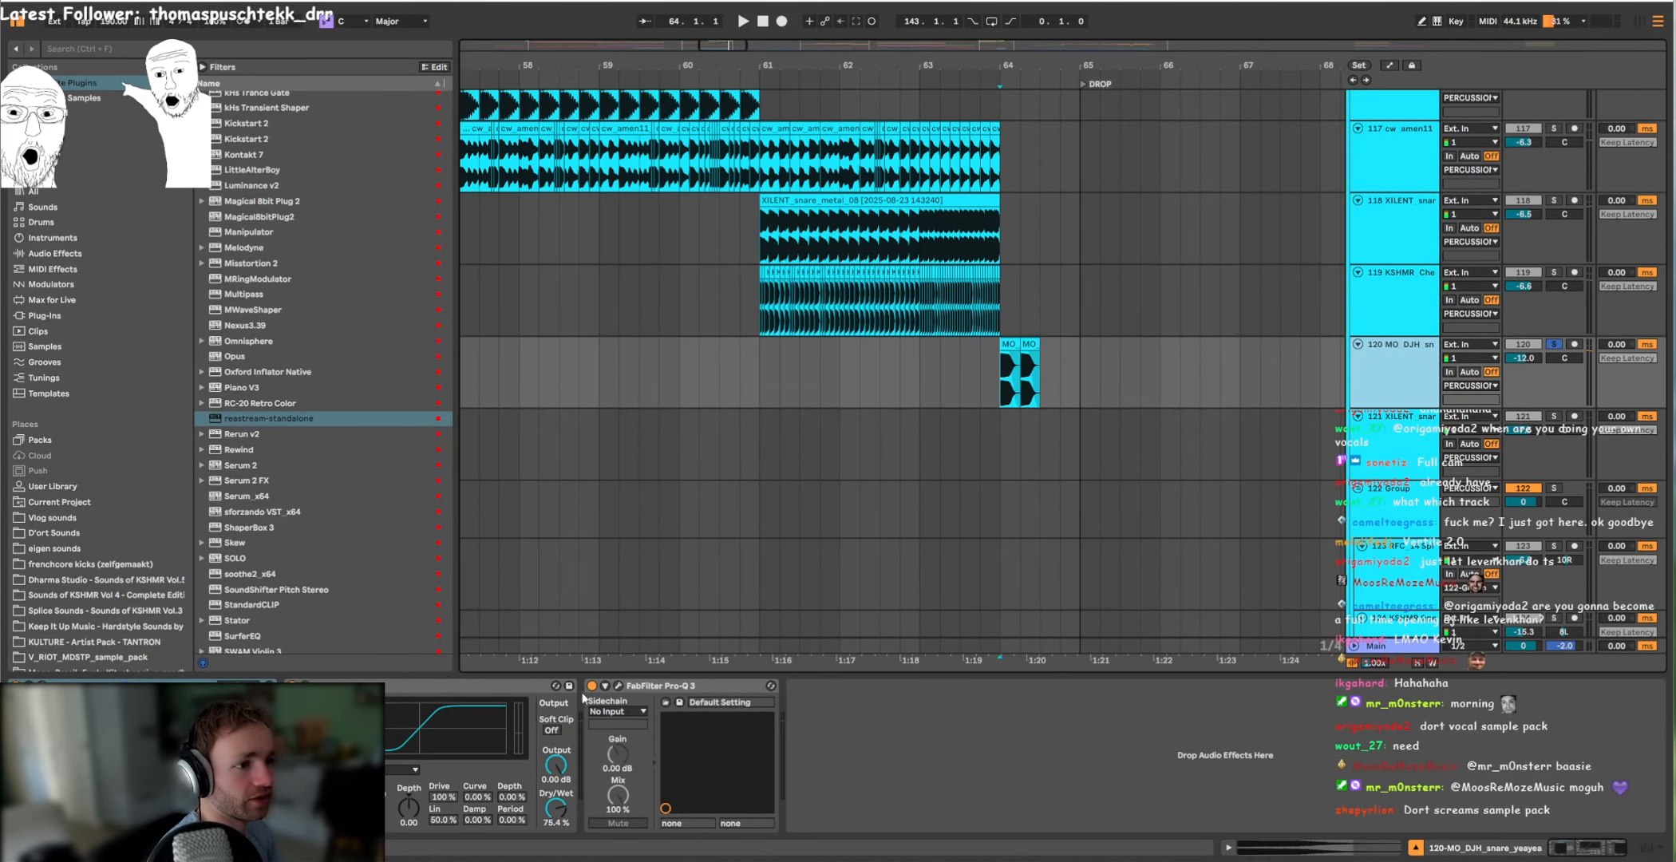
key("space")
left_click(592, 685)
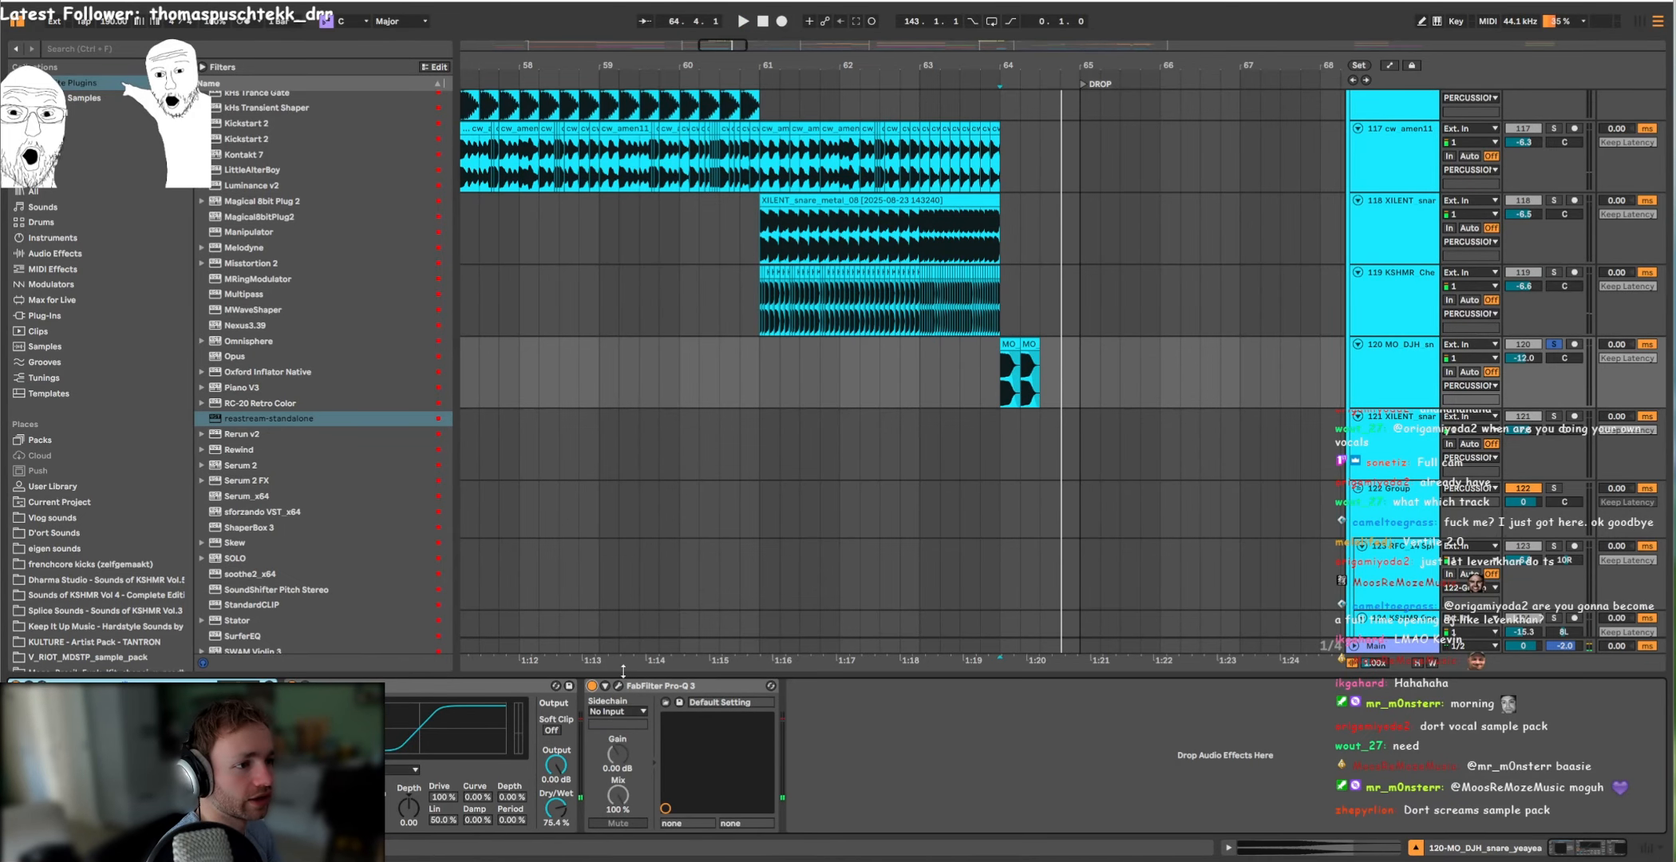
key("space")
Step: Play the arrangement from bar 64 at the 132 Frenchcore track to hear the lead-in to the drop
key("space")
scroll(989, 399, "down", 4)
left_click(1023, 386)
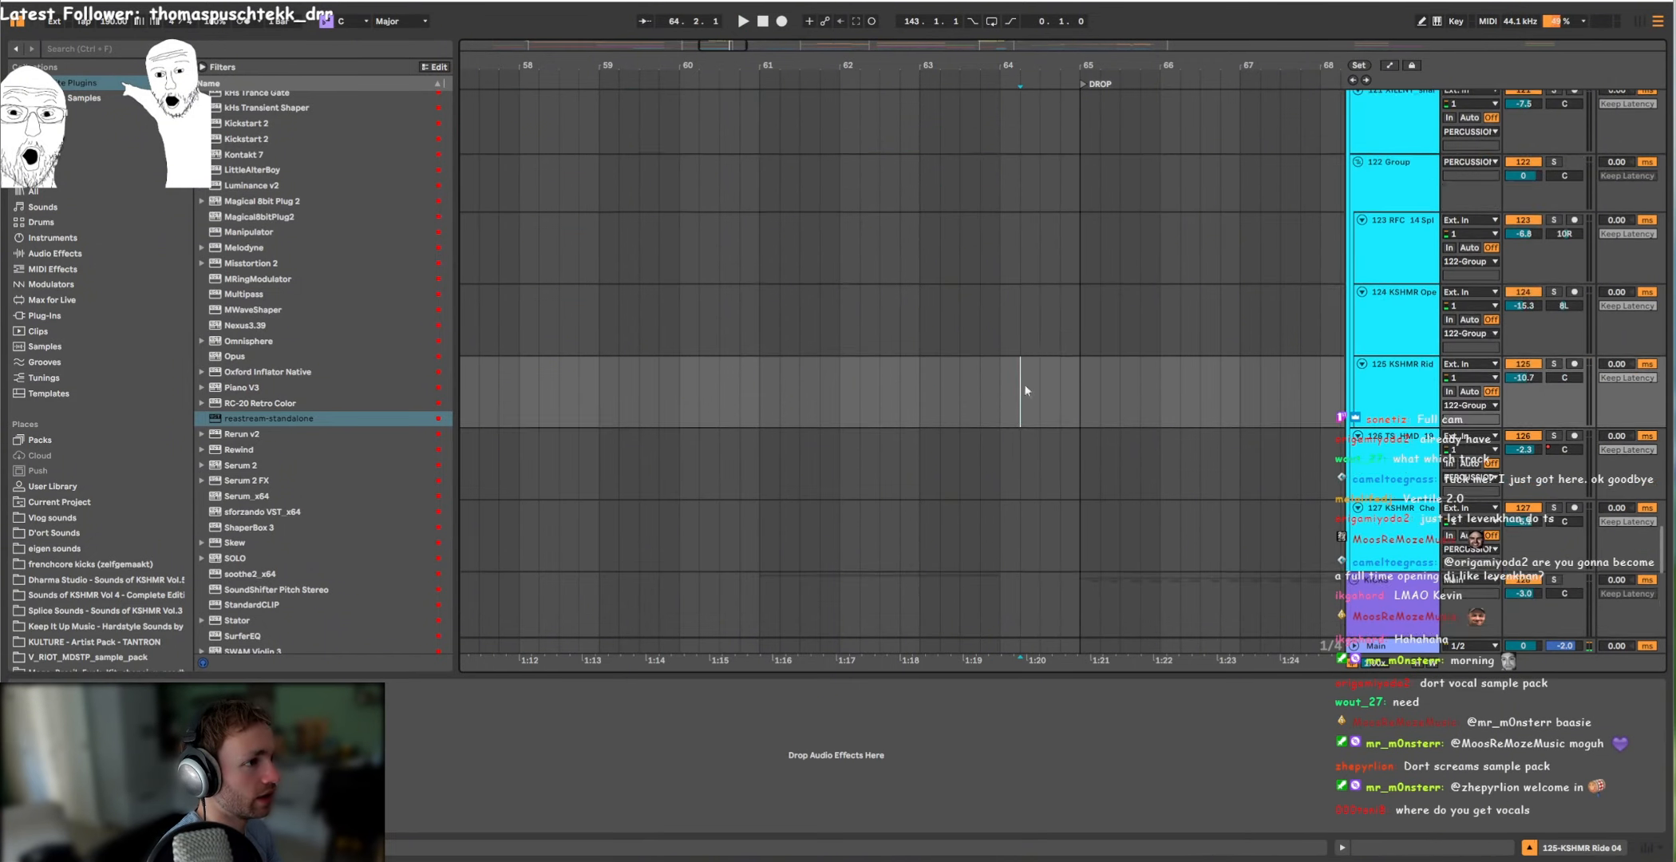
scroll(1070, 399, "down", 5)
scroll(1038, 403, "down", 2)
left_click(998, 398)
key("space")
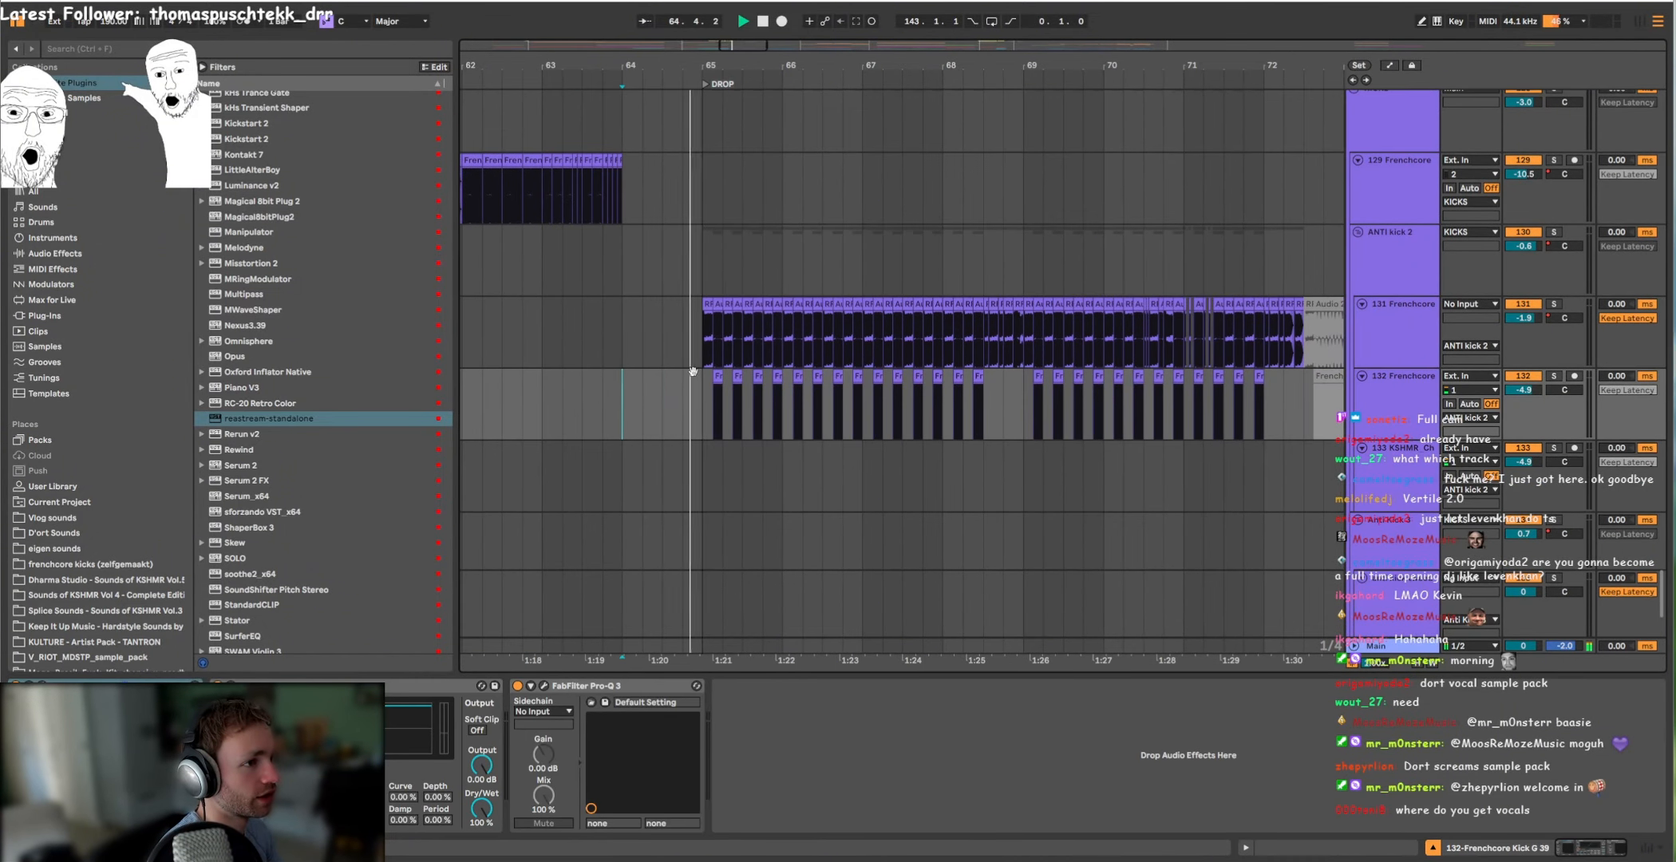
Step: Move the playback start to the 131 Frenchcore kicks at the drop in bar 65
left_click(898, 360)
scroll(1012, 382, "up", 8)
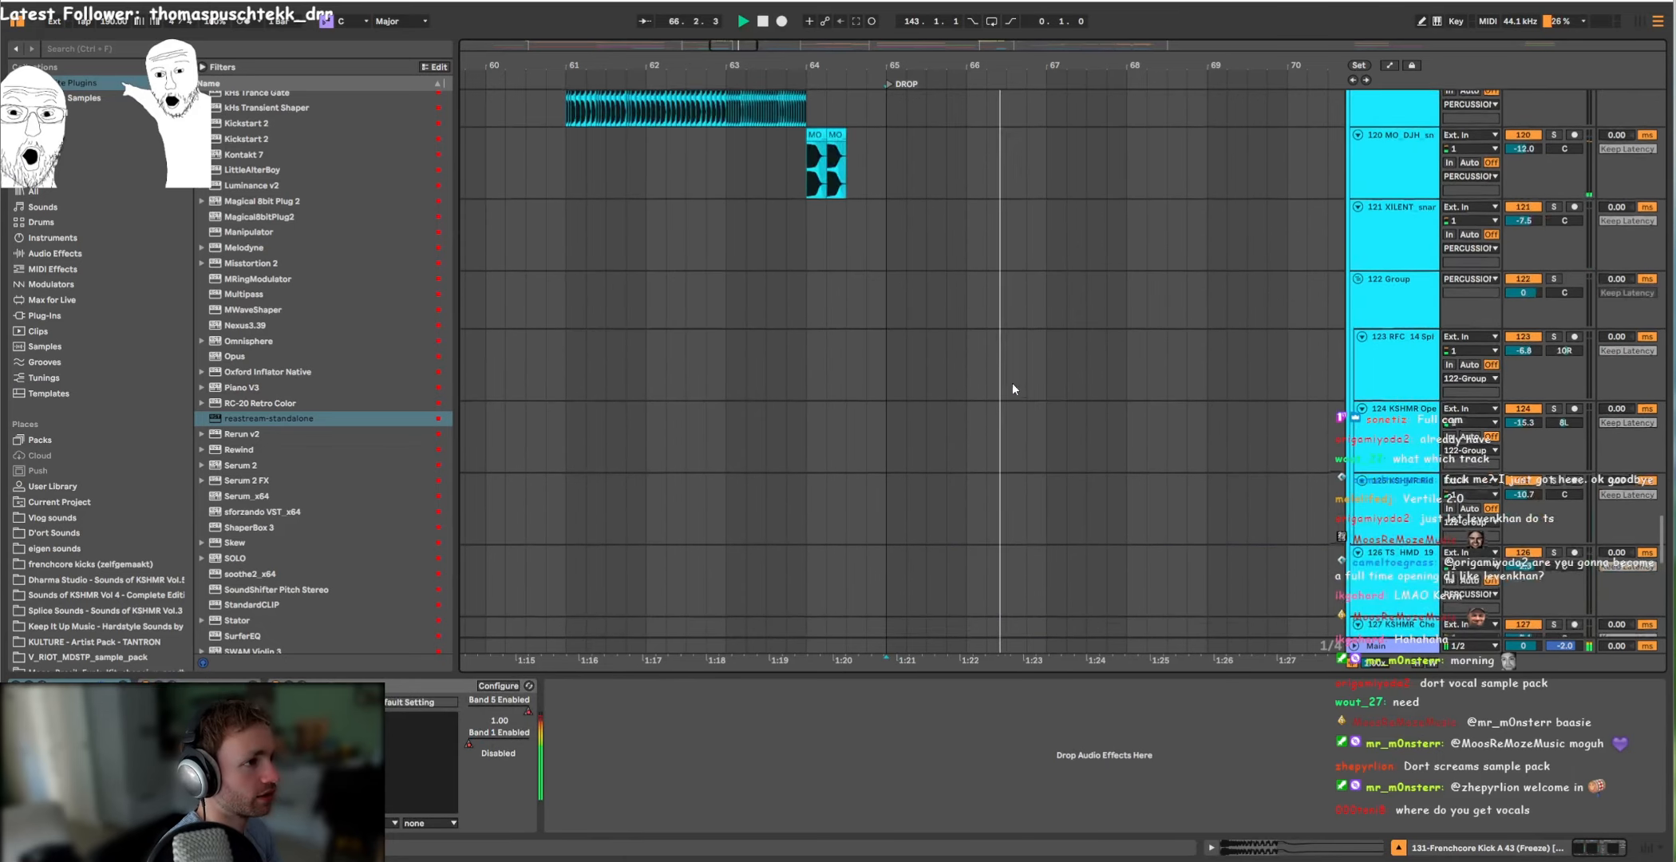
scroll(1007, 391, "down", 9)
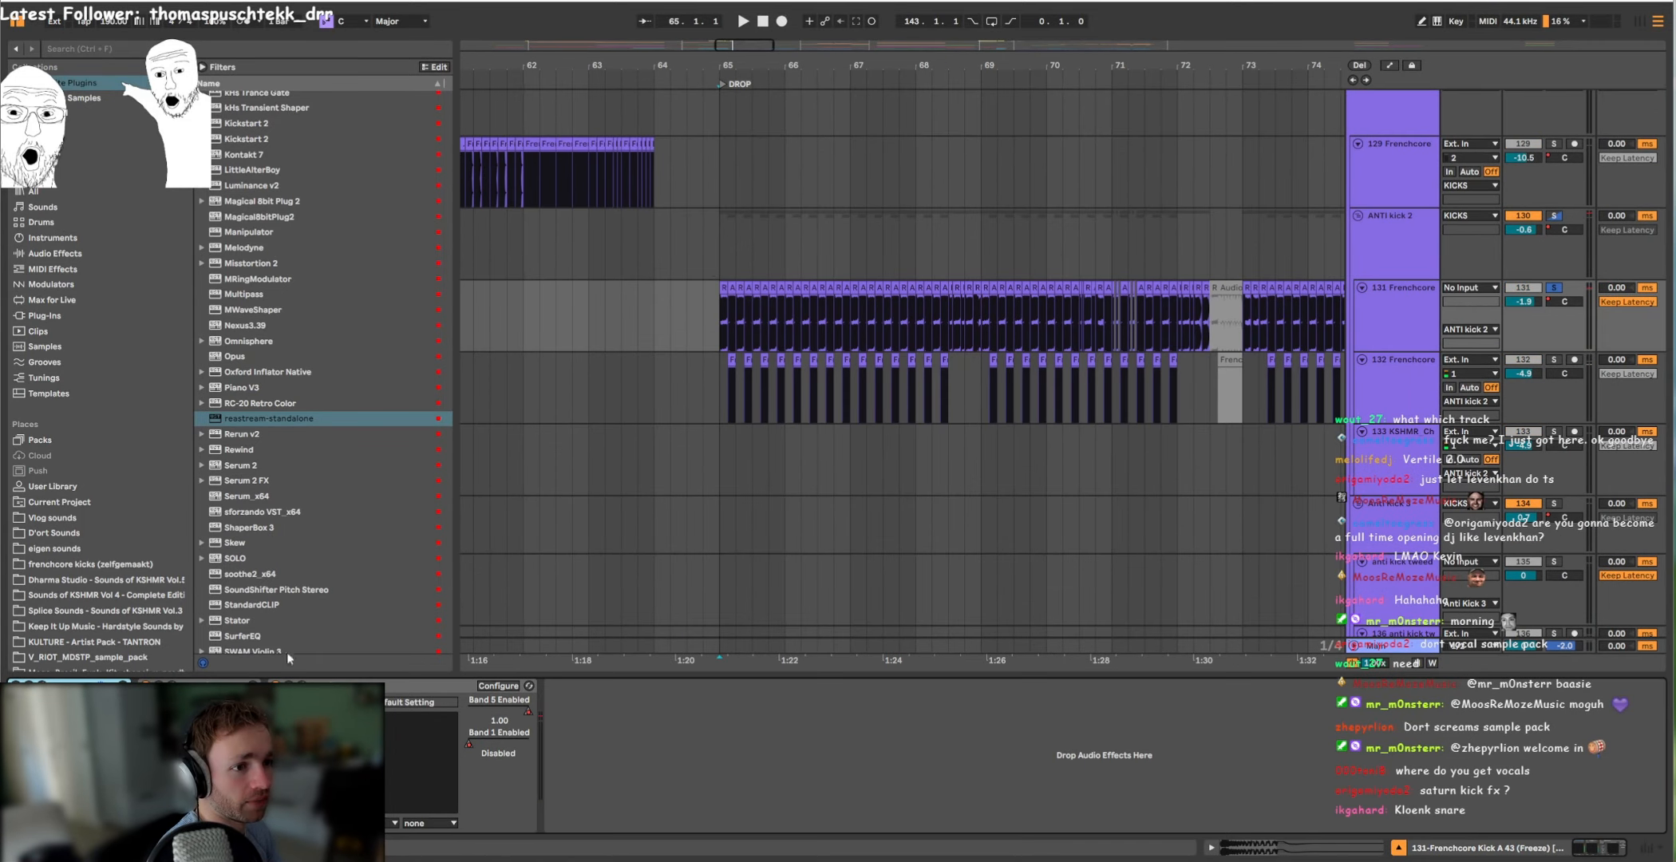
Step: Open the FreeClip plug-in window of the 131 Frenchcore track for inspection and close it
left_click(156, 685)
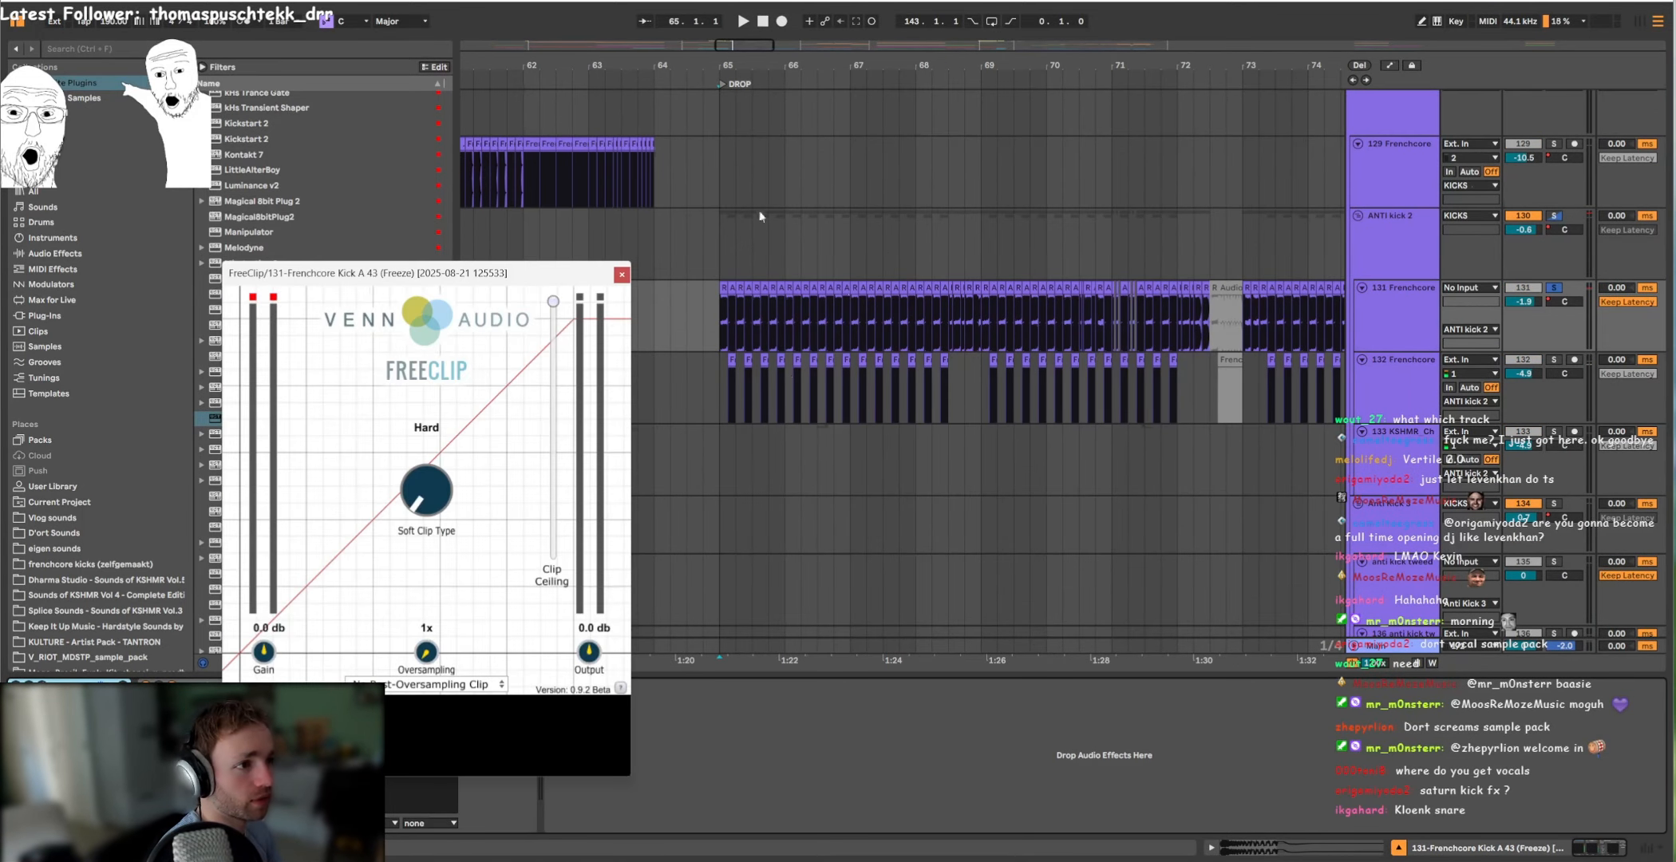
scroll(1385, 246, "up", 1)
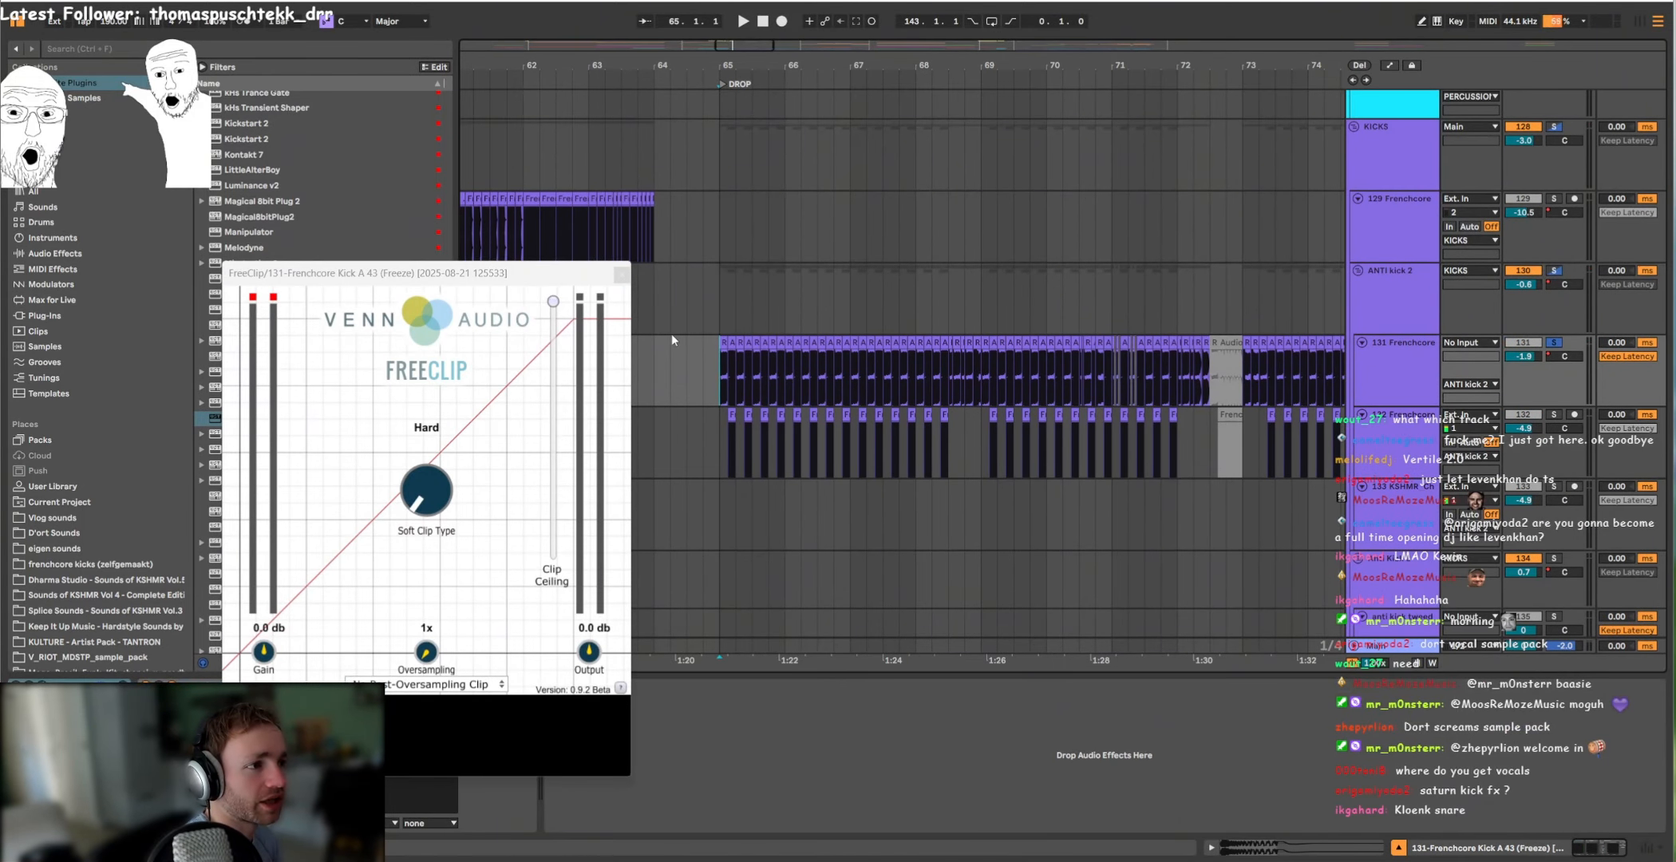
left_click(622, 274)
Step: Unsolo the 131 Frenchcore track and play the drop from bar 65
scroll(724, 383, "up", 5)
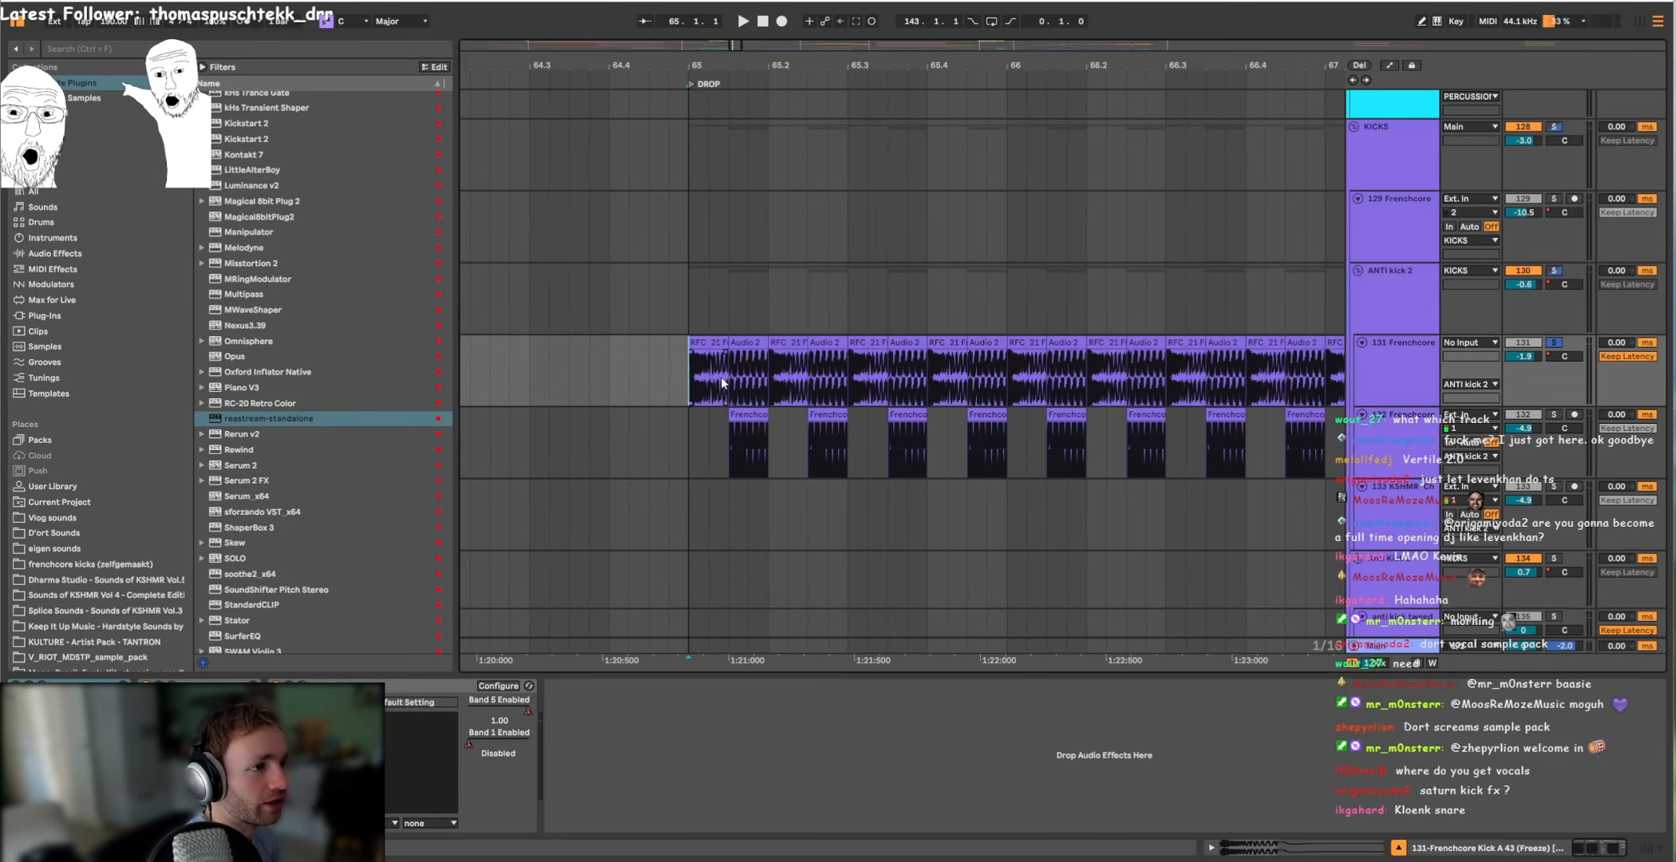
scroll(724, 375, "down", 3)
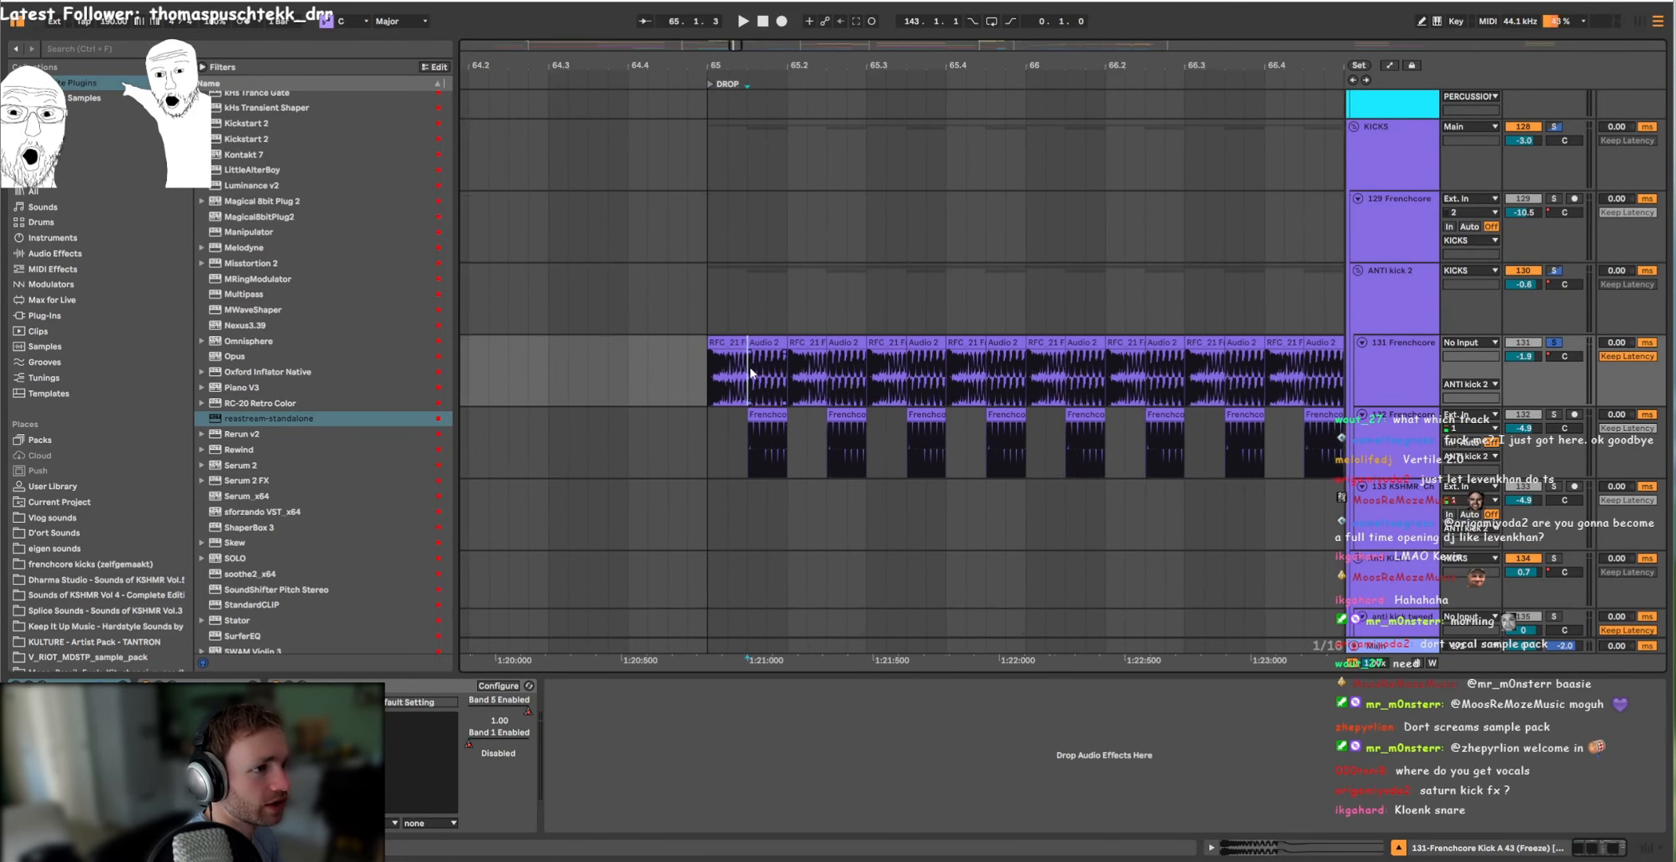
left_click(1554, 342)
key("space")
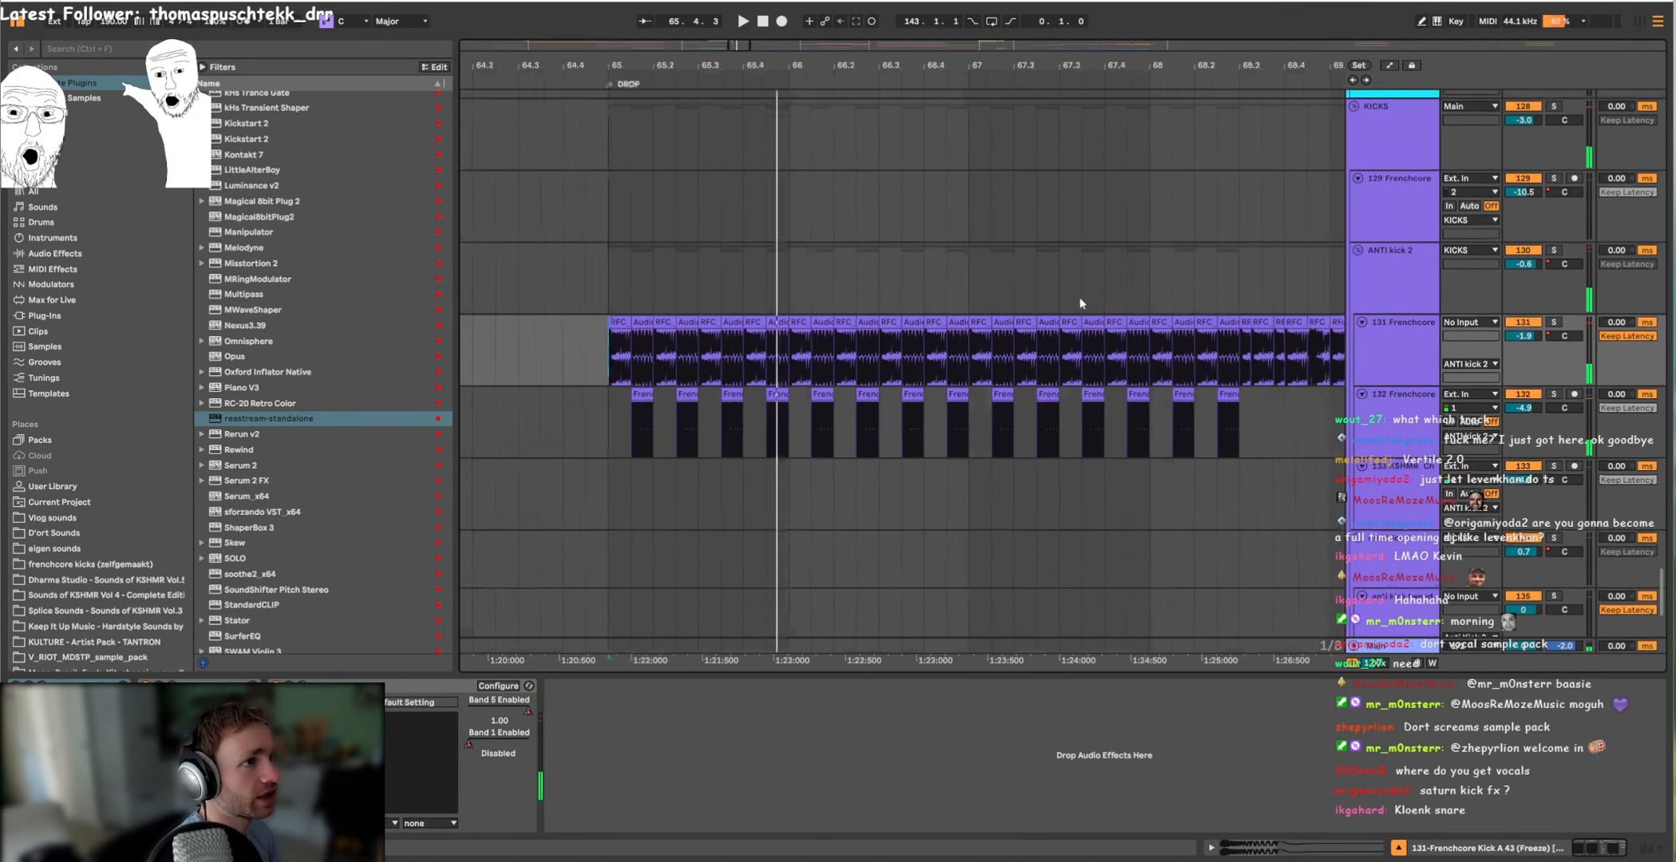
Step: Solo the 132 Frenchcore kick track, inspect its FabFilter Pro-Q 3 curve, and play it from the drop at bar 65
scroll(1079, 297, "down", 2)
left_click(1554, 323)
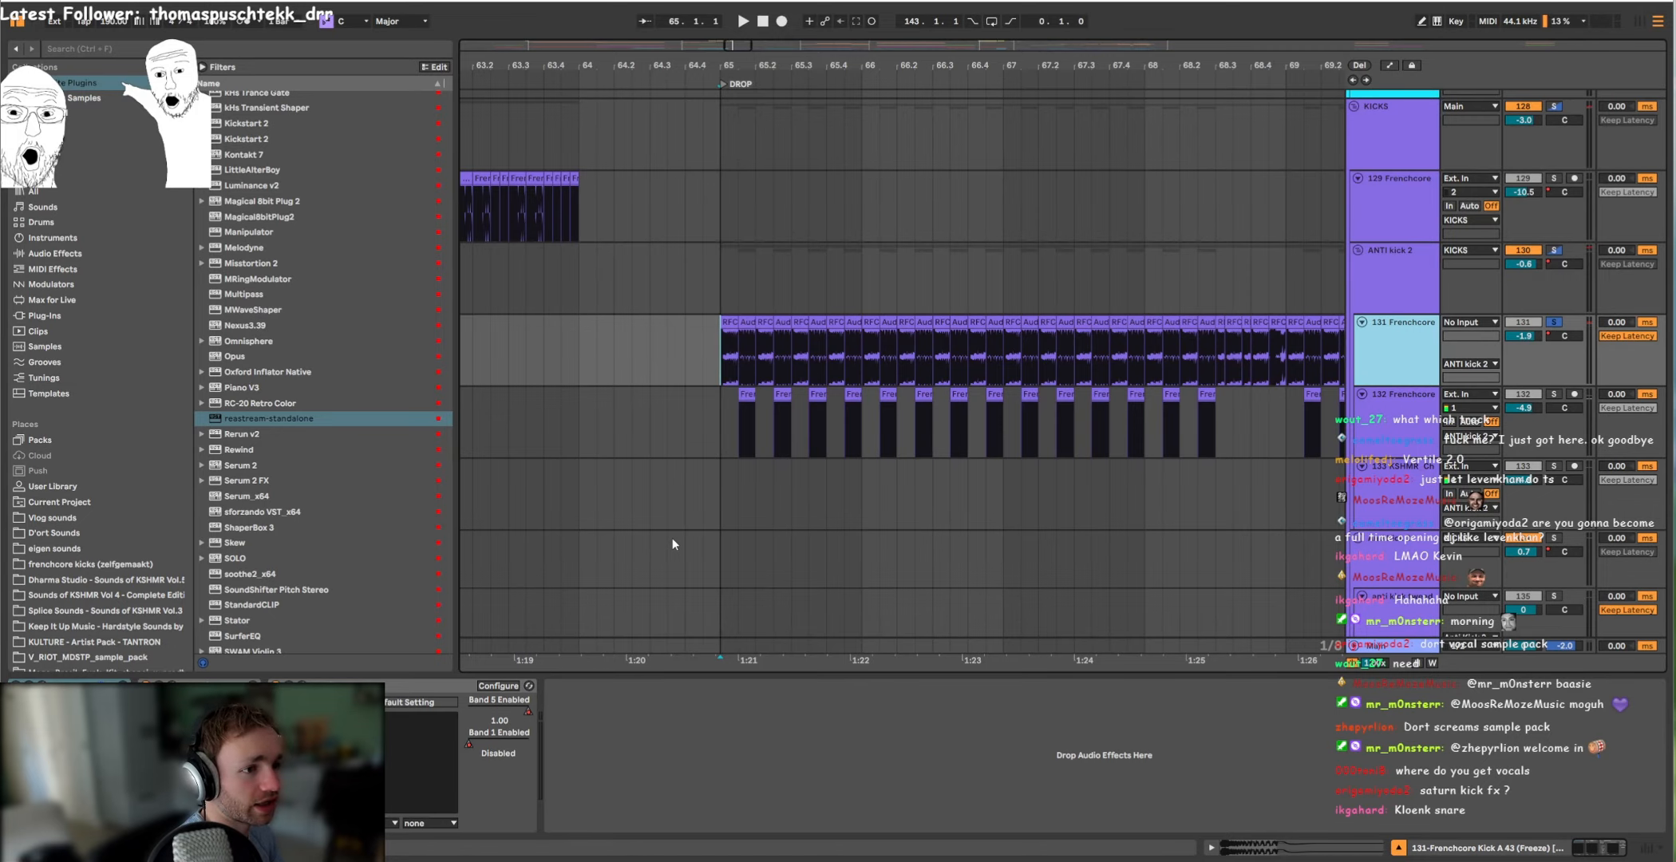
left_click(676, 406)
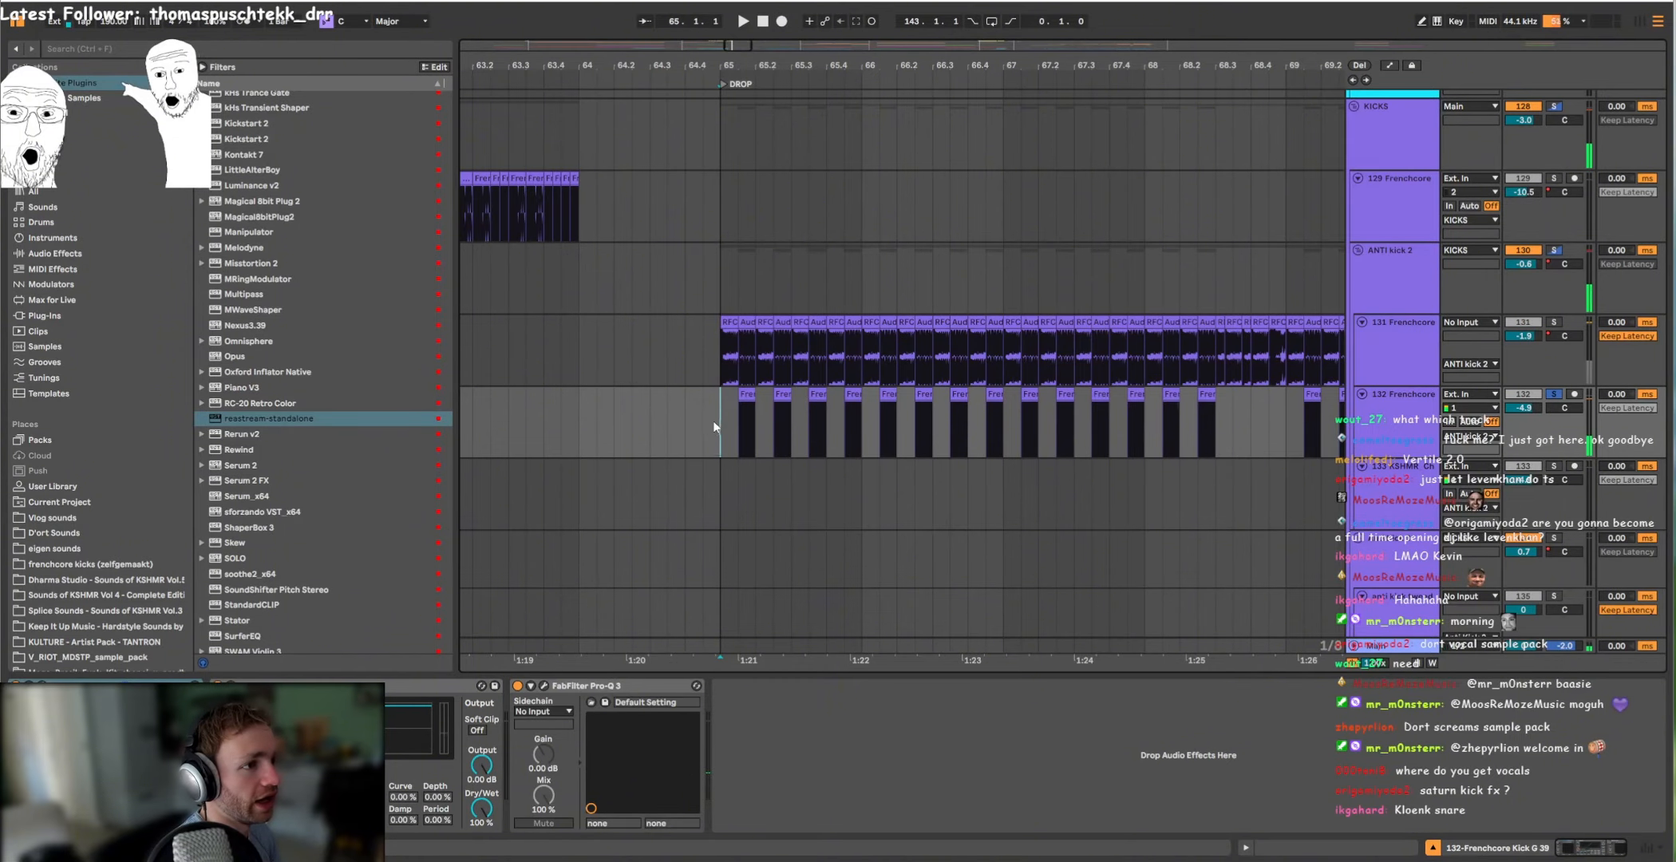
left_click(550, 690)
left_click(544, 688)
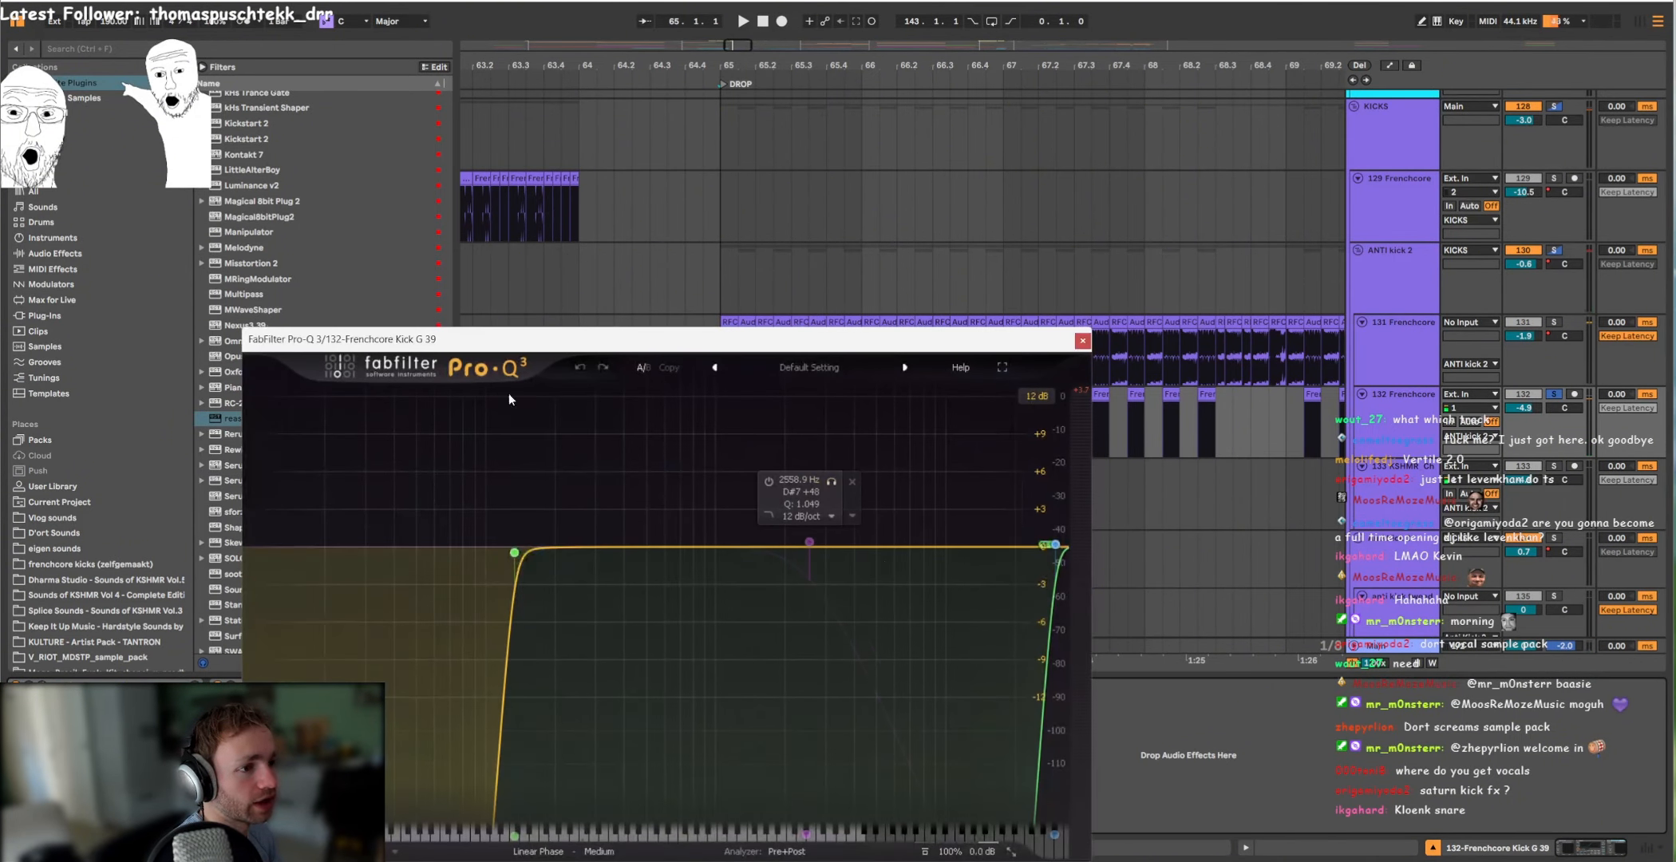
left_click(1082, 341)
key("space")
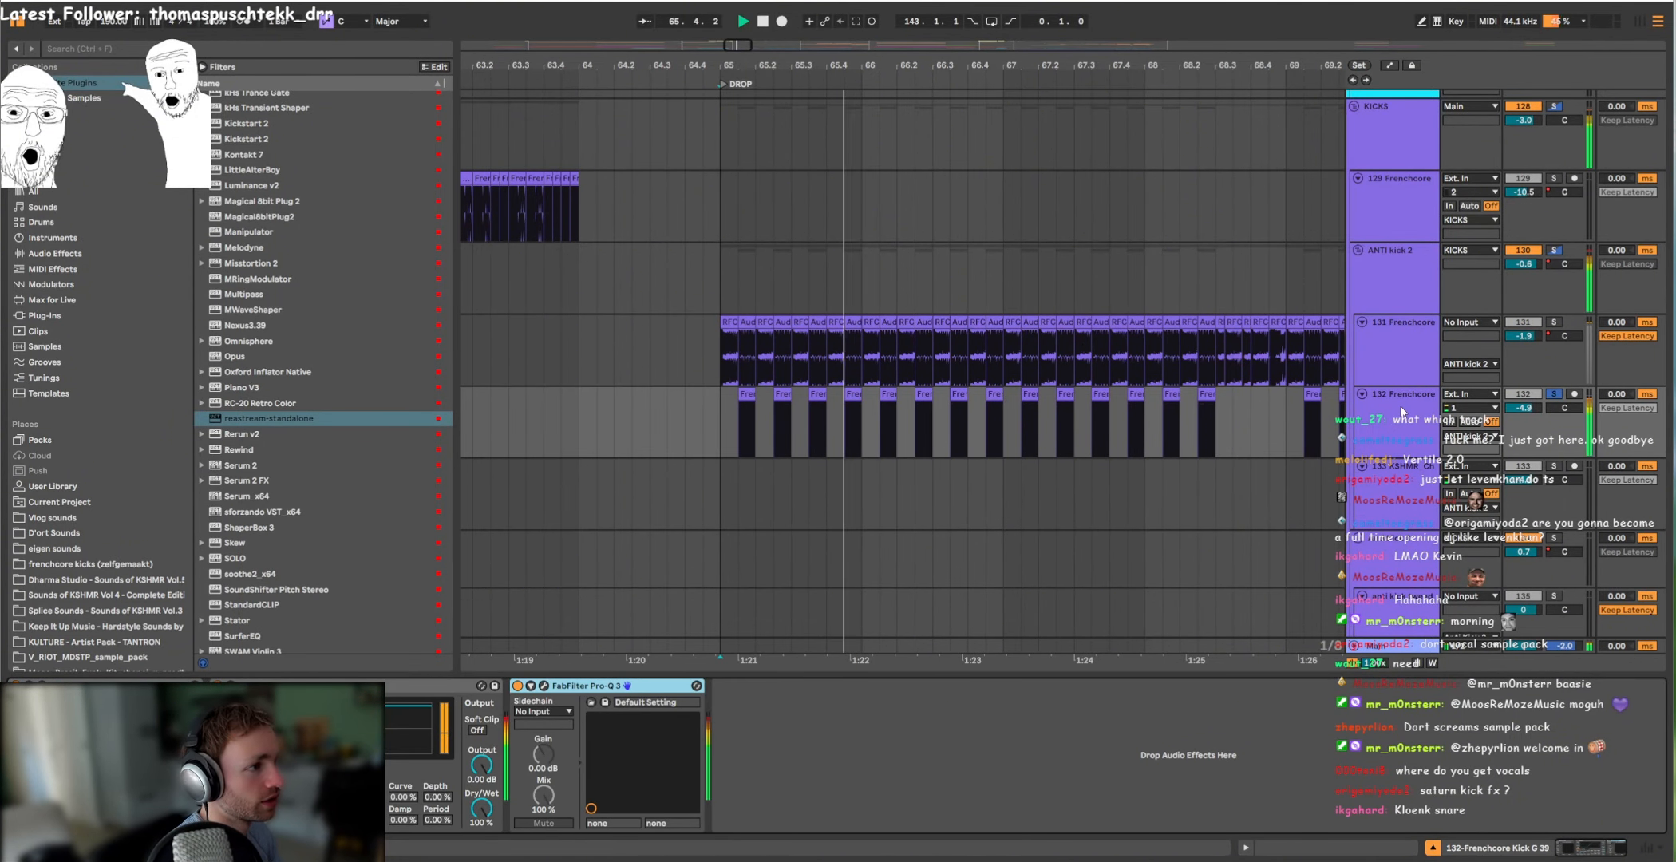
Step: Clear the kick solos and play the drop with all tracks sounding
left_click(1554, 323)
key("space")
key("space")
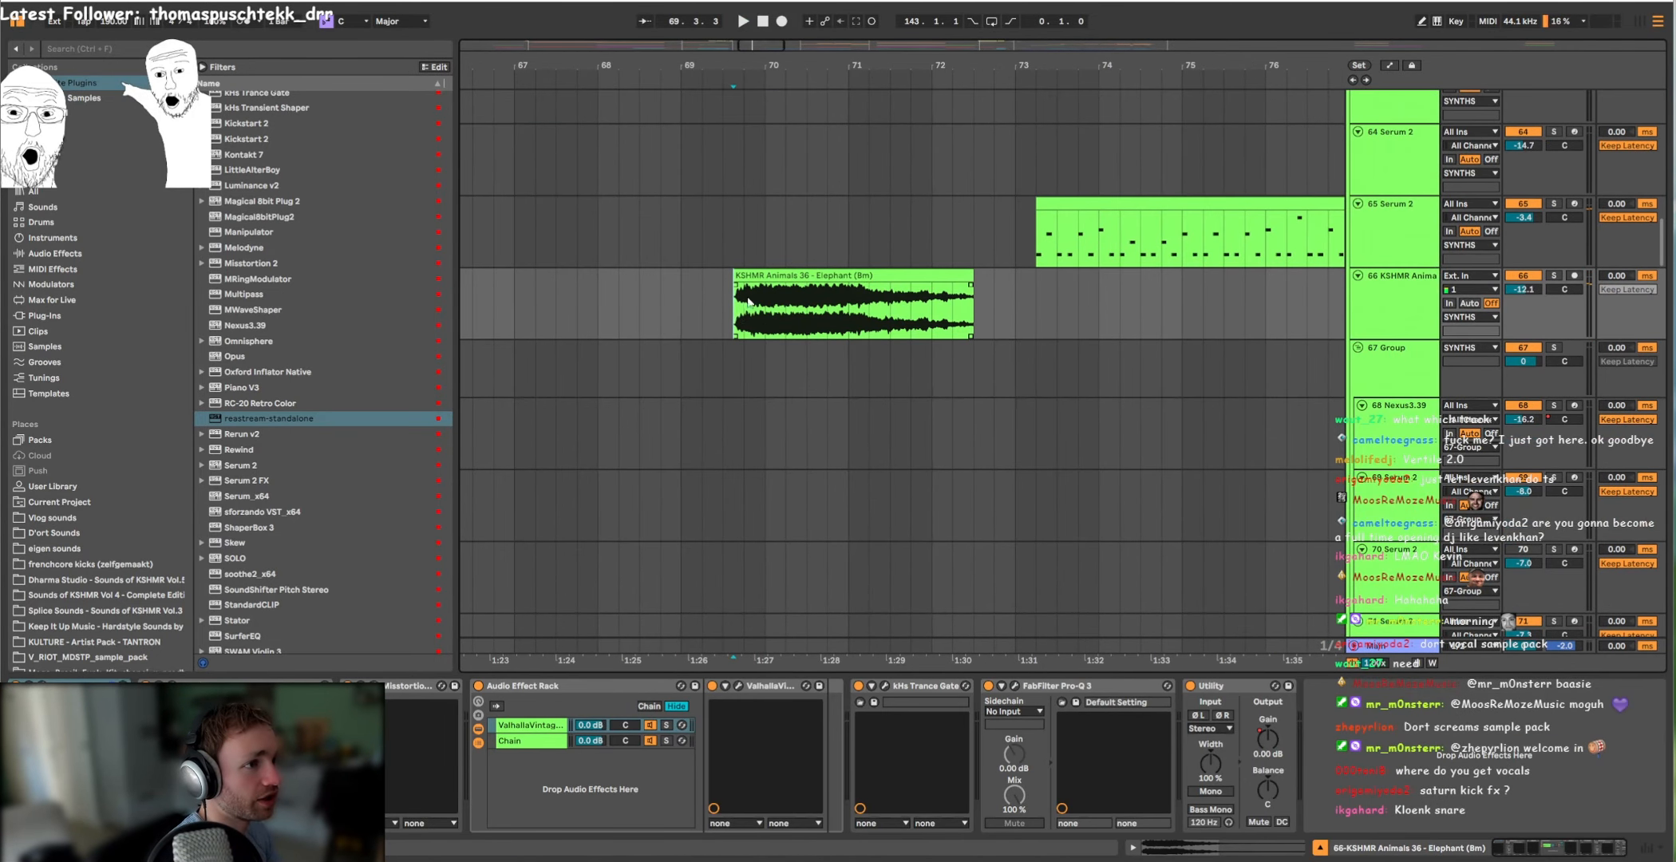
Step: Solo the KSHMR Animals 36 - Elephant clip on track 66, play it, and view its sample waveform and devices
double_click(782, 275)
key("shift+Tab")
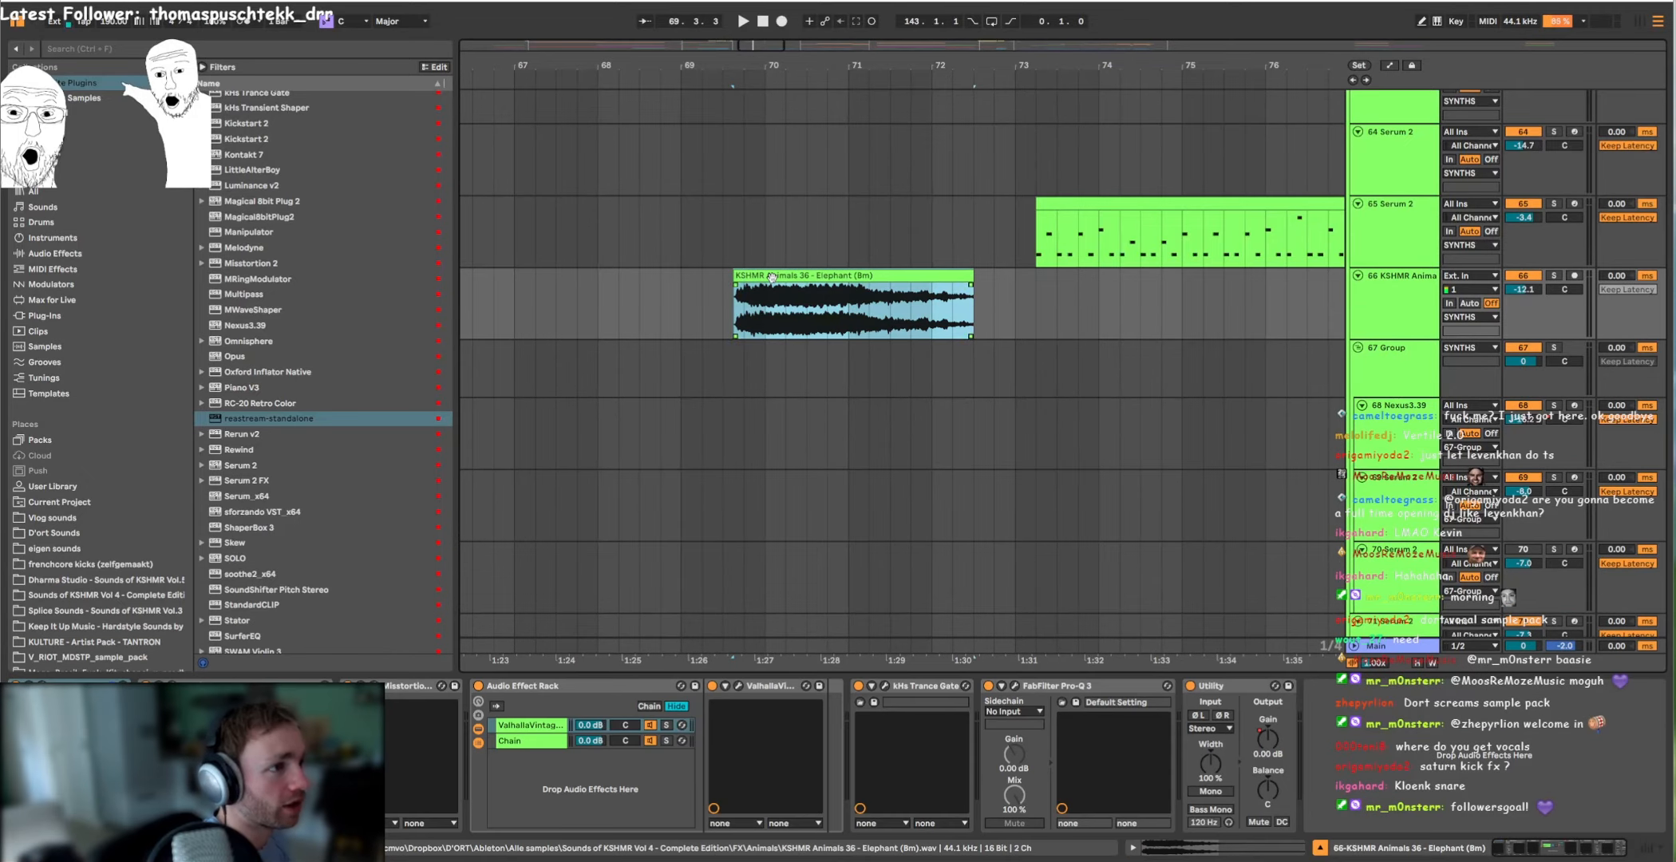
double_click(838, 275)
key("shift+Tab")
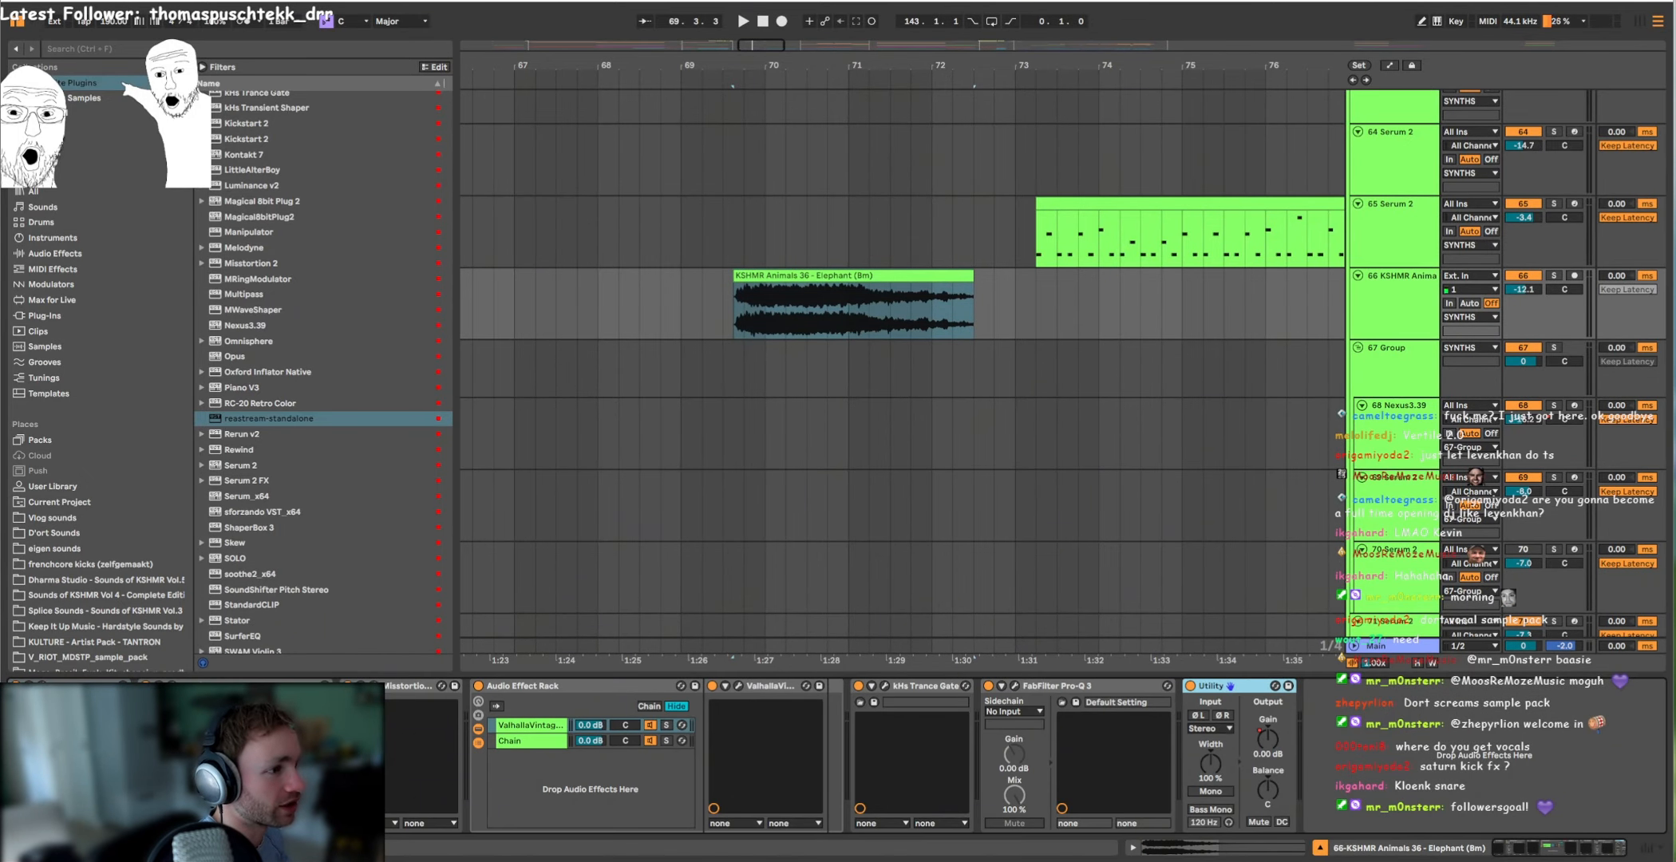
key("space")
key("shift+Tab")
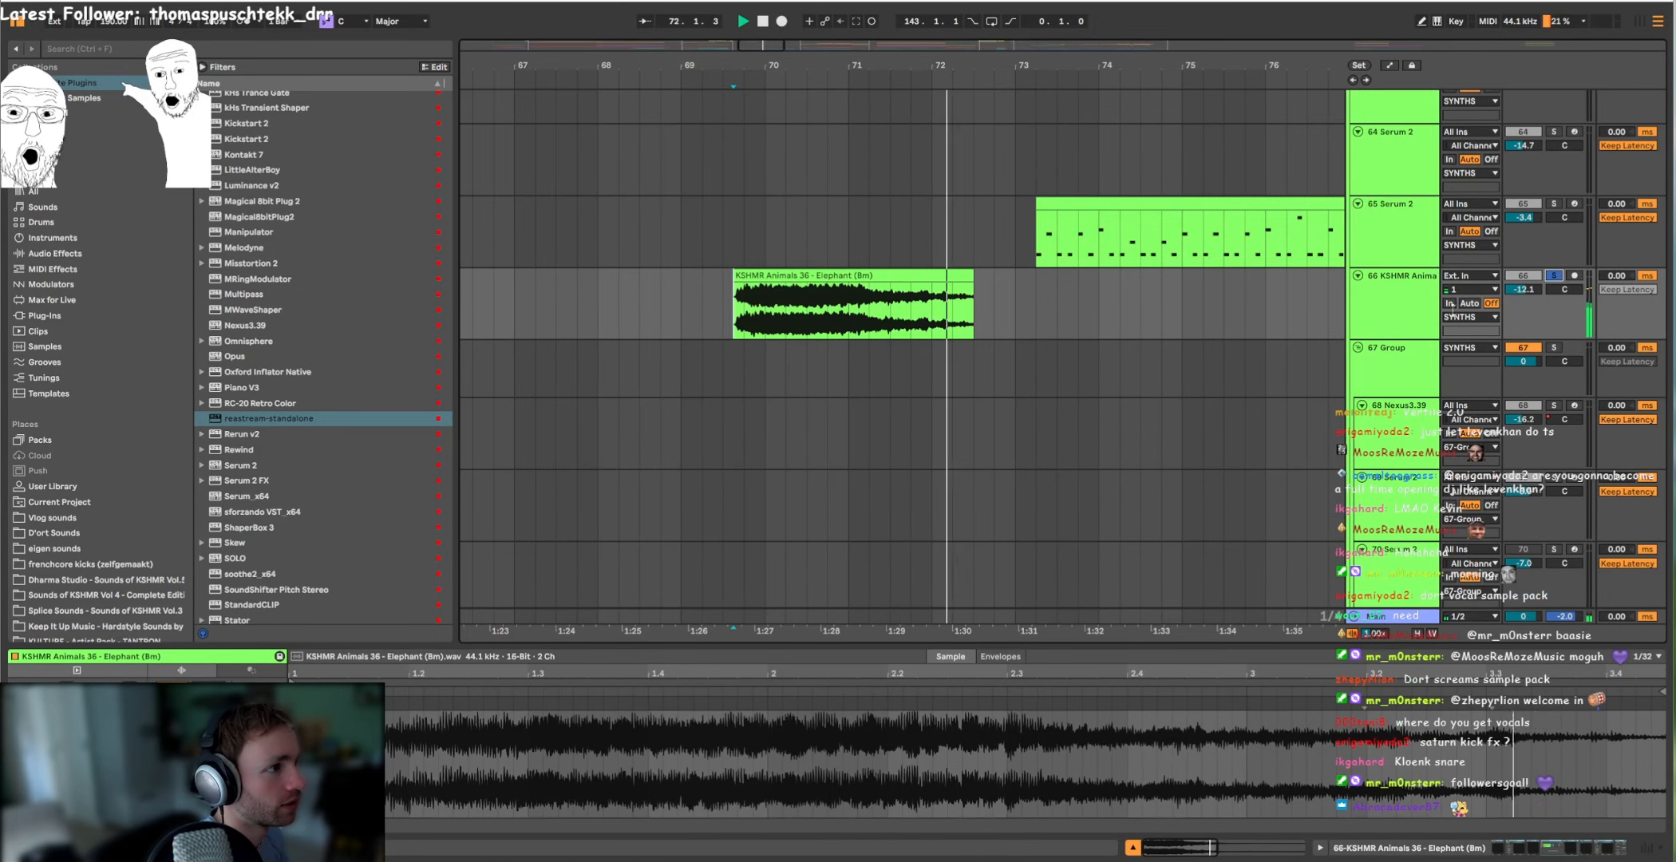
key("shift+Tab")
Step: Inspect the elephant track's FabFilter Pro-Q 3 curve and replay the clip from its start
key("space")
key("space")
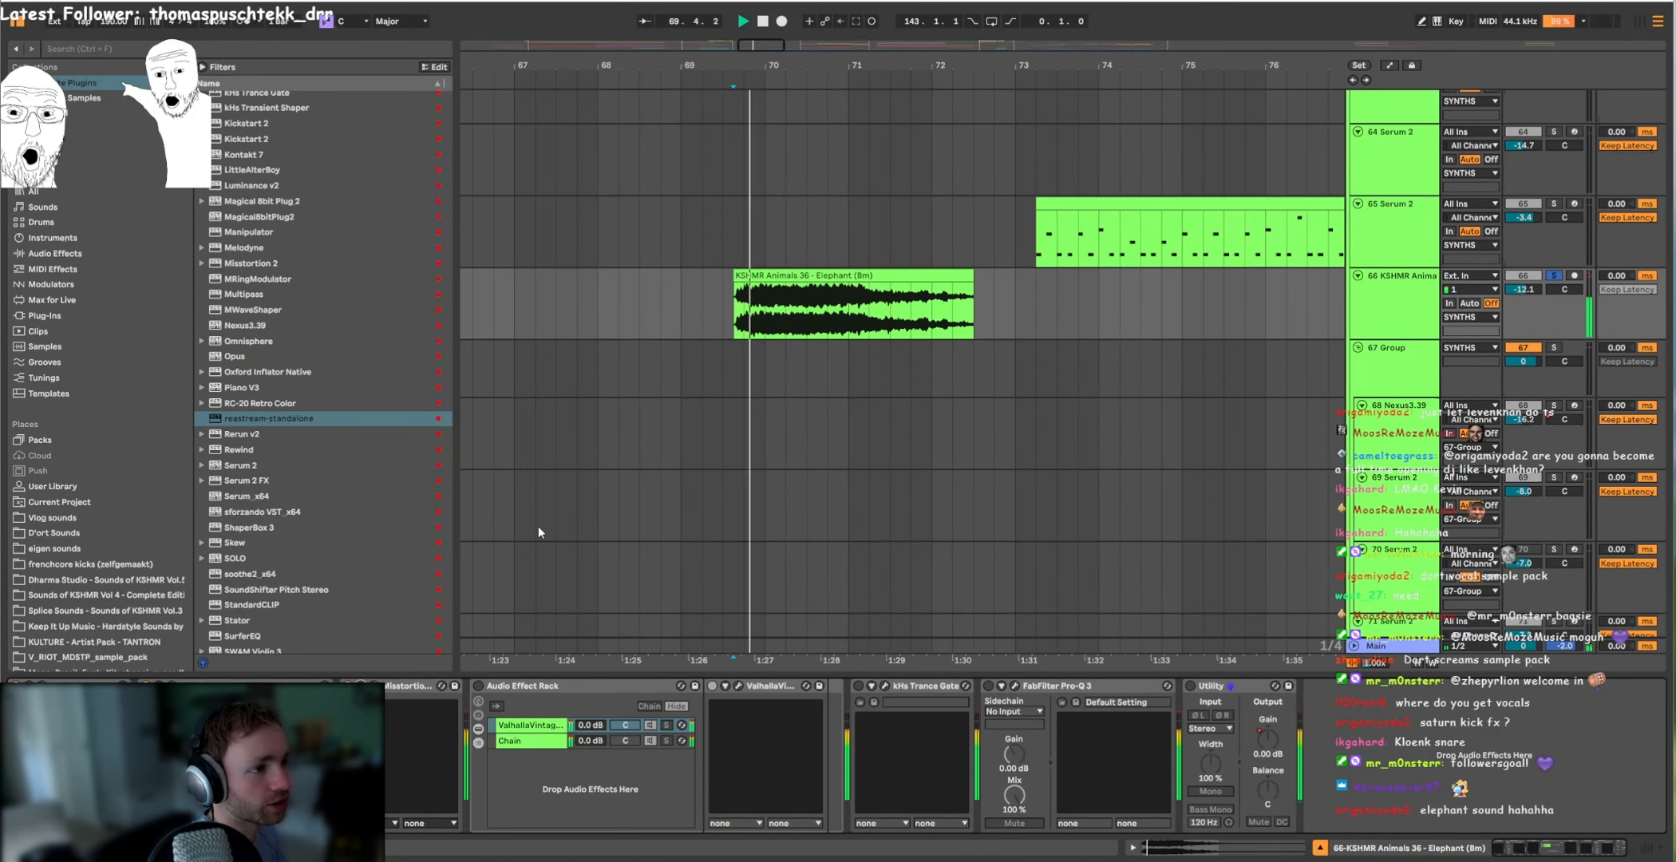
left_click(478, 687)
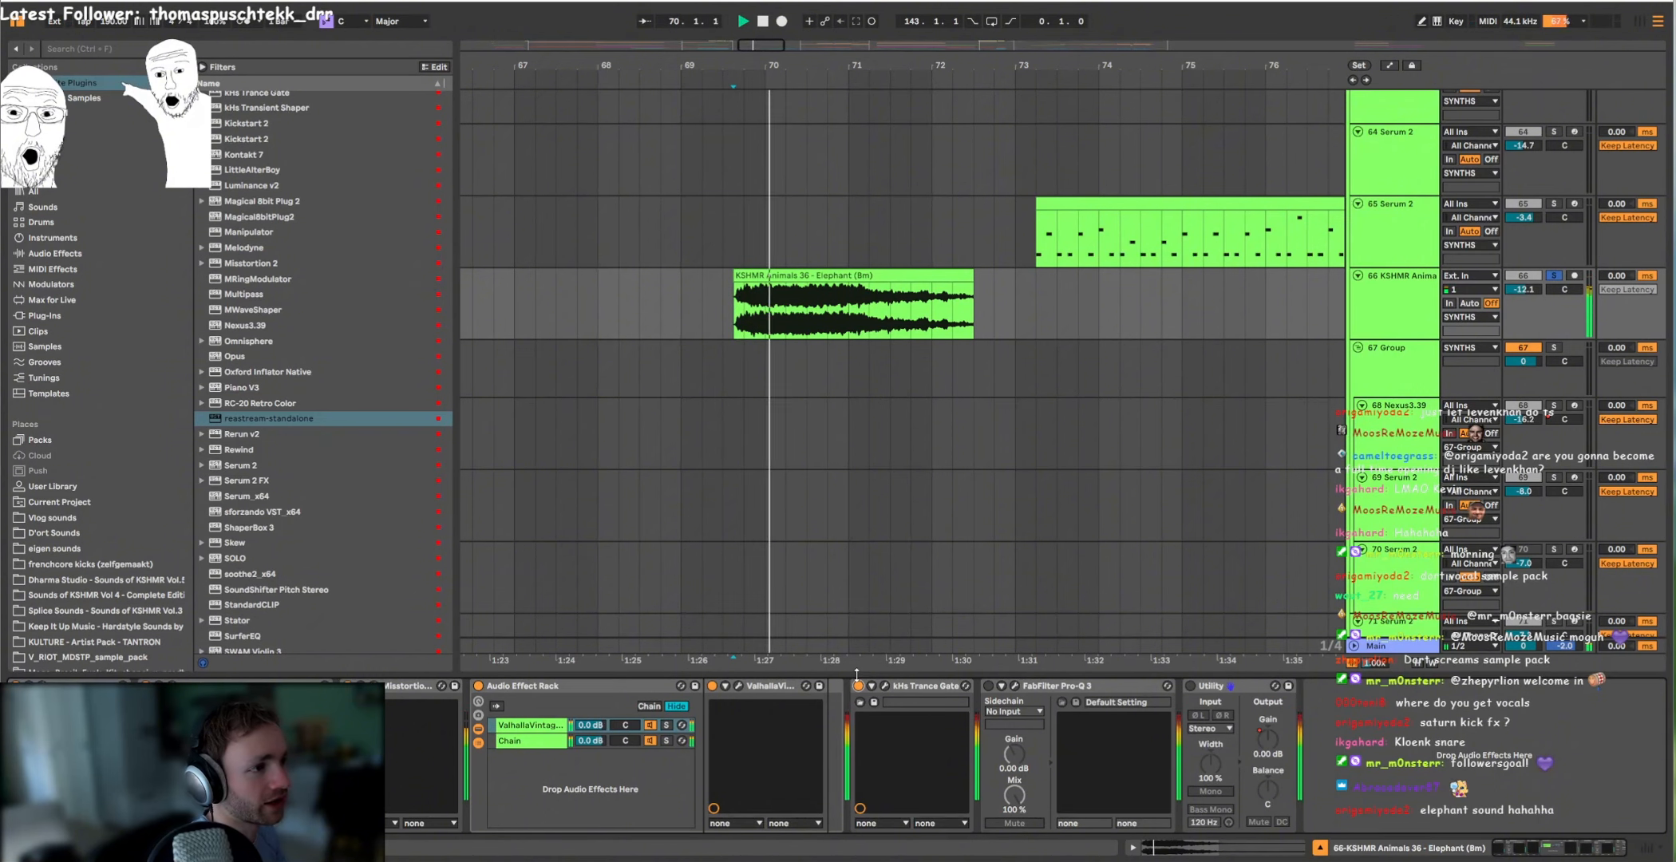
Step: Check the automation of the 66 KSHMR Animals track, hide it again, and continue auditioning around the elephant sample
key("a")
left_click(1415, 304)
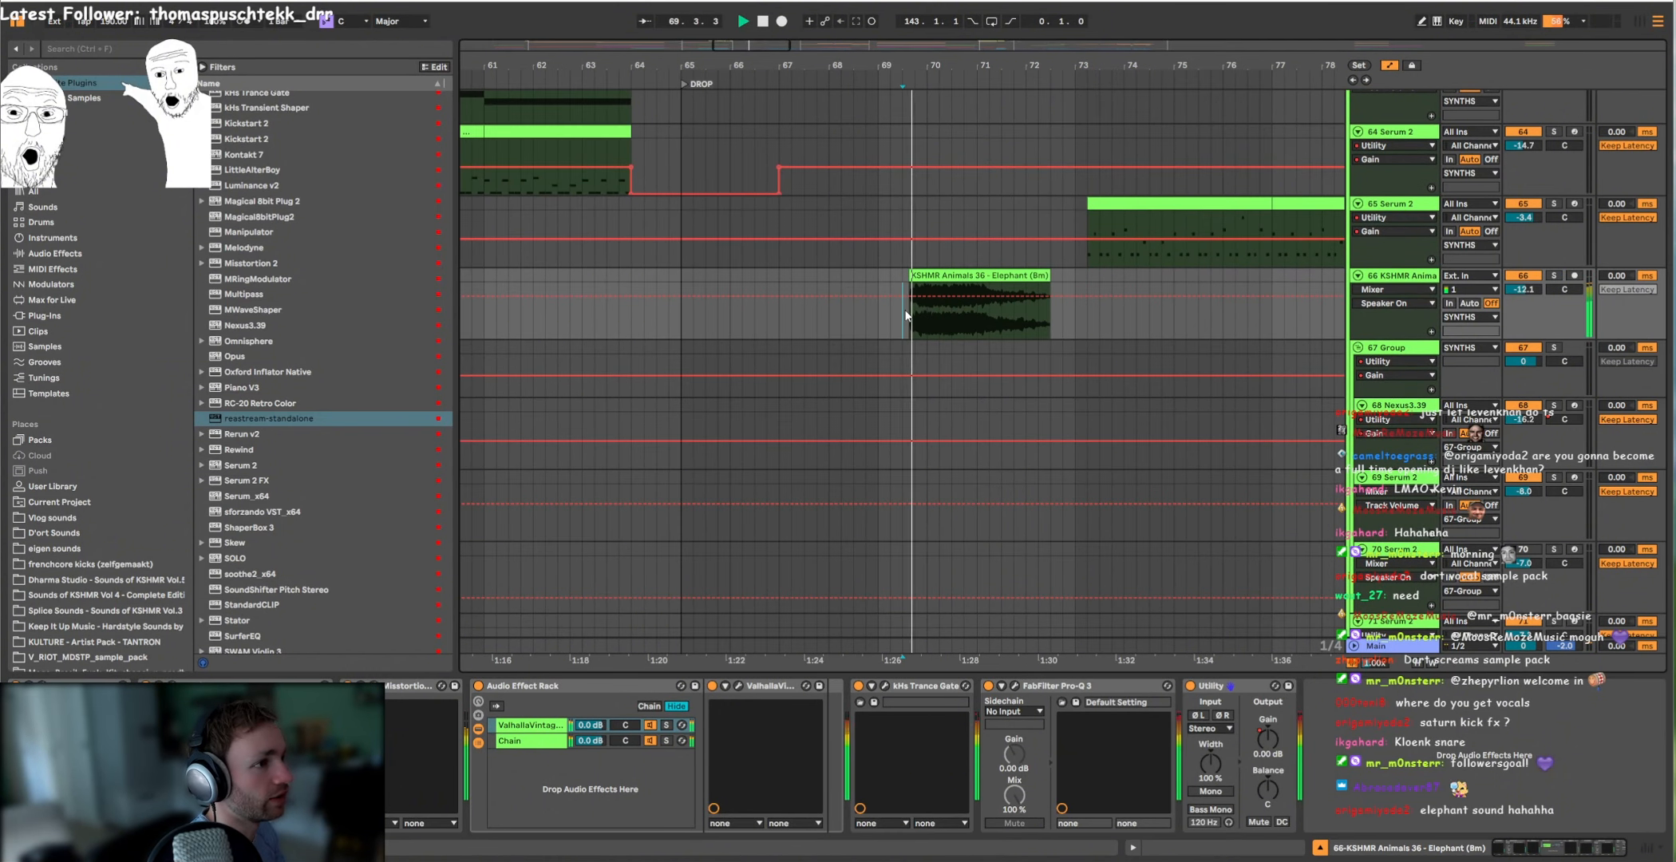
scroll(1038, 317, "up", 3)
key("a")
scroll(962, 317, "down", 2)
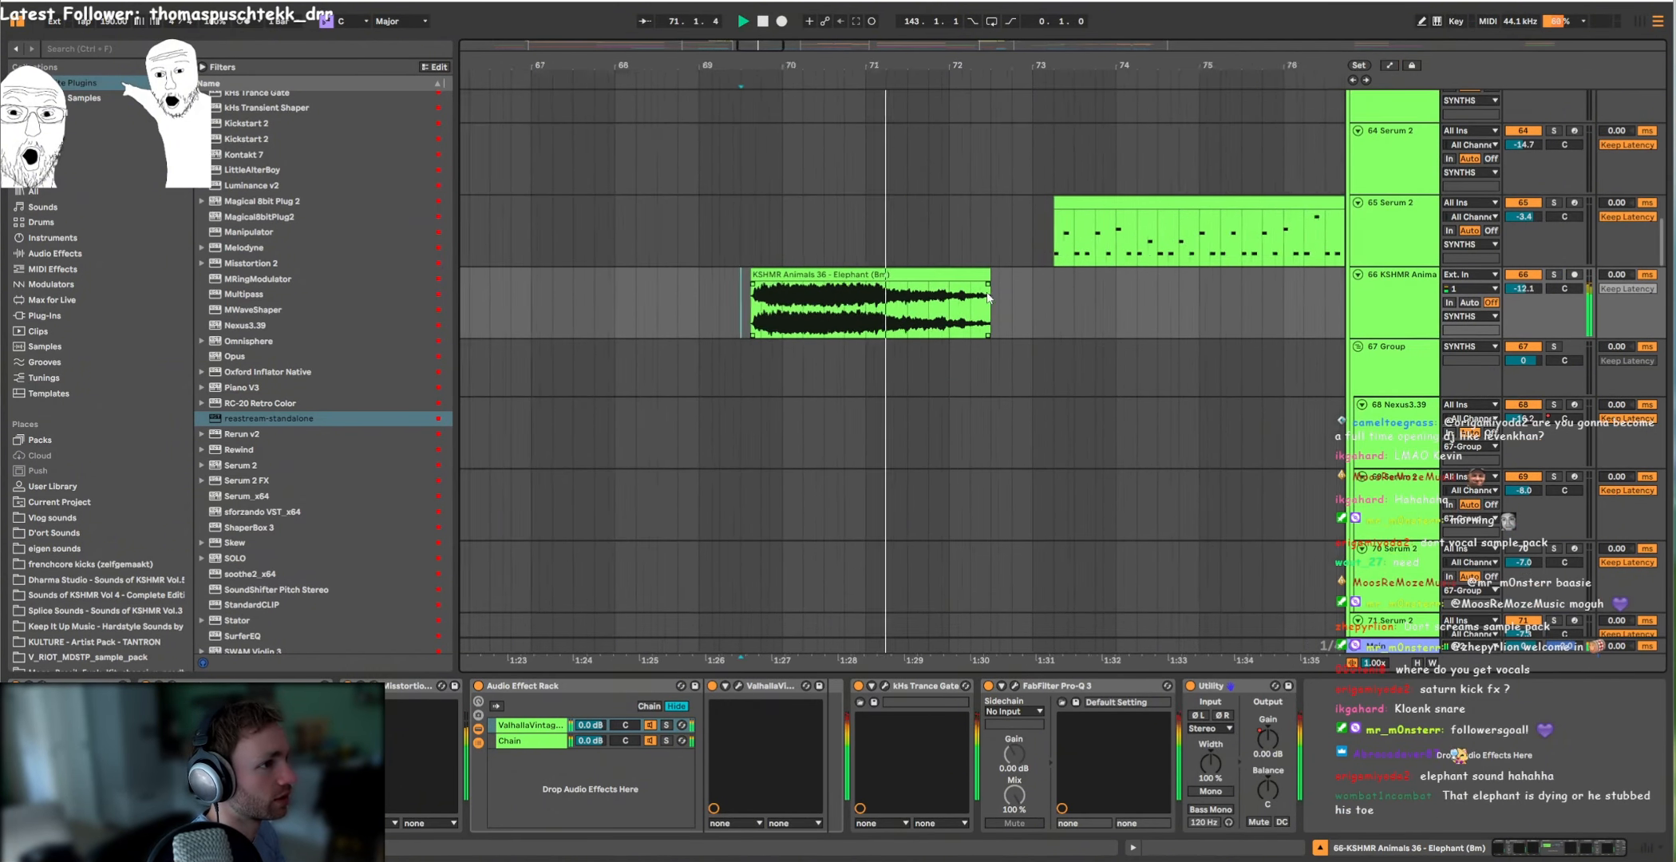
left_click(957, 318)
key("space")
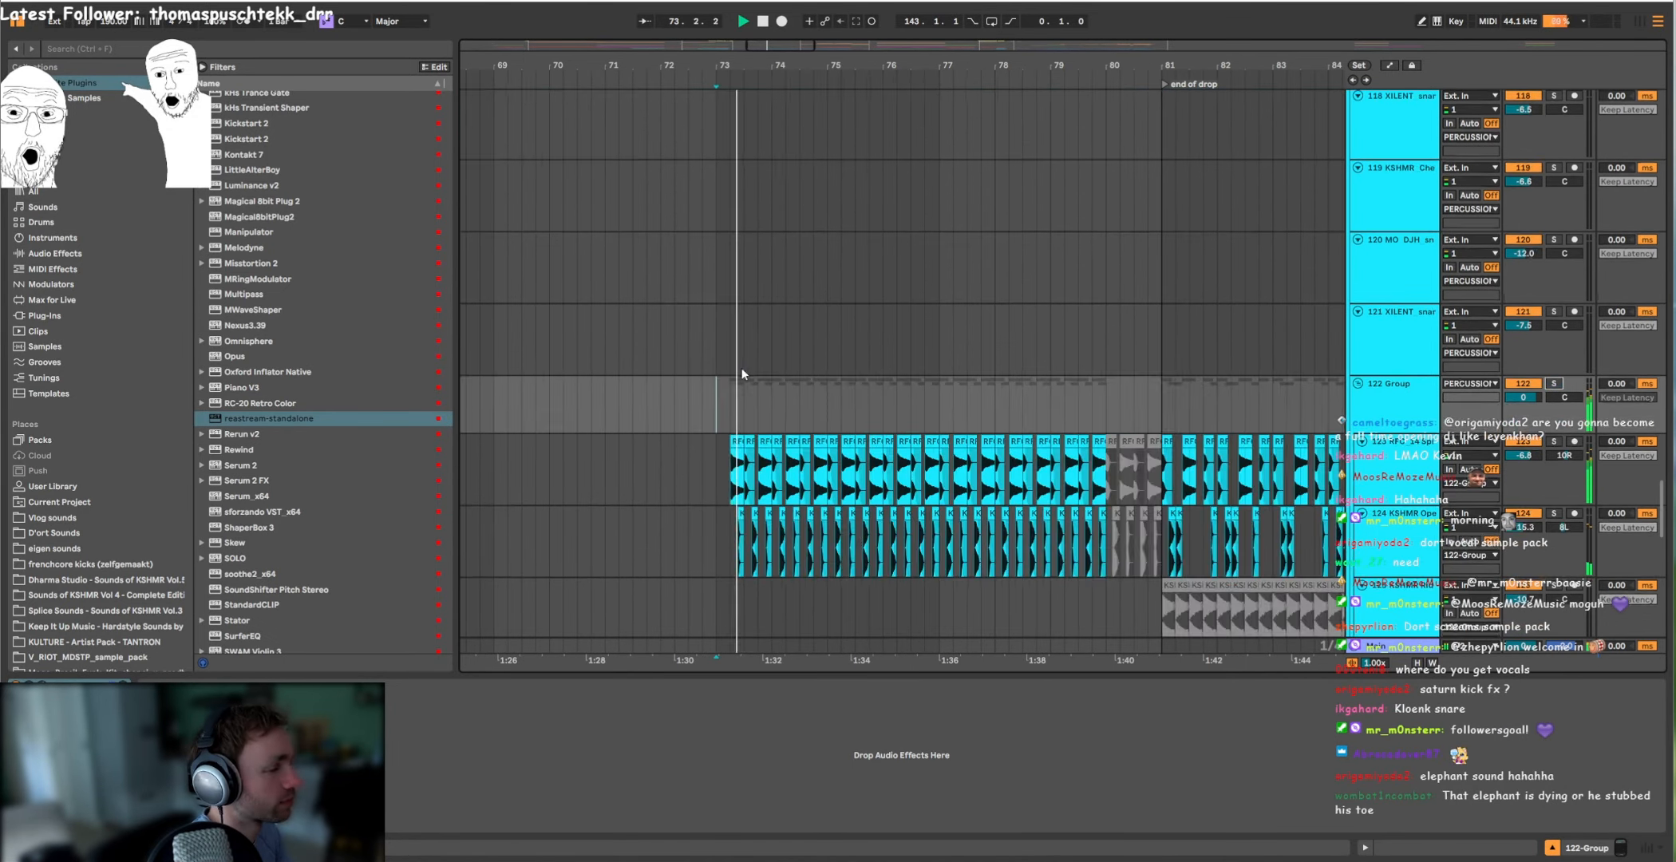
Step: Unsolo the 122 percussion group and play the full drop from bar 73 with the 65 Serum 2 melody
scroll(815, 395, "up", 20)
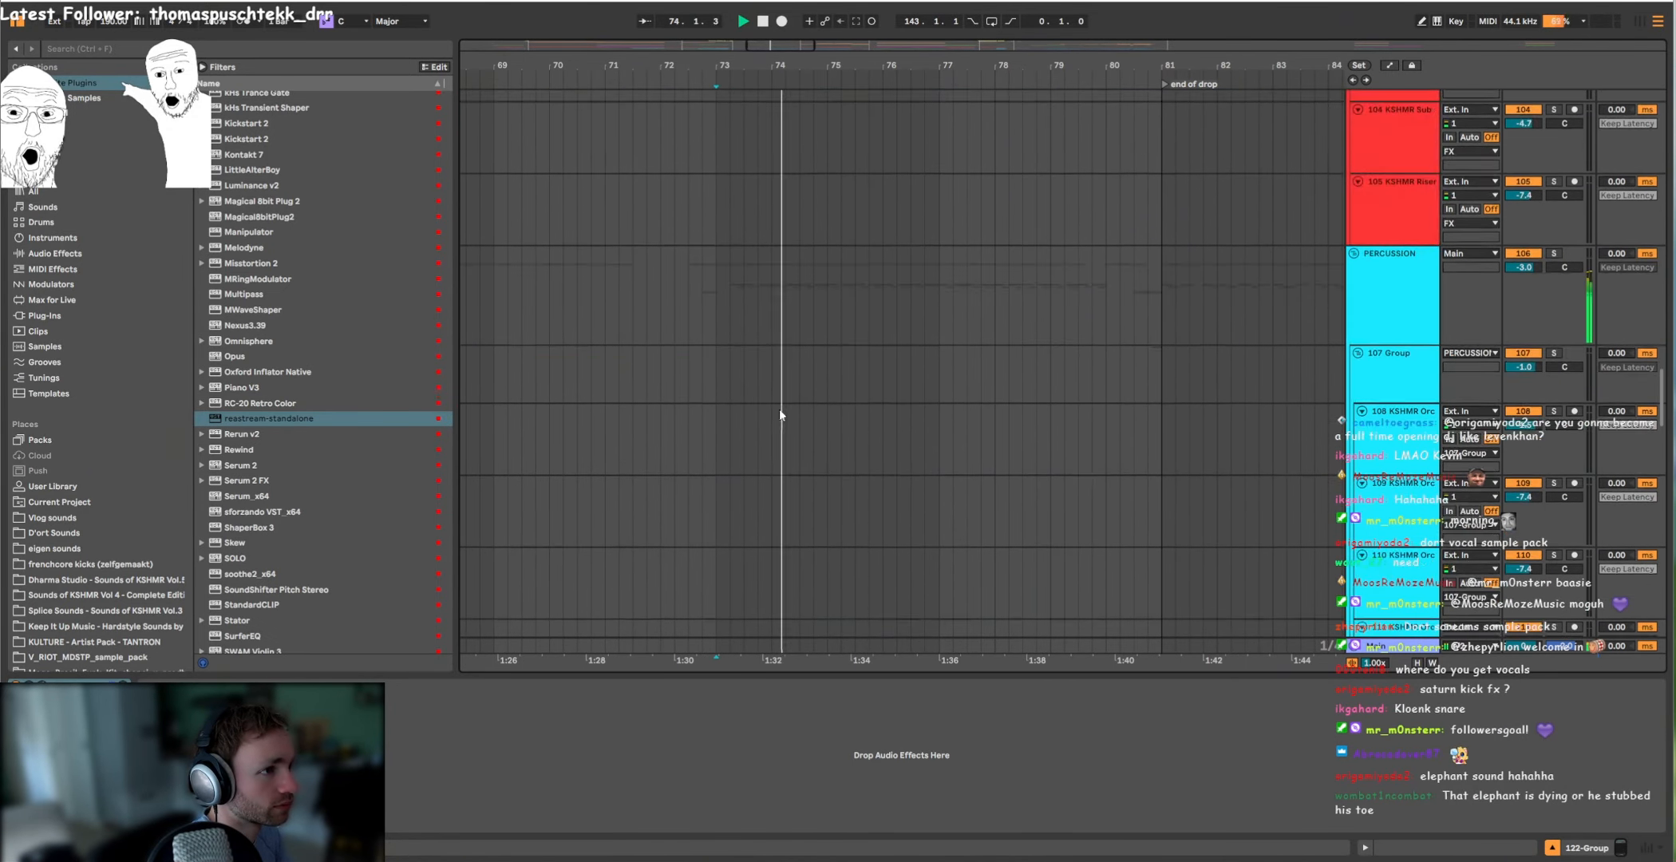
left_click(1555, 364)
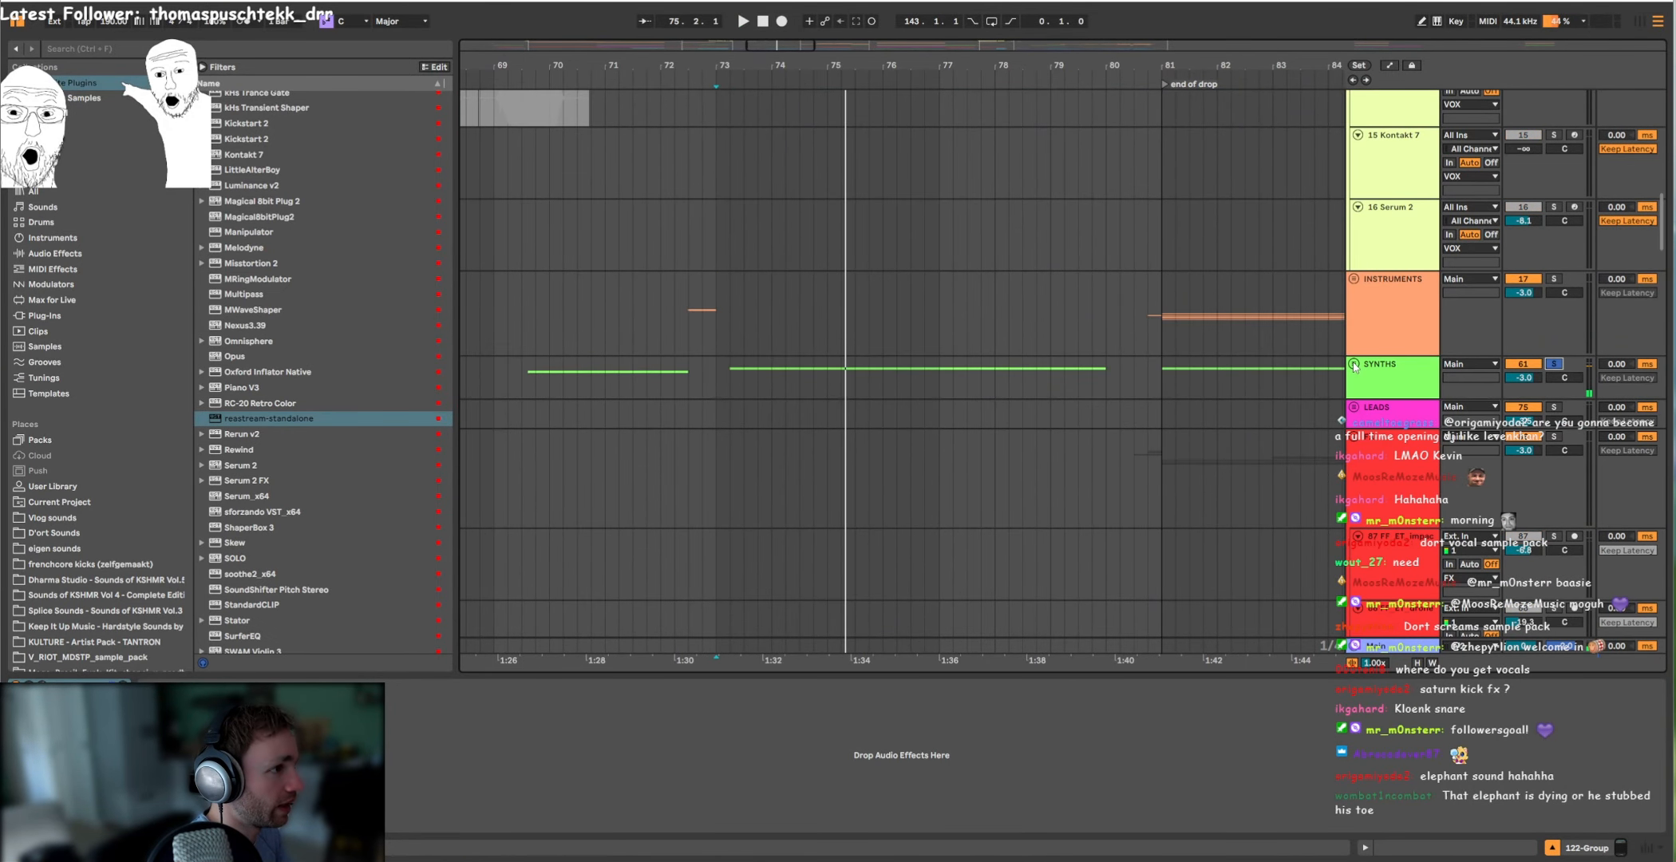
left_click(1355, 365)
scroll(1038, 383, "down", 4)
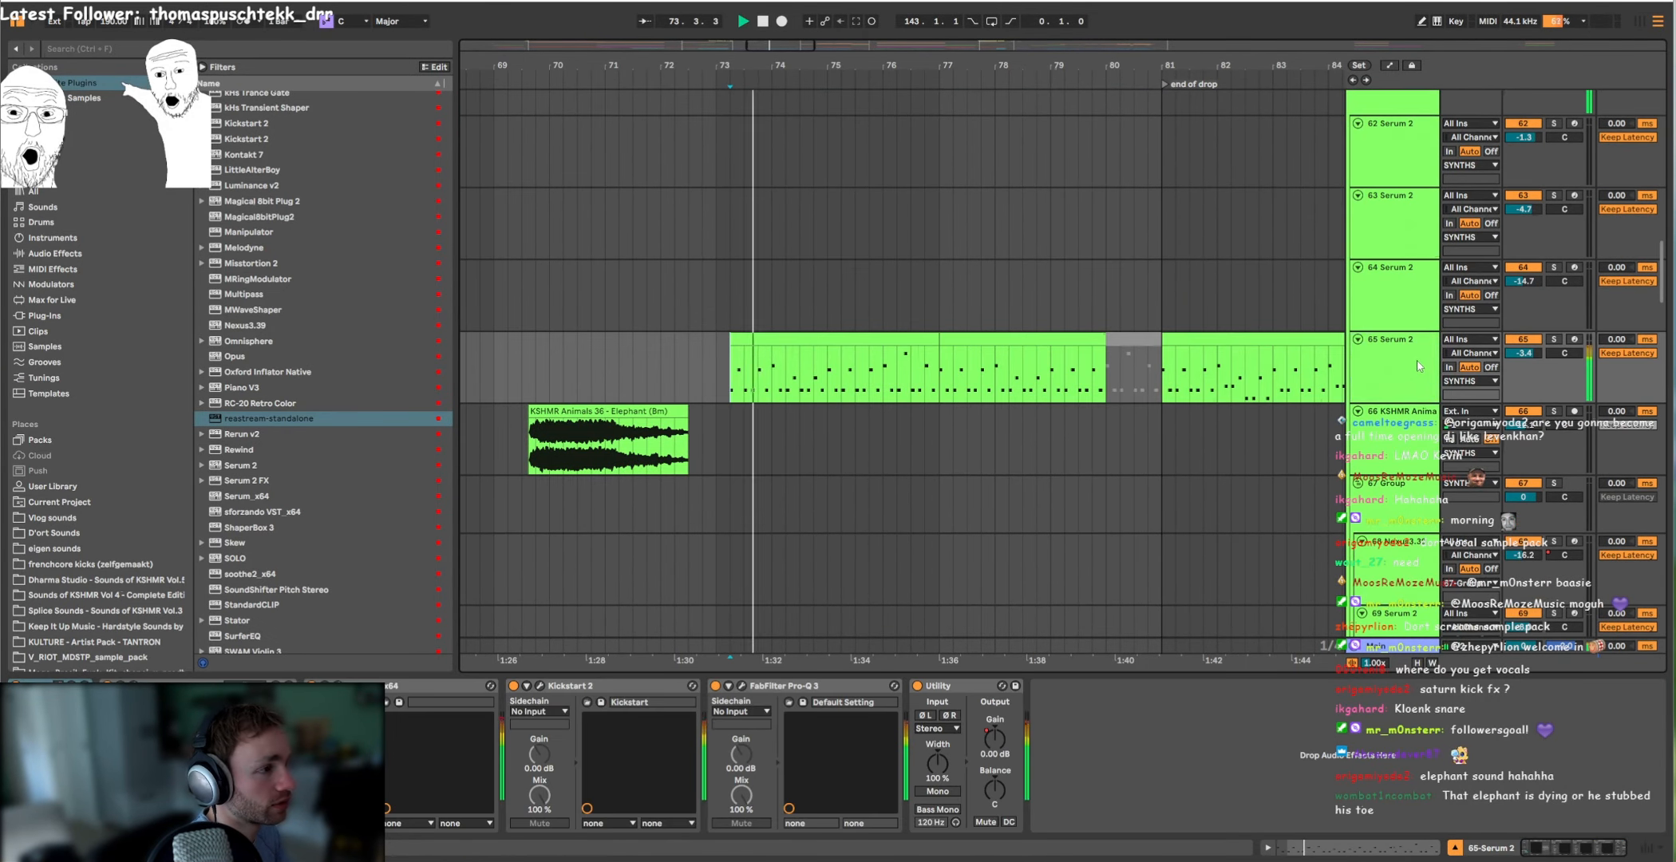
scroll(1012, 415, "down", 4)
scroll(930, 415, "up", 5)
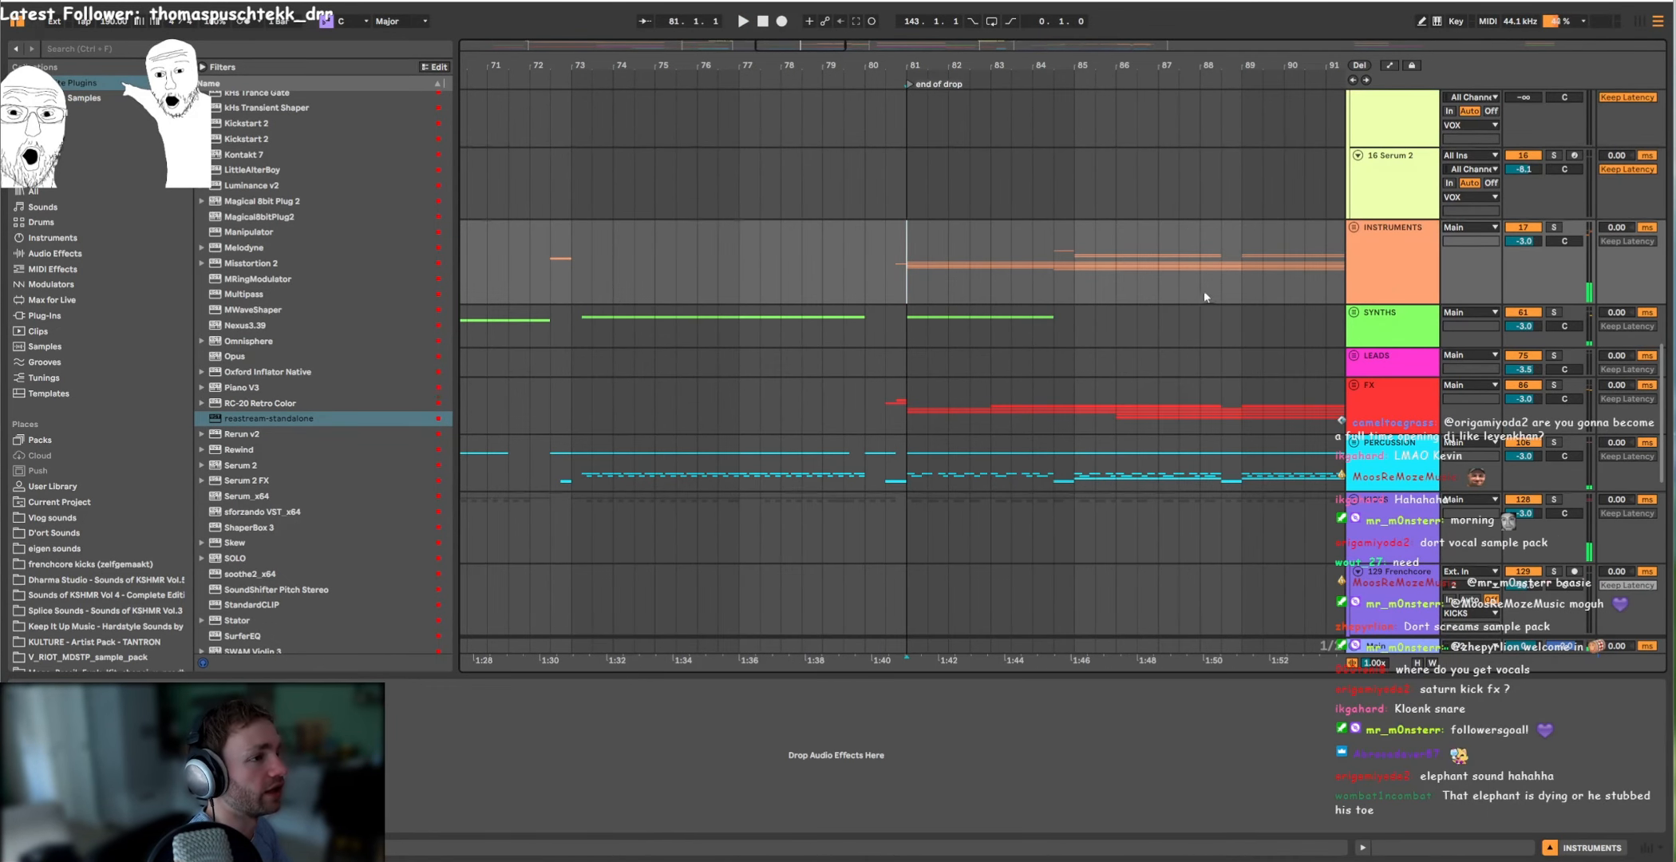
Step: Solo the ANTI kick 2 group and play its kicks from the end of drop marker at bar 81
scroll(1024, 319, "up", 3)
scroll(1191, 295, "down", 3)
scroll(907, 300, "down", 3)
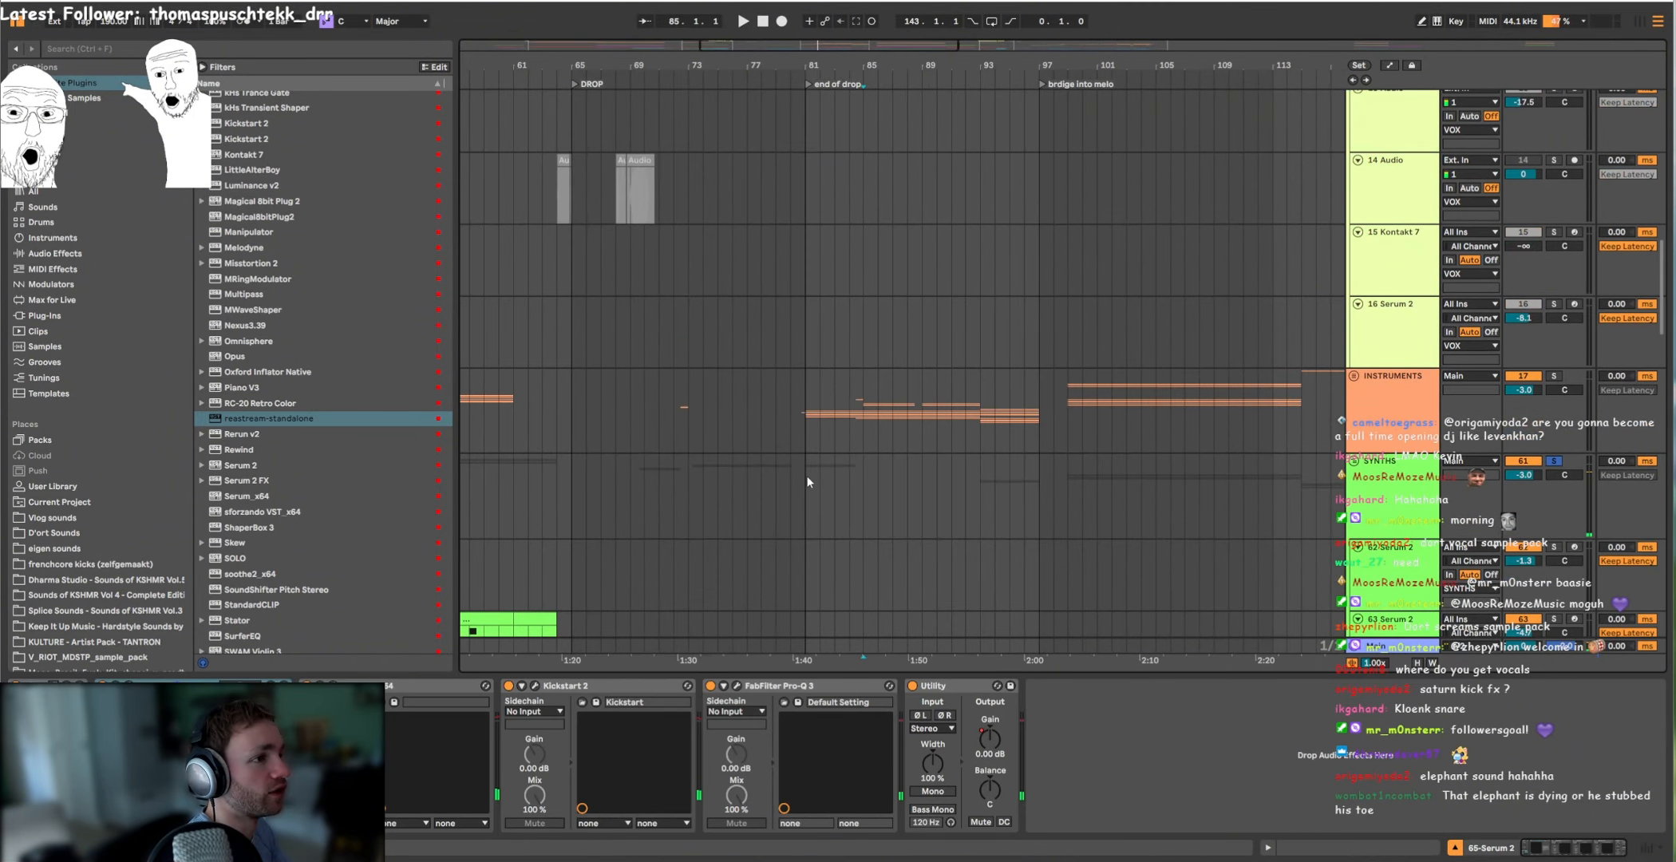
left_click(812, 421)
scroll(835, 417, "up", 3)
left_click_drag(805, 411, 892, 414)
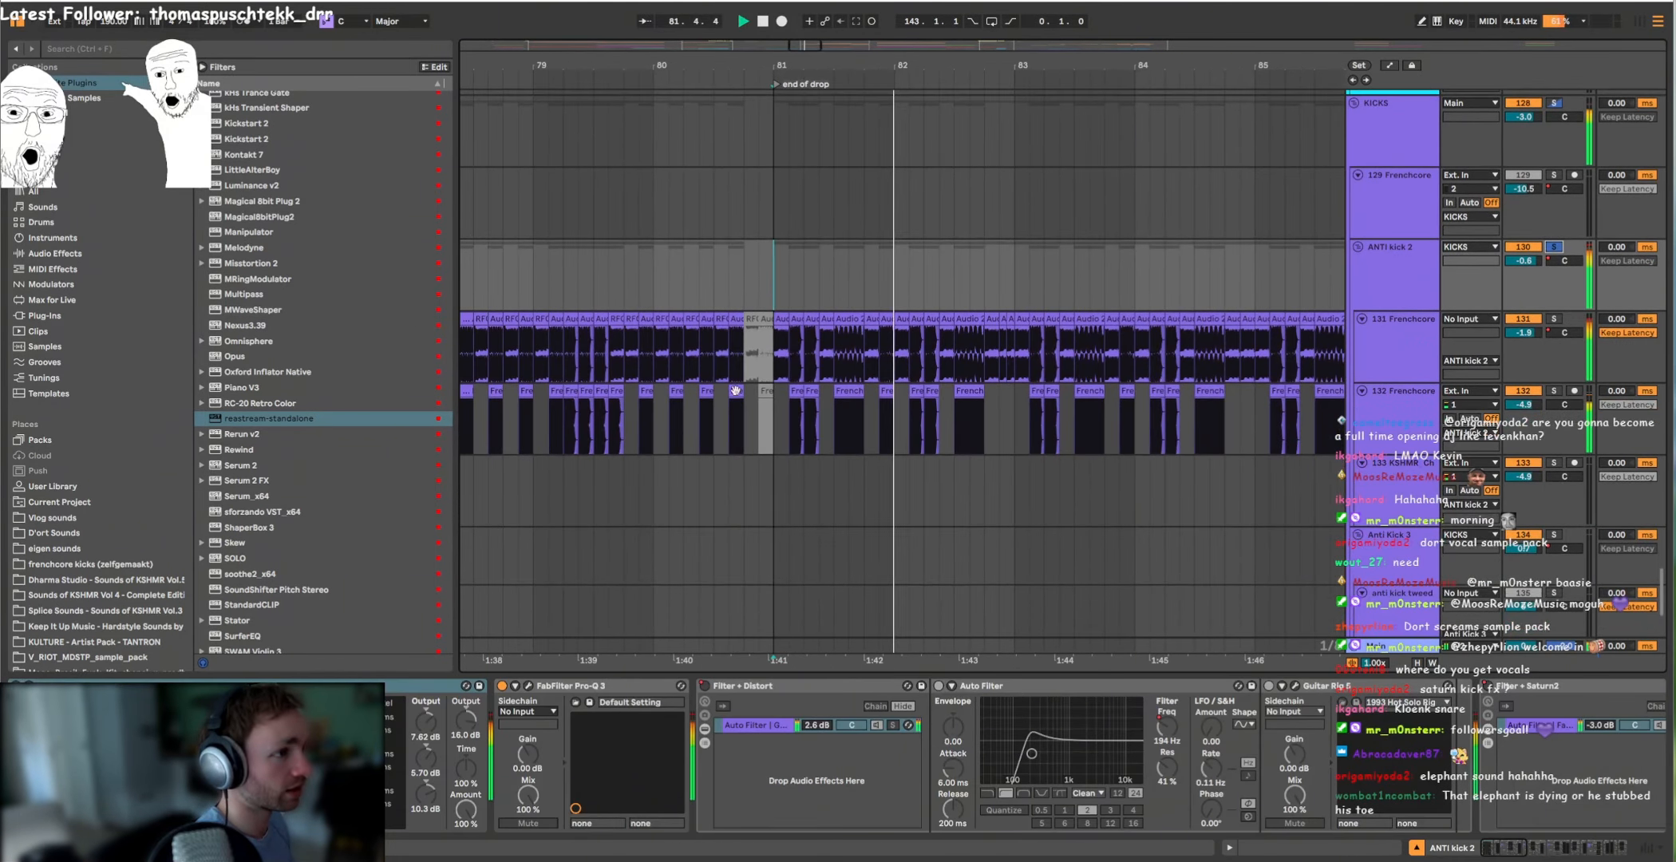
Step: Show the Utility Gain automation of the ANTI kick 2 group and play from bar 85
key("a")
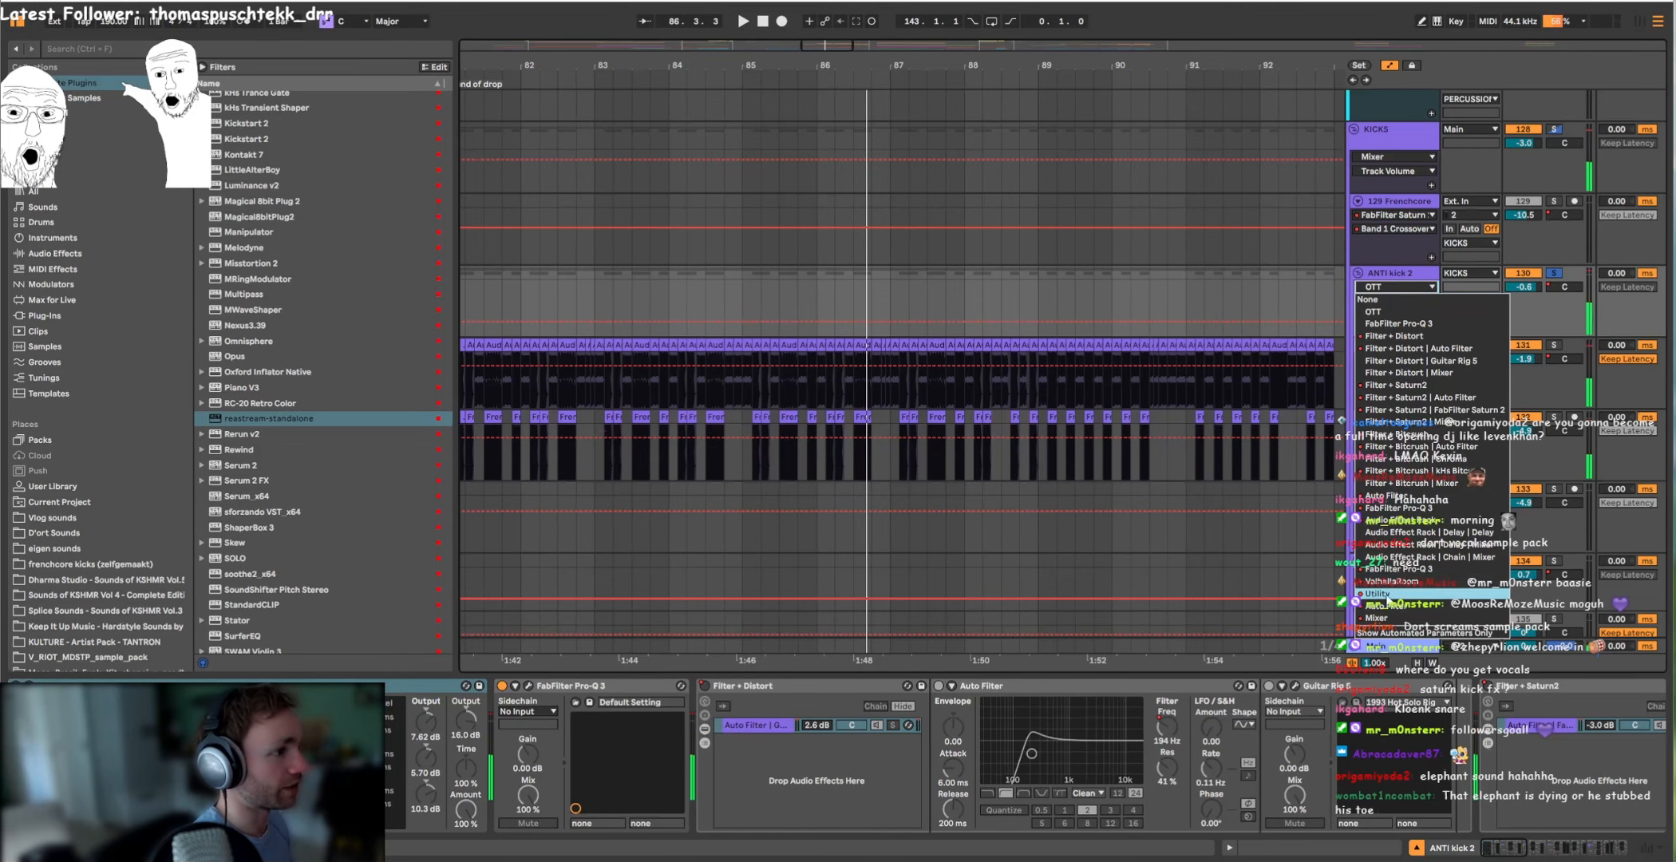
scroll(878, 315, "down", 2)
left_click(825, 292)
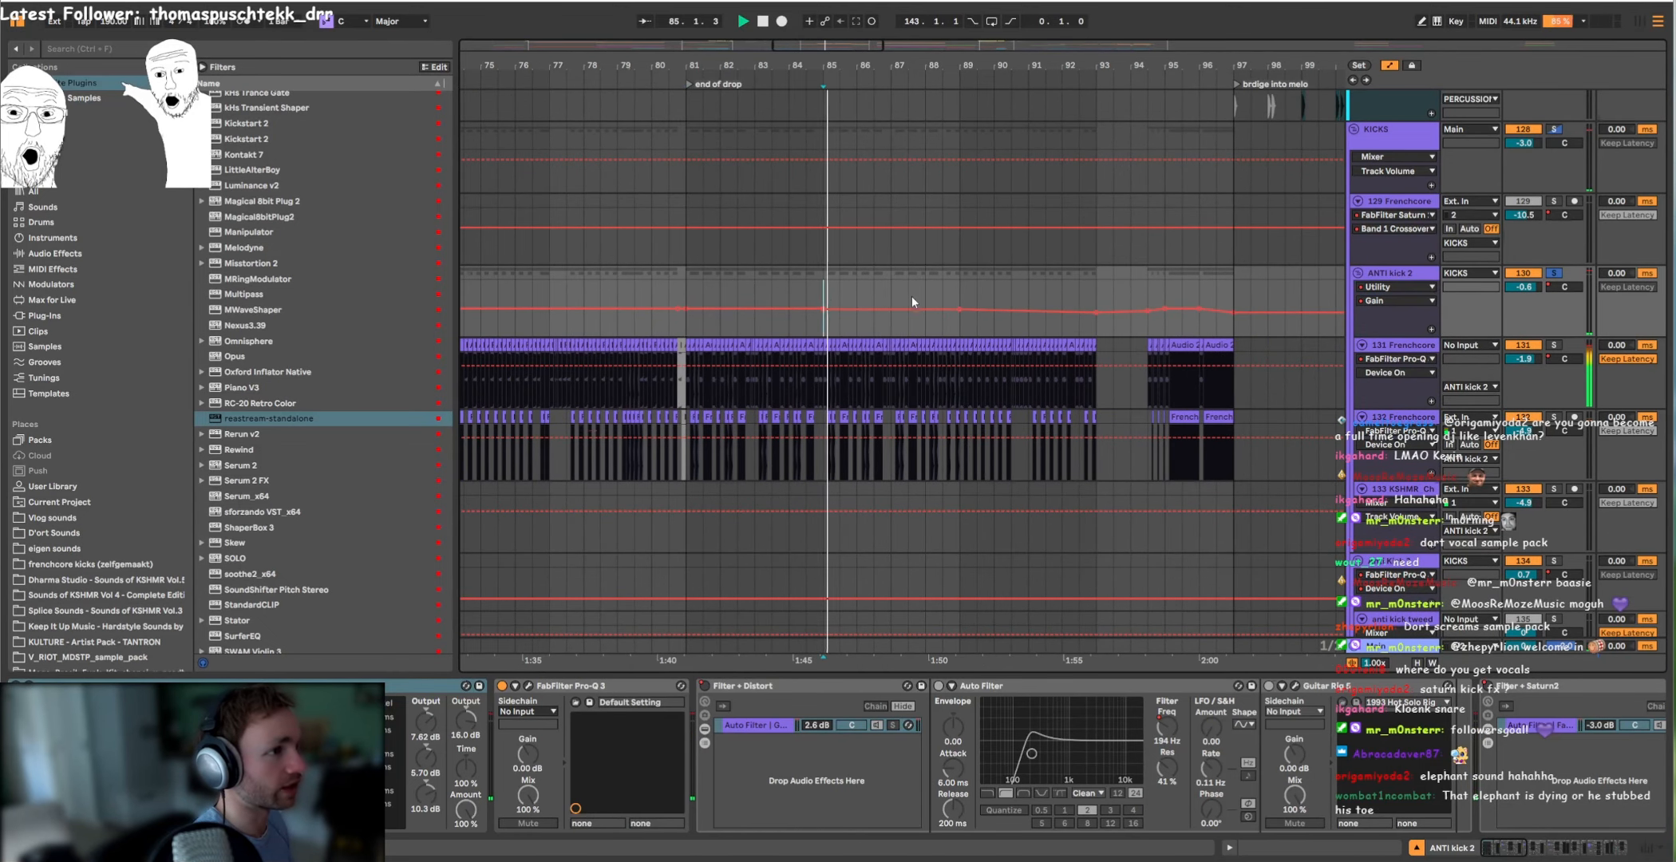
key("space")
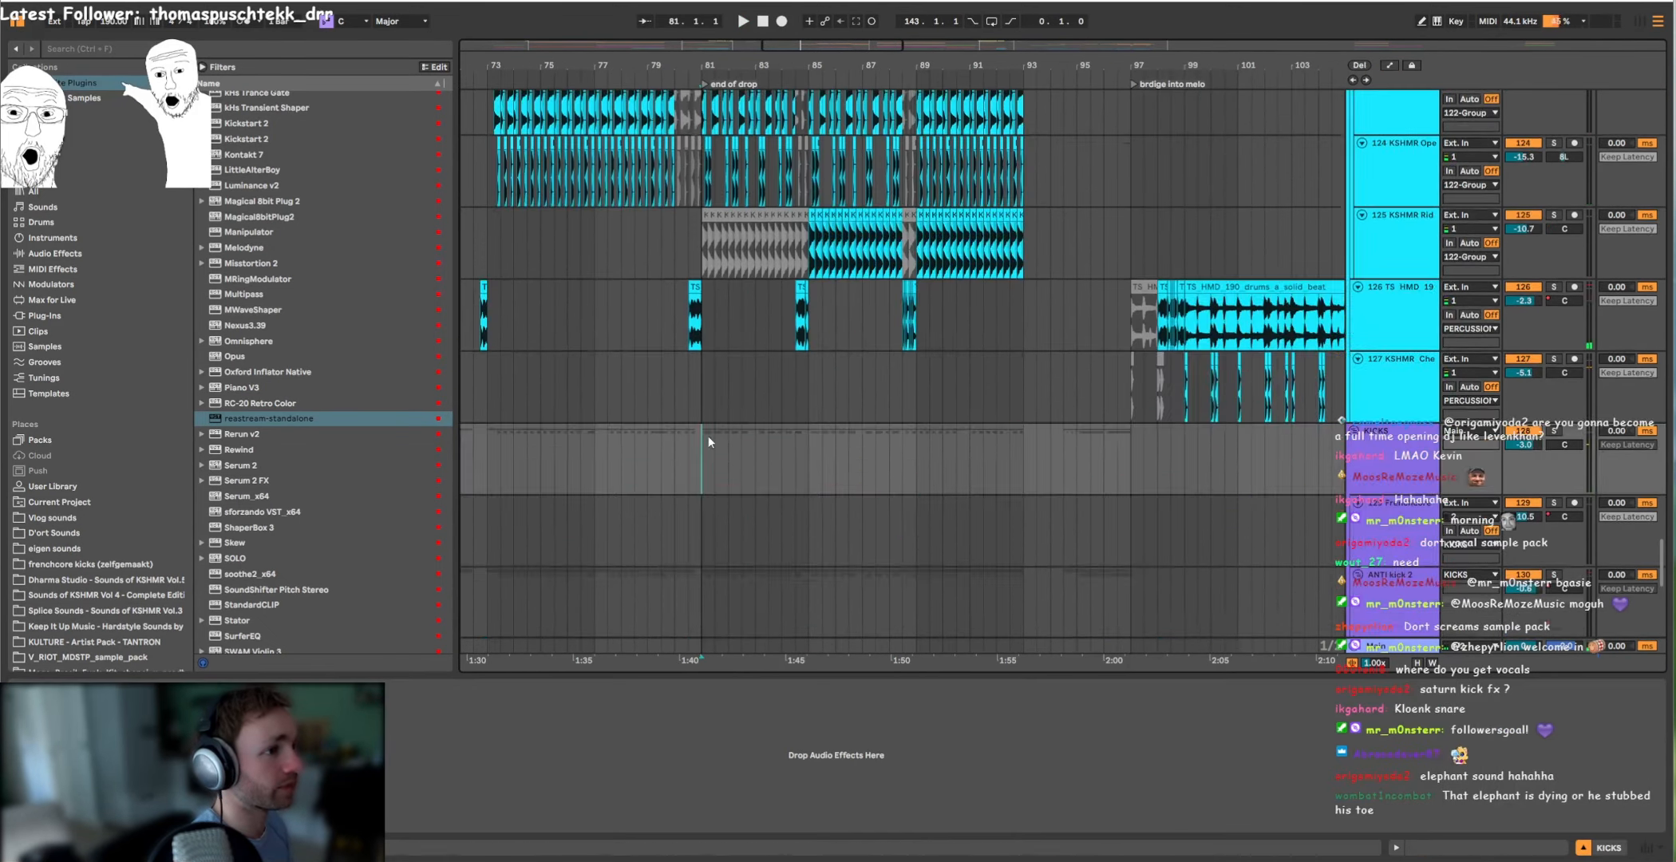
Step: Fold the SYNTHS group and unfold the INSTRUMENTS group to show its tracks after bar 81
scroll(708, 436, "up", 10)
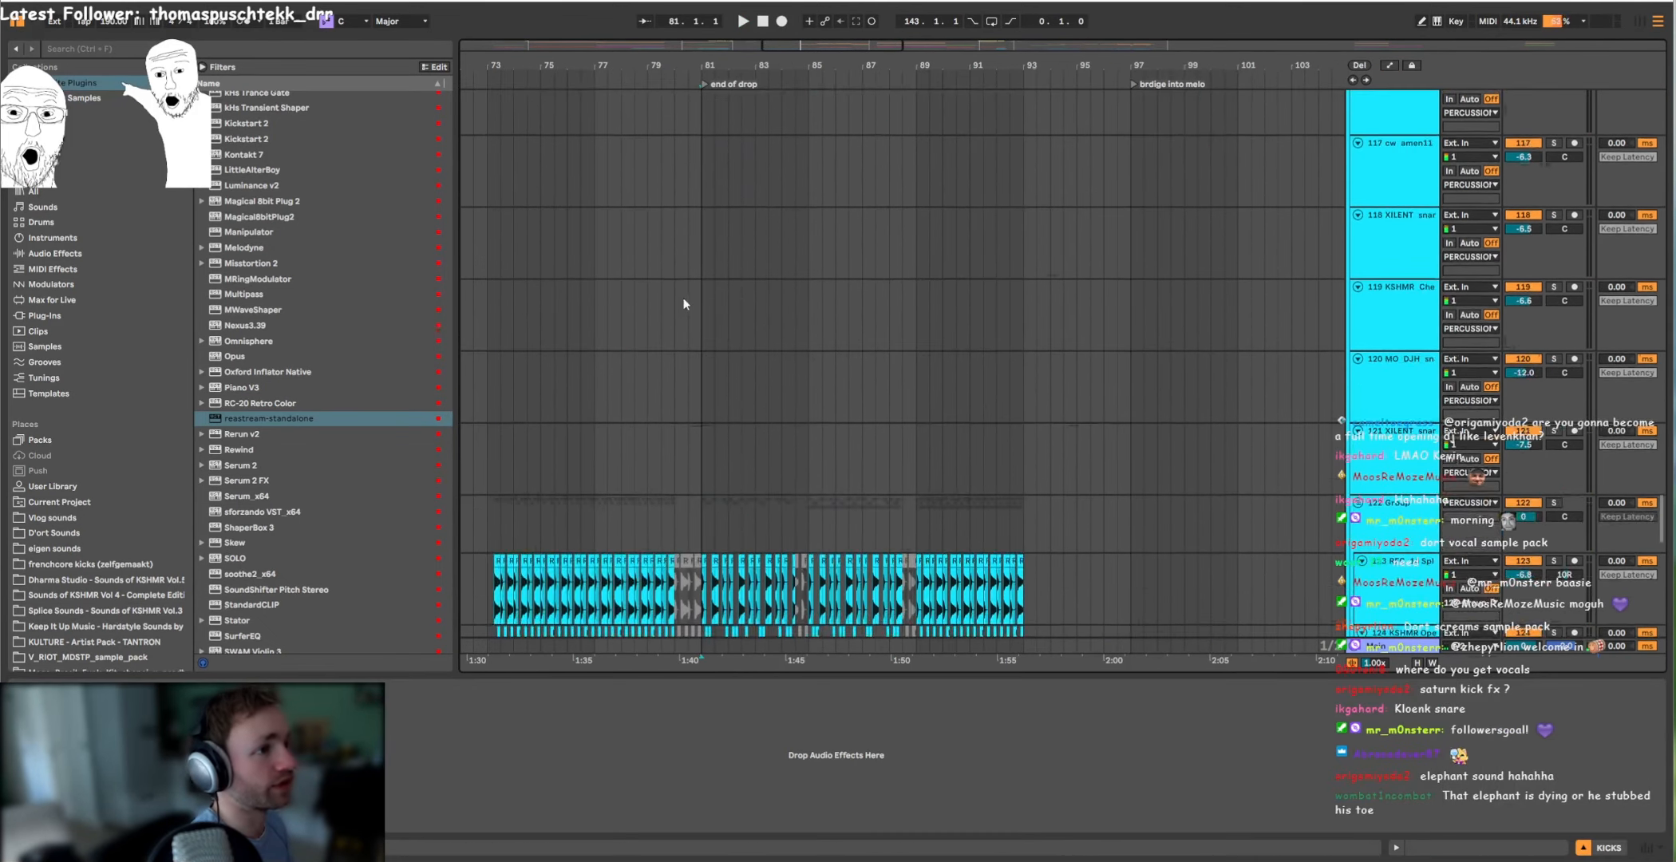
scroll(668, 270, "up", 20)
scroll(723, 330, "down", 2)
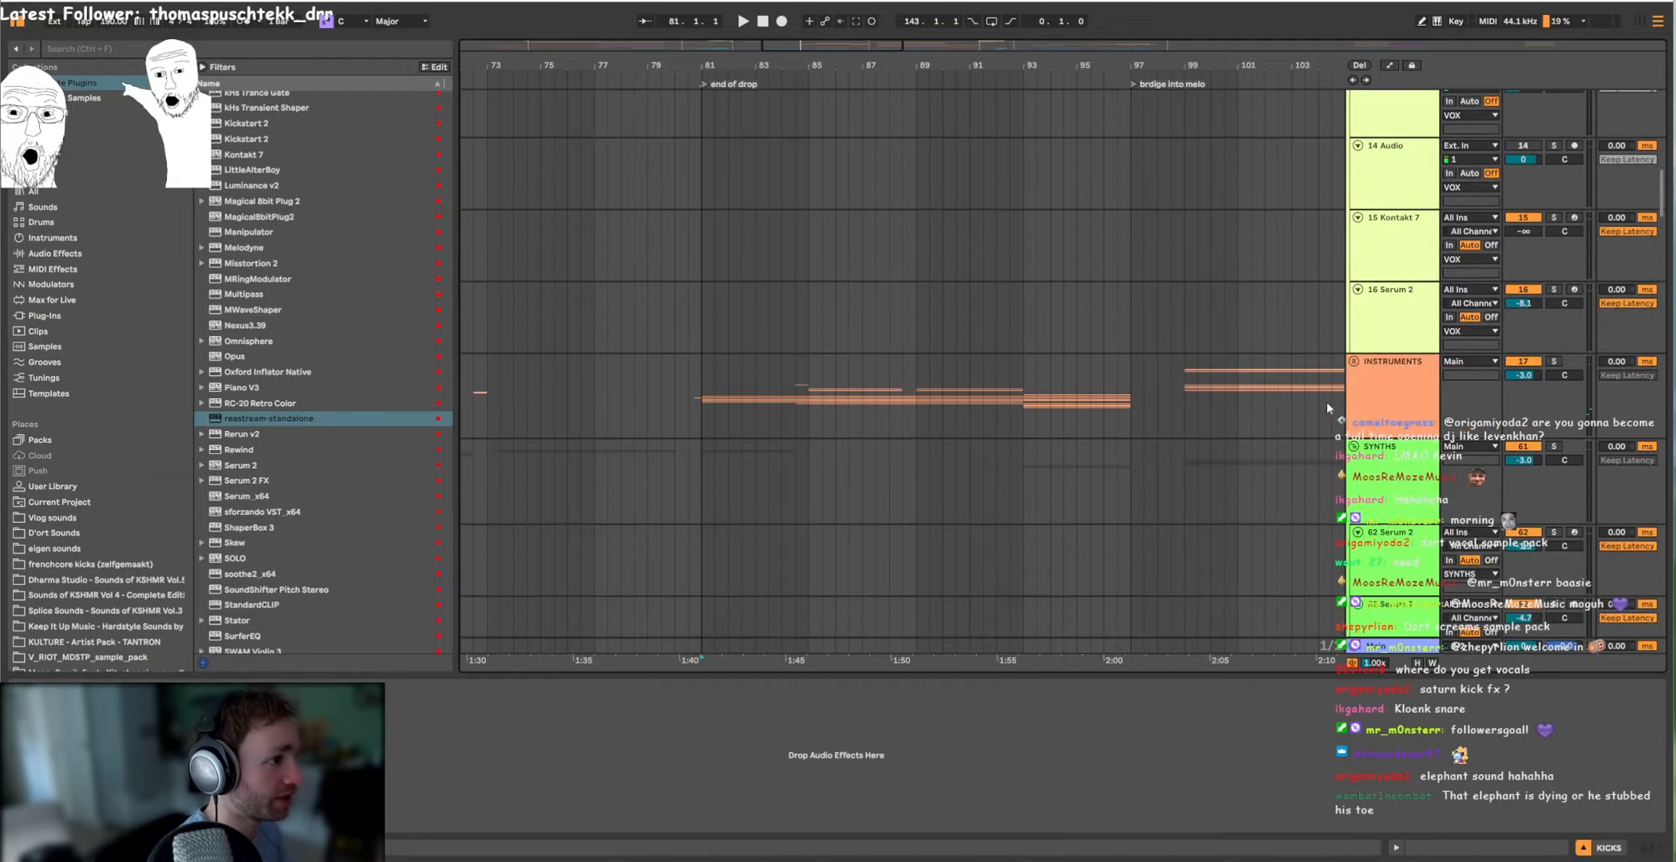
left_click(1356, 437)
left_click(1354, 362)
scroll(792, 280, "down", 20)
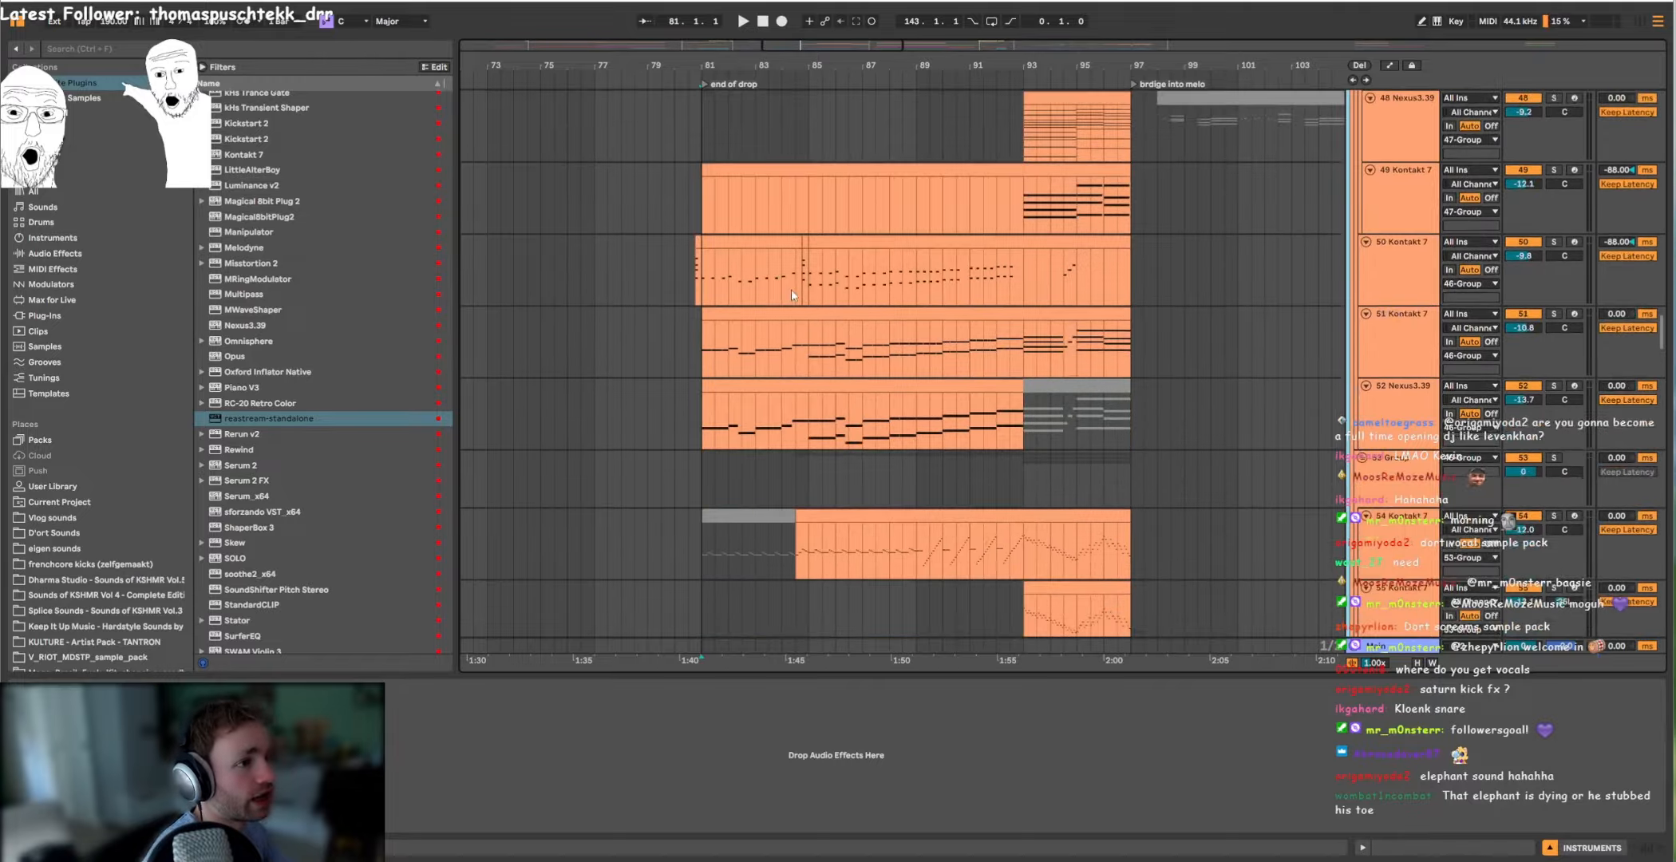
Step: Solo the 50 Kontakt 7 track and play its part after the end of drop marker
scroll(791, 289, "up", 5)
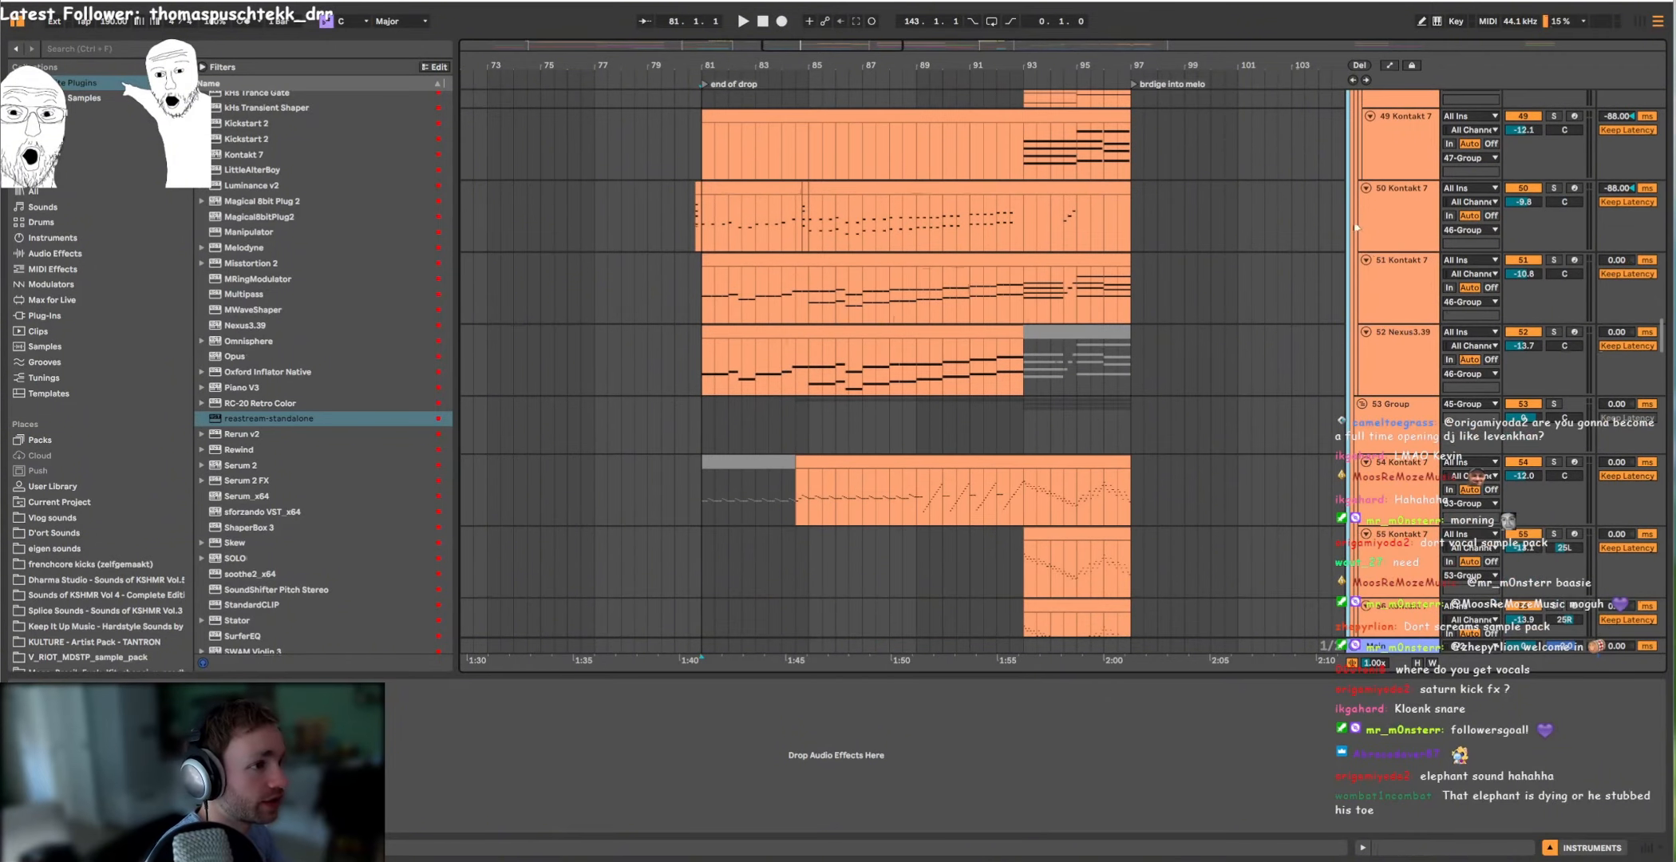
left_click(710, 229)
key("space")
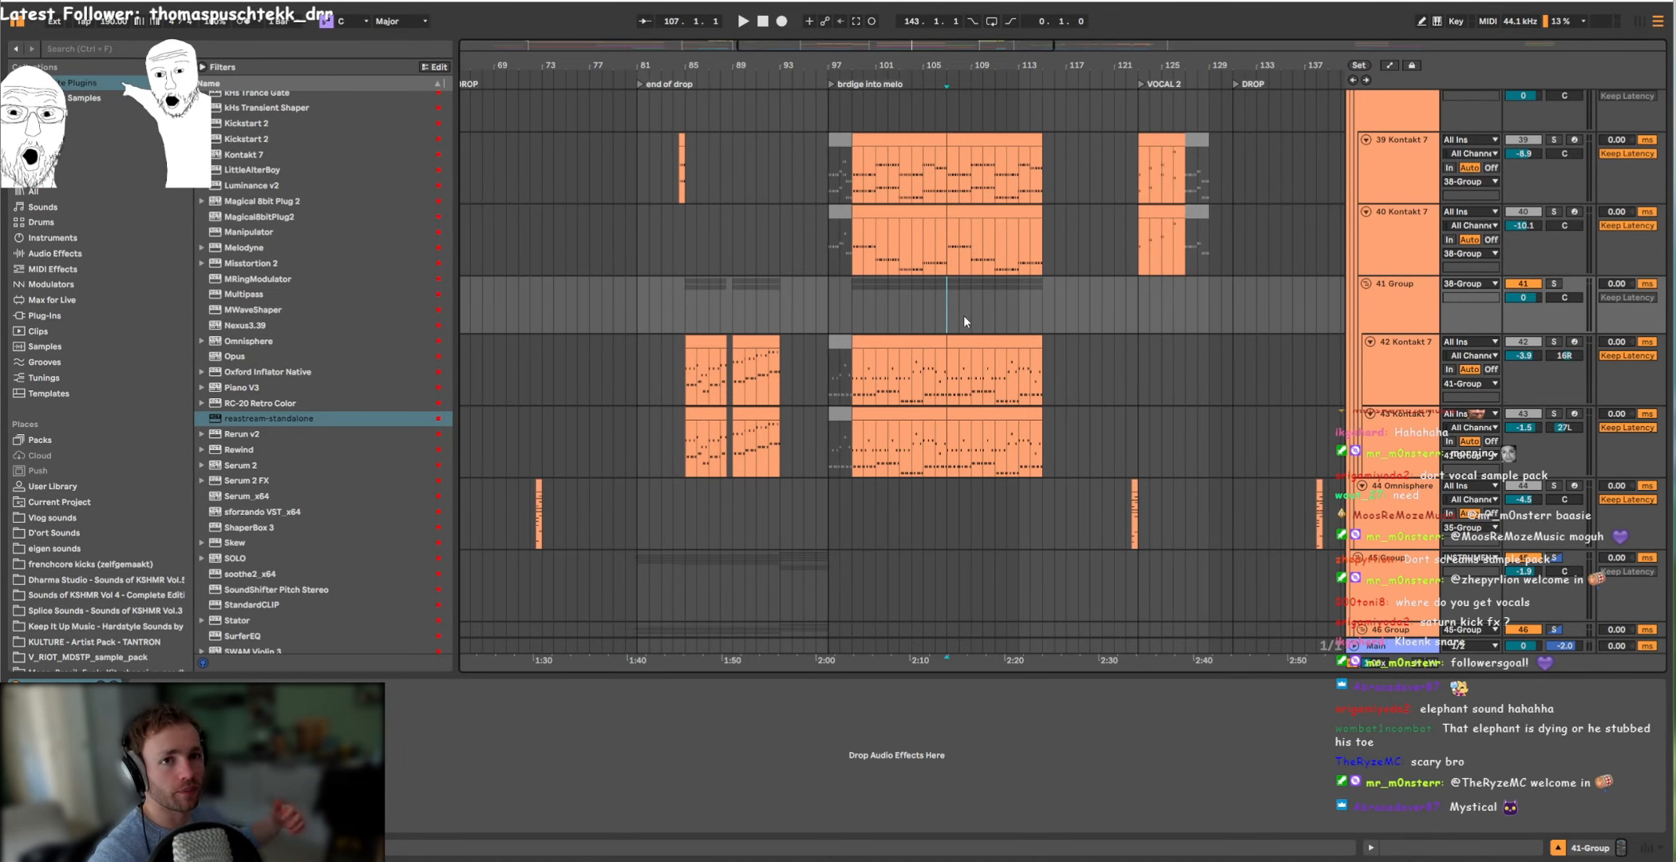
left_click(1041, 309)
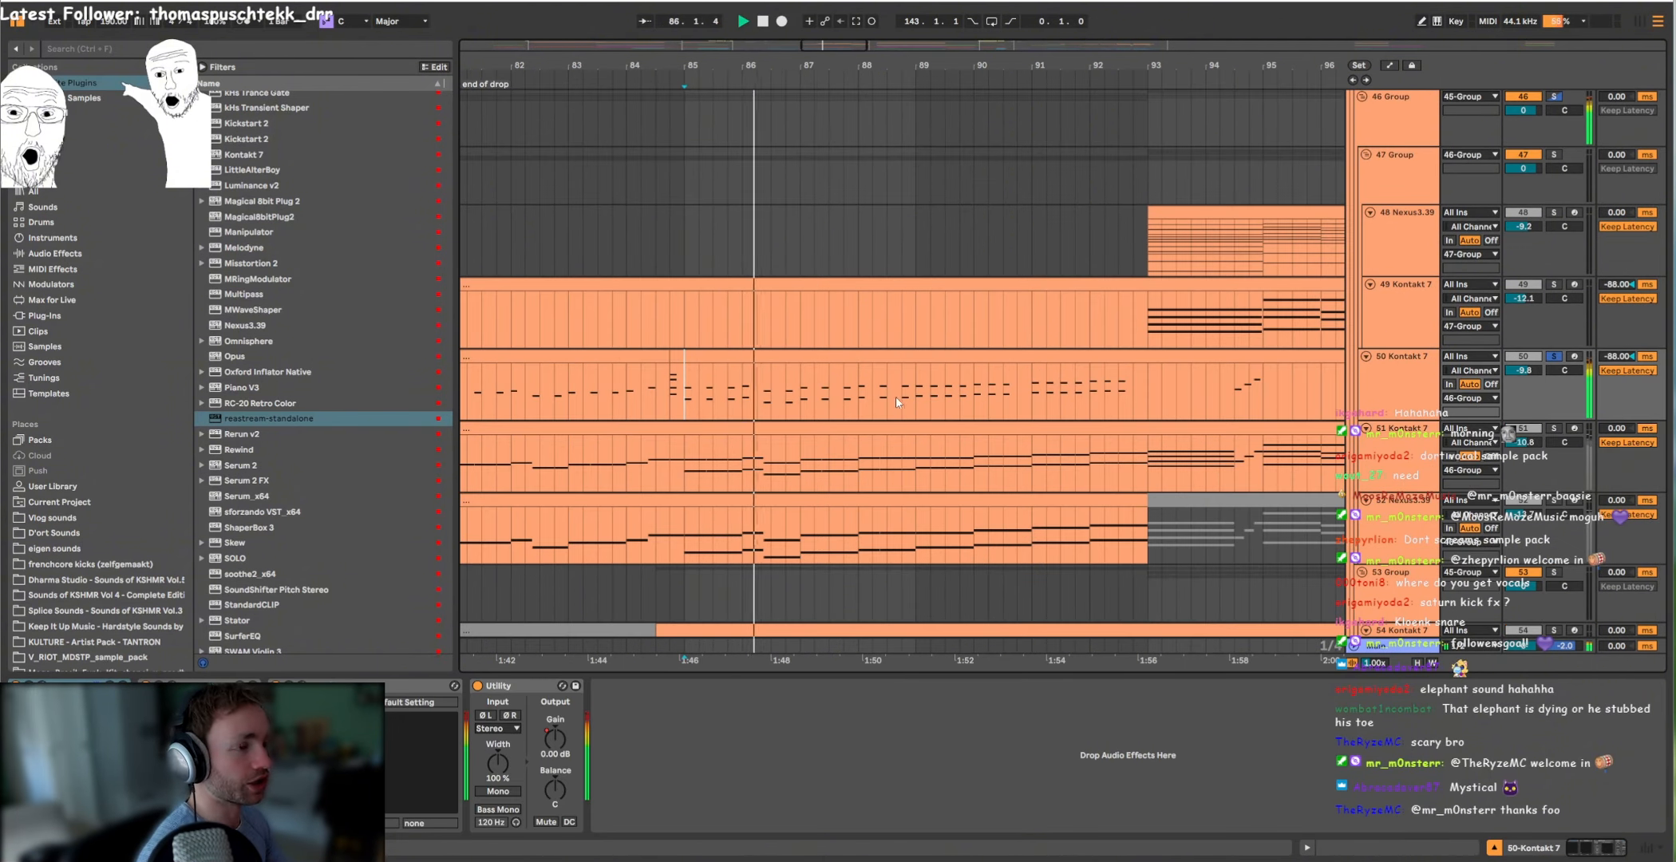
left_click(916, 375)
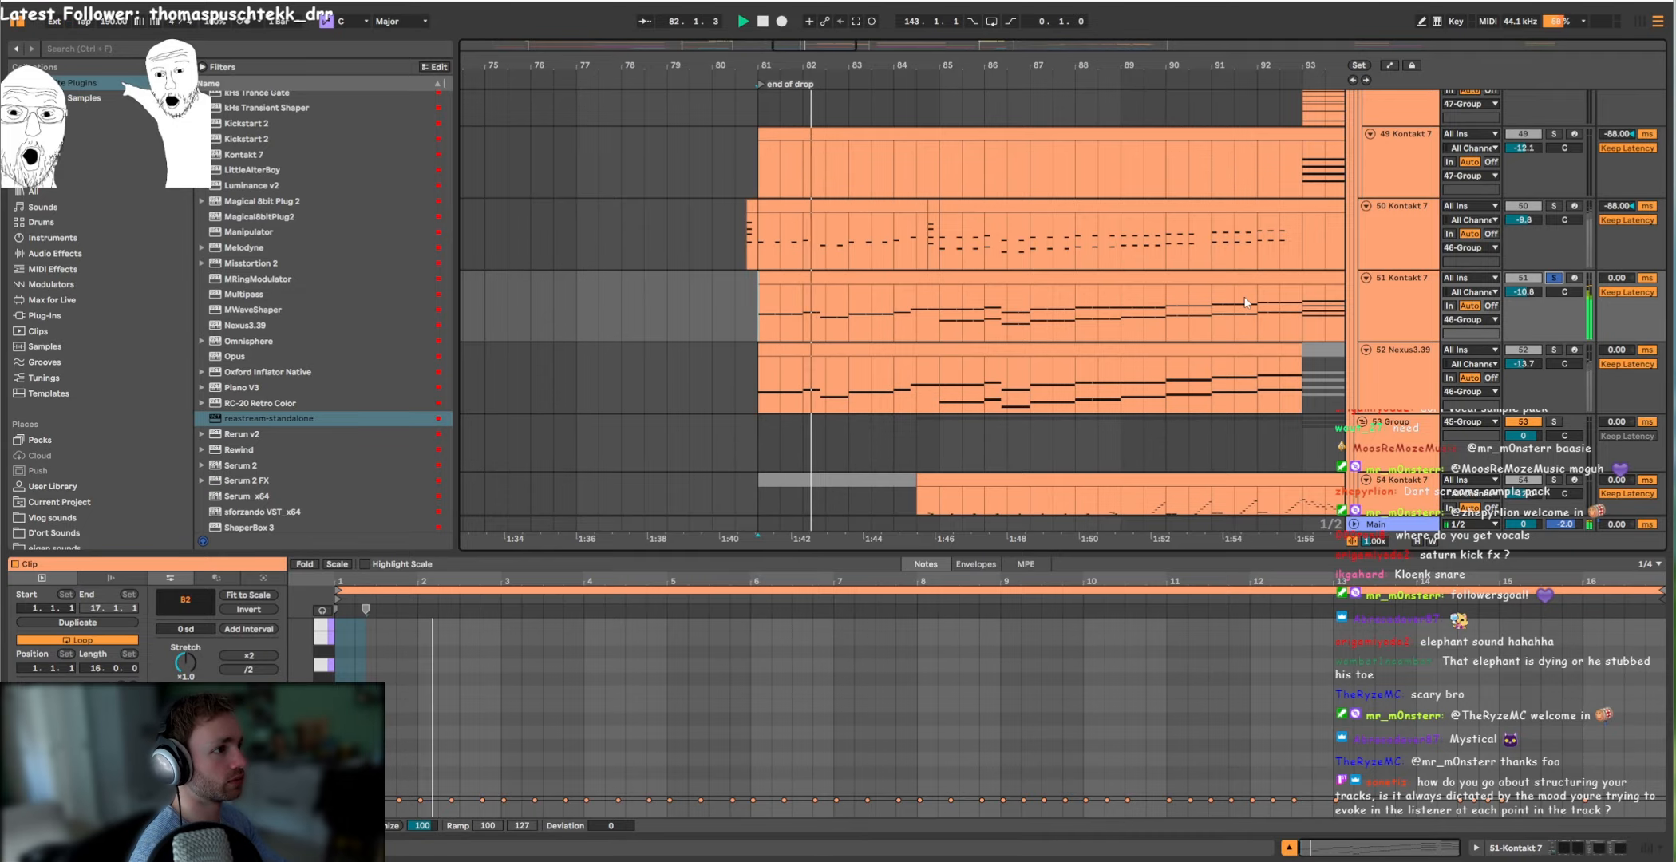
Step: Solo and play the 50 Kontakt 7 and 52 Nexus3.39 tracks, plus the SYNTHS group, after the end of drop marker
left_click(1552, 206)
left_click(1553, 350)
key("space")
key("space")
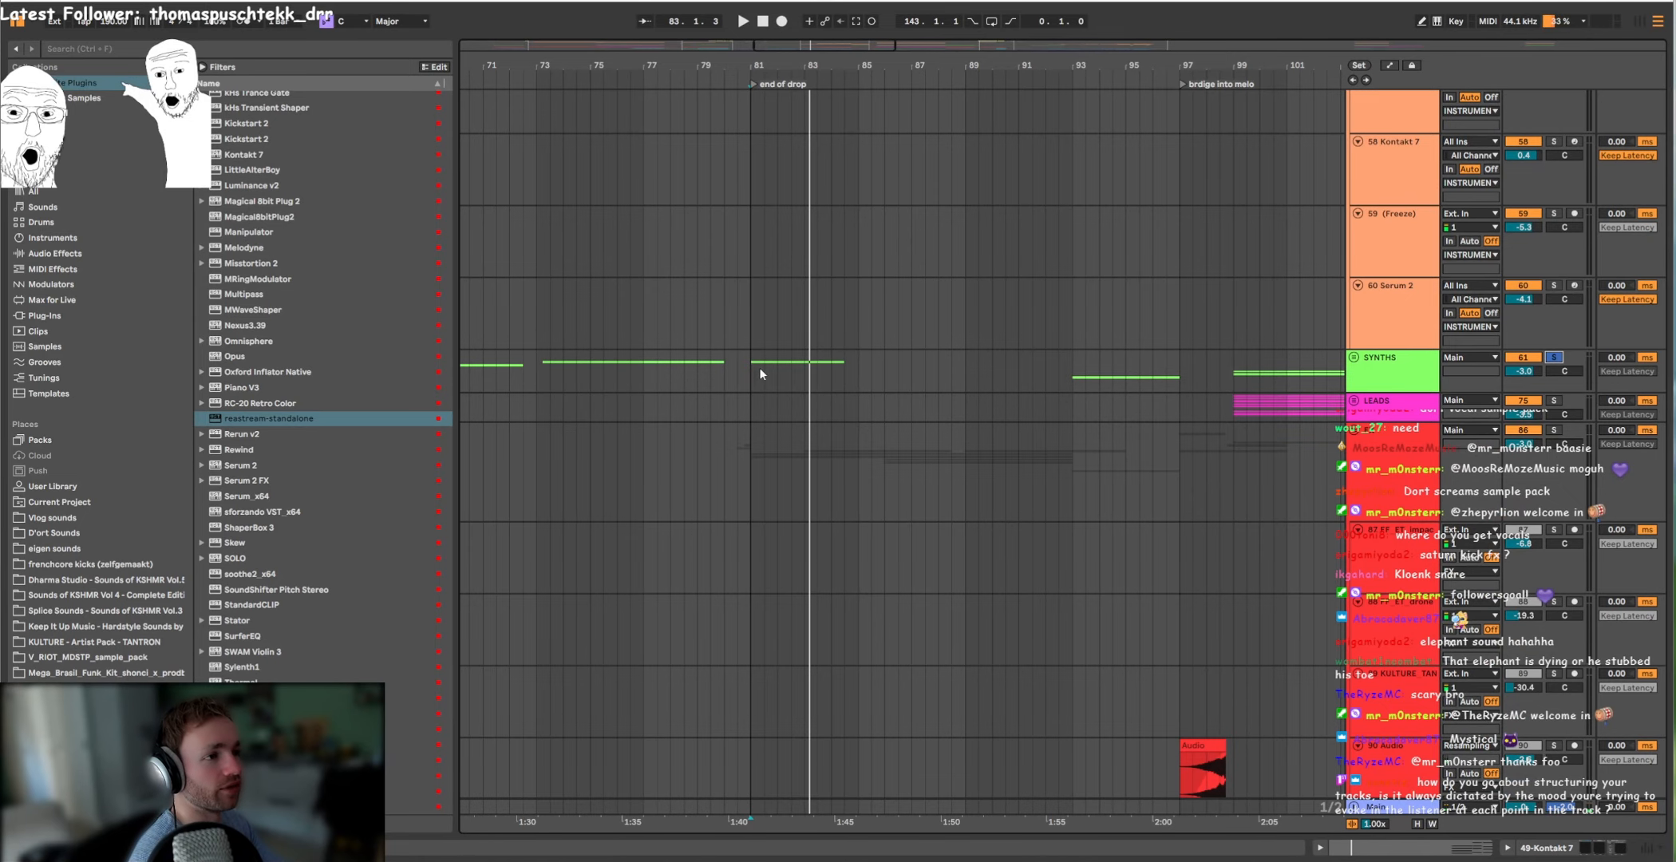
key("space")
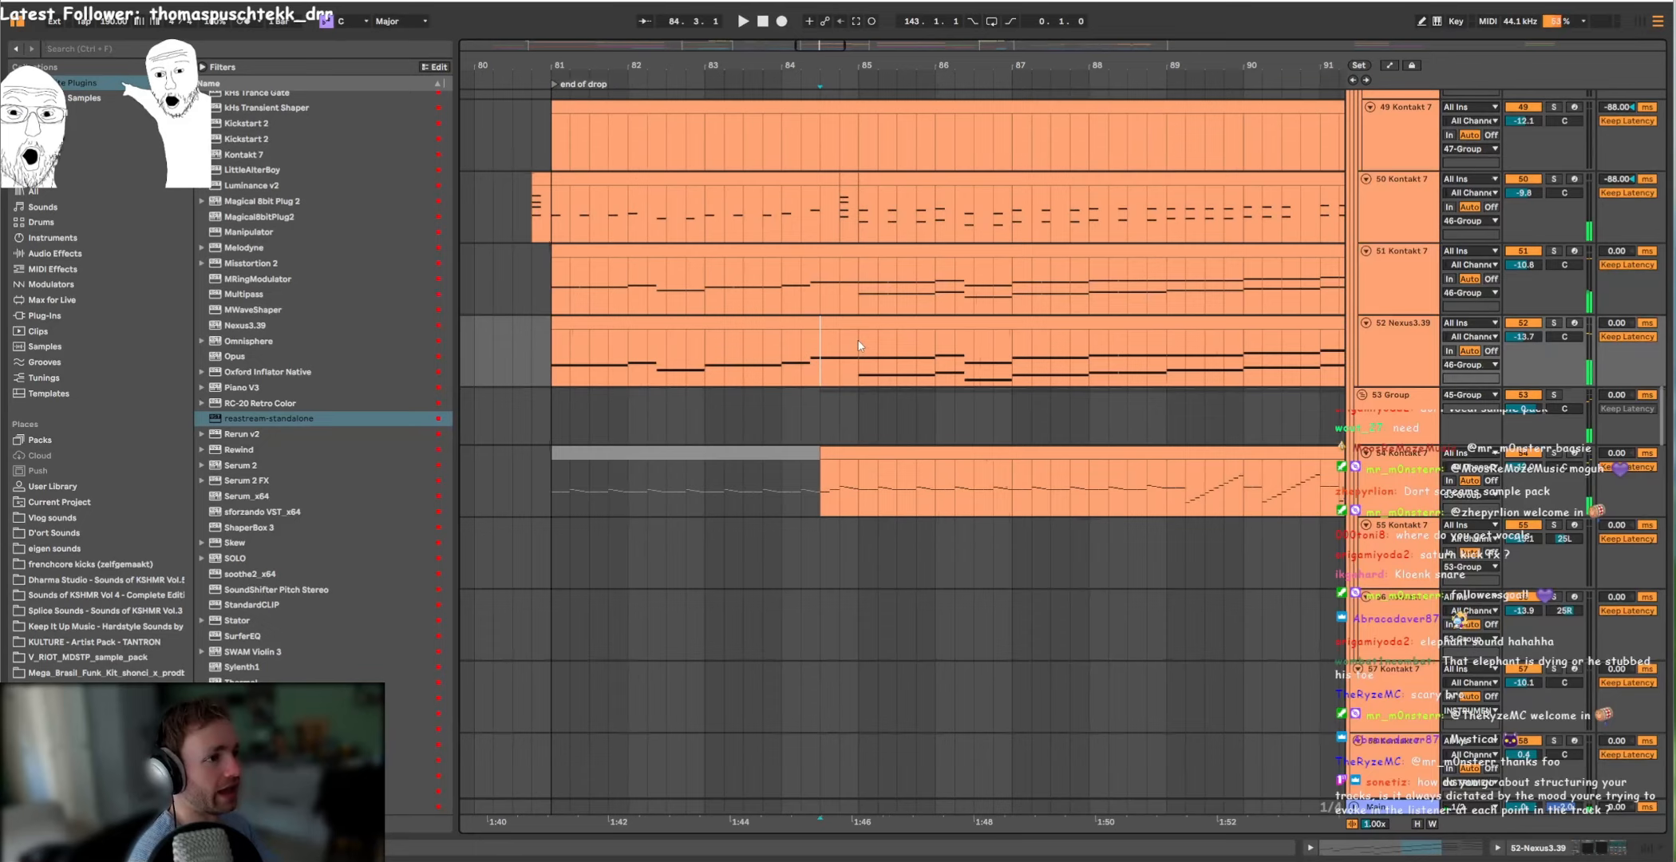
Step: Solo the 39 Kontakt 7 track and play its short clip from bar 84.3
scroll(855, 352, "up", 11)
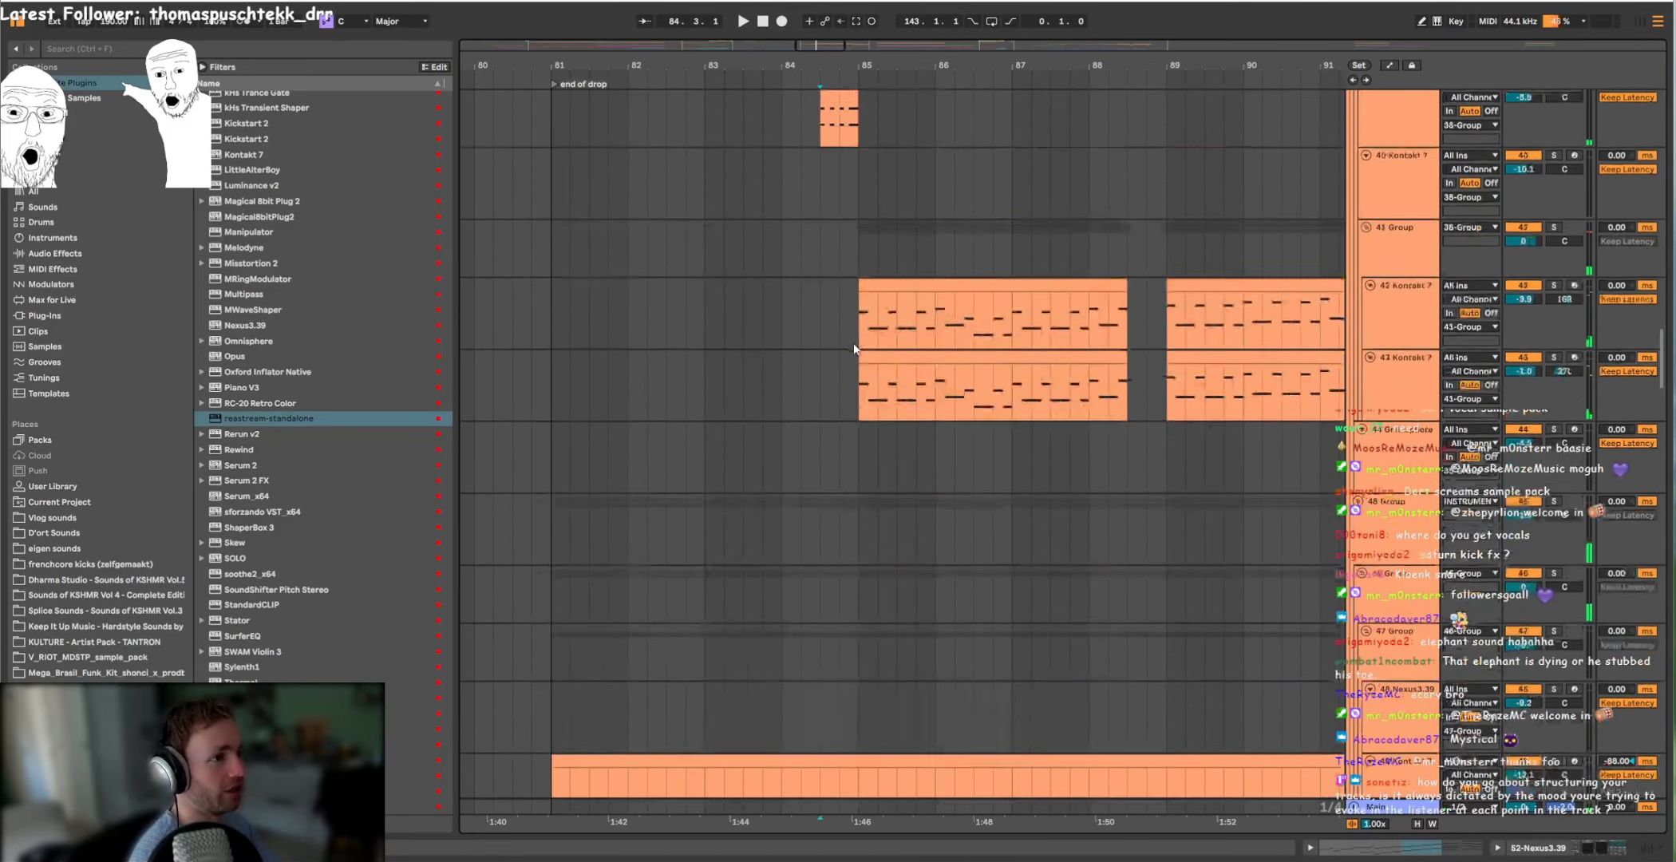
left_click(822, 368)
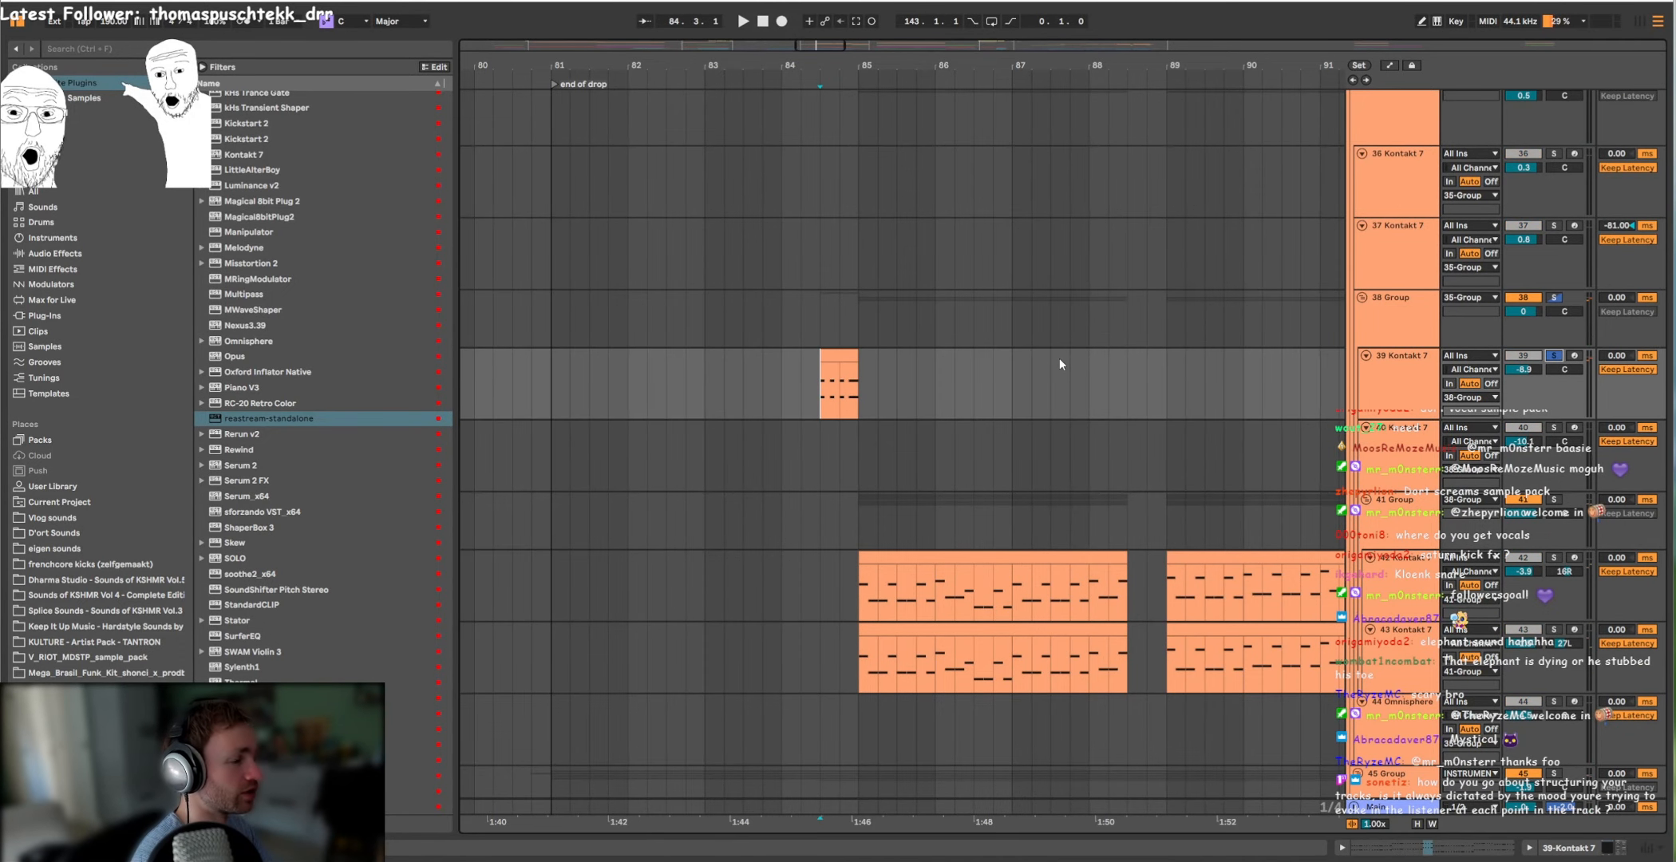
key("space")
scroll(910, 356, "up", 10)
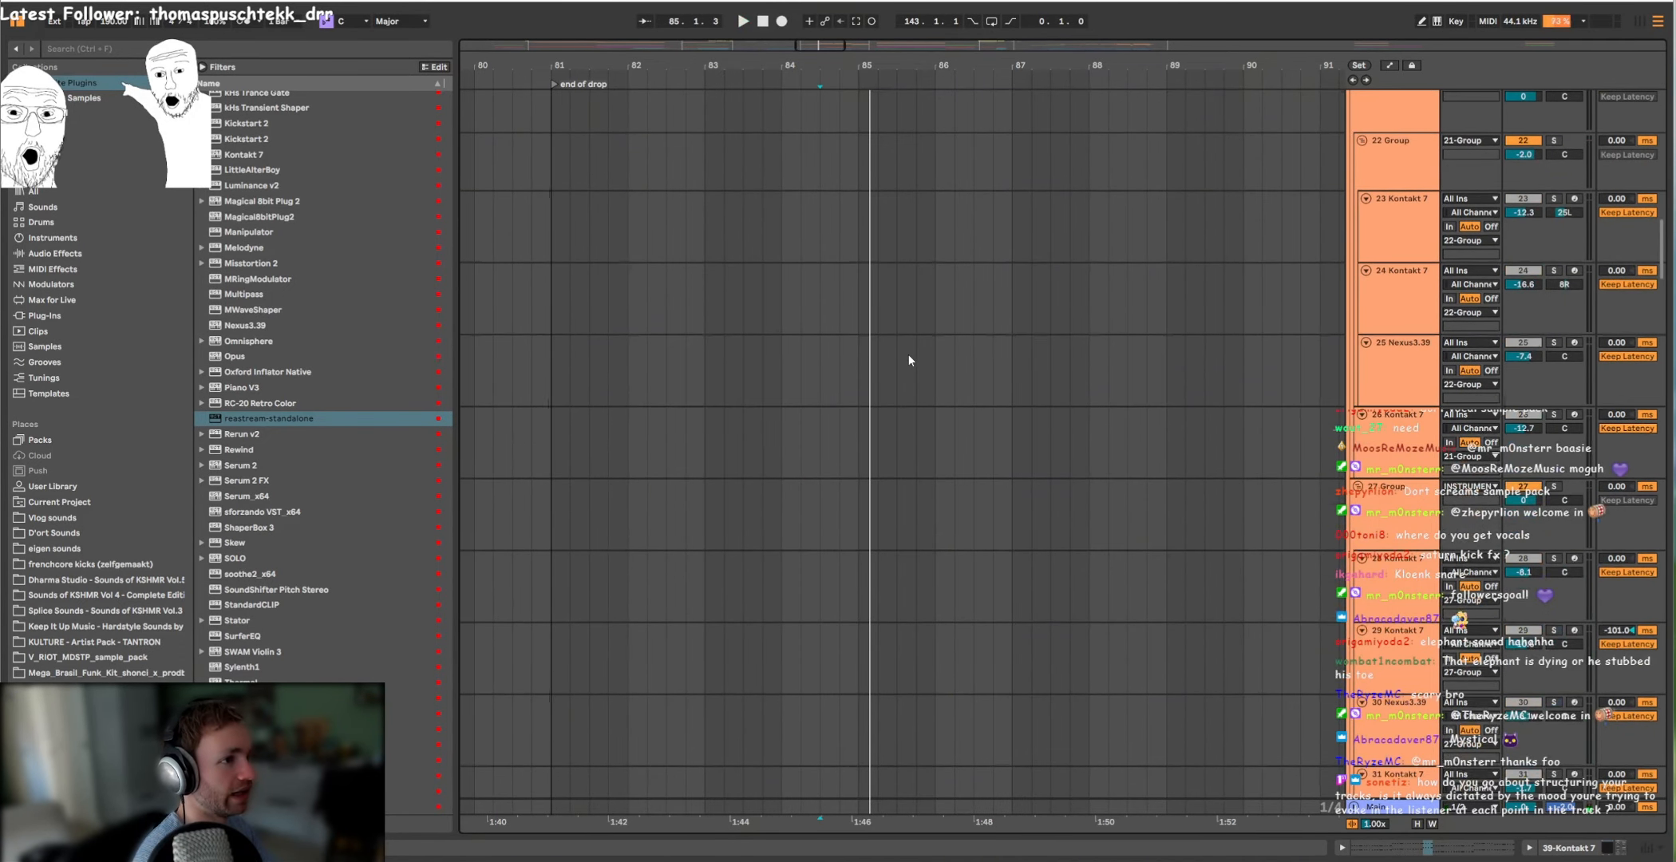
Step: Play the soloed 41 Group with its 42 and 43 Kontakt 7 parts from bar 85
scroll(909, 360, "down", 12)
left_click(859, 386)
key("space")
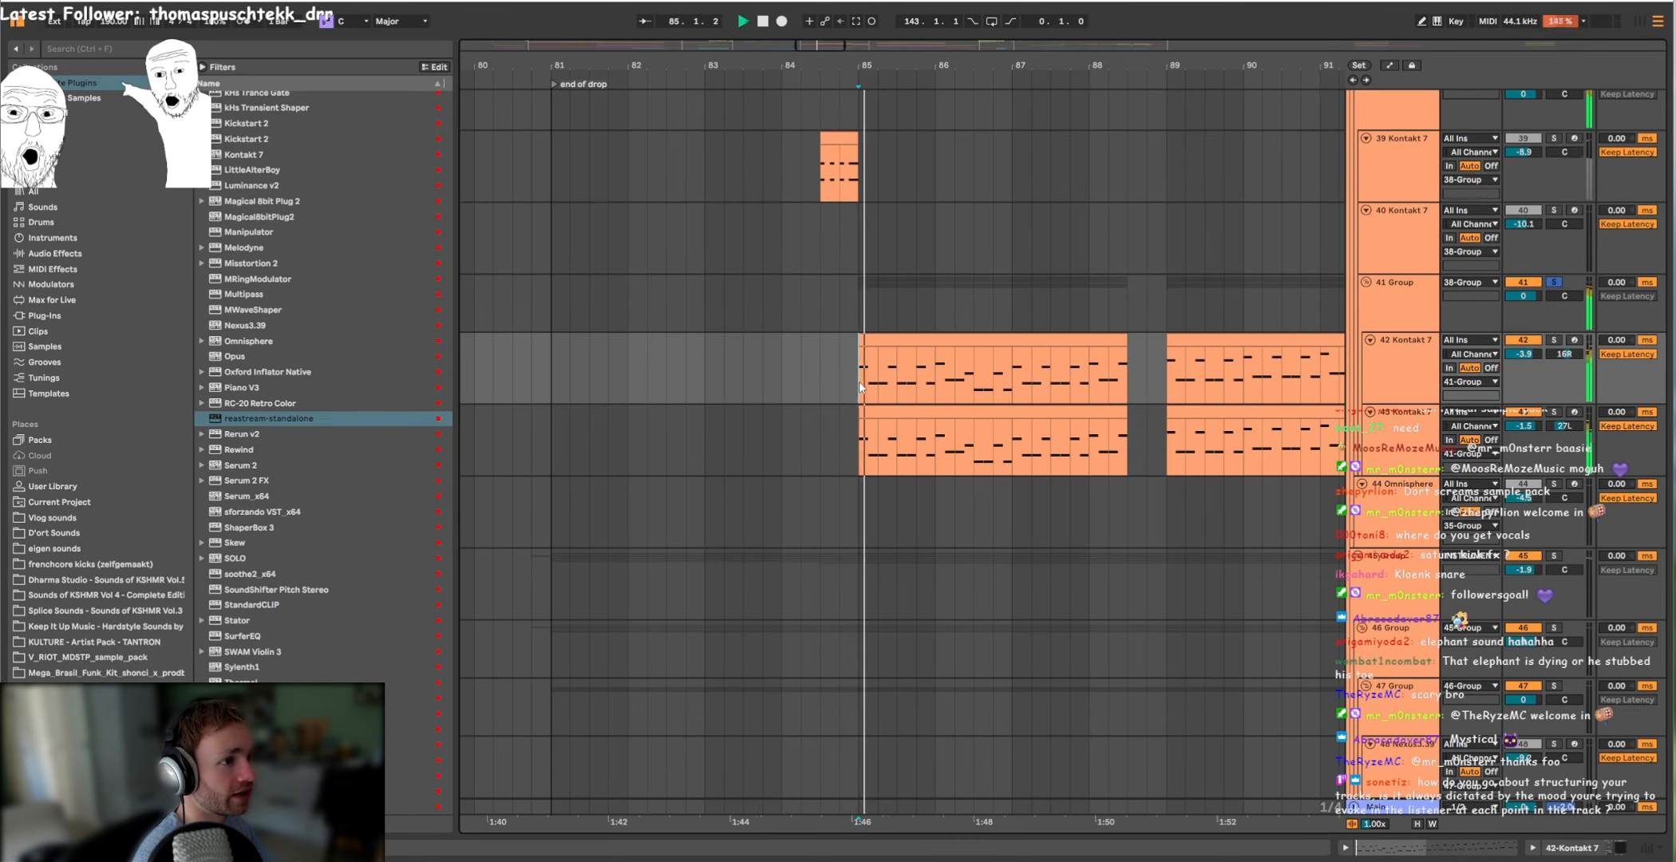
scroll(870, 357, "down", 4)
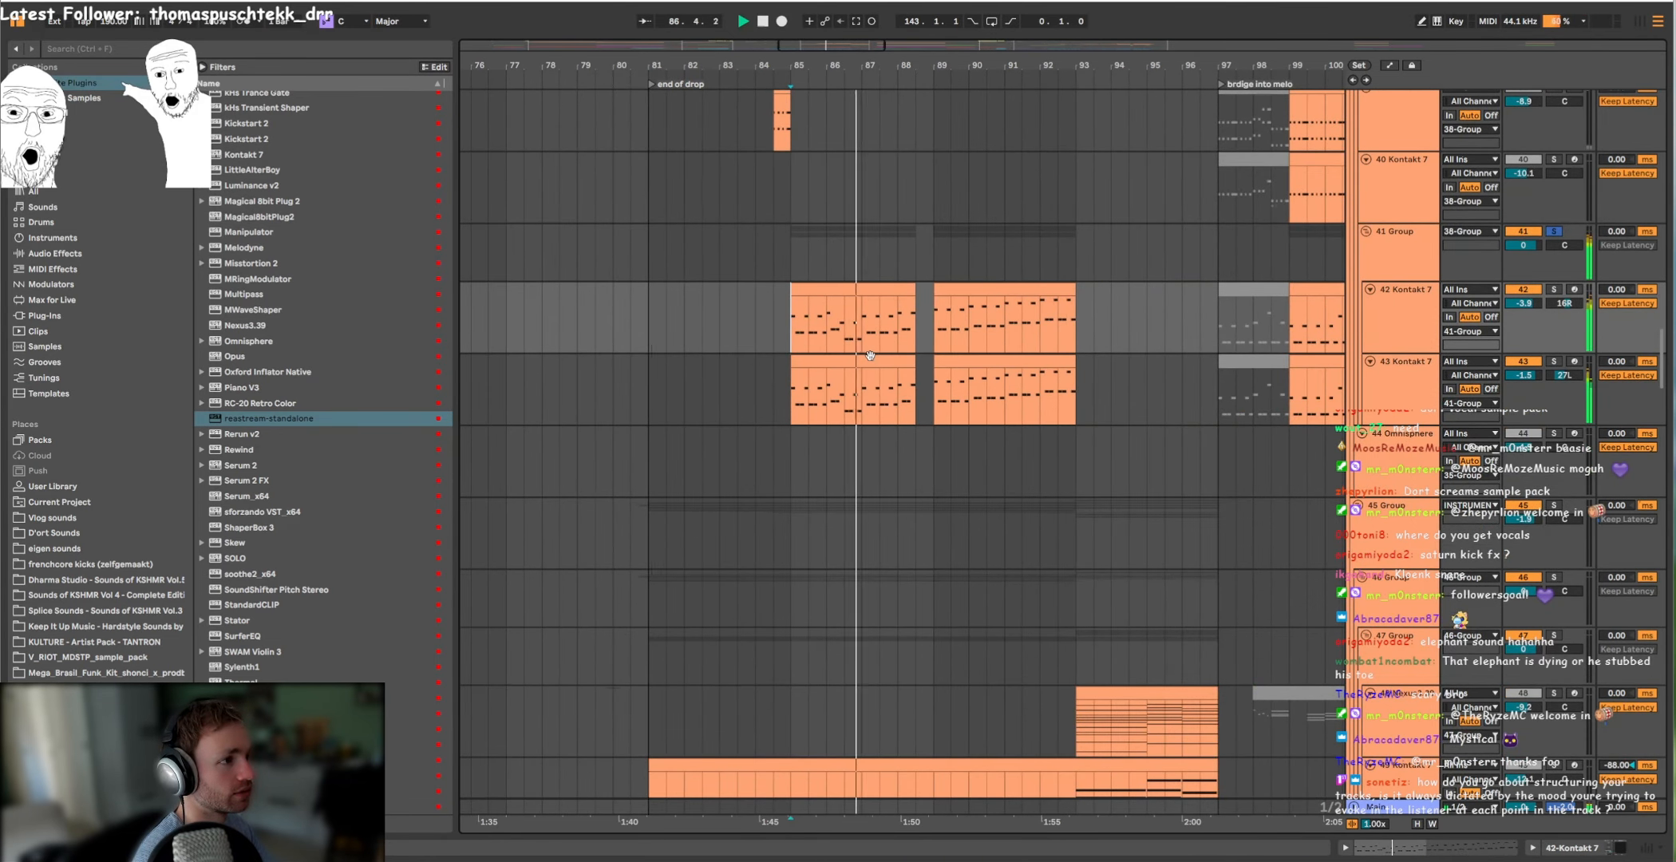
Step: Solo the 54 Kontakt 7 track in the 53 Group, with playback starting at its clip in bar 84.3
left_click(1554, 403)
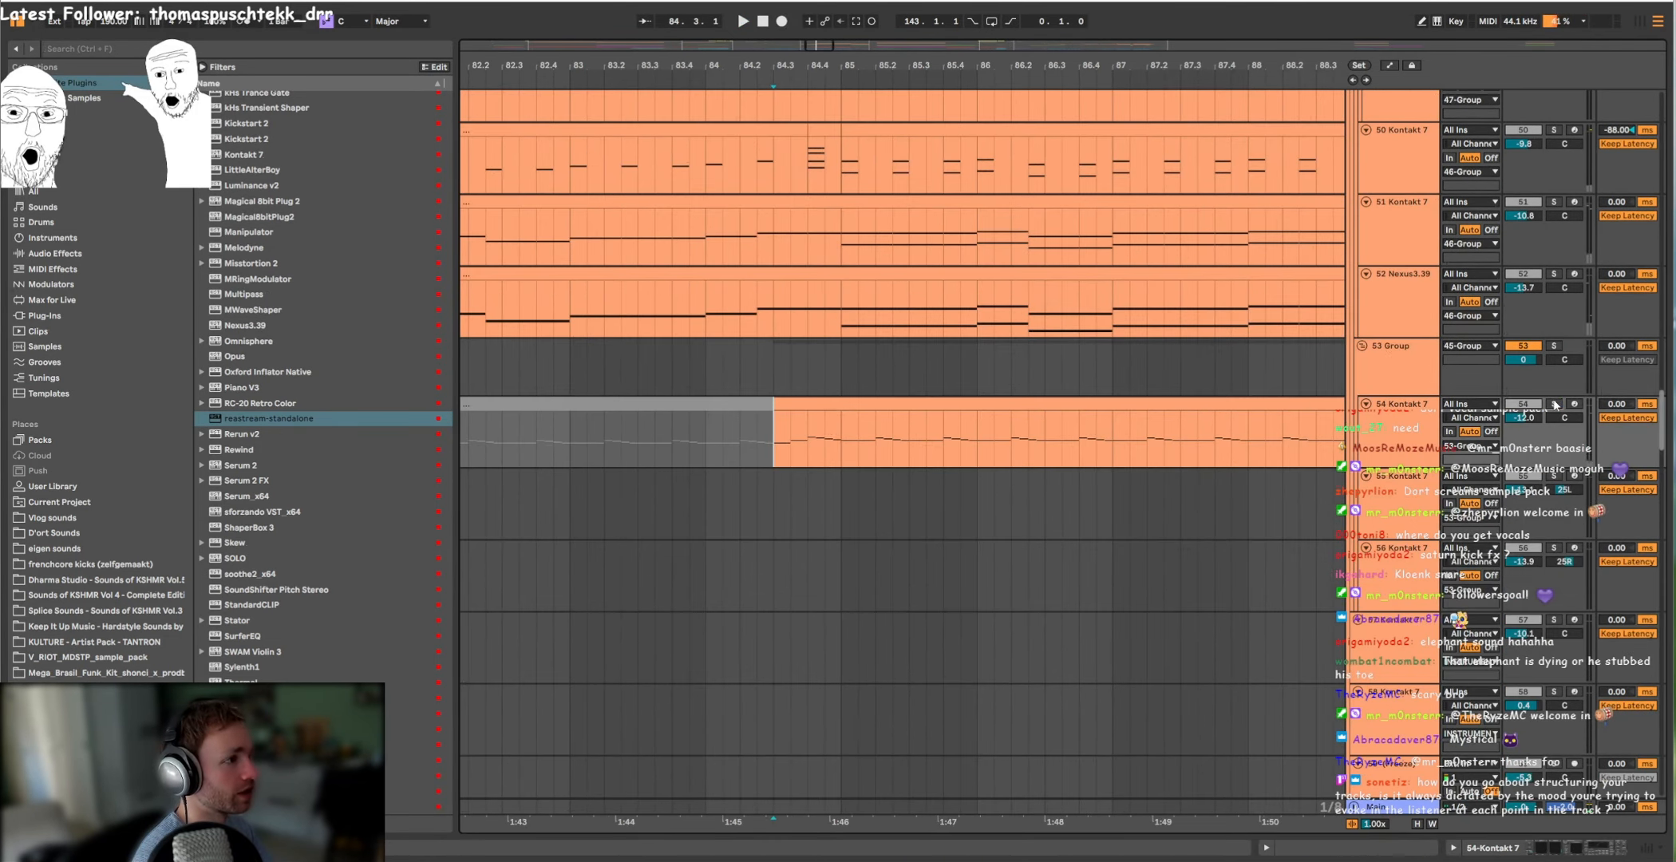
scroll(1070, 407, "down", 7)
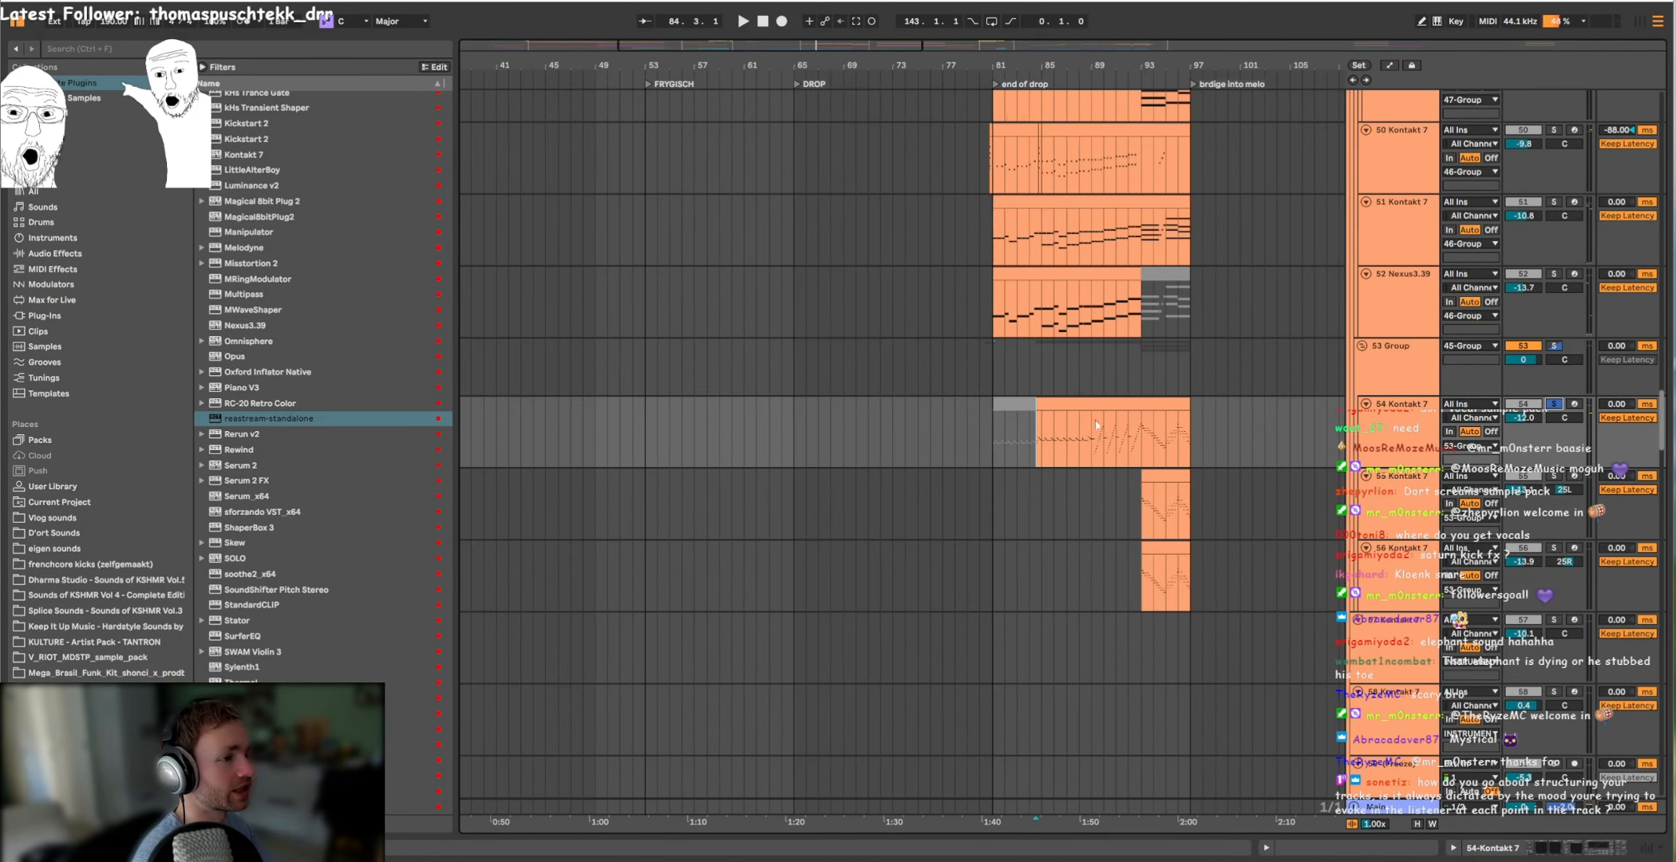
scroll(1080, 415, "up", 7)
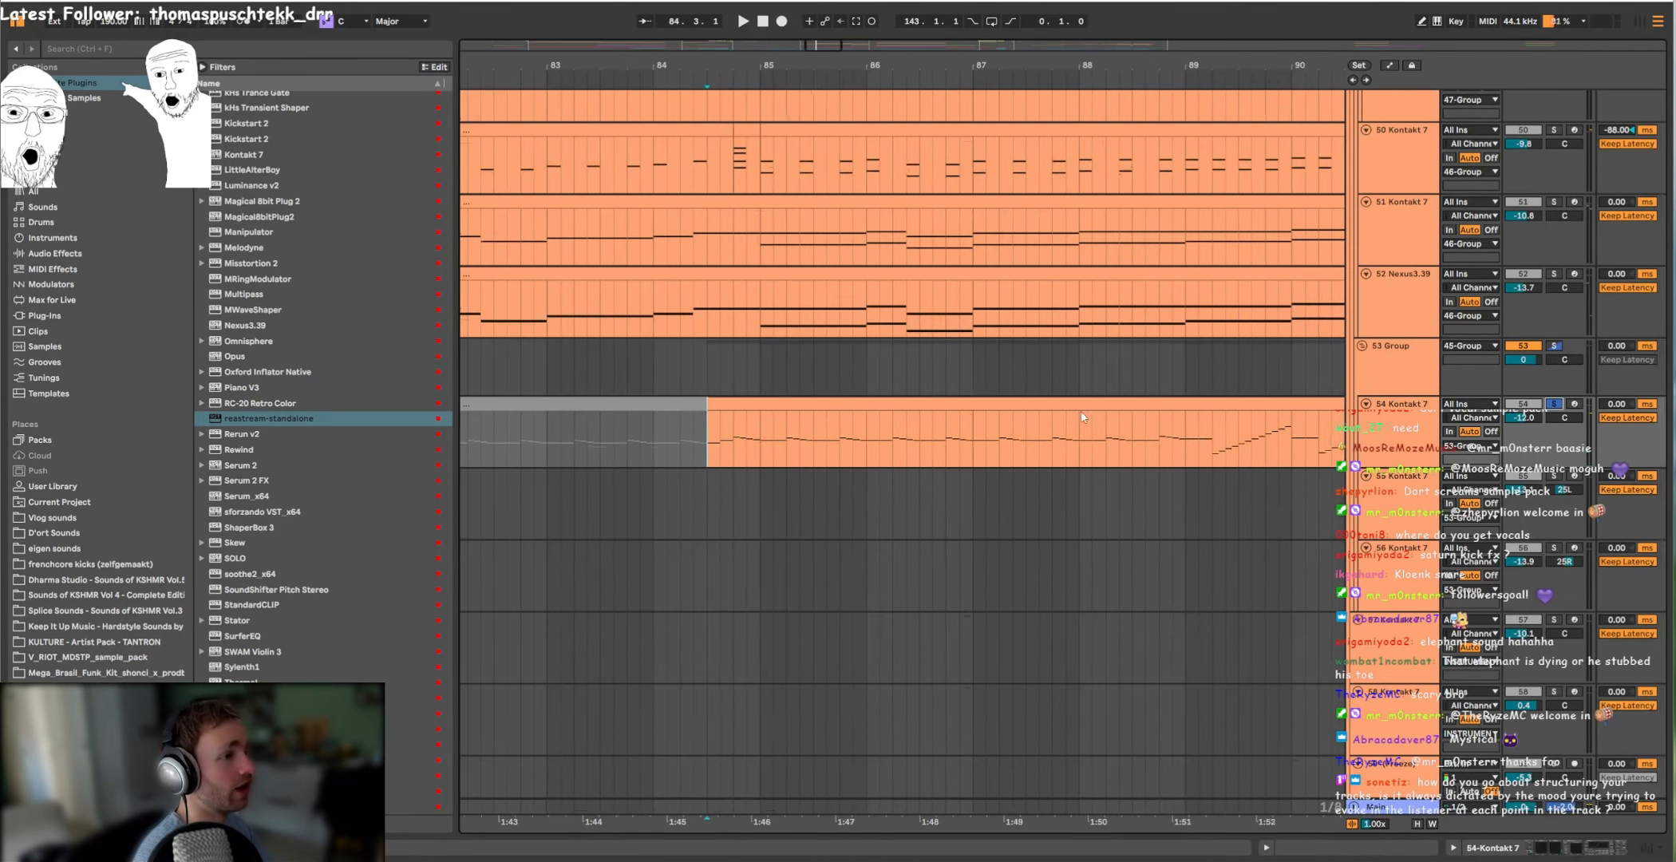
Step: Open the 54 Kontakt 7 clip that starts at bar 84.3 in an enlarged note editor and play it
scroll(1080, 410, "down", 5)
scroll(777, 392, "up", 2)
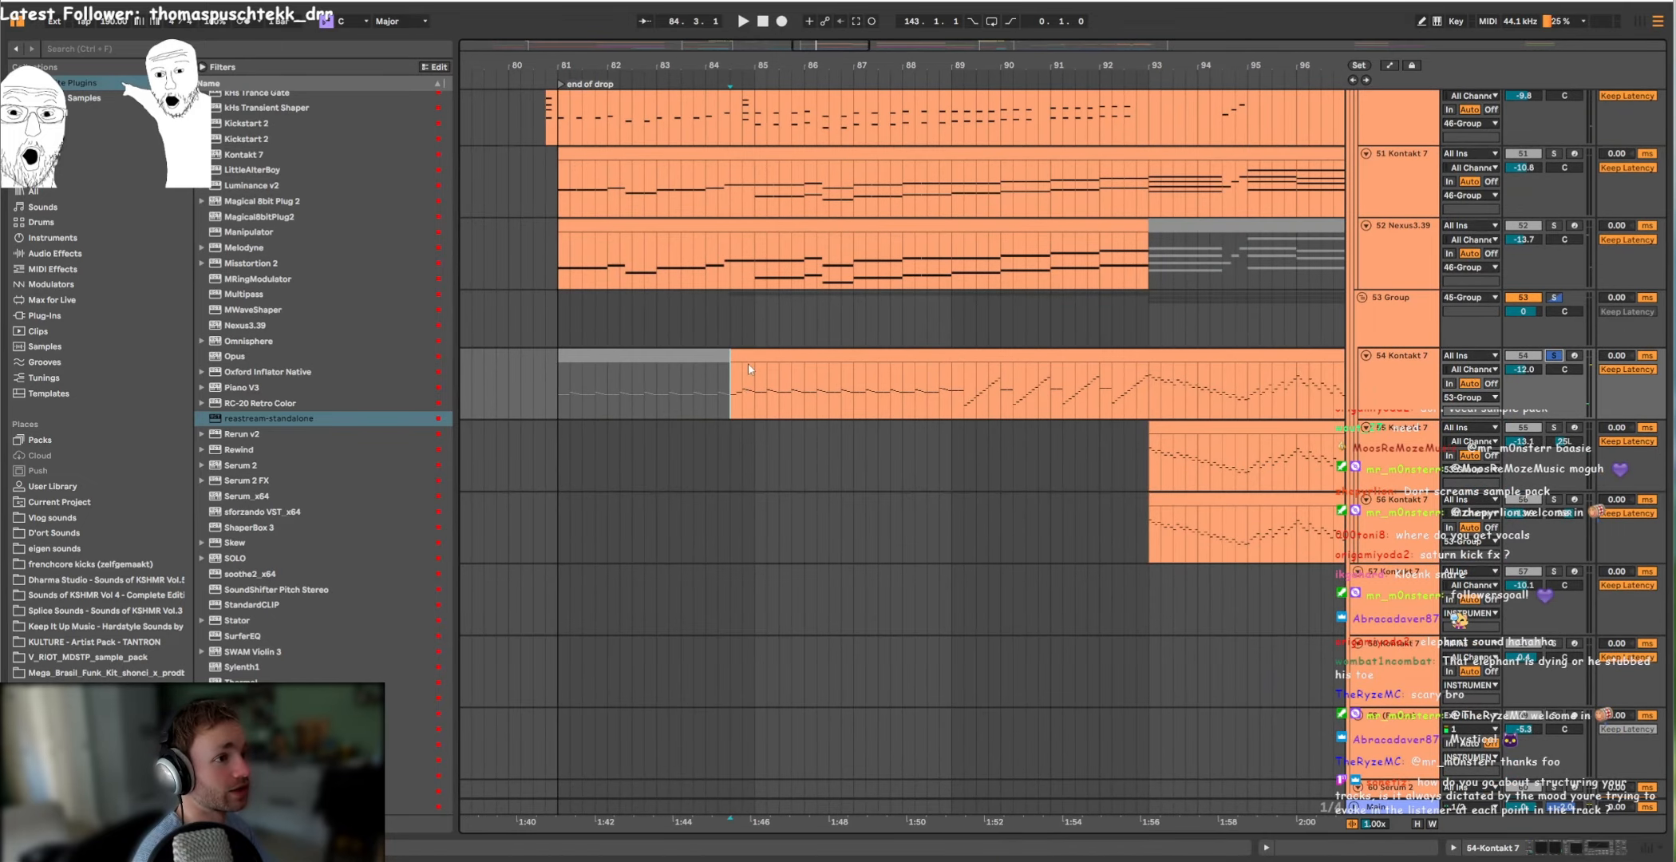
double_click(764, 368)
key("space")
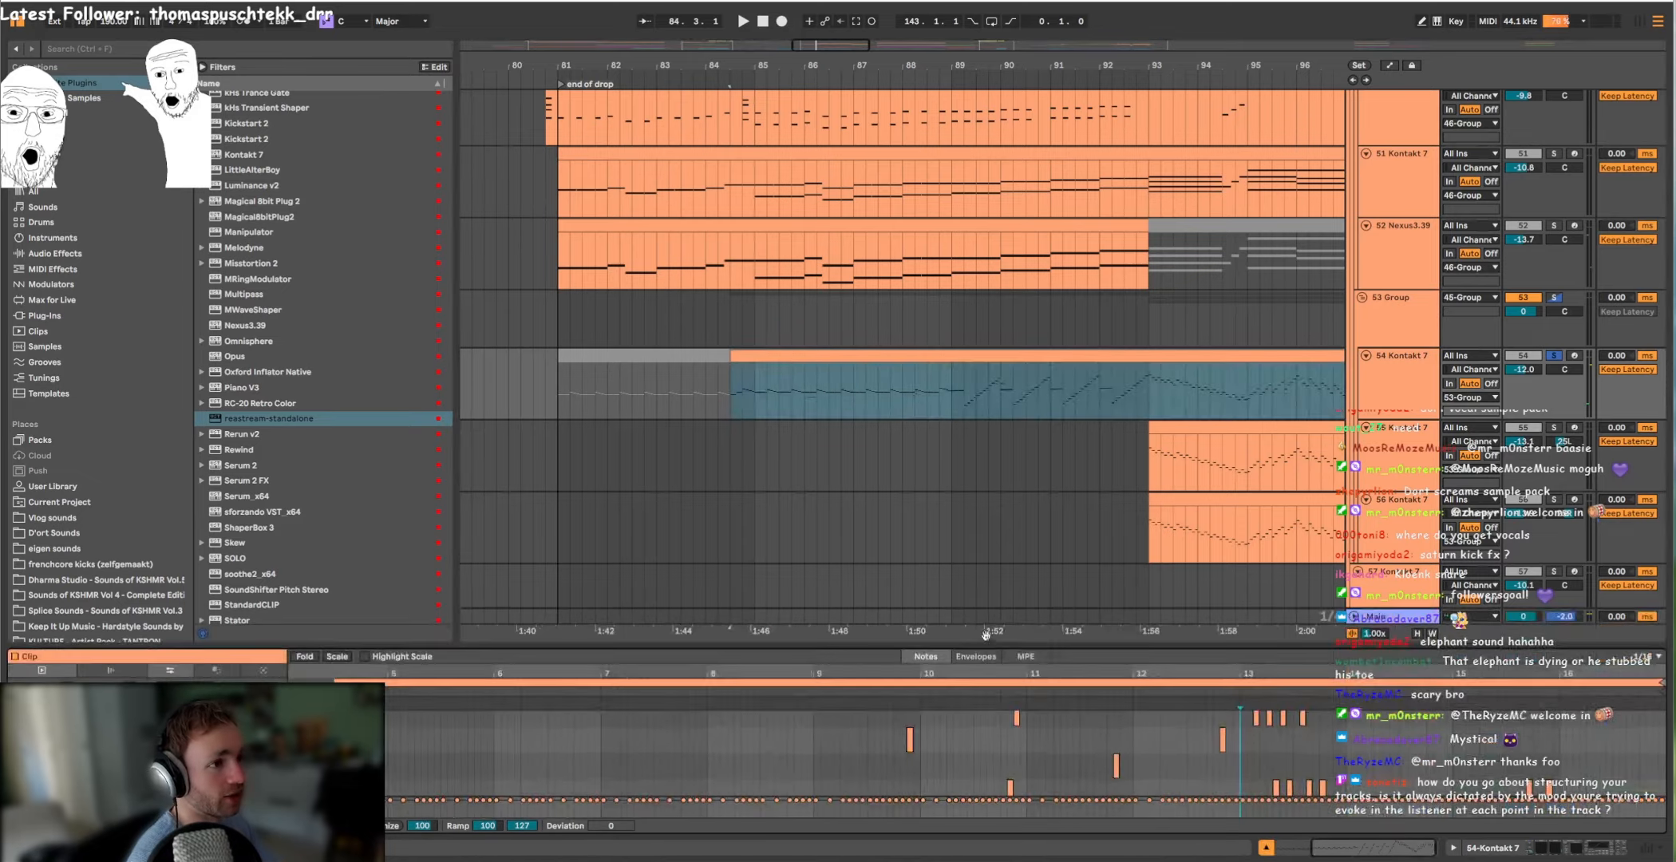
left_click_drag(859, 358, 685, 307, "ctrl+alt")
scroll(684, 306, "down", 4)
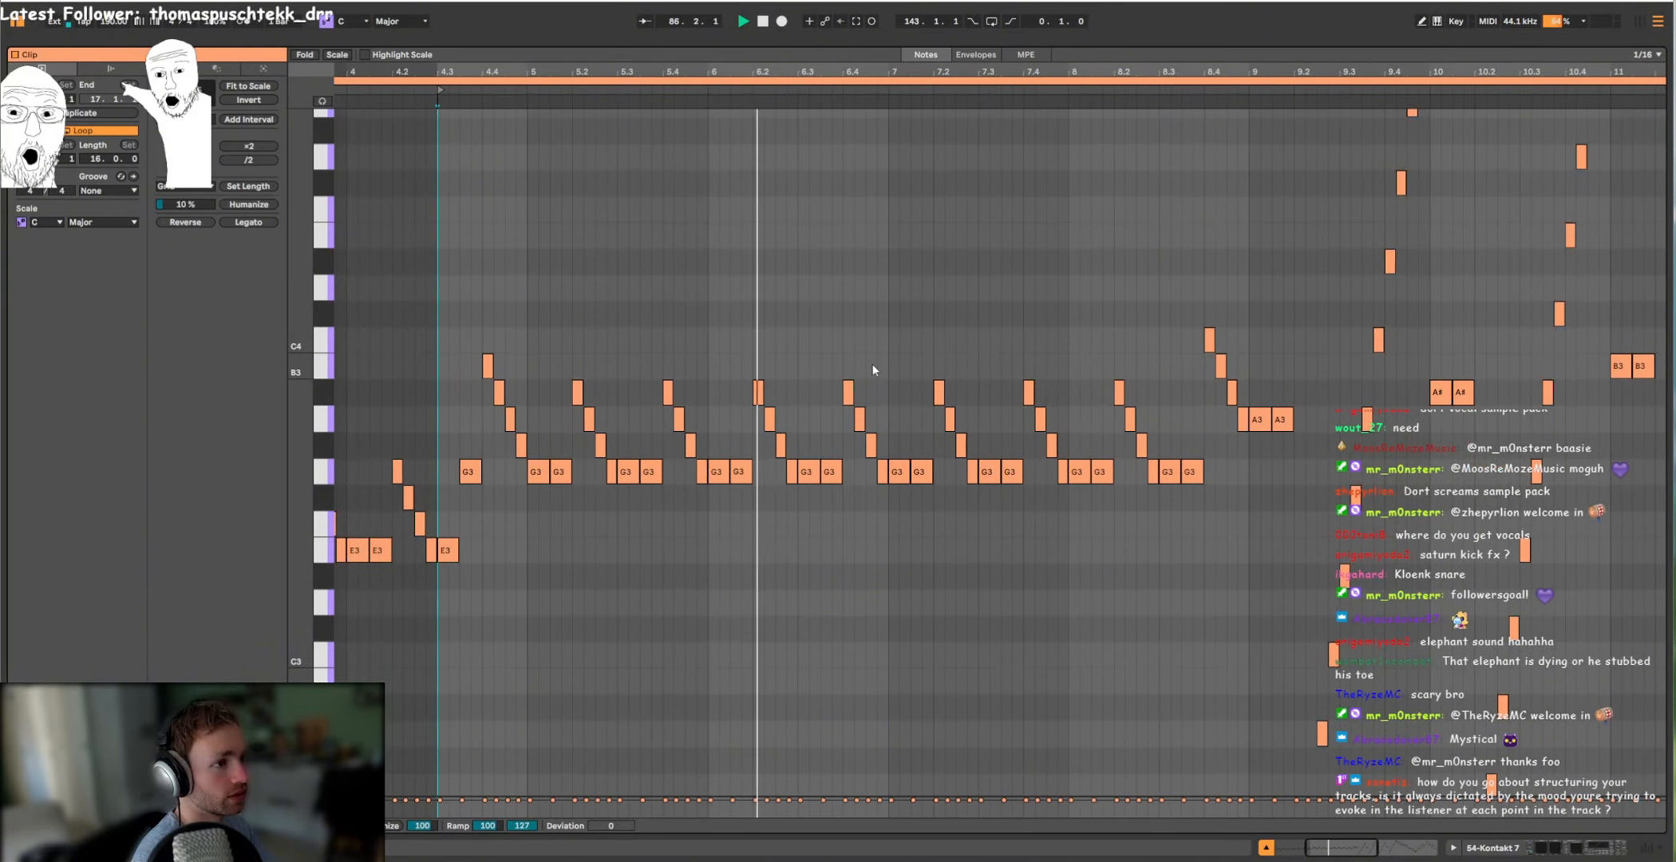
Step: Shrink the note editor back to the arrangement and place the playback start at bar 89 on the 54 Kontakt 7 track
left_click_drag(706, 240, 1229, 267, "ctrl+alt")
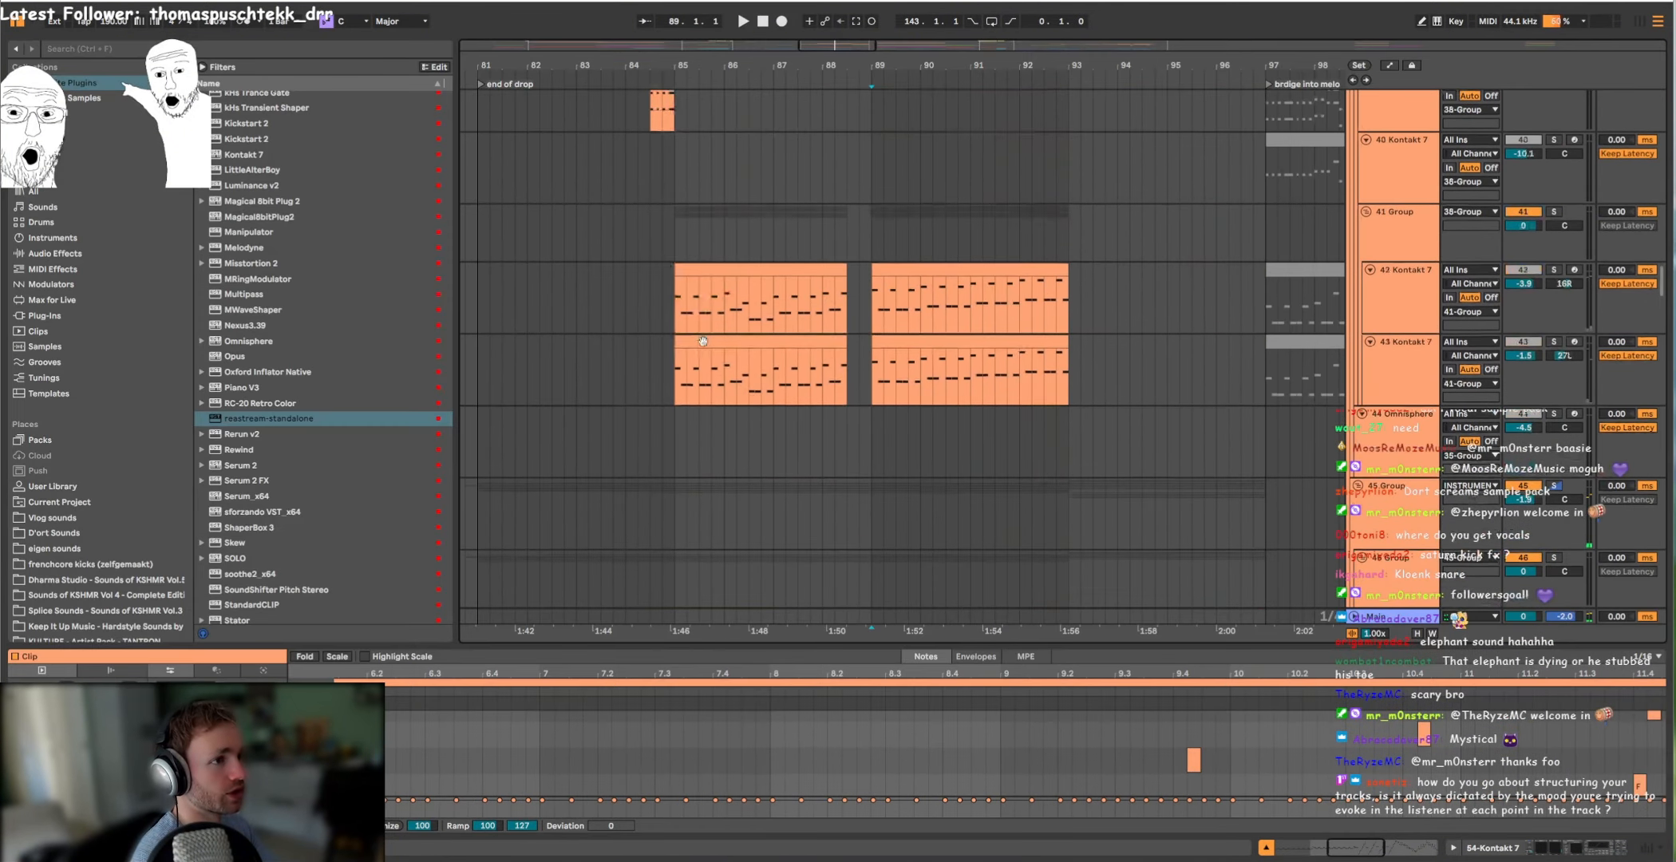
scroll(702, 342, "up", 15)
left_click(1030, 294)
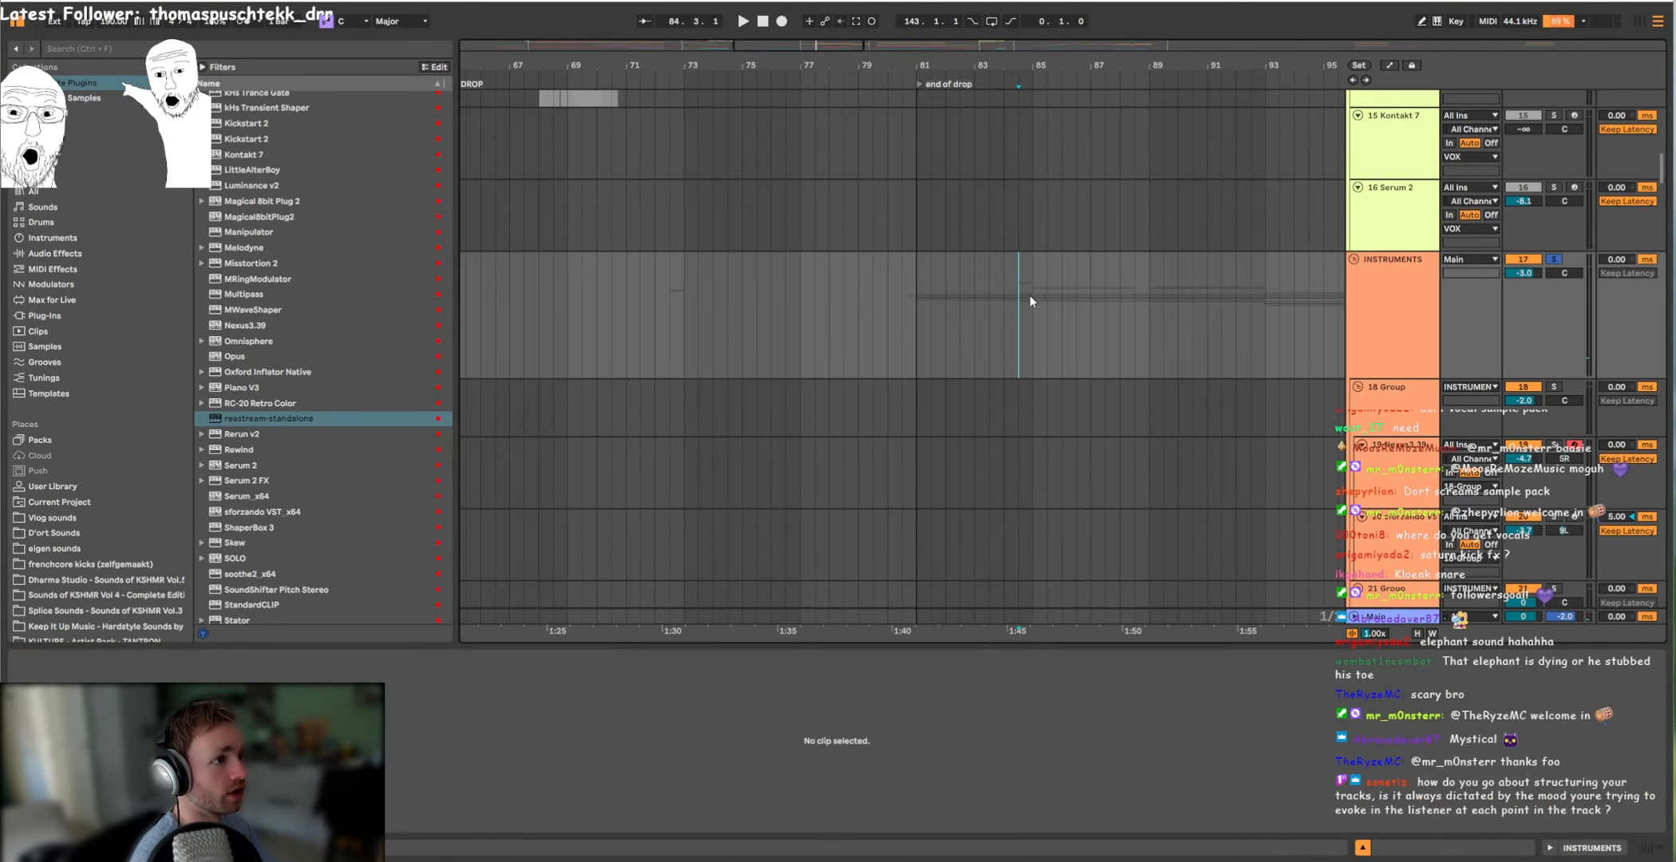
key("ctrl+z")
scroll(880, 362, "up", 3)
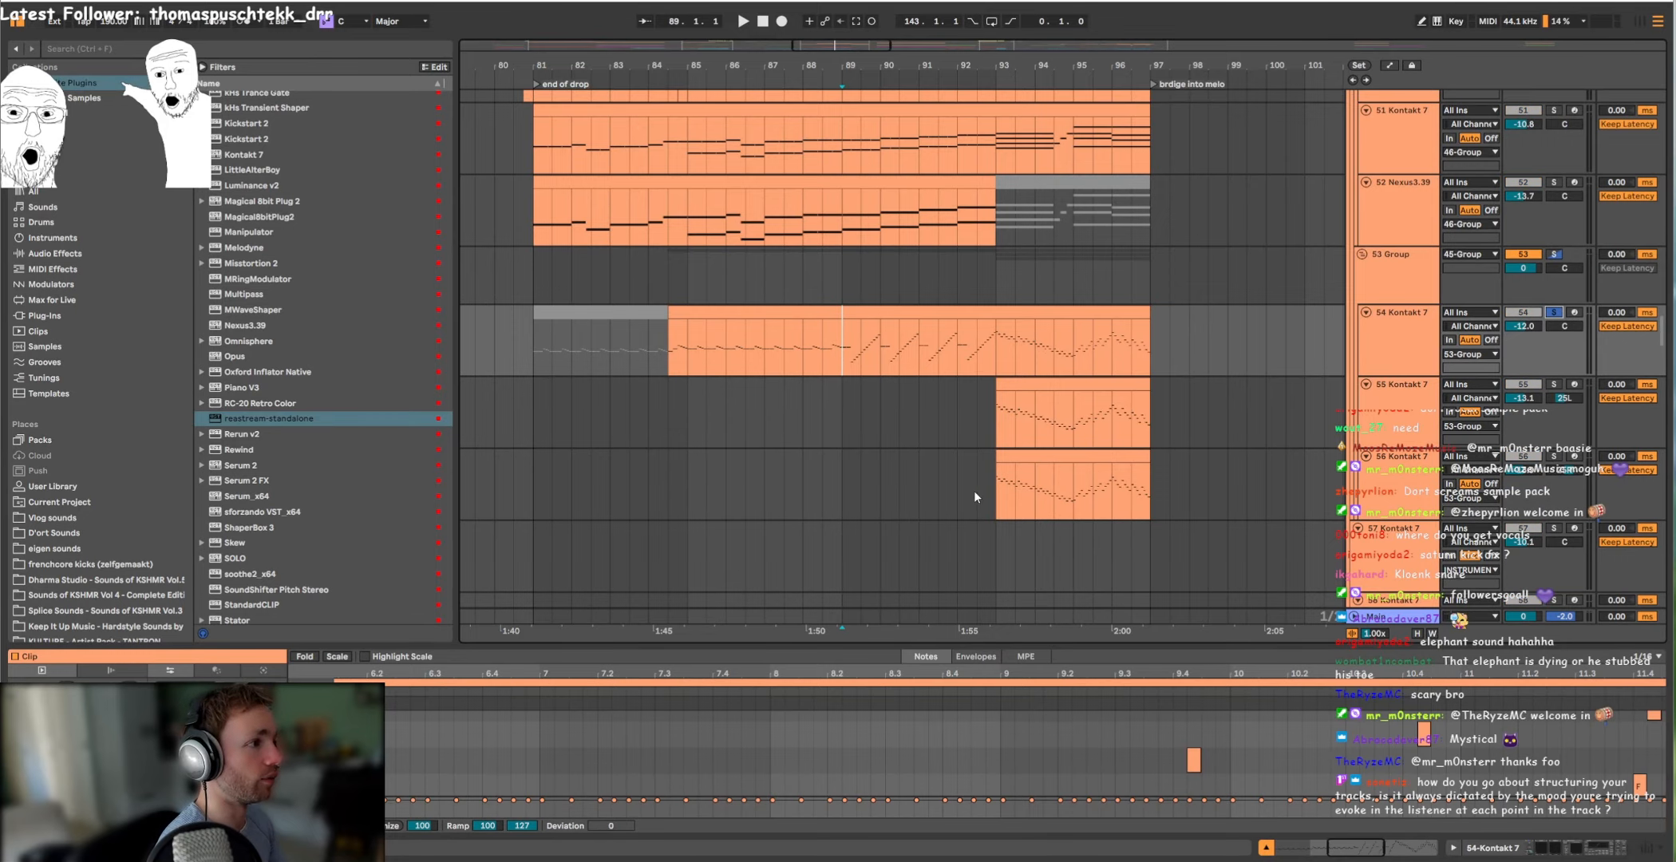
Step: Play the section from bar 93 with all layers and with the 48 Nexus3.39 clip soloed
key("space")
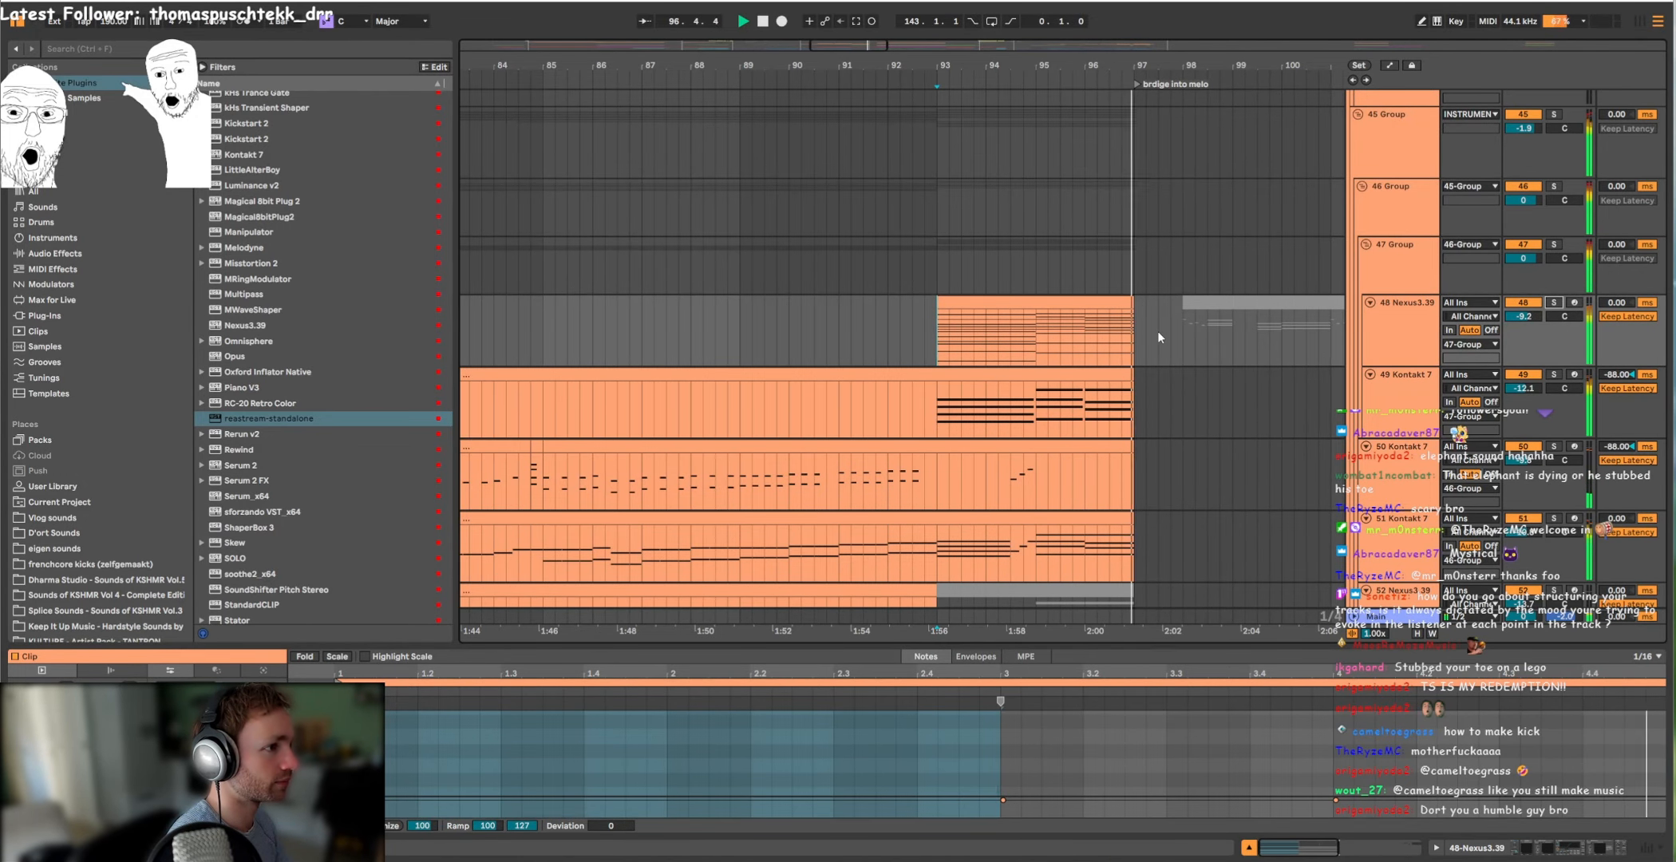
key("space")
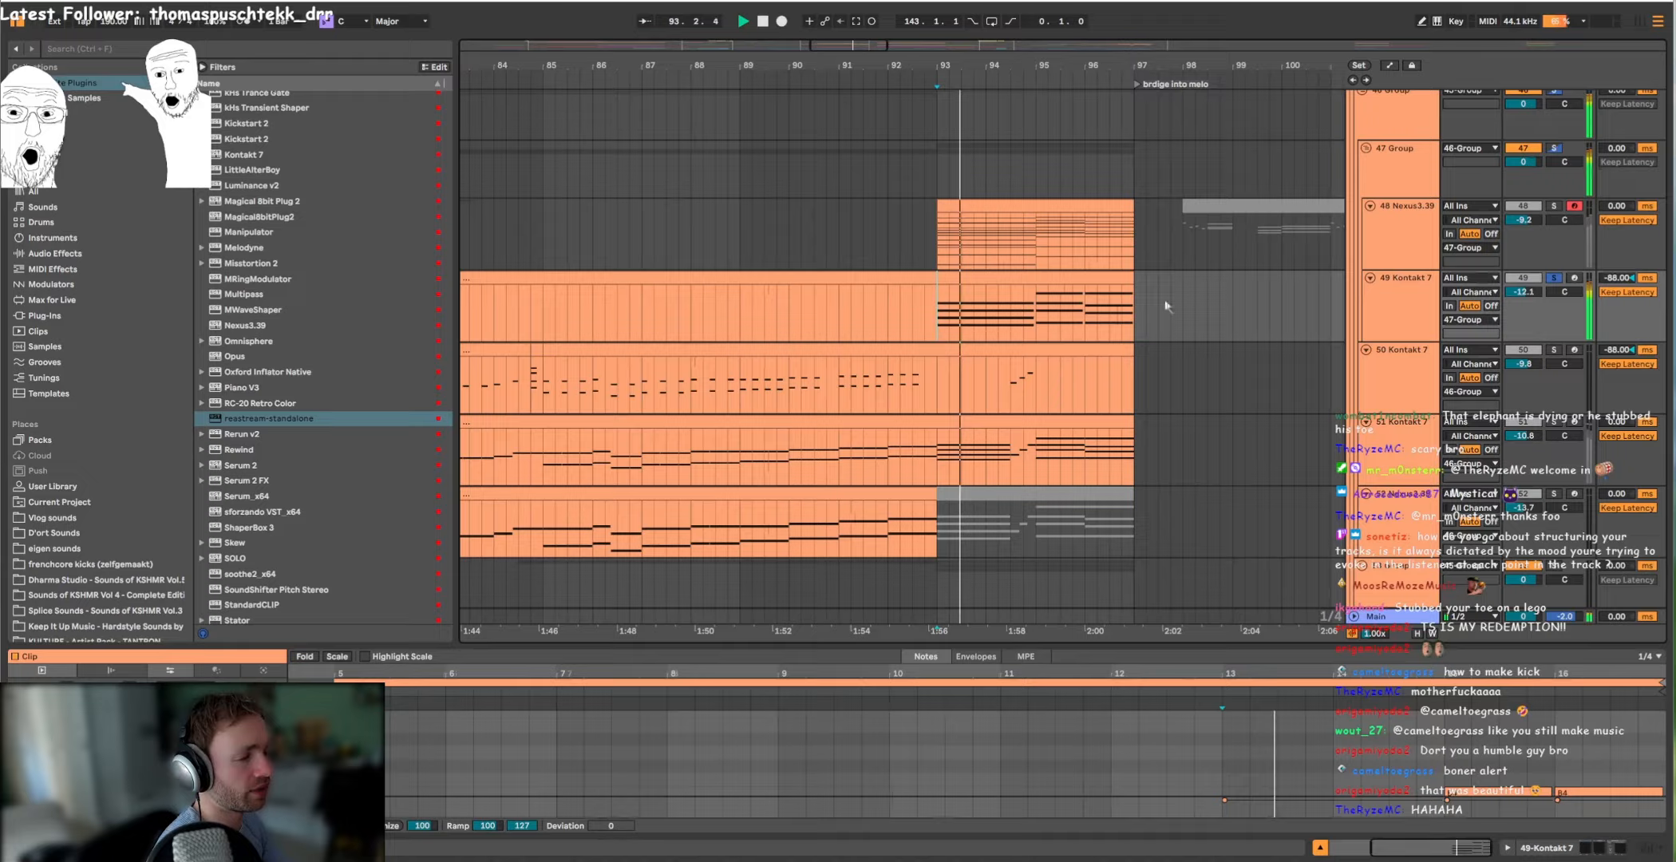
double_click(1427, 301)
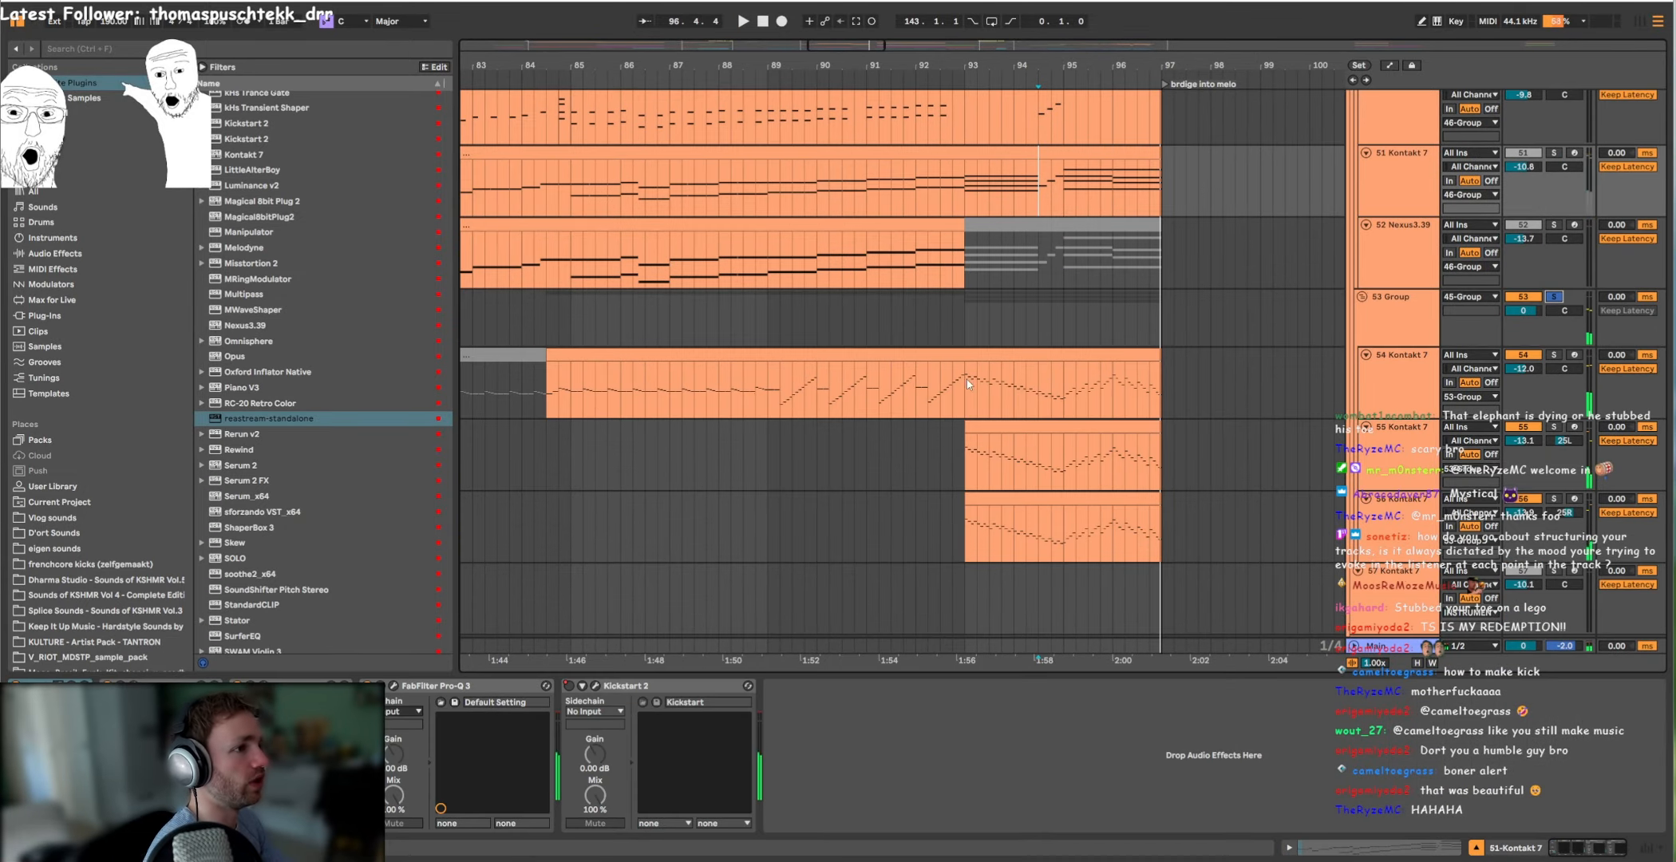
Step: Open the 54 Kontakt 7 clip in an enlarged note editor and examine its rising and falling note runs
left_click(975, 384)
double_click(989, 357)
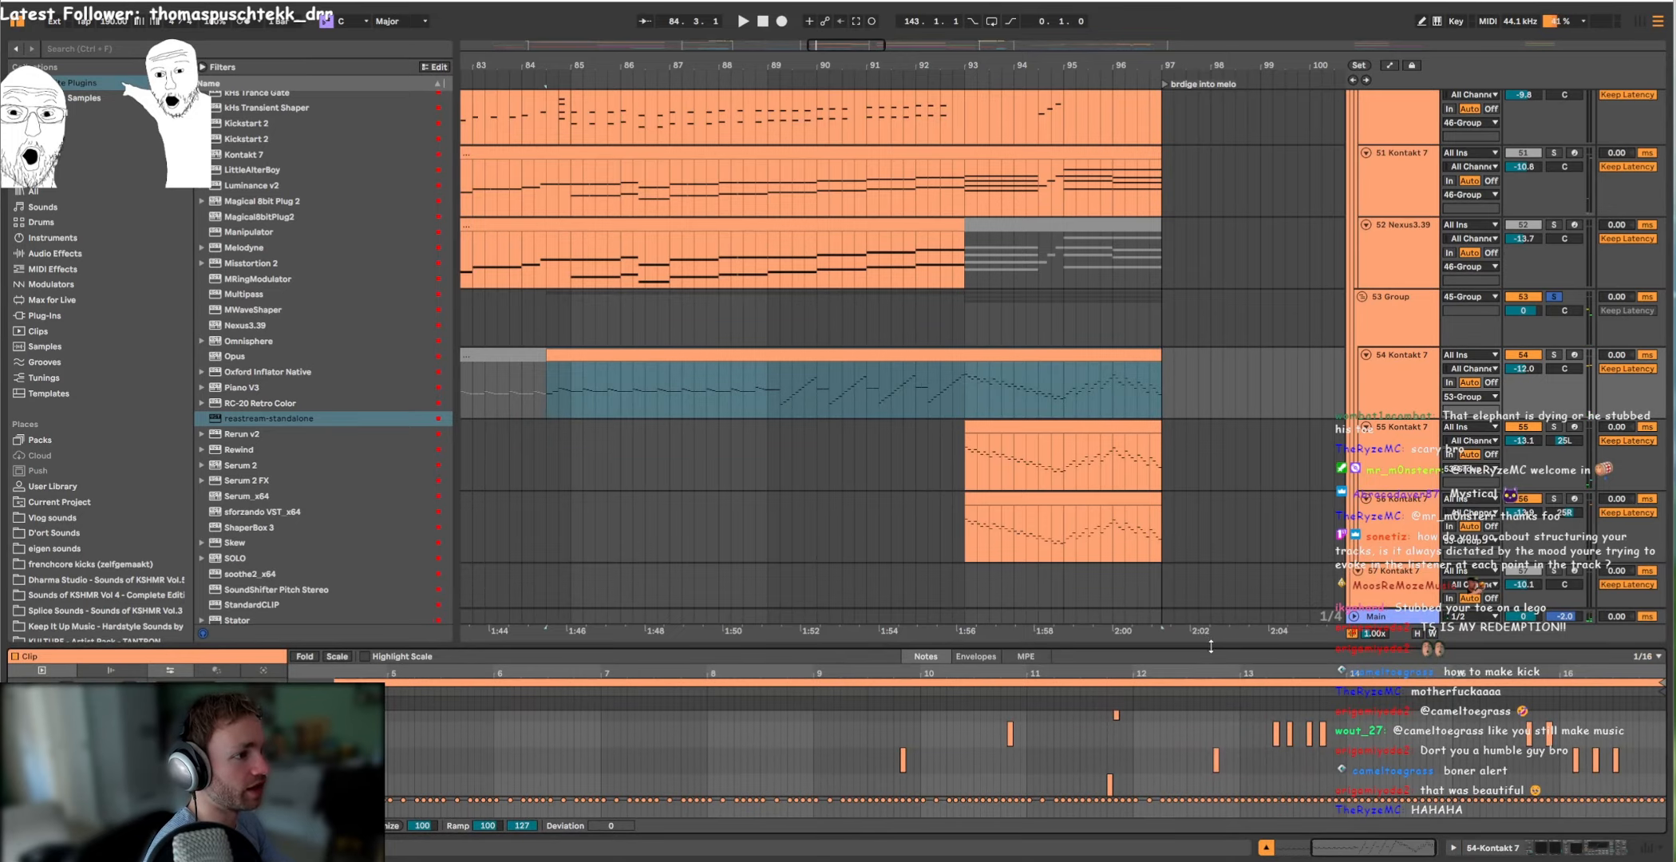
left_click_drag(1211, 646, 1221, 66)
scroll(1477, 334, "up", 6)
scroll(1246, 511, "down", 3)
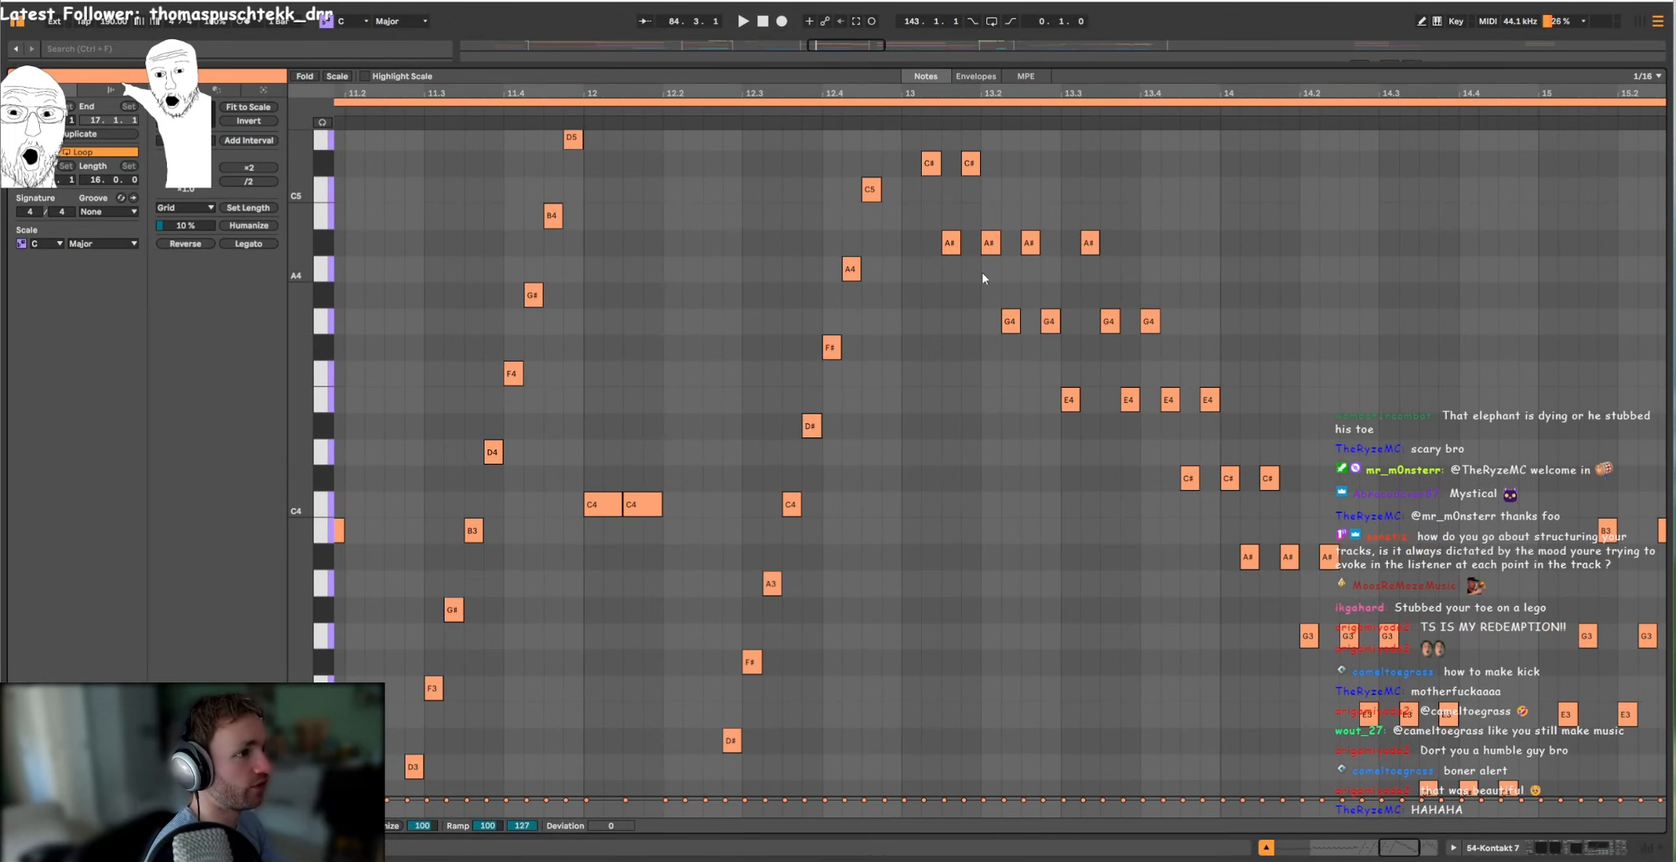
scroll(883, 392, "up", 1)
scroll(1038, 479, "down", 4)
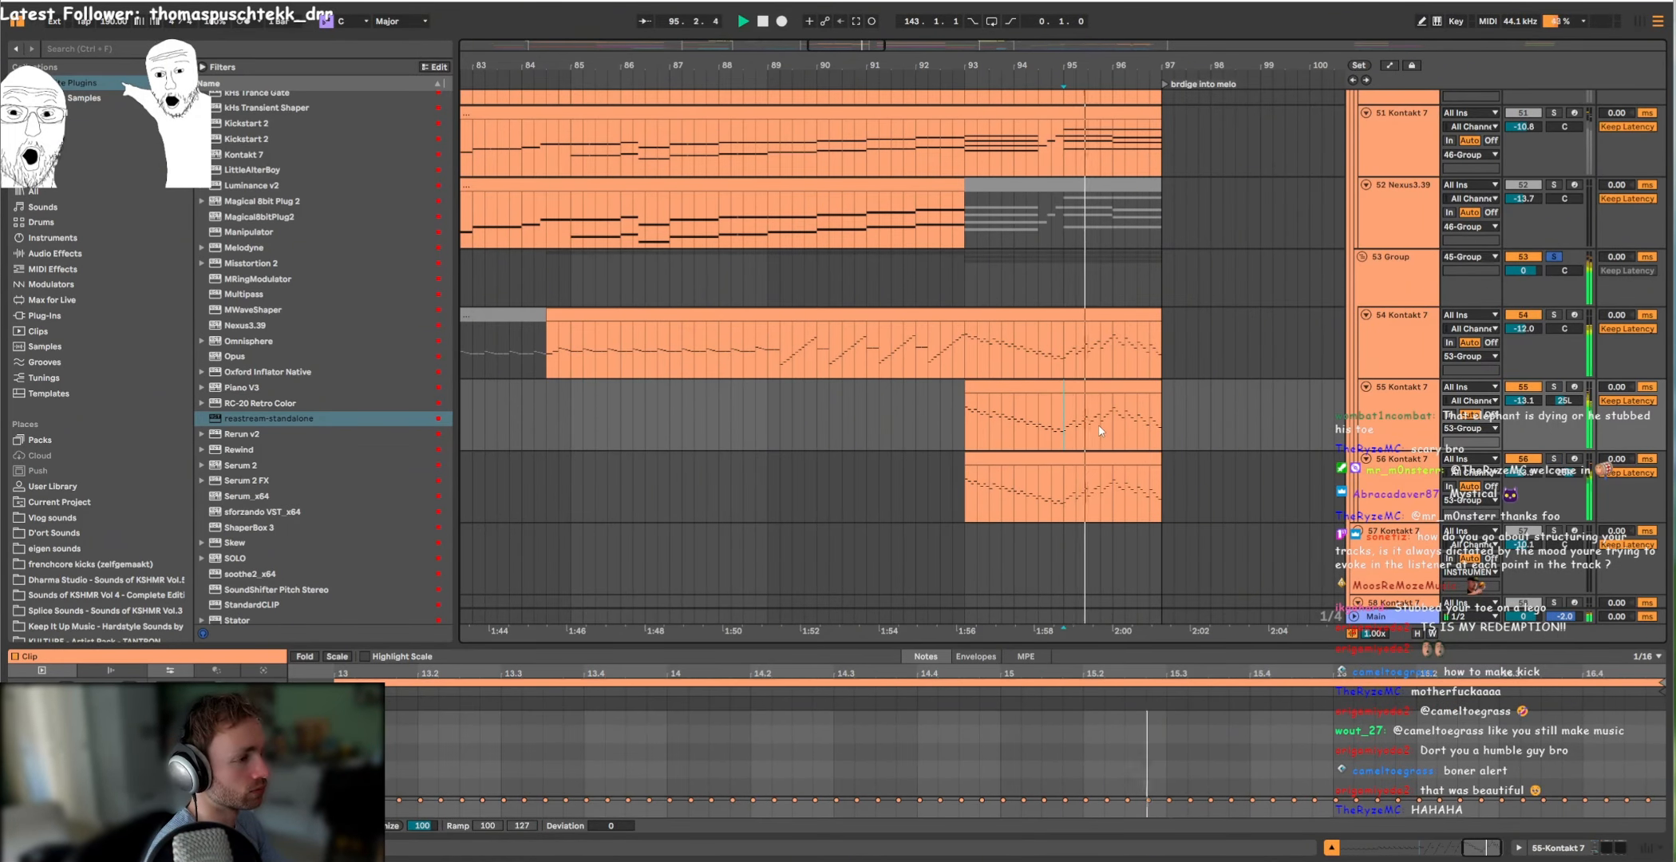
Step: Play the soloed 53 Group with its 55 and 56 Kontakt 7 parts from bar 95
scroll(1100, 431, "down", 11)
scroll(1078, 421, "up", 6)
key("space")
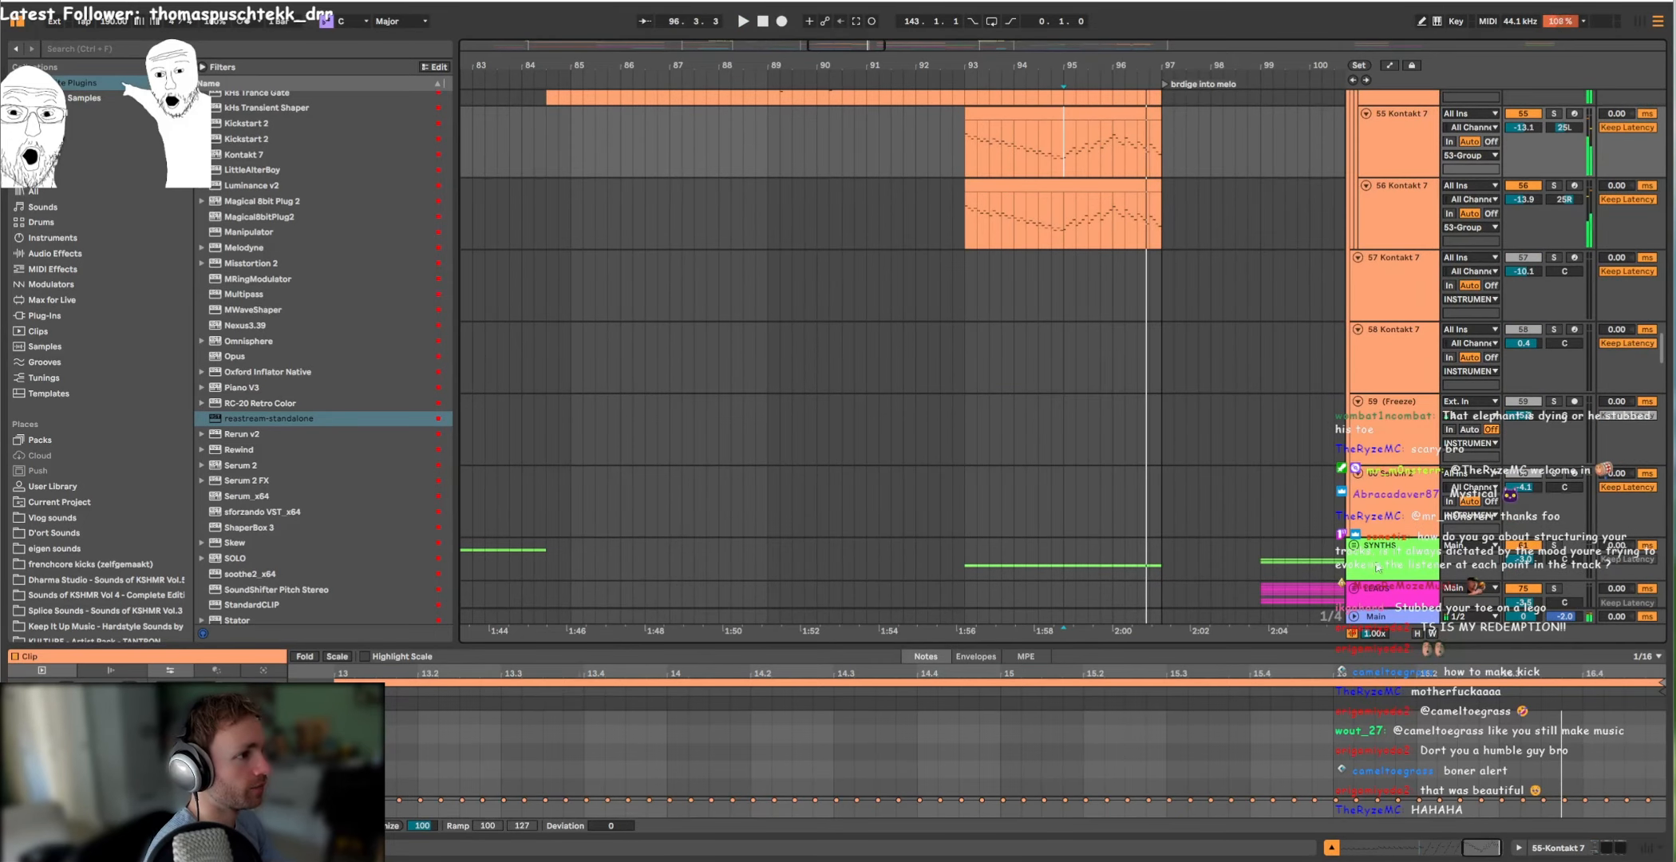
Step: Unfold the SYNTHS group, then solo and play the 71 Serum 2 track from bar 93
left_click(1355, 546)
scroll(1084, 422, "down", 16)
left_click(1036, 391)
scroll(1036, 414, "up", 10)
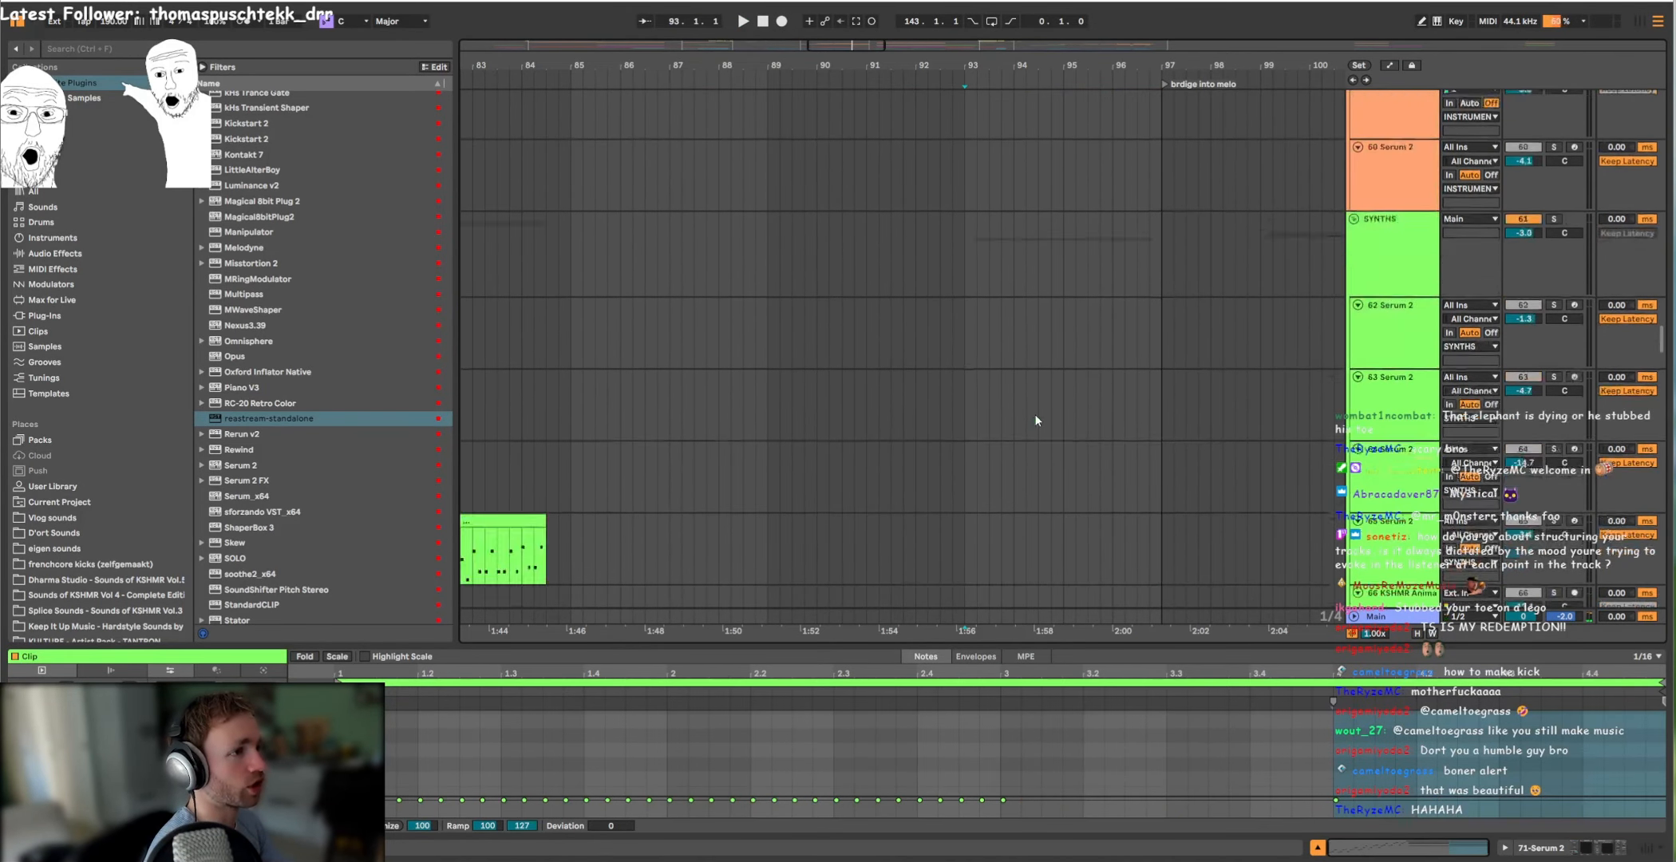
scroll(1038, 409, "down", 8)
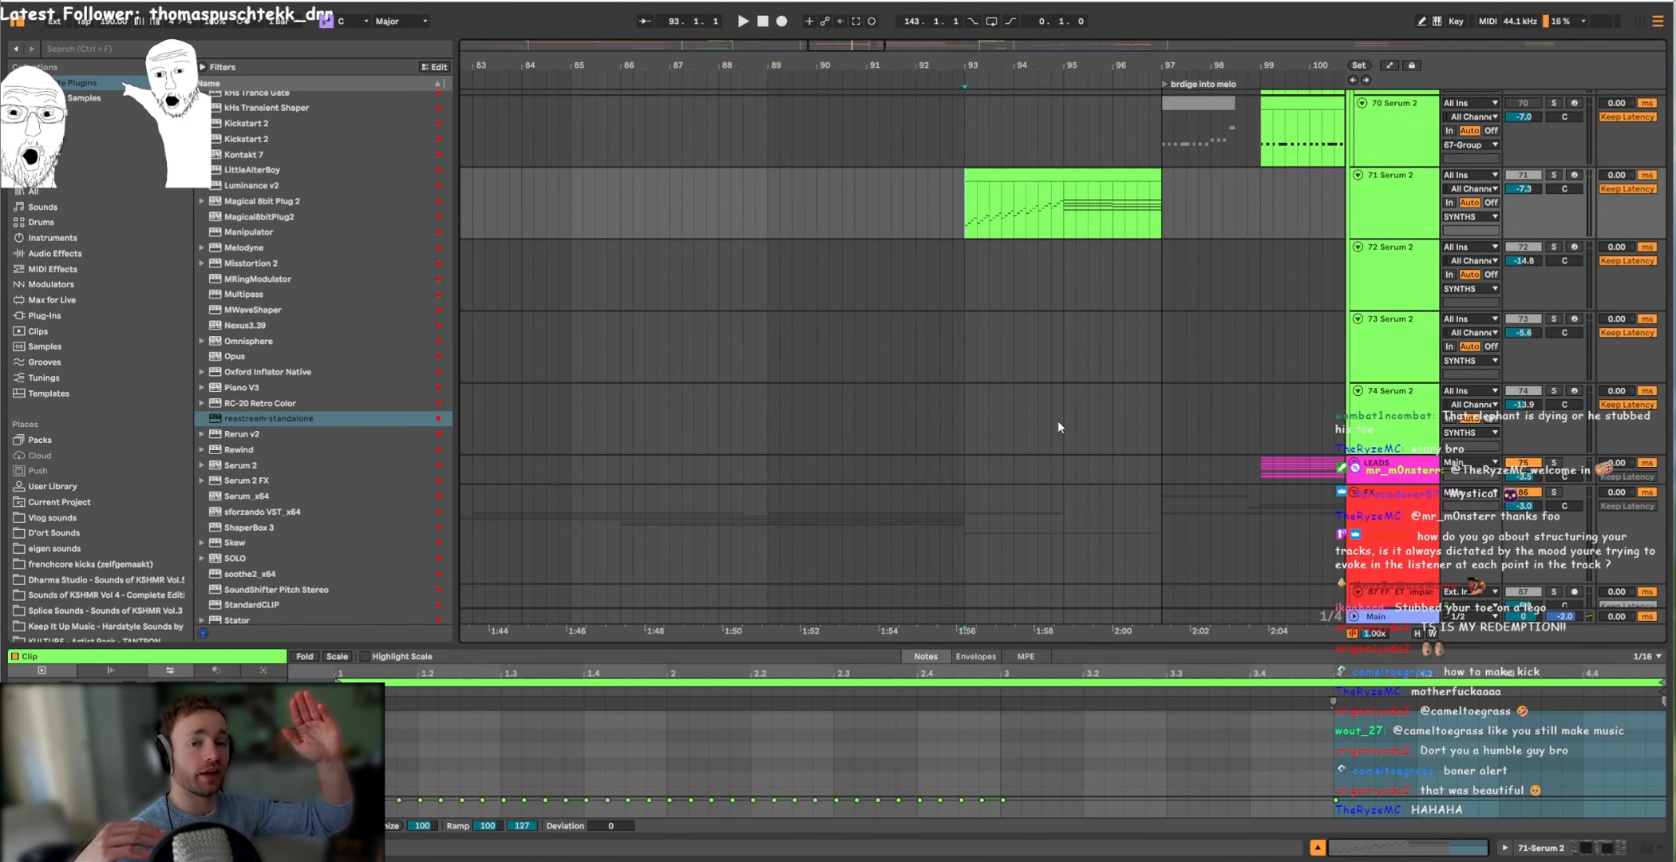
left_click(1555, 174)
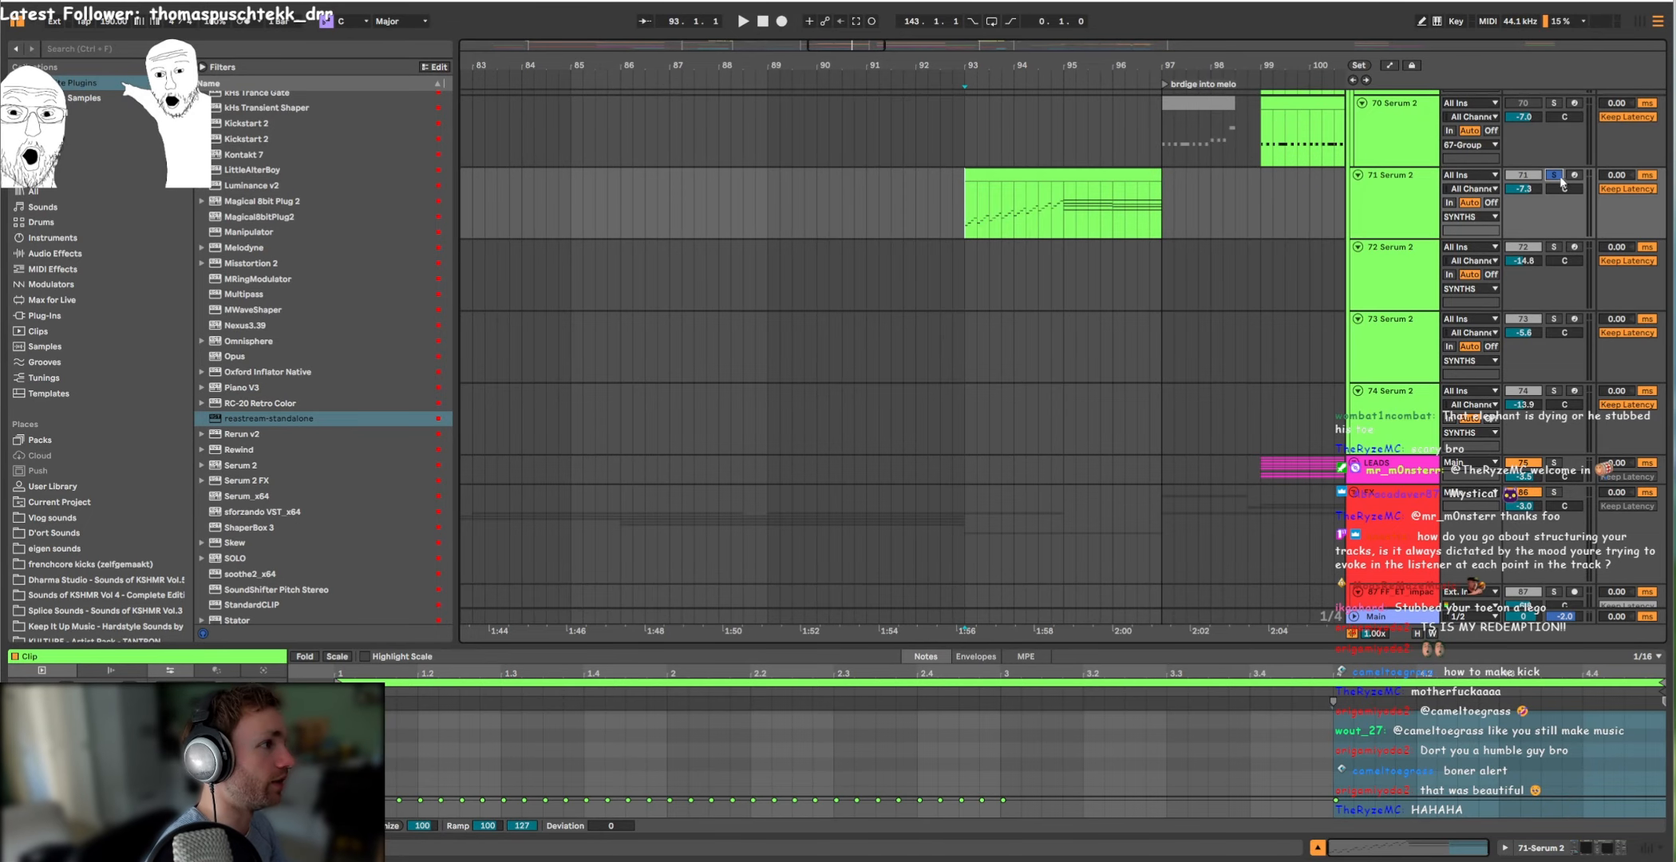
scroll(1149, 277, "up", 3)
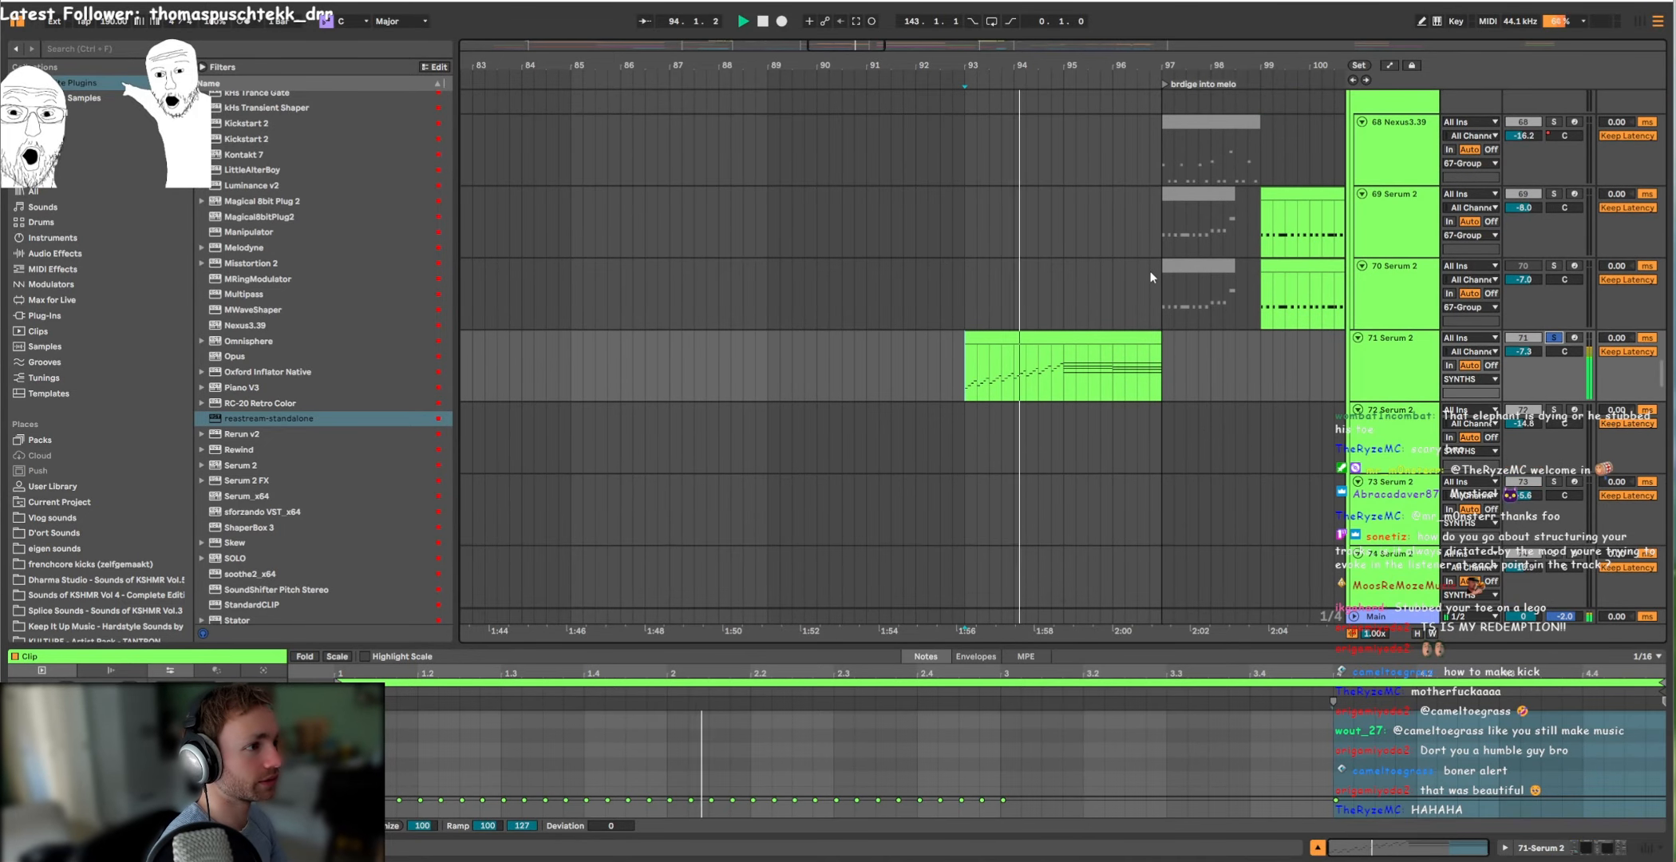
scroll(1062, 272, "up", 10)
Step: Play the section after the brdige into melo marker, including the TS_HMD drum loop on track 126
left_click(964, 274)
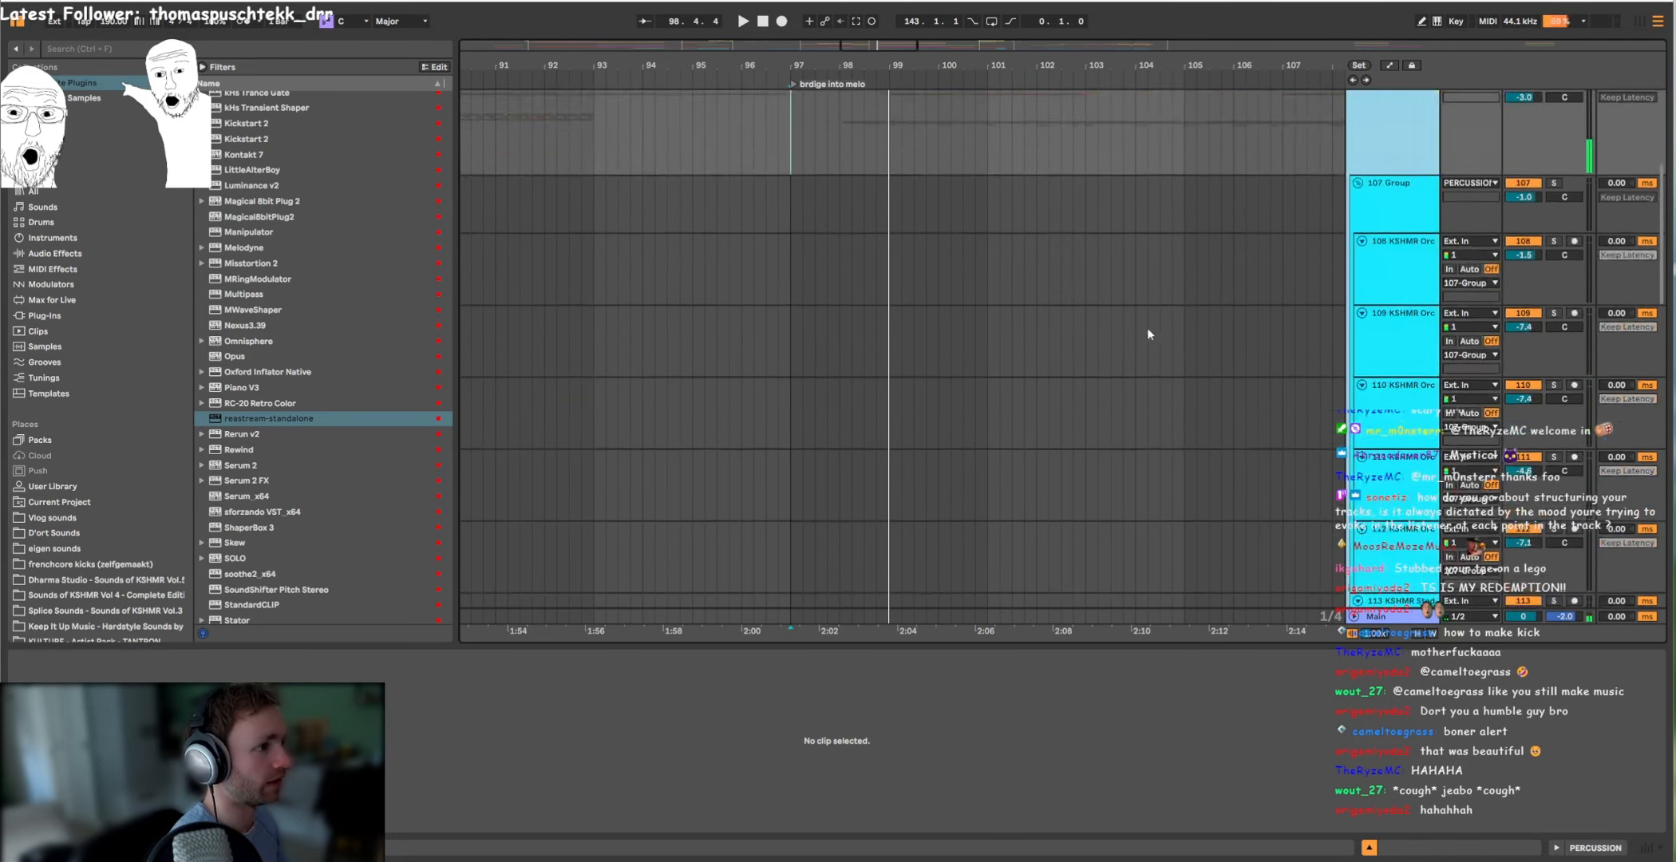
scroll(1147, 334, "down", 12)
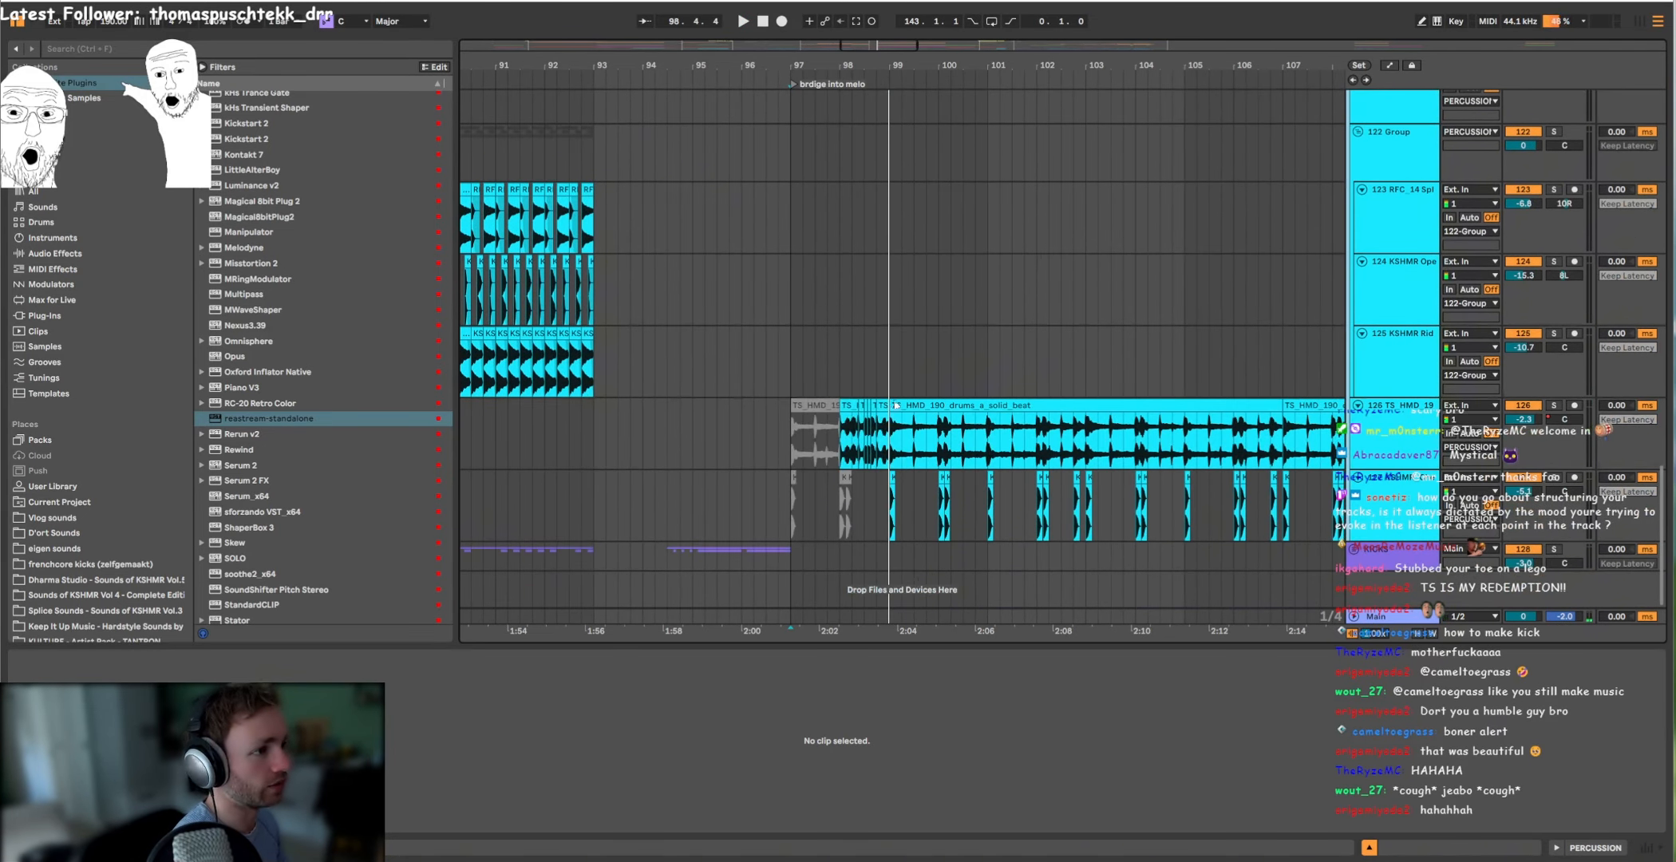
left_click(1143, 435)
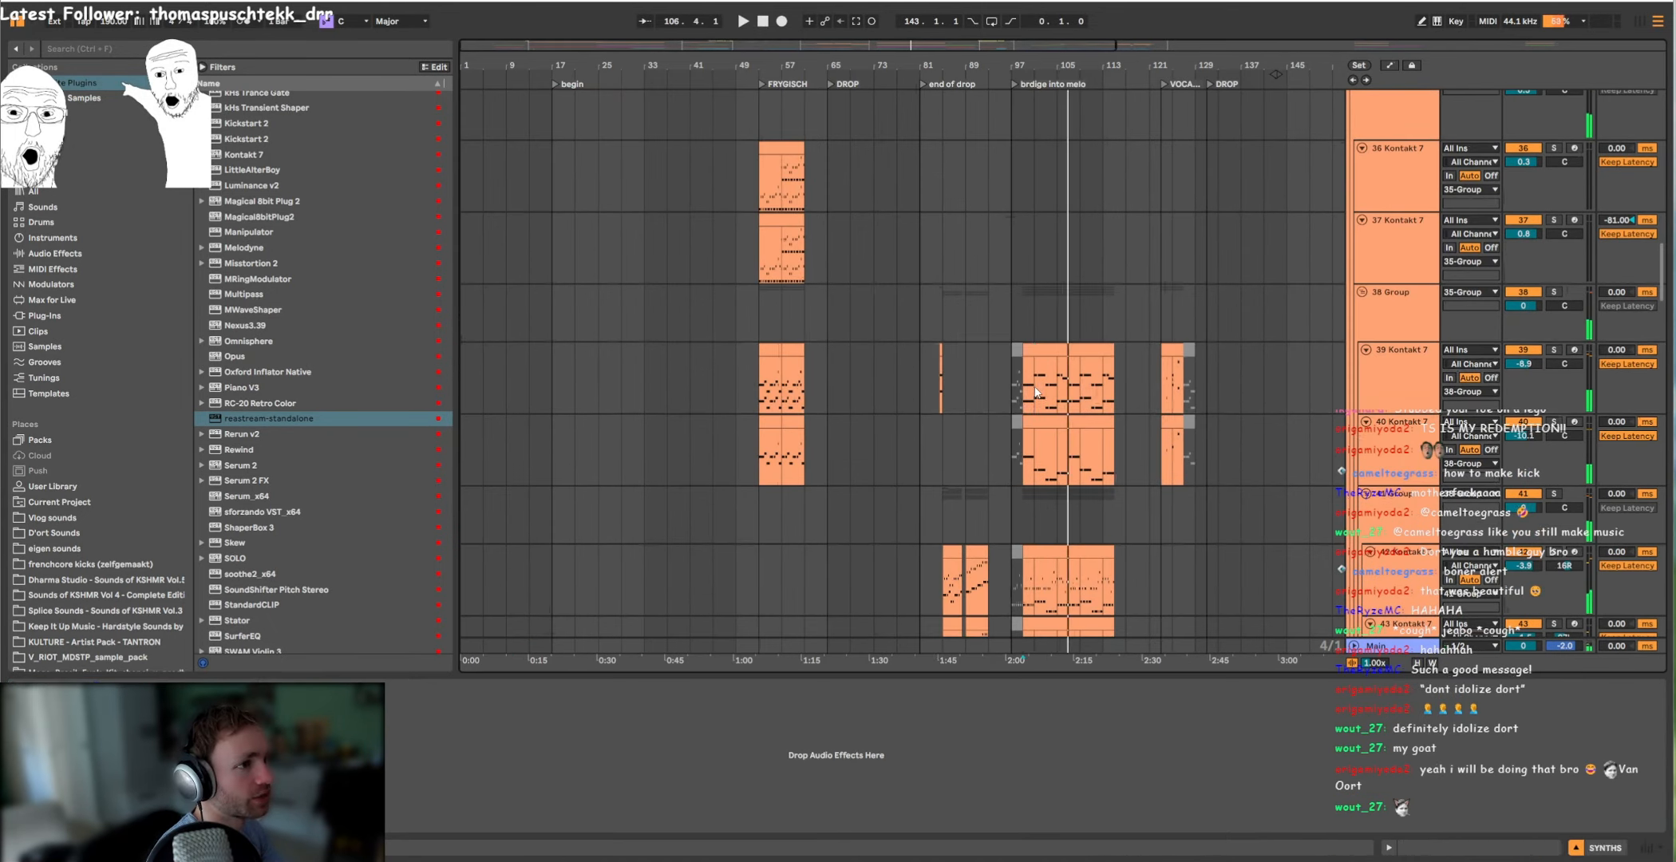
Step: Place playback at bar 99 on the 39 Kontakt 7 track and play the instrument layers
left_click(1025, 397)
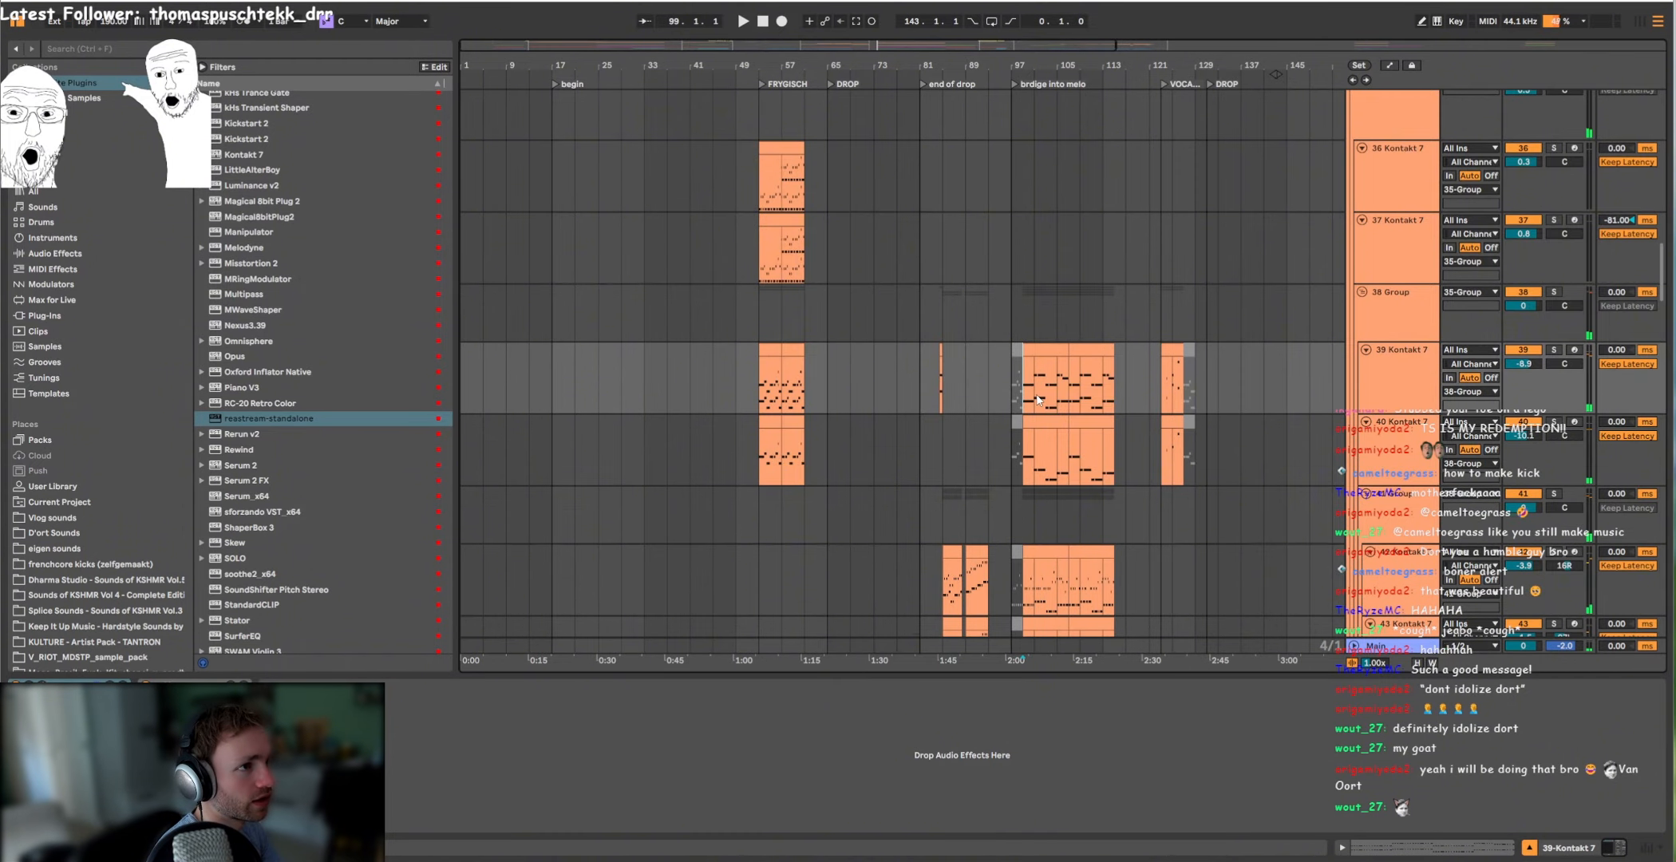
scroll(1038, 399, "down", 2)
scroll(1042, 393, "up", 3)
scroll(1045, 393, "up", 5)
key("space")
scroll(1046, 393, "down", 2)
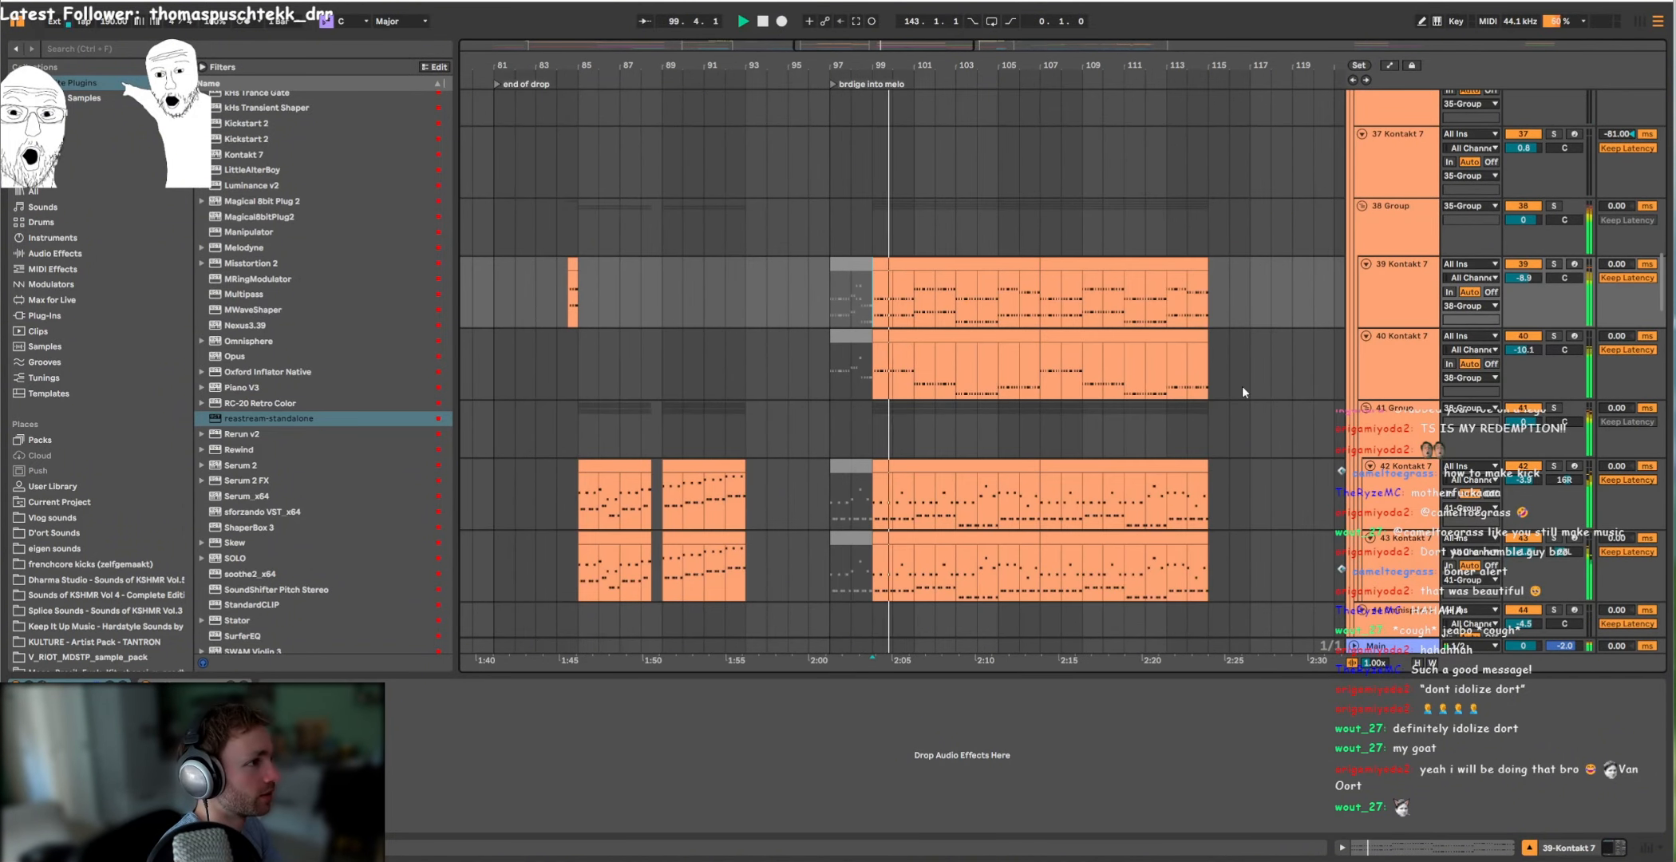
Step: Solo the 82 Serum 2 lead and play its clip from bar 107
scroll(1241, 384, "down", 3)
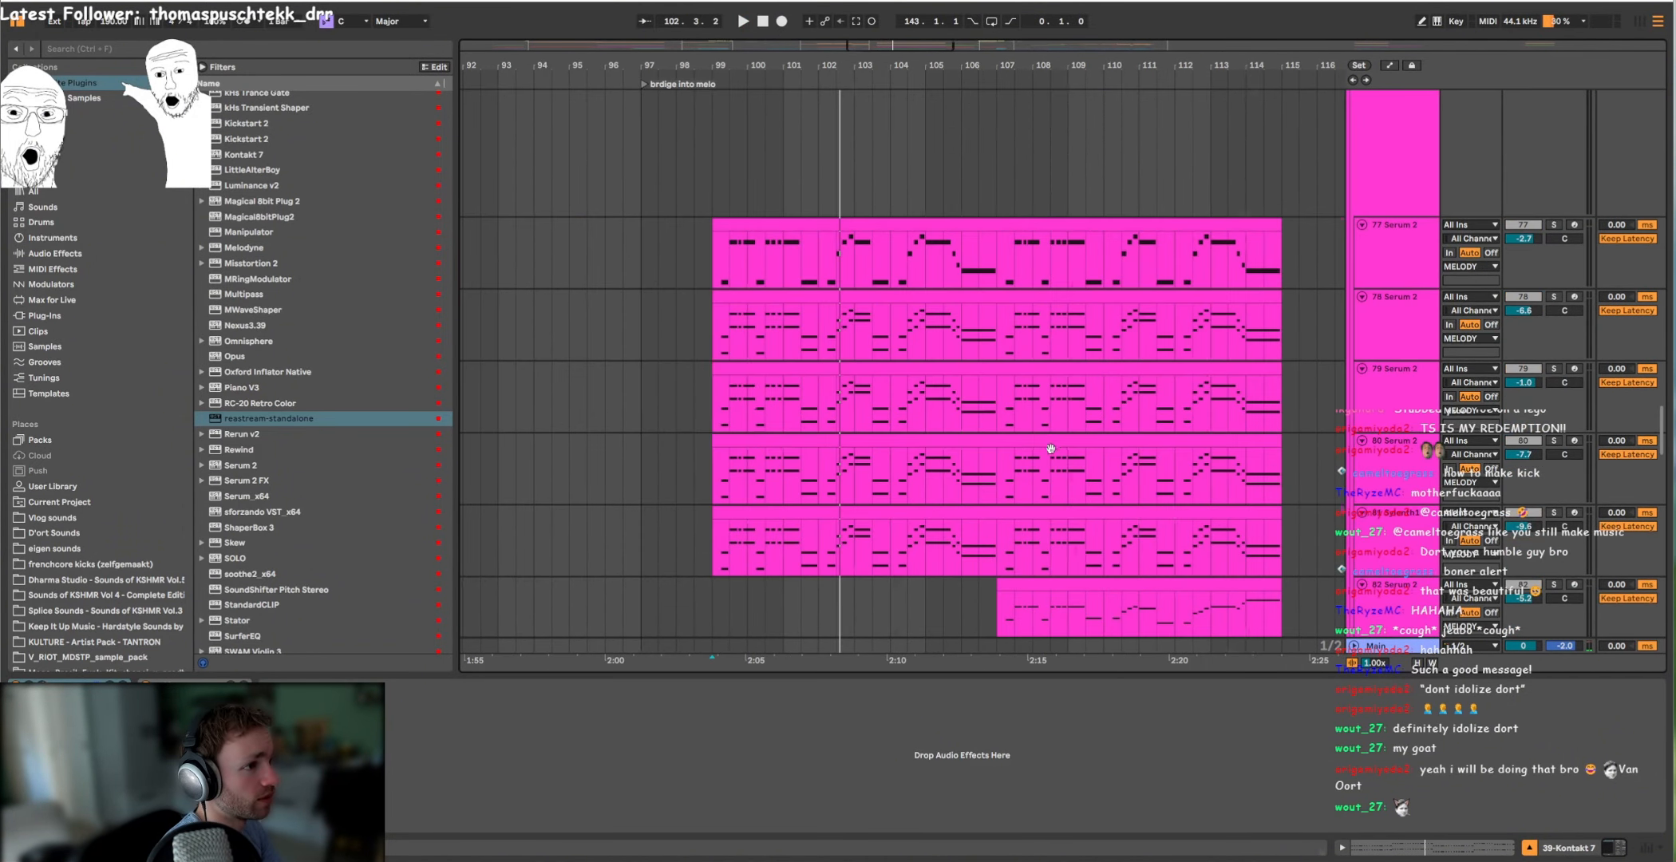
scroll(1051, 448, "up", 4)
scroll(1029, 447, "down", 3)
left_click(941, 420)
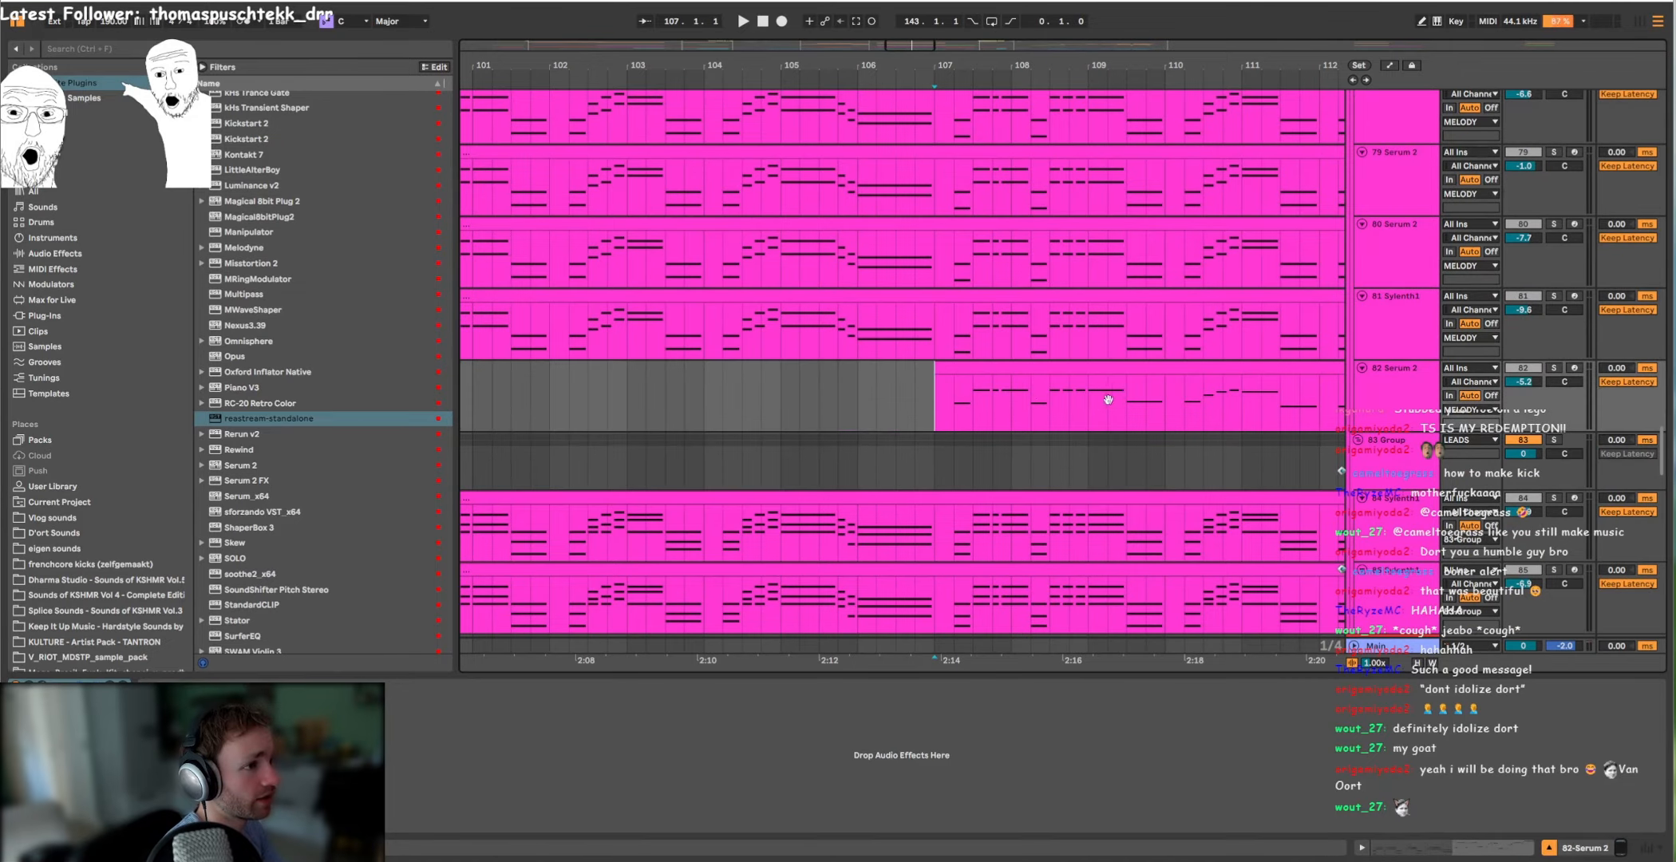
left_click(1554, 368)
scroll(970, 361, "right", 2)
key("space")
scroll(958, 397, "down", 3)
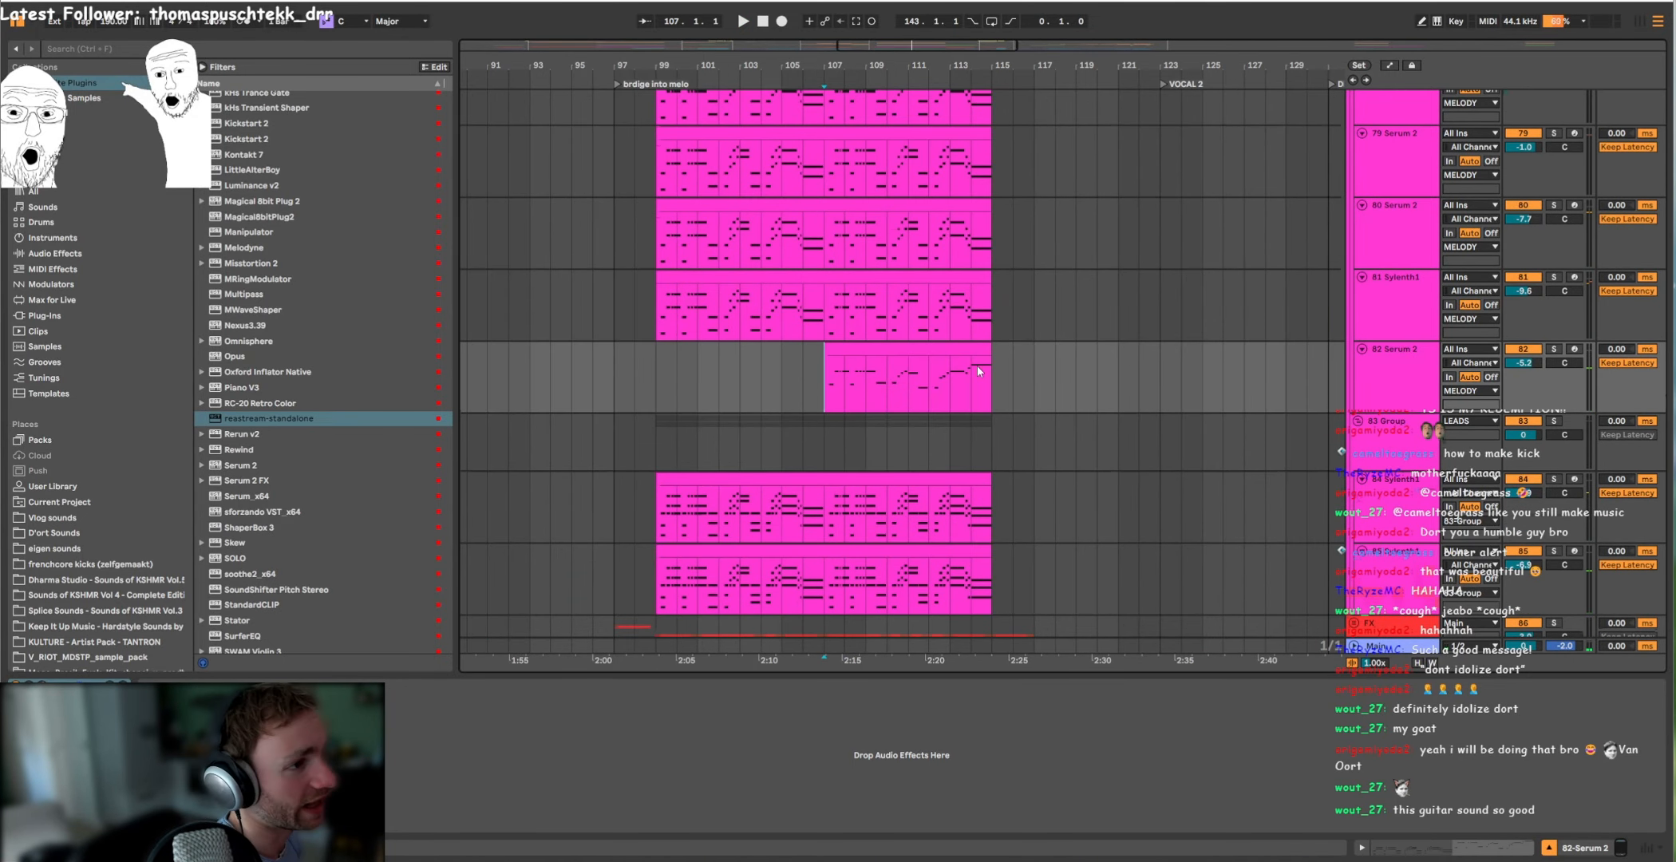
Step: Play the soloed FX group from bar 115, where the lead clips end
scroll(980, 375, "up", 15)
left_click(993, 429)
scroll(998, 443, "up", 12)
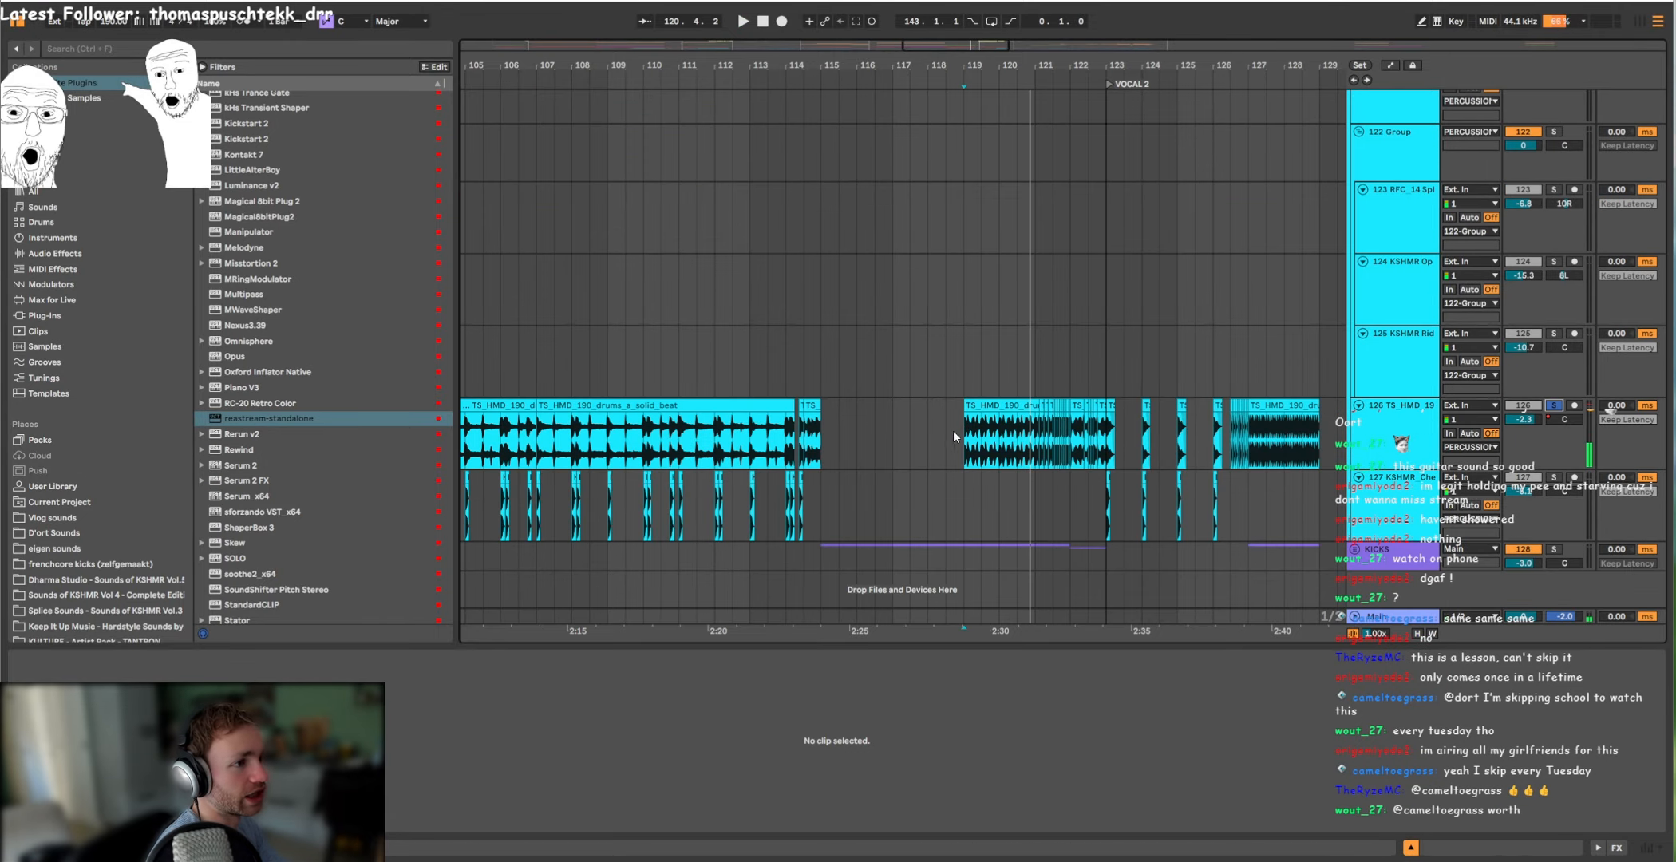
Step: Play the soloed TS_HMD drum track 126 from bar 119 up to the VOCAL 2 marker
left_click(953, 435)
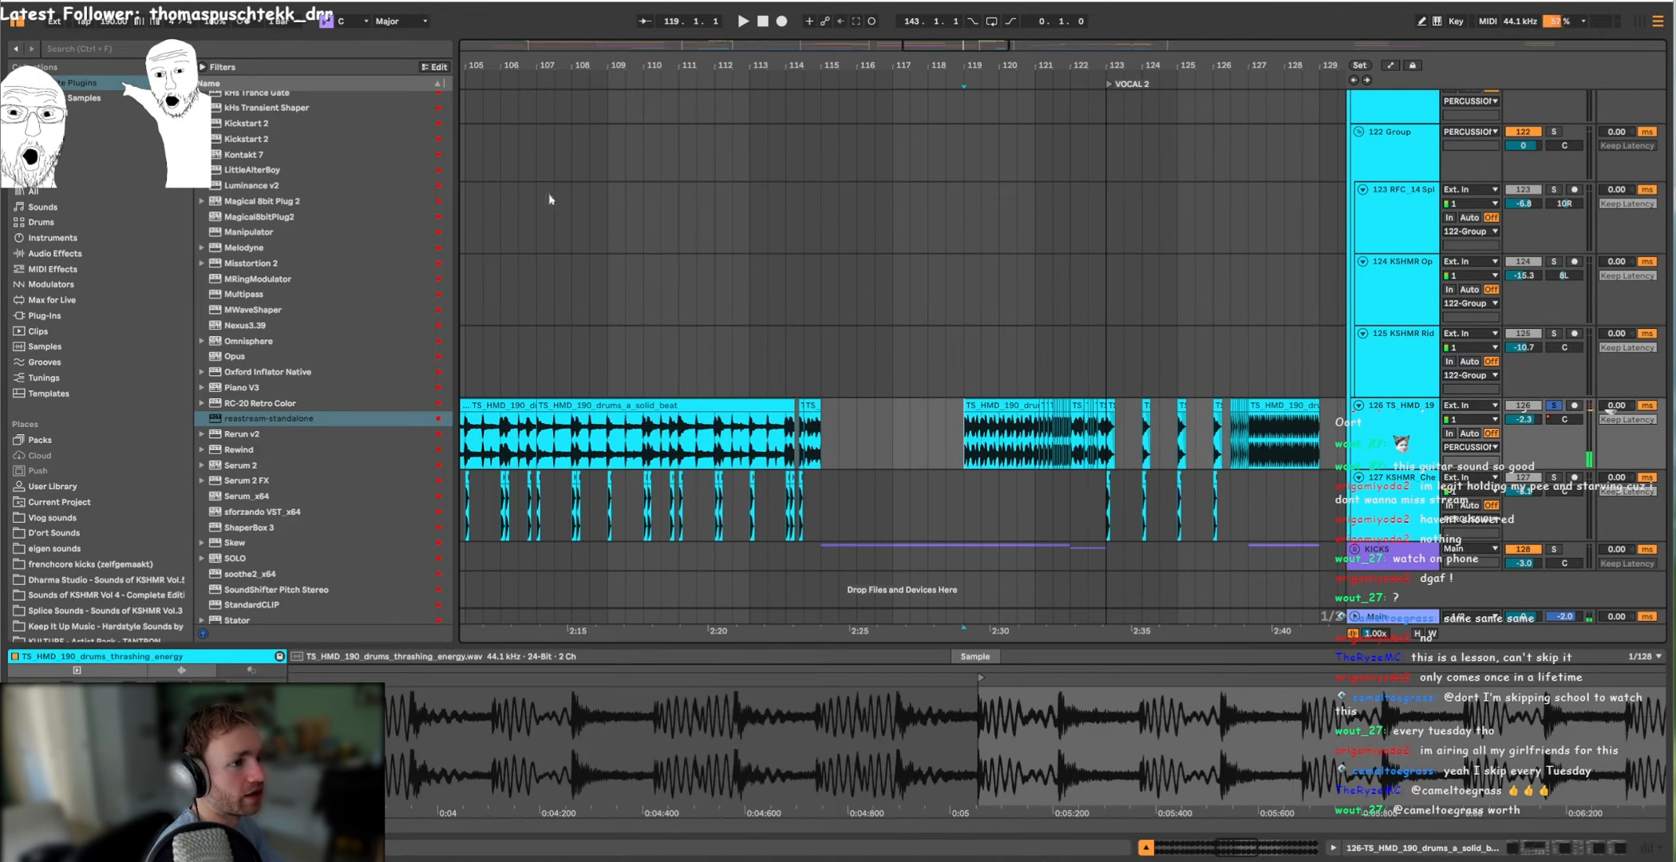
key("space")
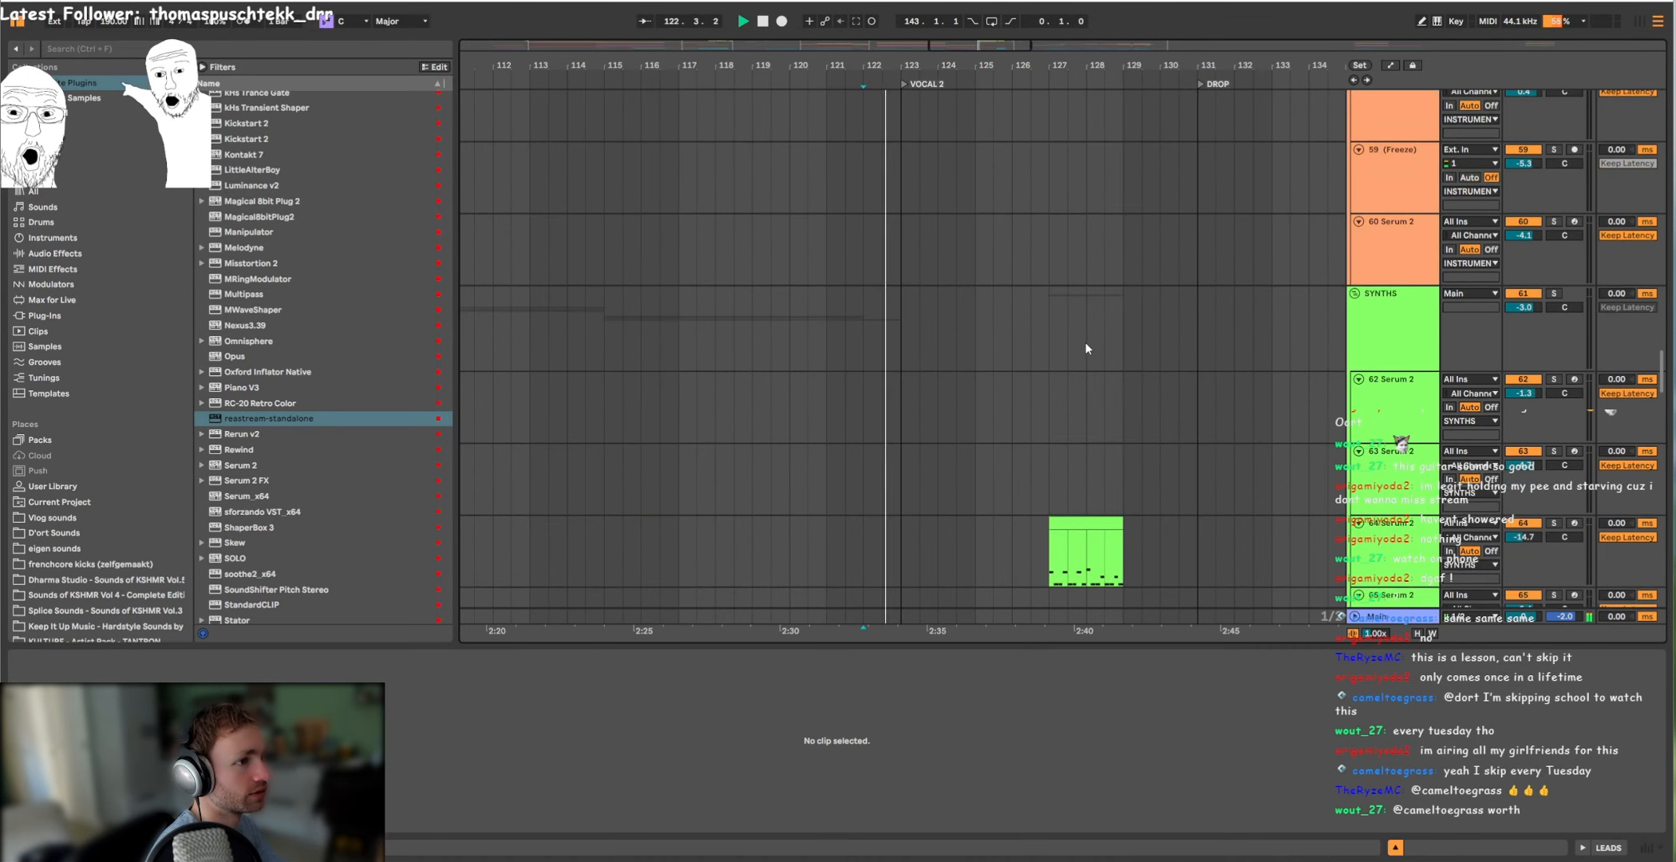
scroll(1083, 343, "up", 10)
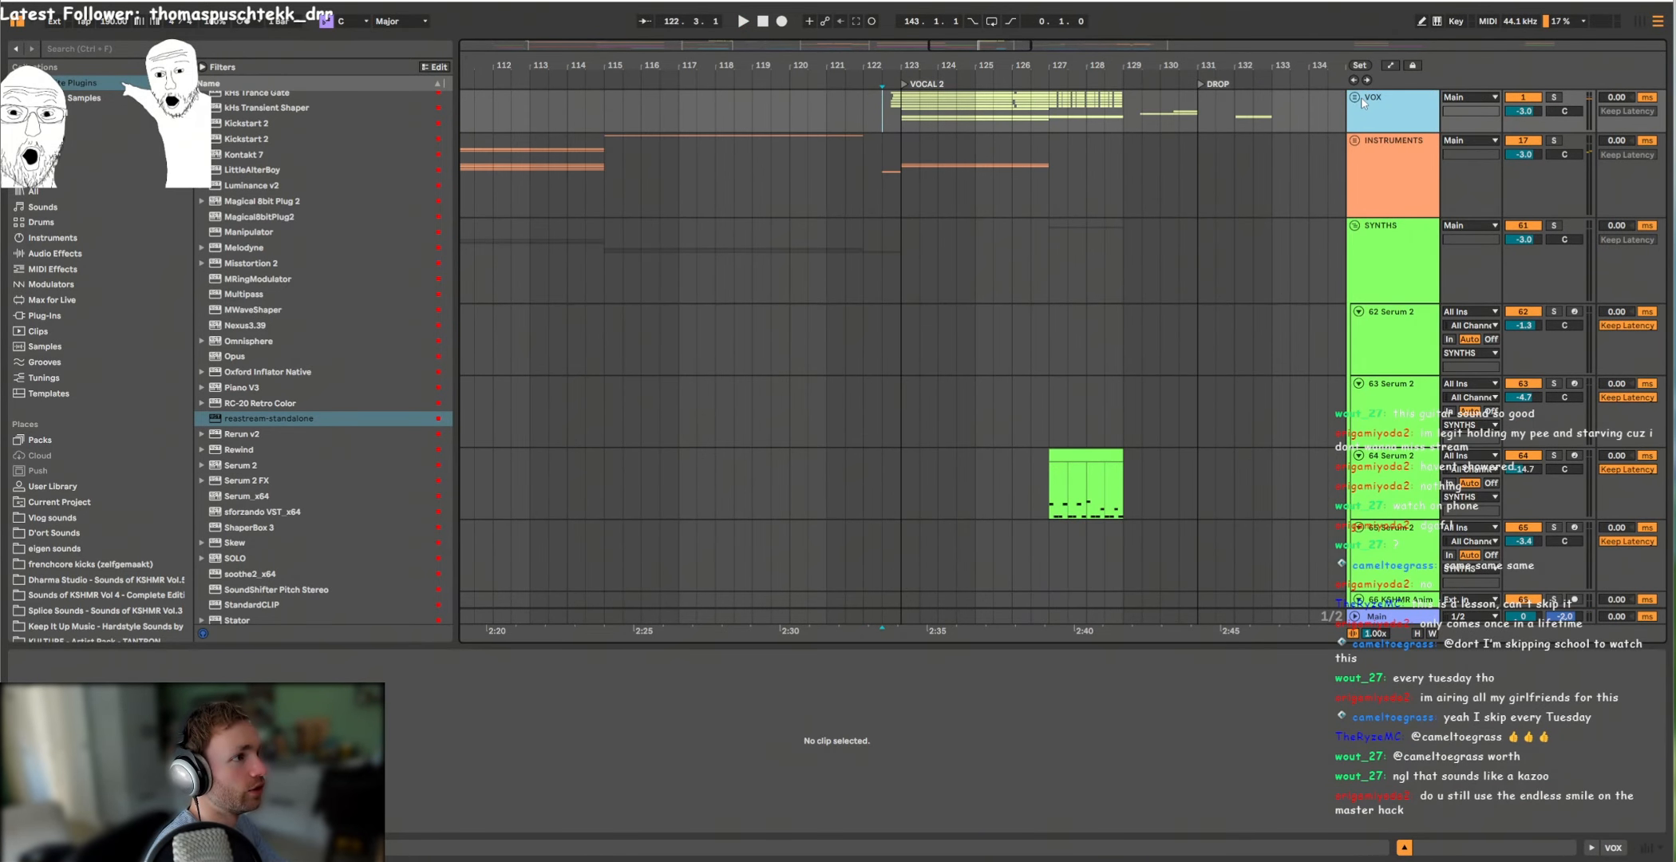
Step: Unfold the VOX group, then solo and play the 3 Audio vocal from its first clip before the VOCAL 2 marker
left_click(1355, 96)
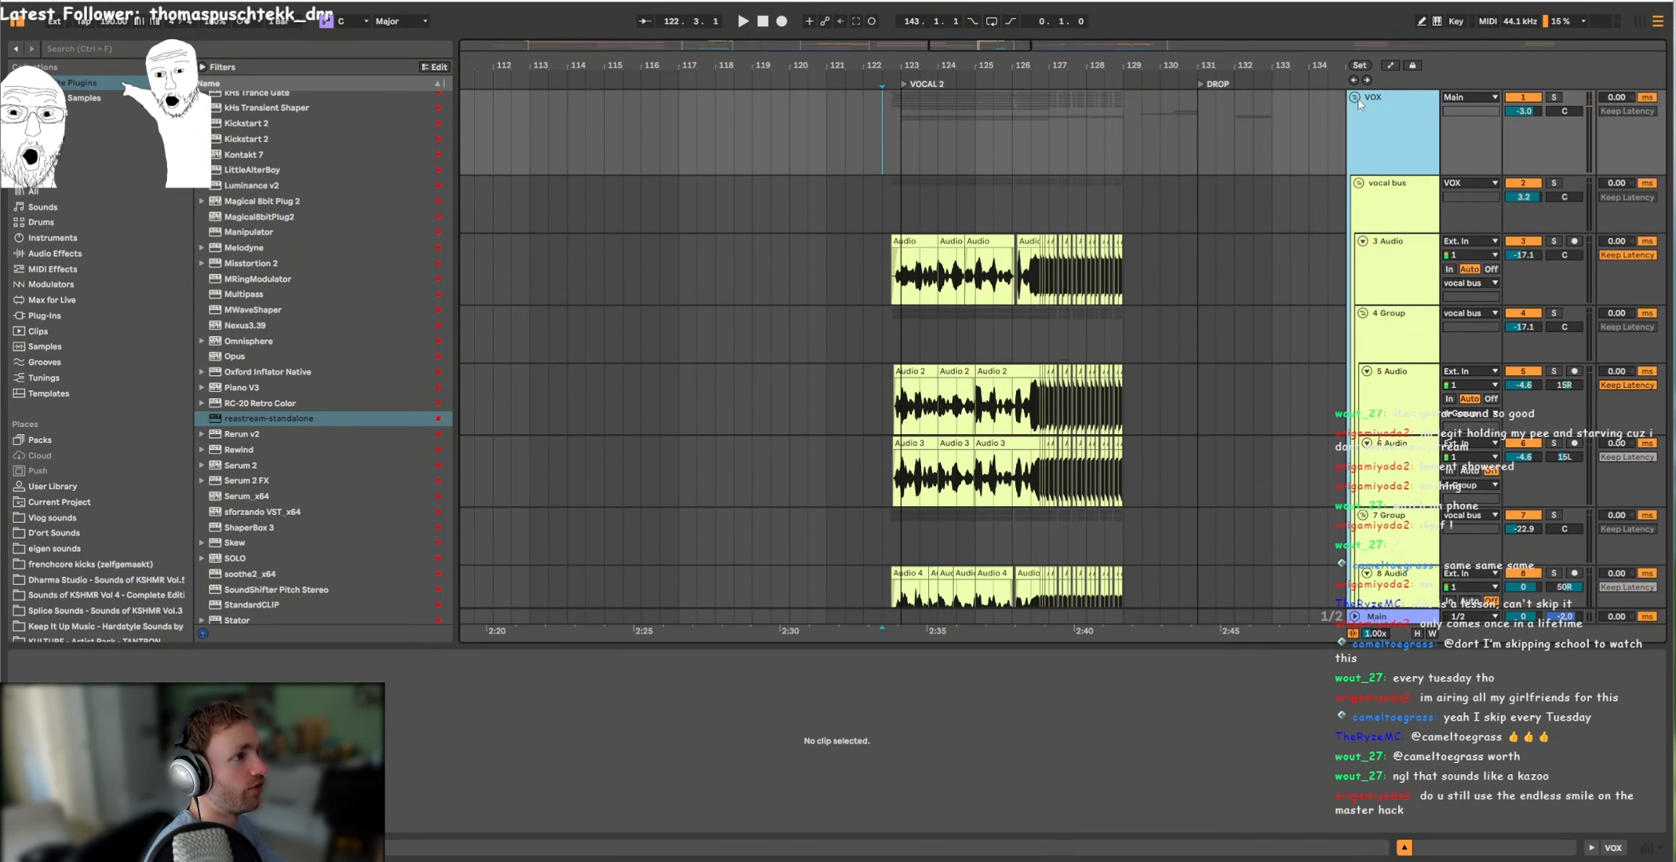
scroll(1134, 417, "down", 5)
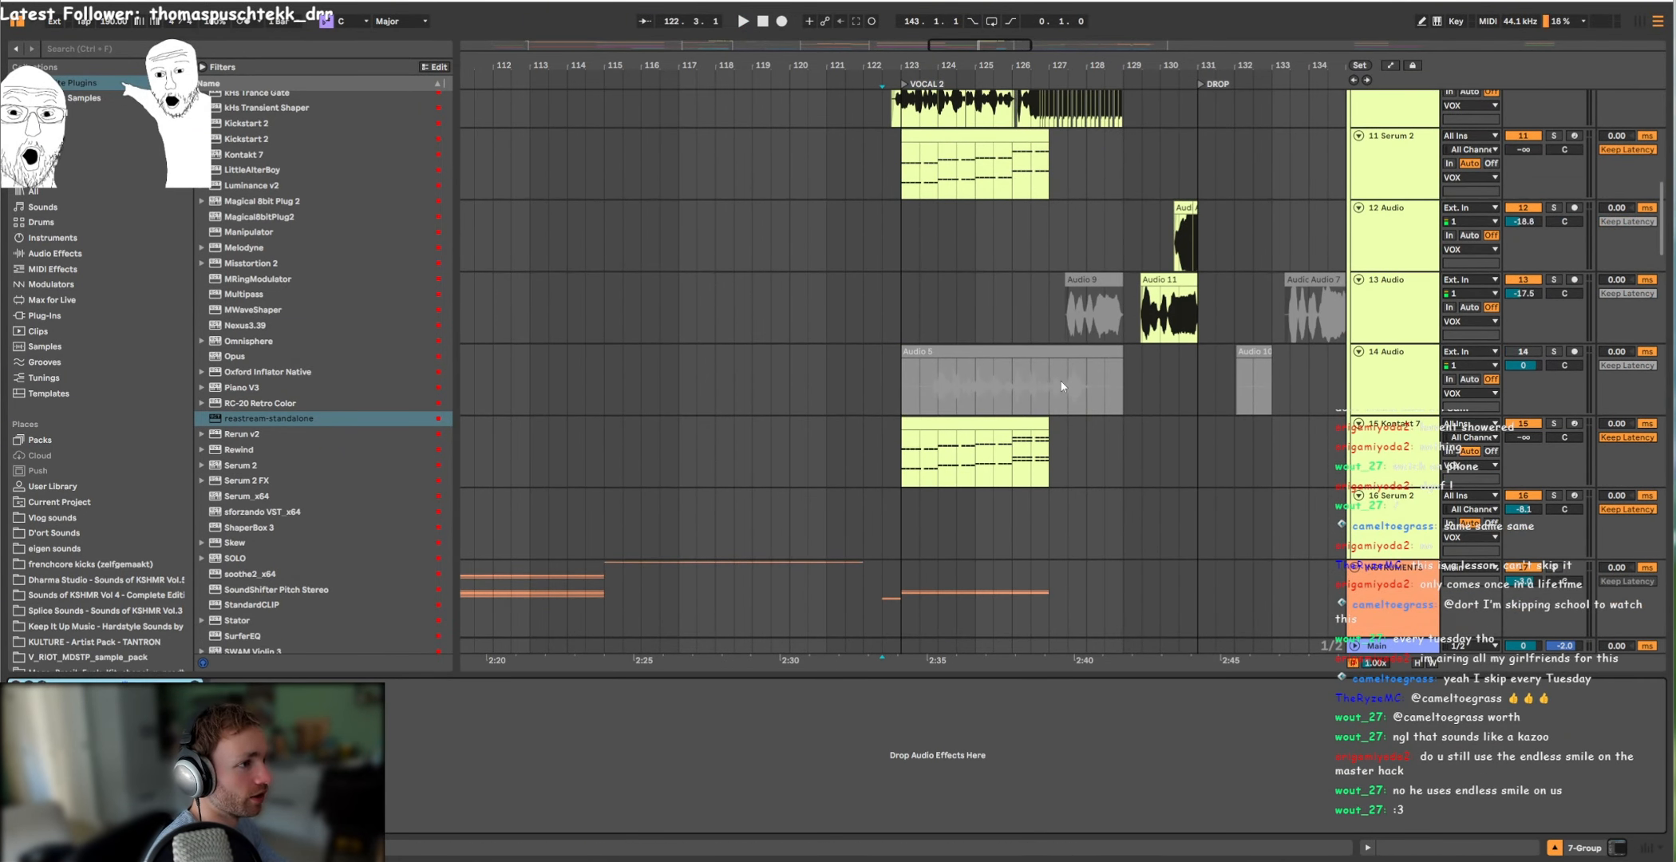
scroll(1014, 378, "up", 10)
left_click(897, 254)
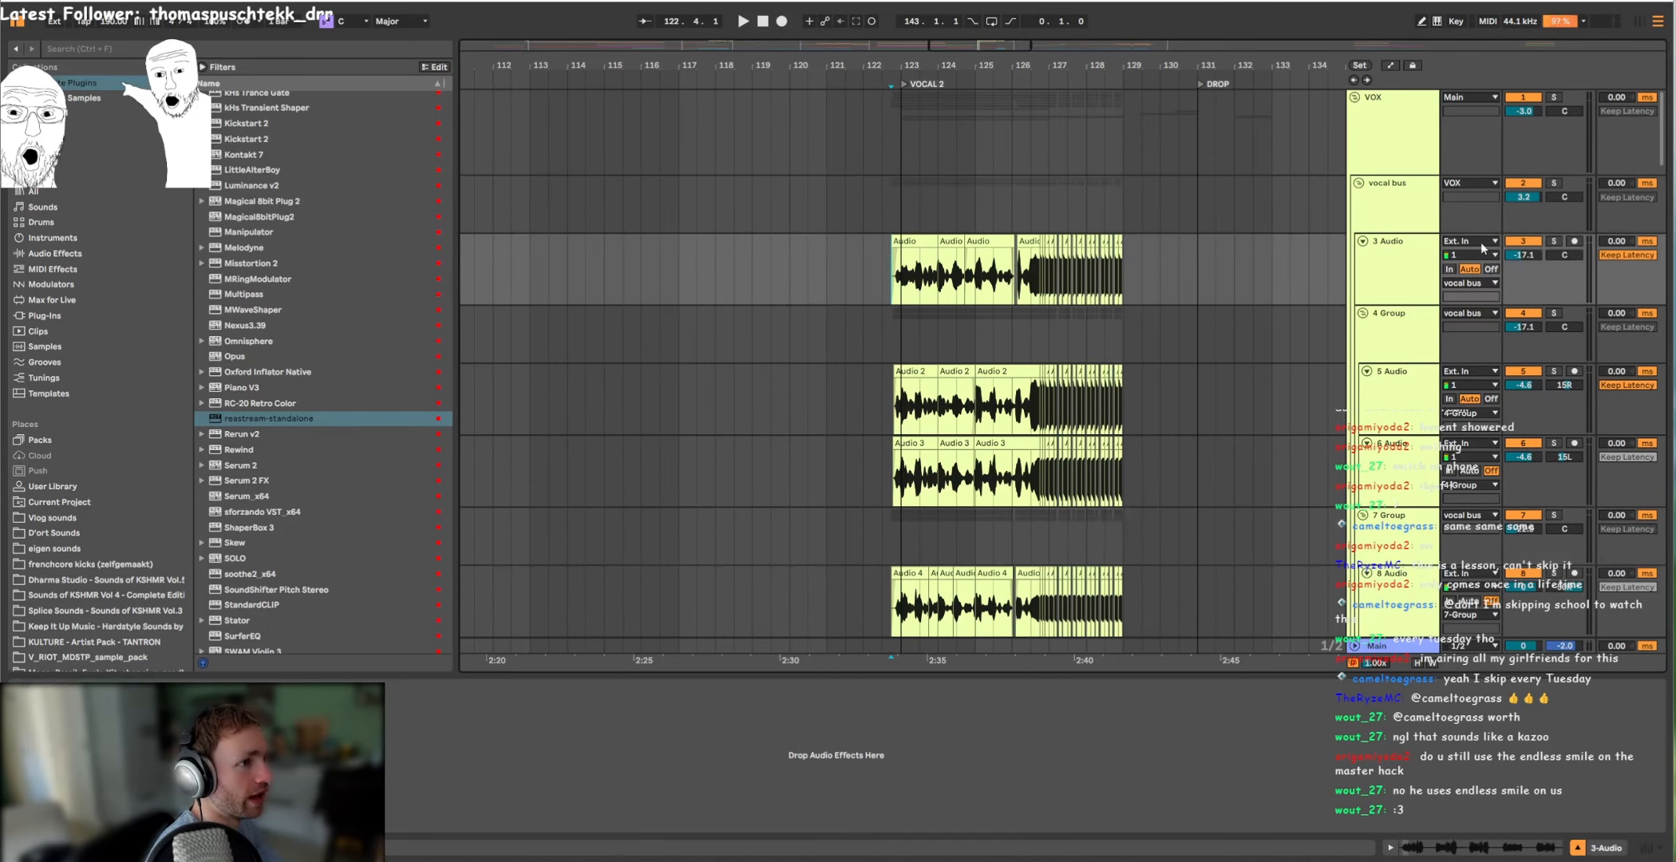
left_click(1553, 241)
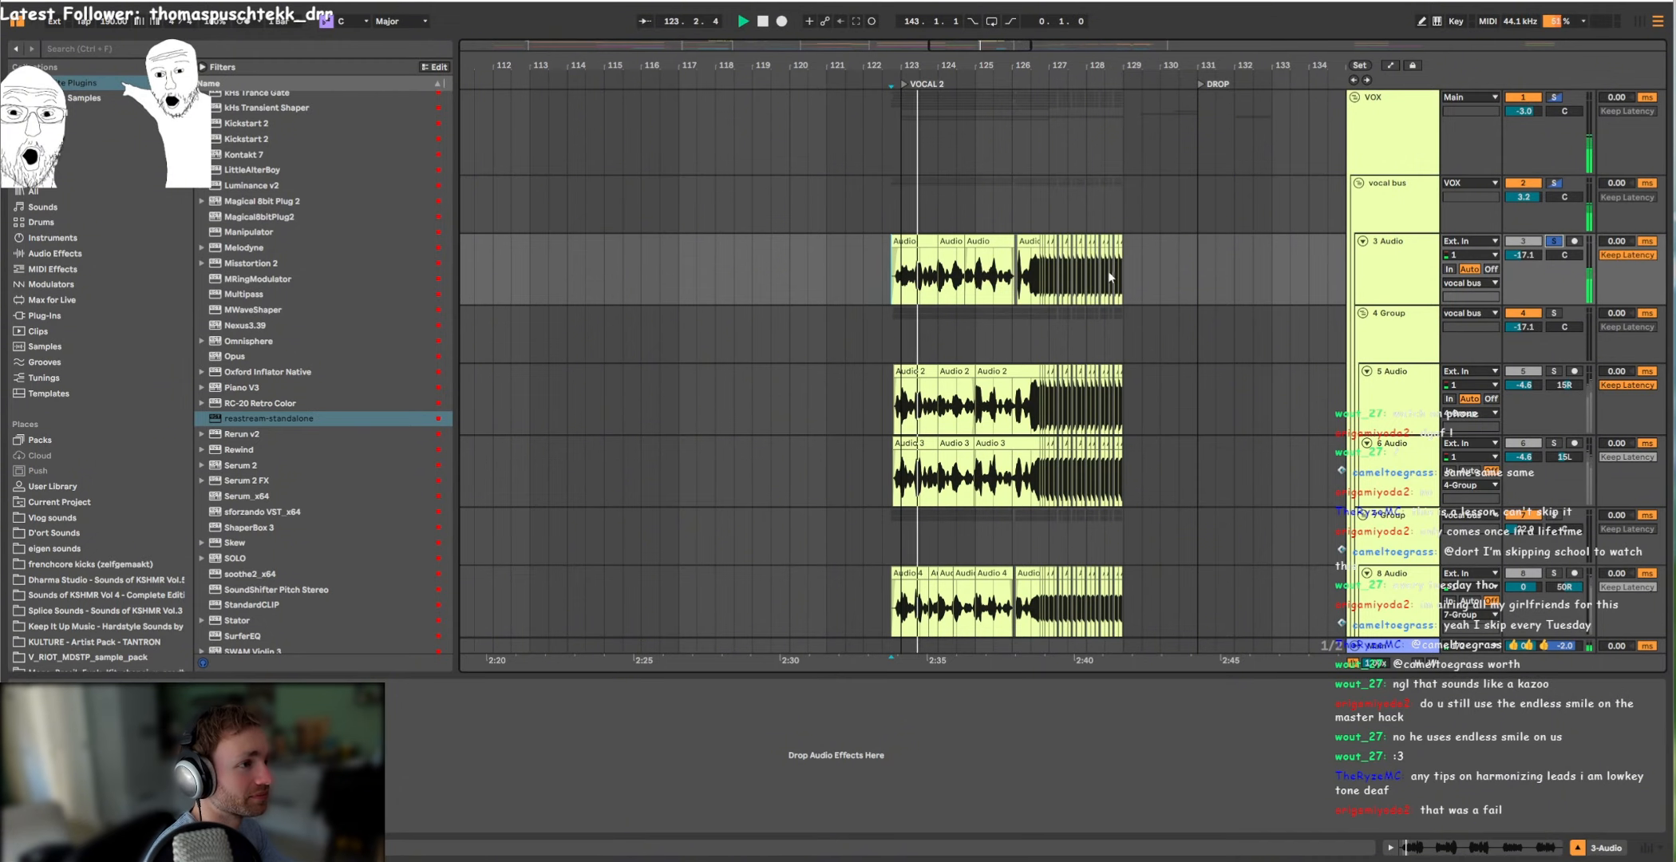
Step: Play the soloed 4 Group with its 5 Audio and 6 Audio vocal layers from the start of their clips
scroll(1018, 285, "up", 3)
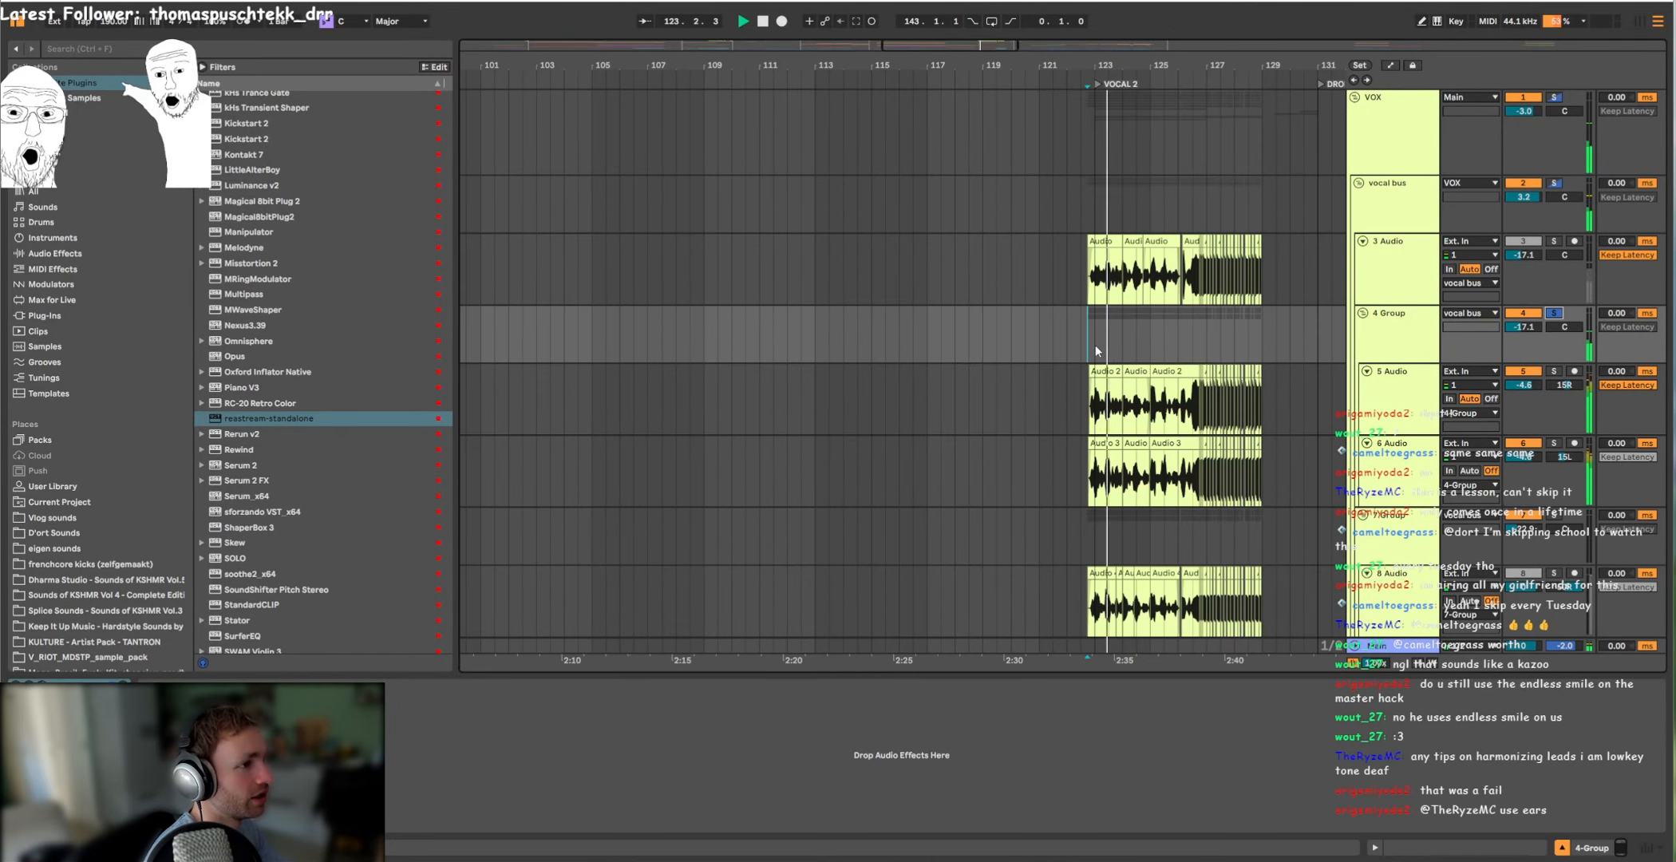
scroll(1118, 350, "down", 2)
scroll(1218, 362, "up", 3)
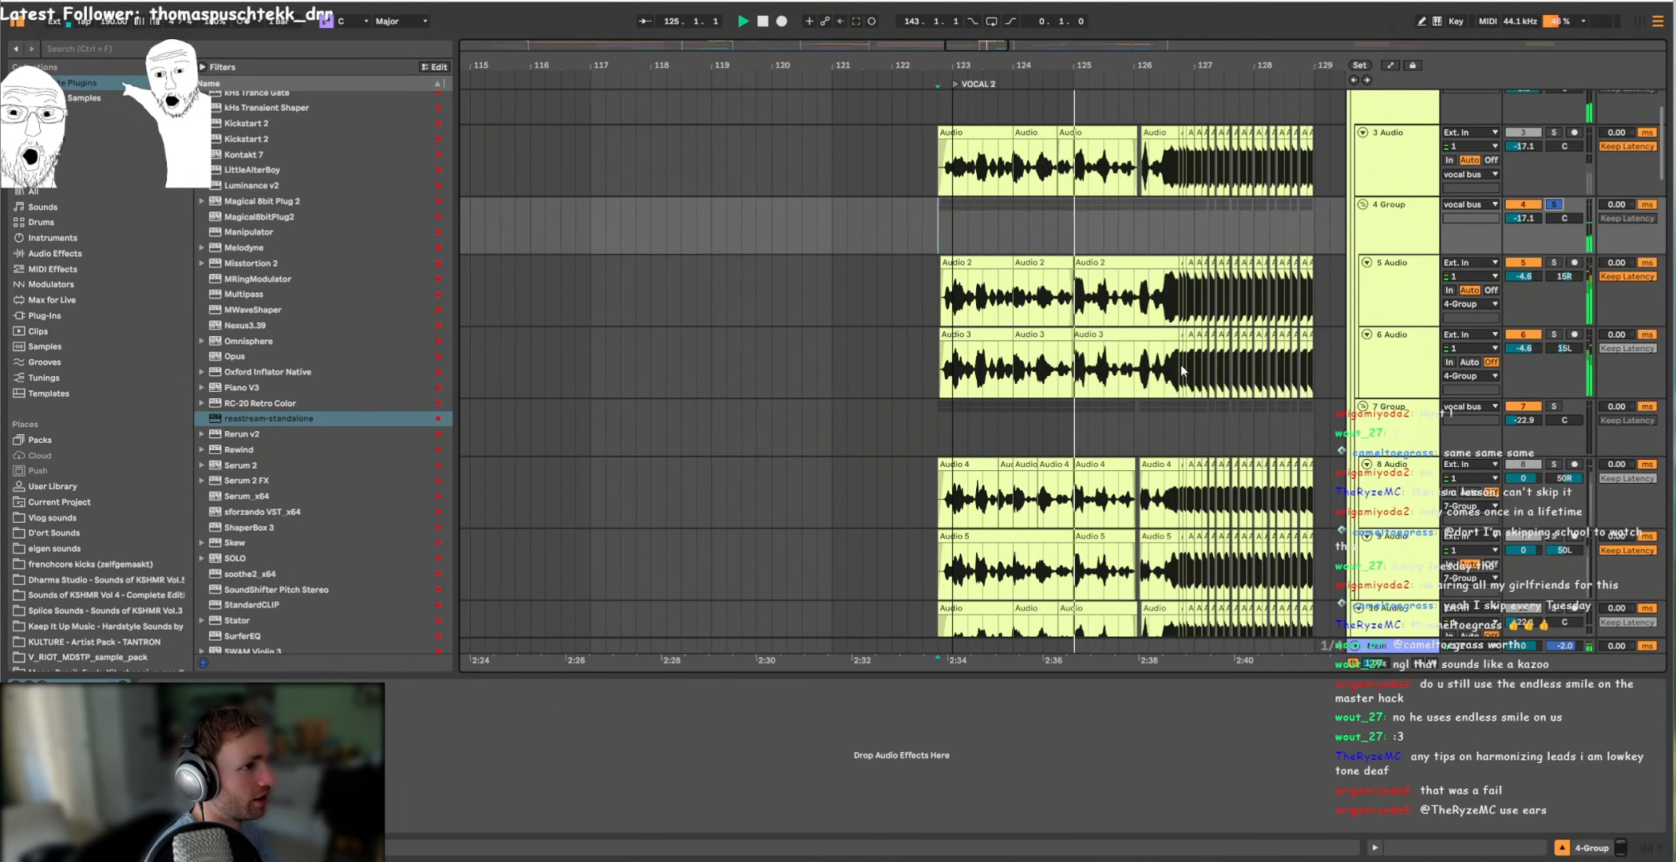
Step: Solo the 7 Group and play its vocal layers from the start of their clips
scroll(1133, 335, "down", 3)
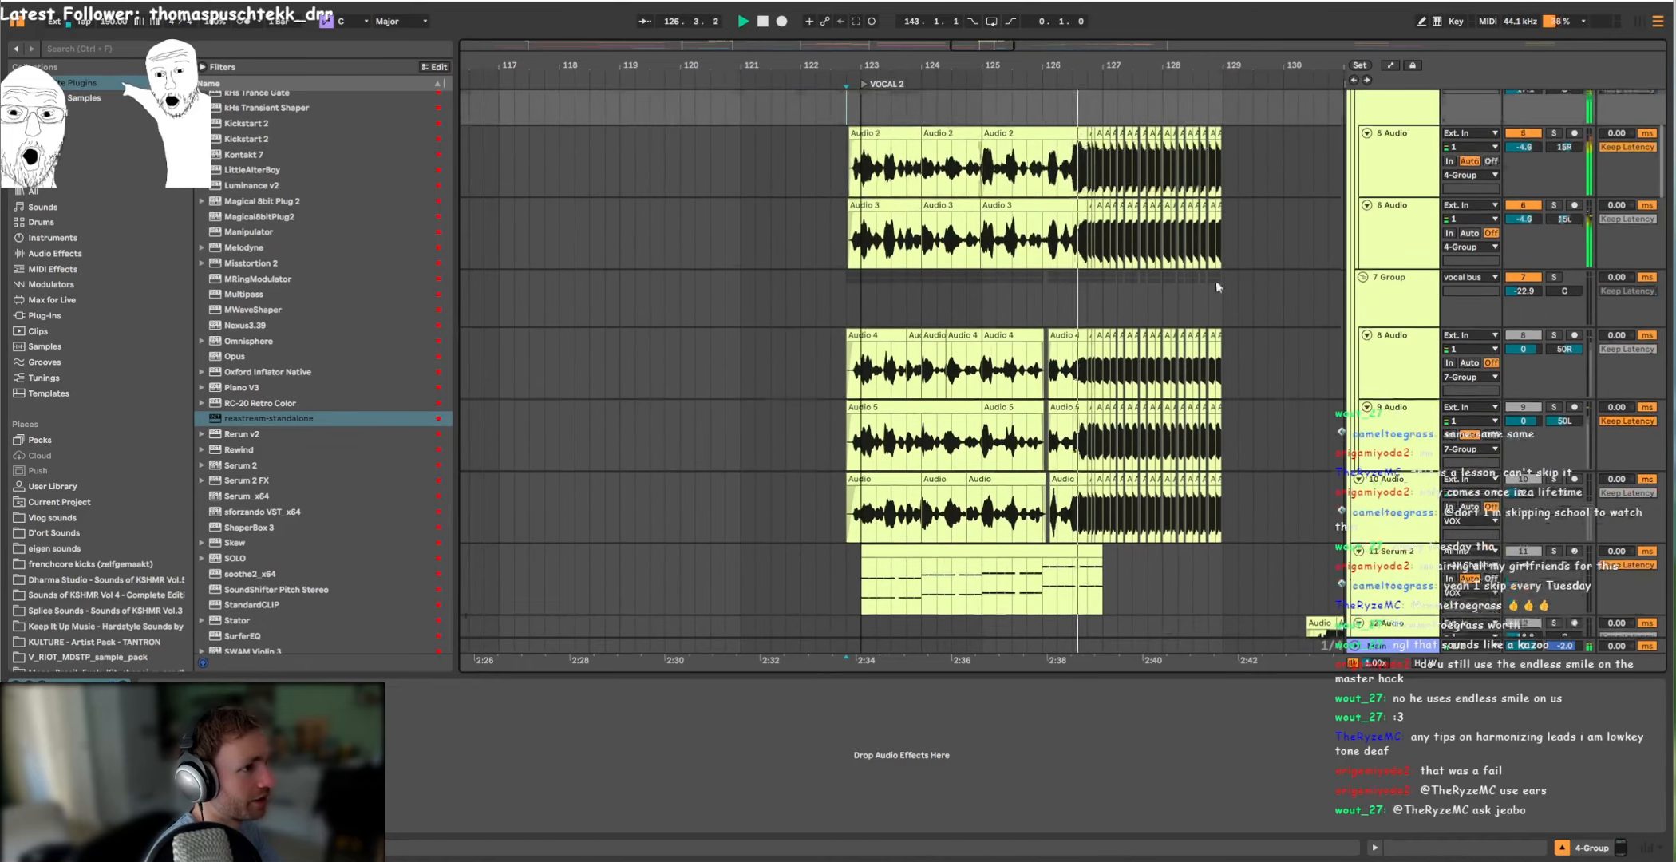
left_click(1552, 277)
left_click(858, 309)
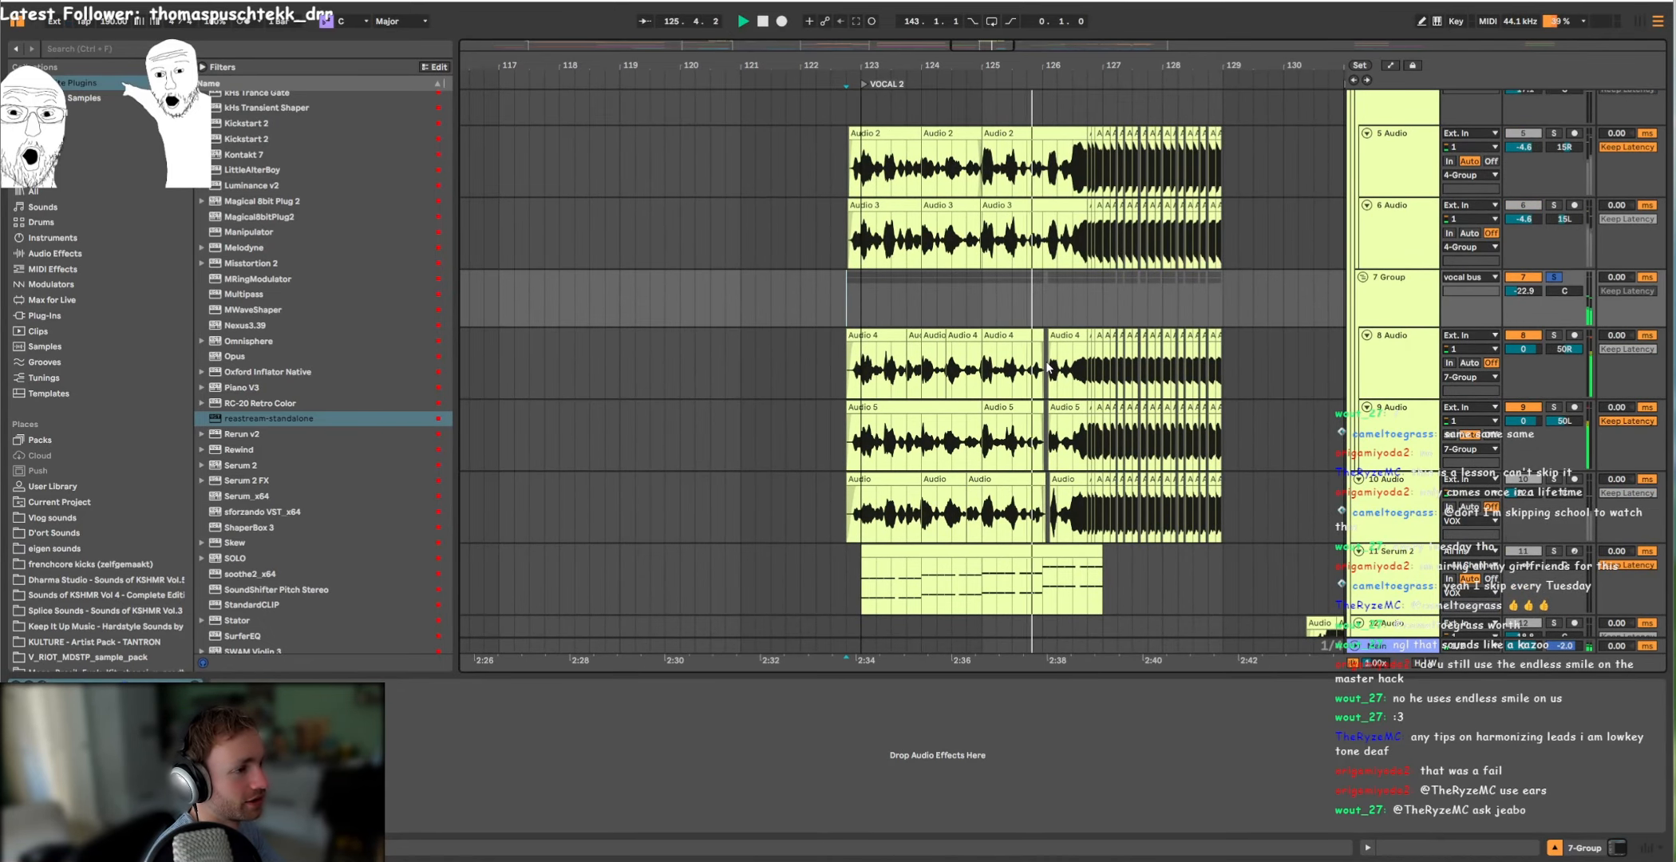
Step: Solo individual vocoder chains in the vocal bus effect rack and play the vocals from the VOCAL 2 marker
key("space")
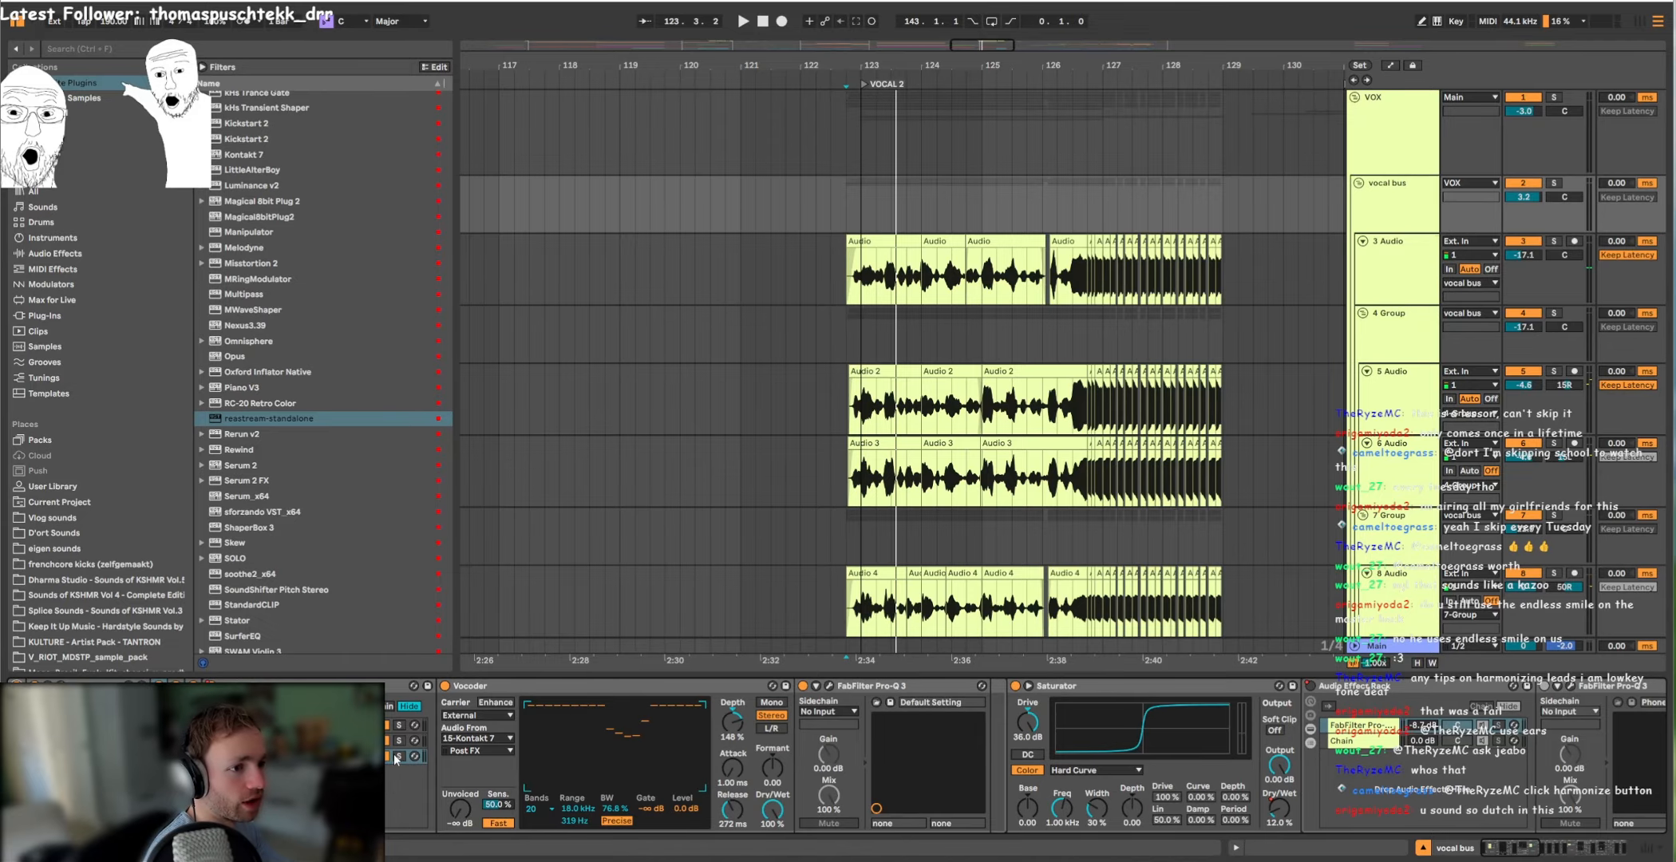
left_click(399, 756)
key("space")
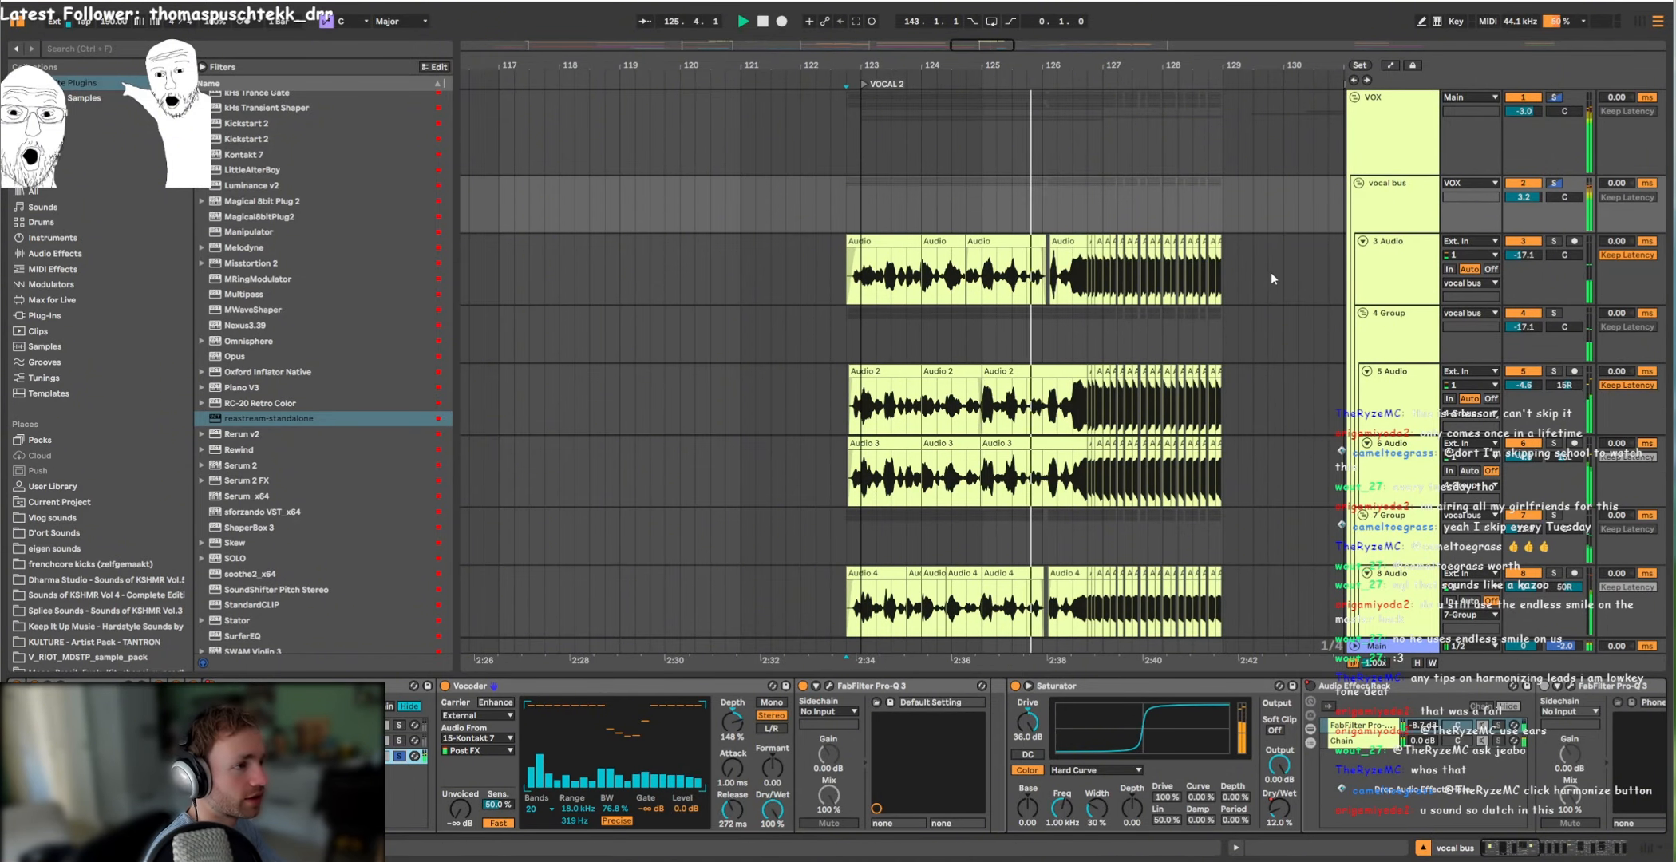
scroll(1273, 277, "down", 7)
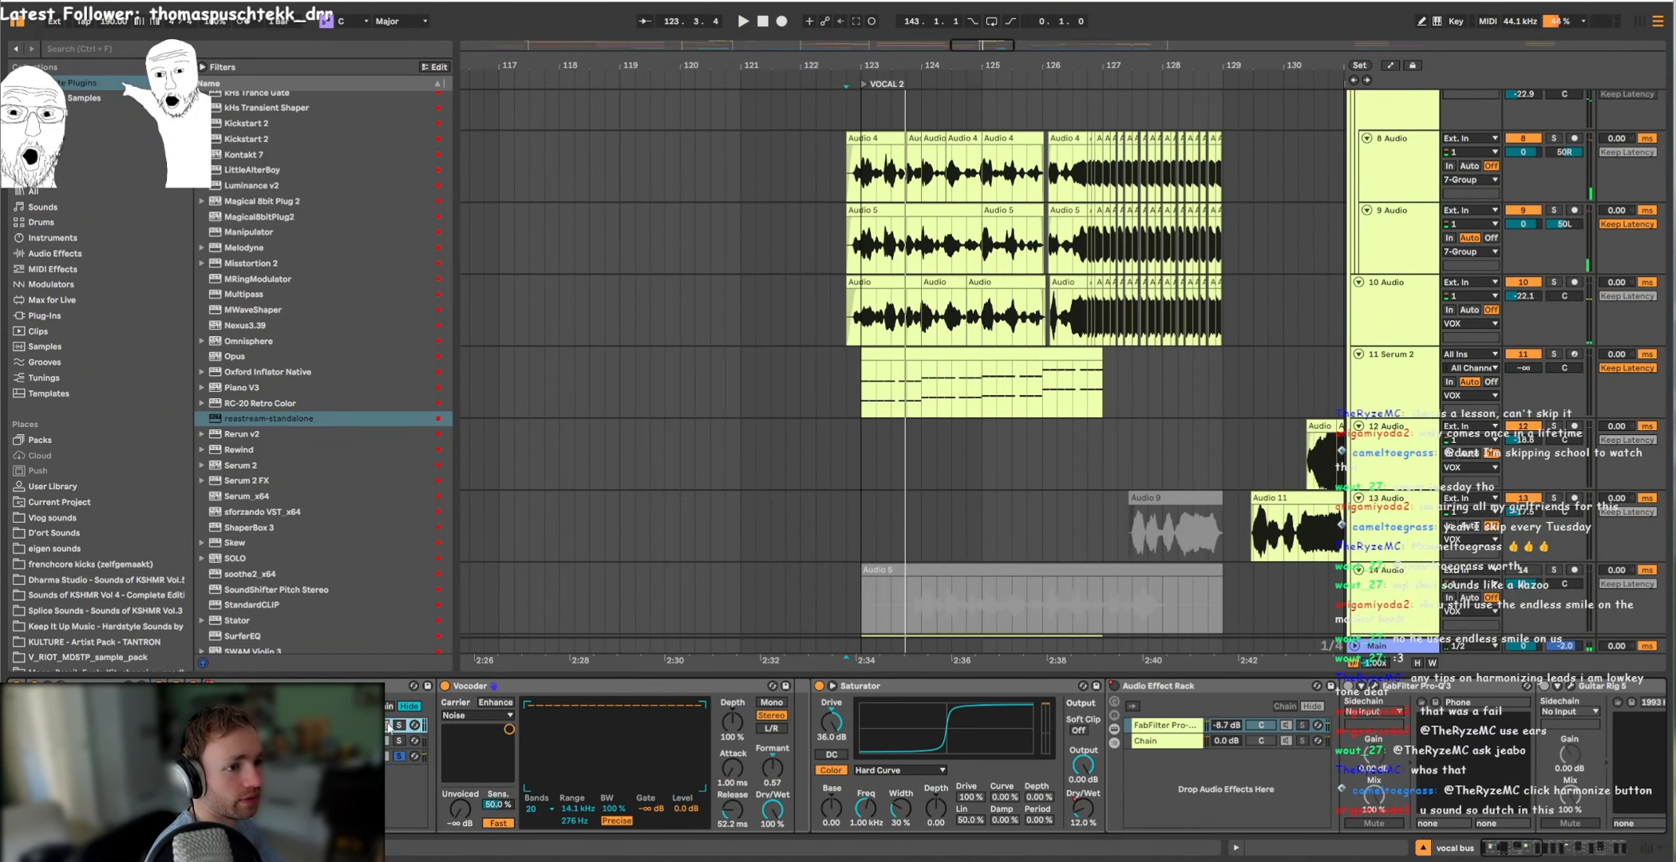
scroll(959, 304, "up", 7)
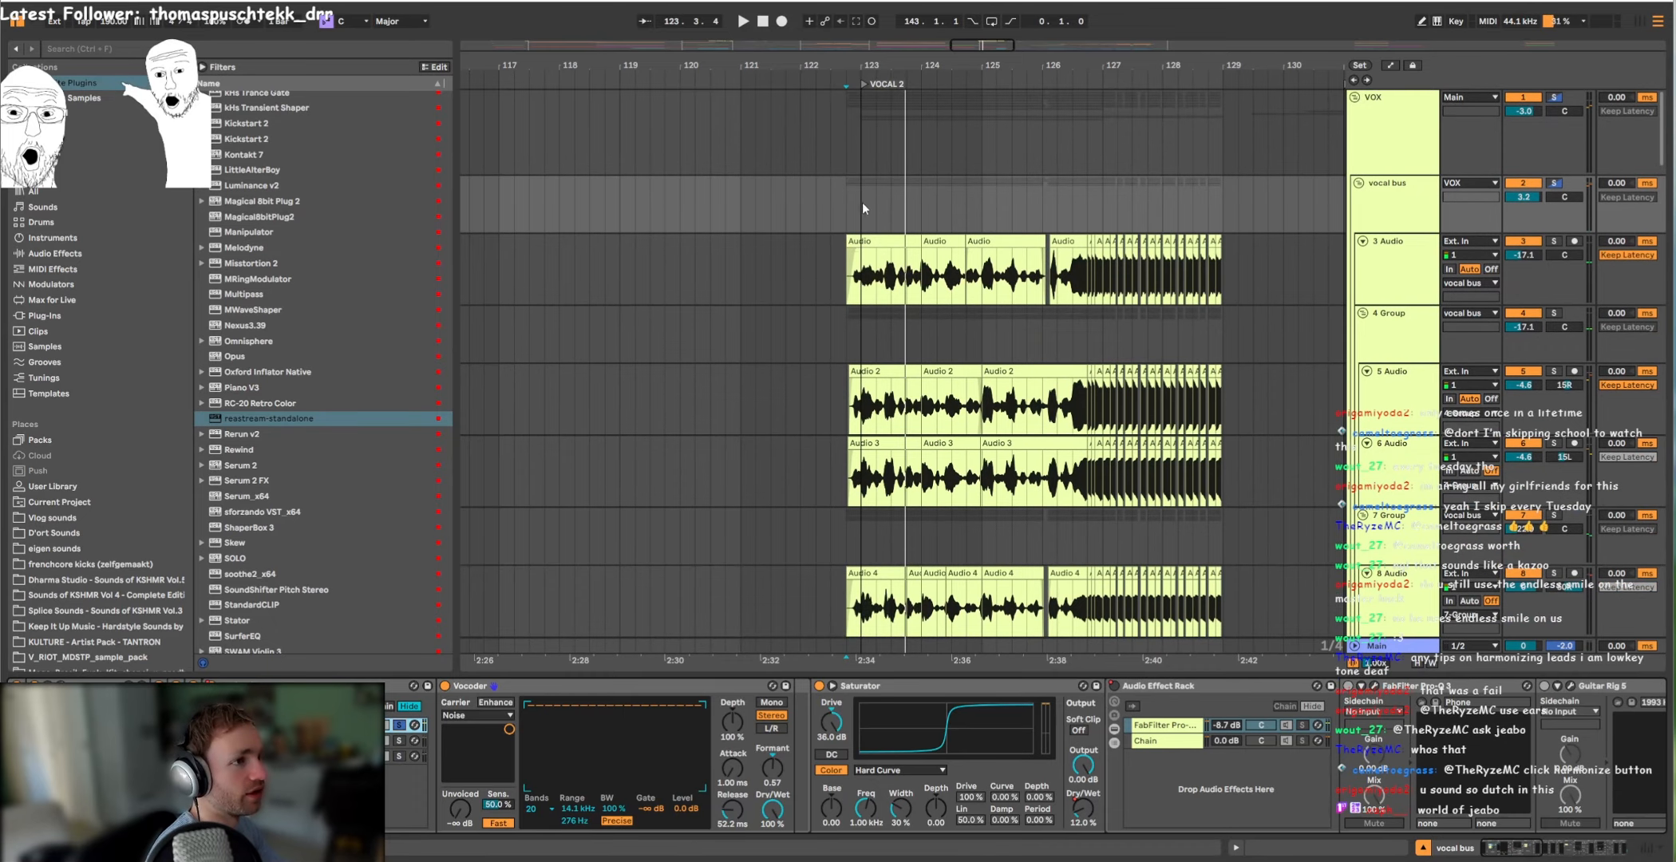
left_click(862, 201)
key("space")
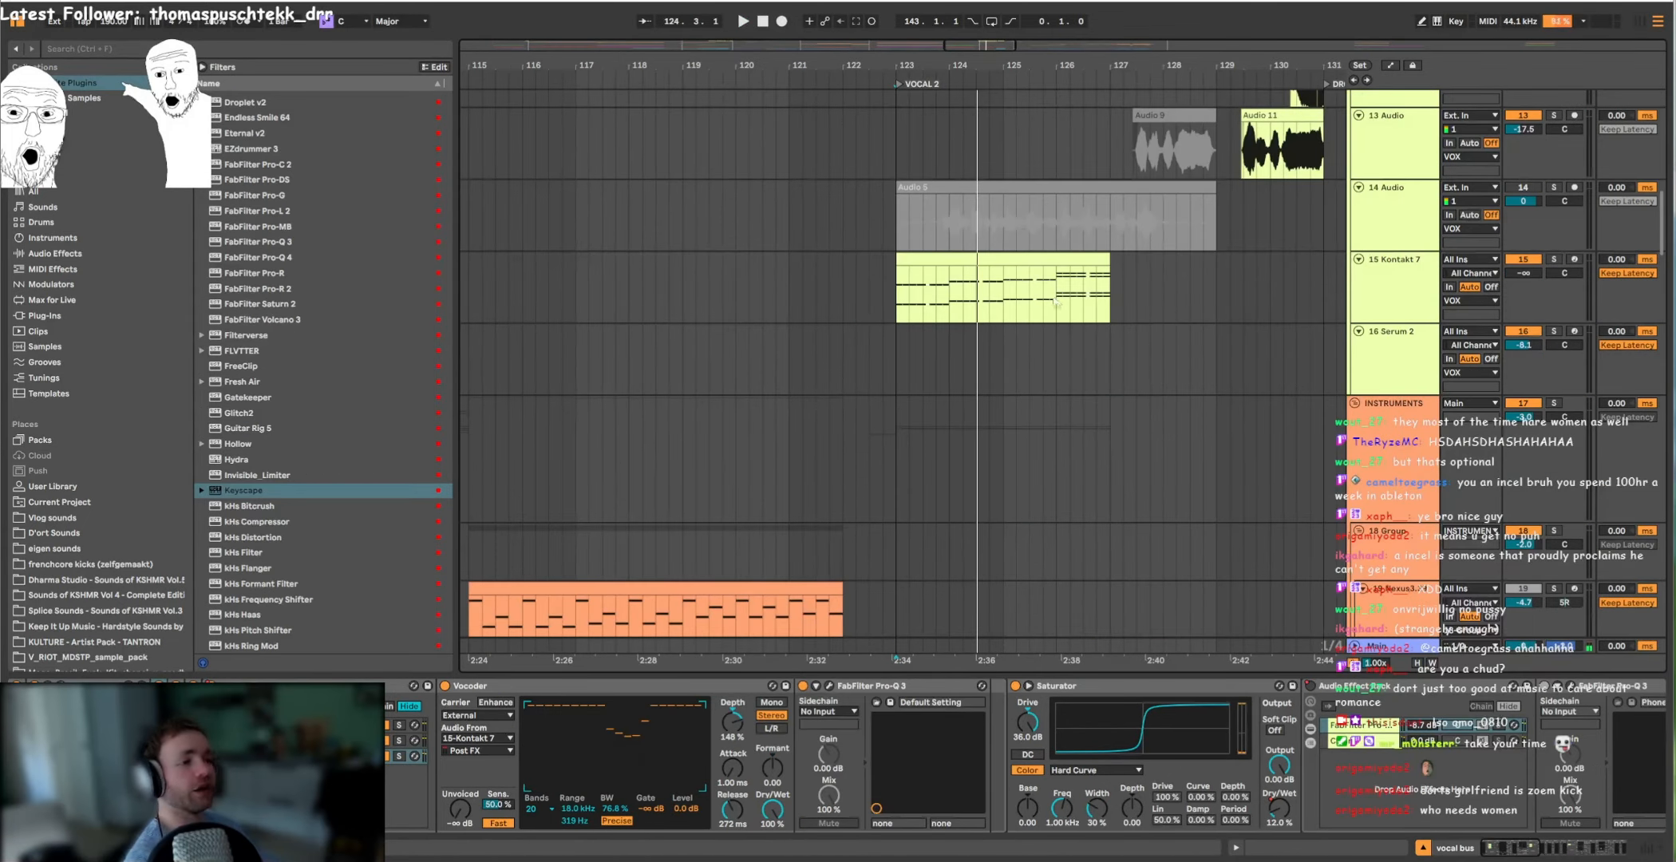
Step: Play the soloed 15 Kontakt 7 track and examine its VOCAL 2 MIDI clip in the enlarged note editor
scroll(960, 436, "up", 5)
scroll(960, 437, "down", 3)
double_click(1004, 368)
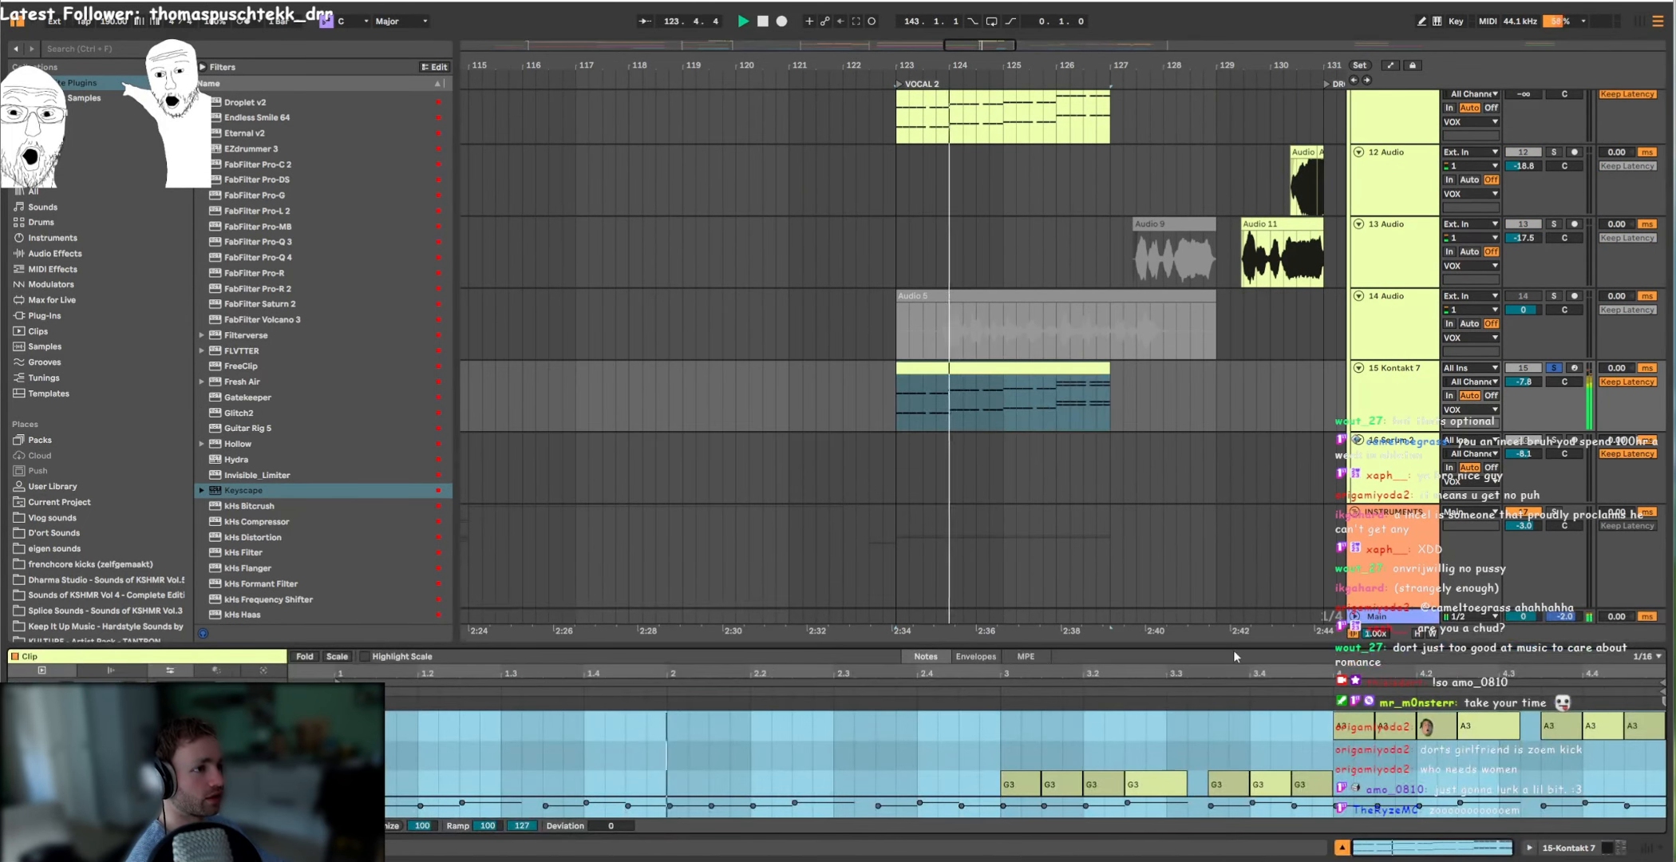
left_click_drag(1236, 644, 1263, 263)
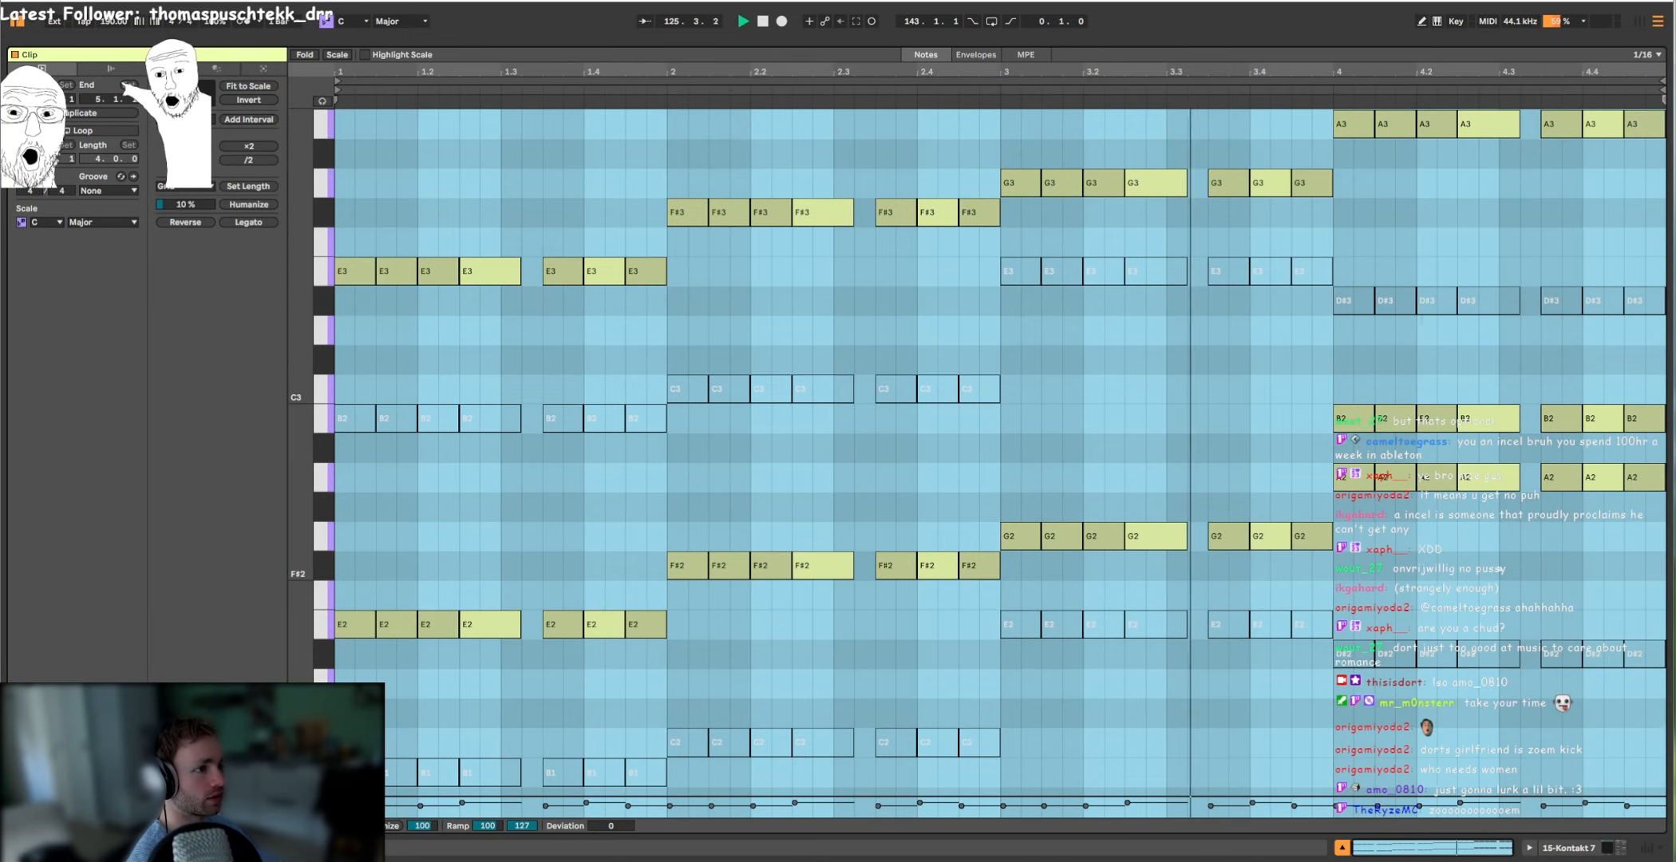
scroll(1331, 503, "up", 2)
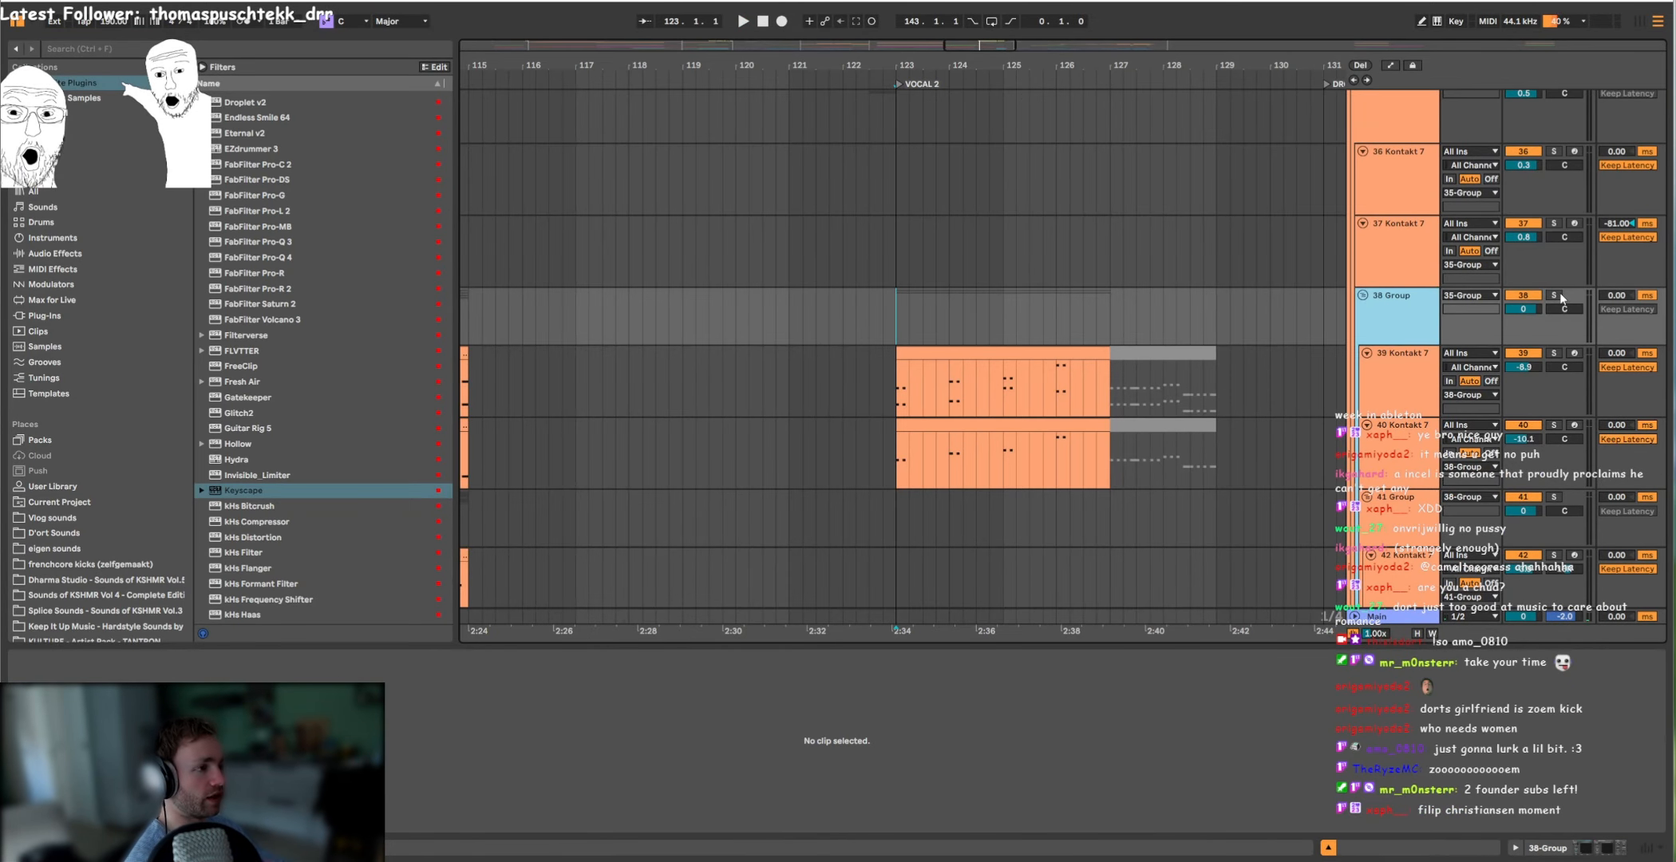
Step: Solo the 38 Group and play its Kontakt layers from the VOCAL 2 marker
left_click(1554, 296)
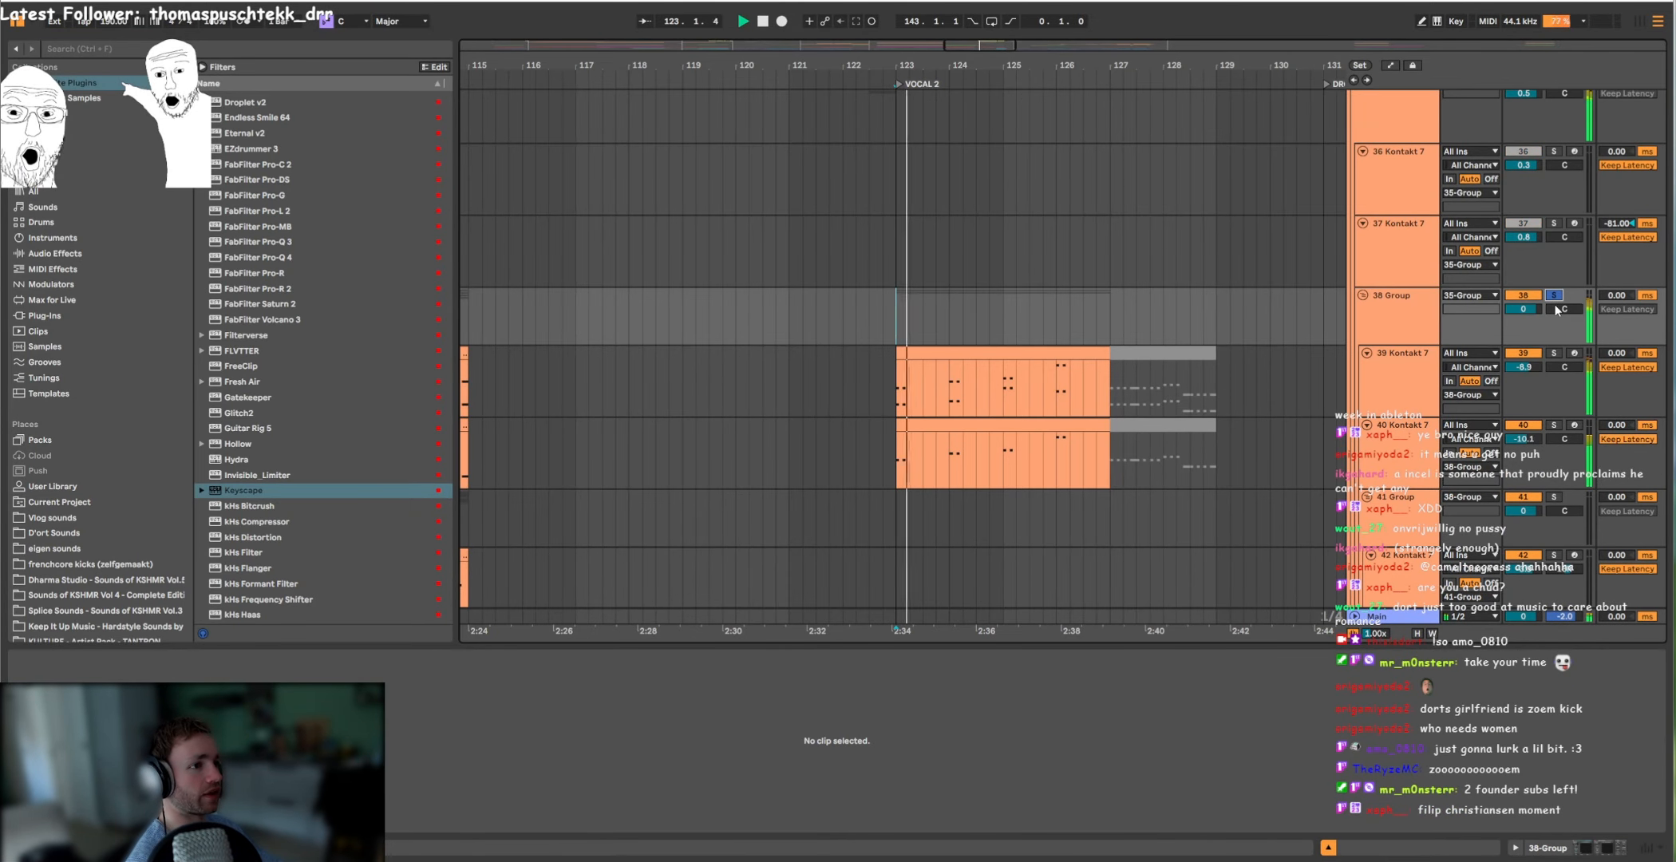
scroll(1092, 440, "down", 15)
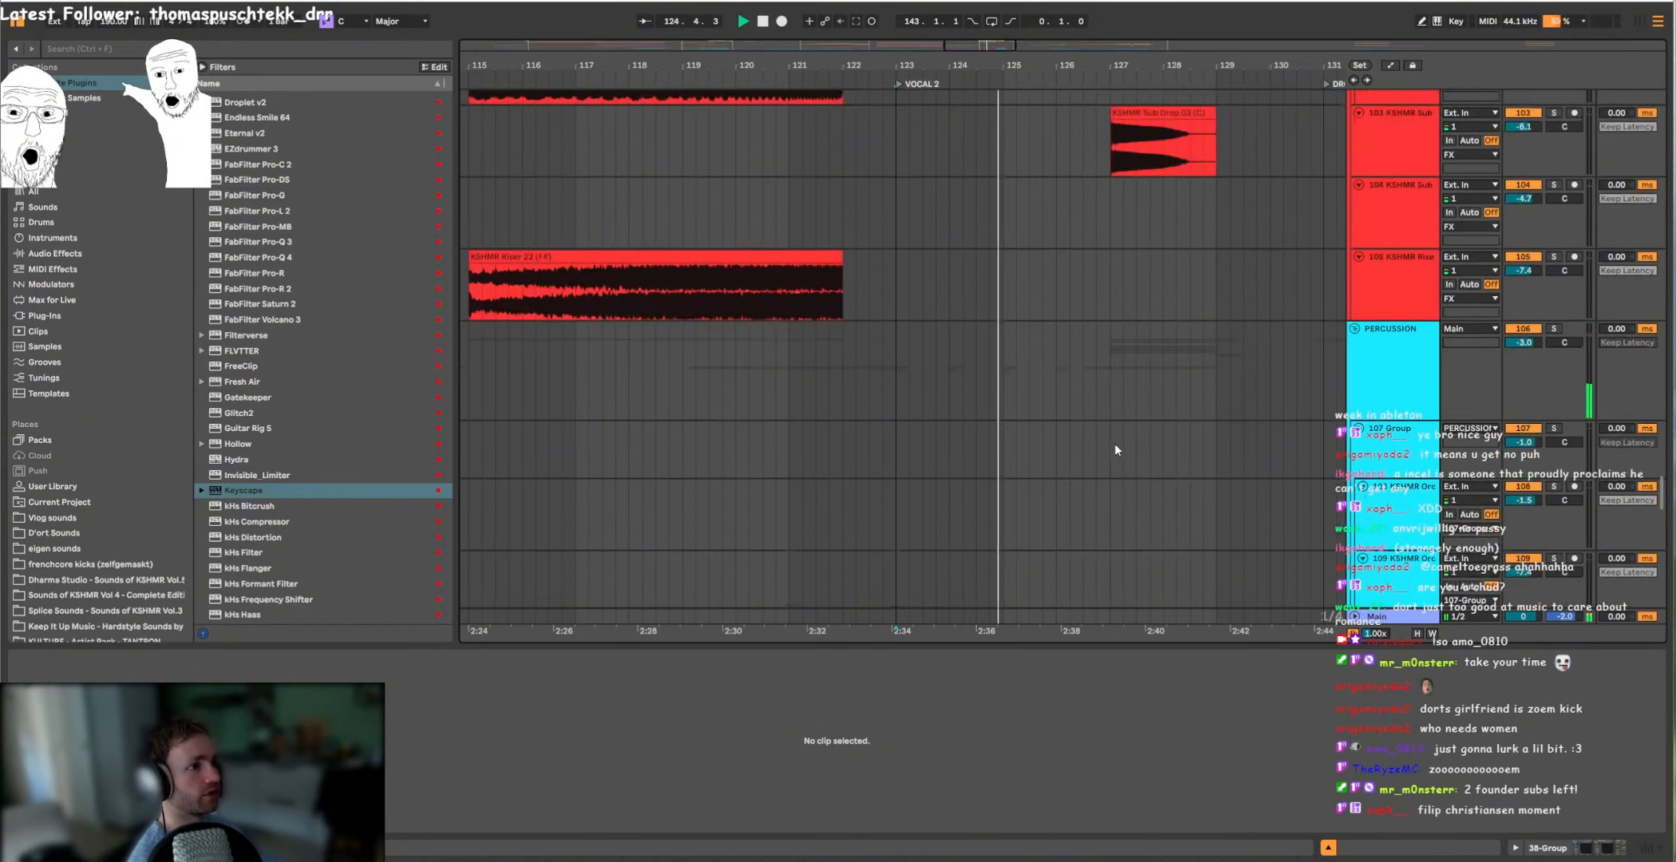
scroll(1196, 370, "up", 12)
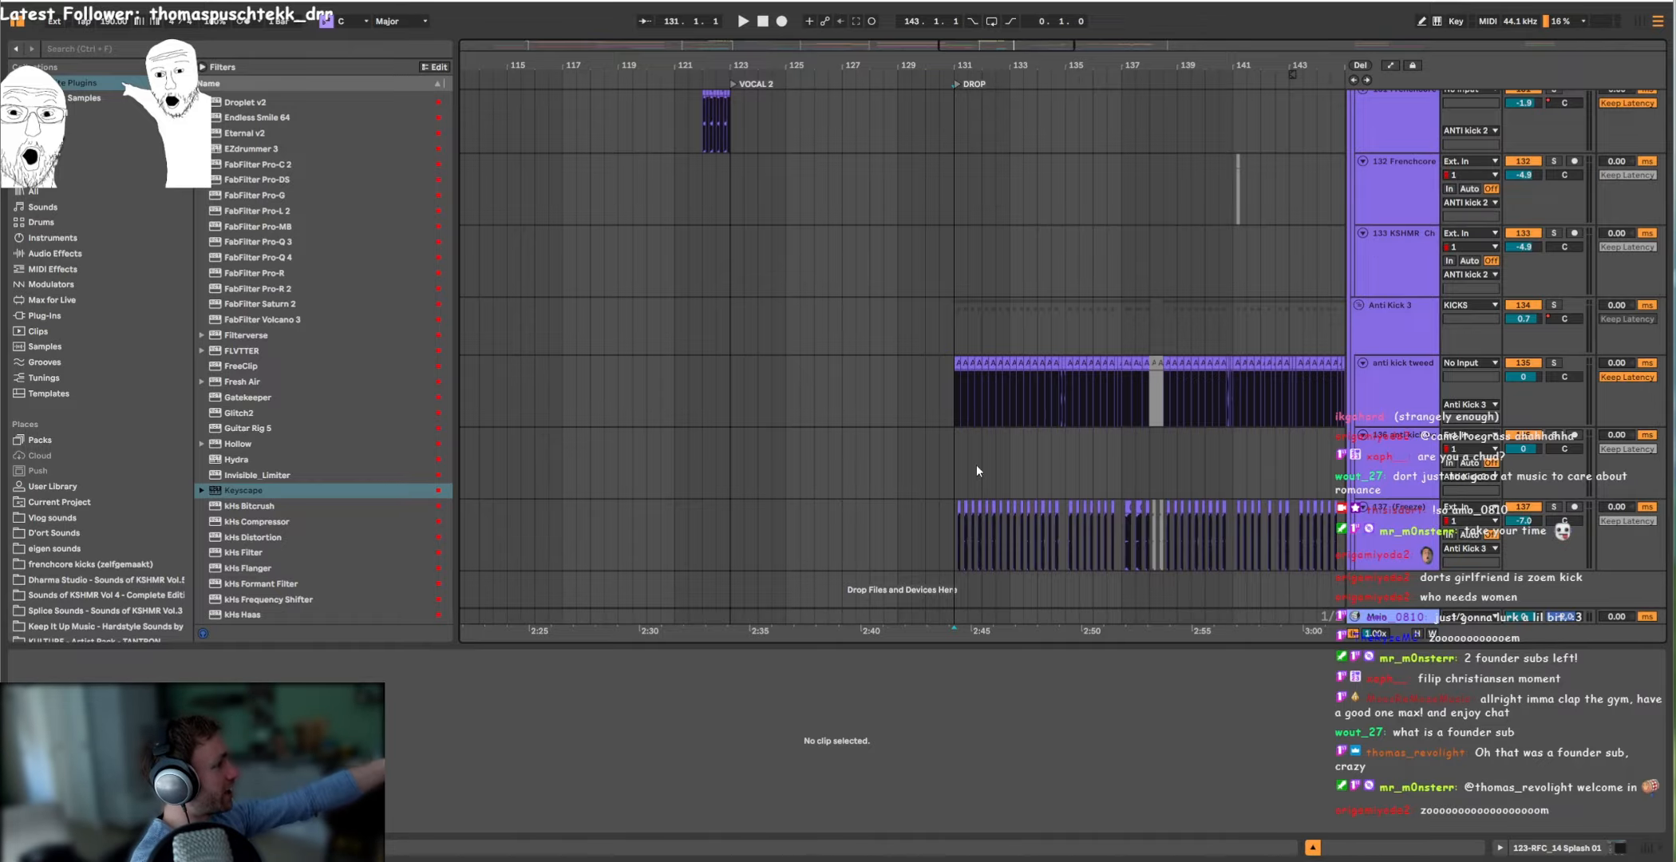
Step: Solo the Anti Kick 3 group's anti kick tweede drop track and play it from the DROP marker
left_click(893, 344)
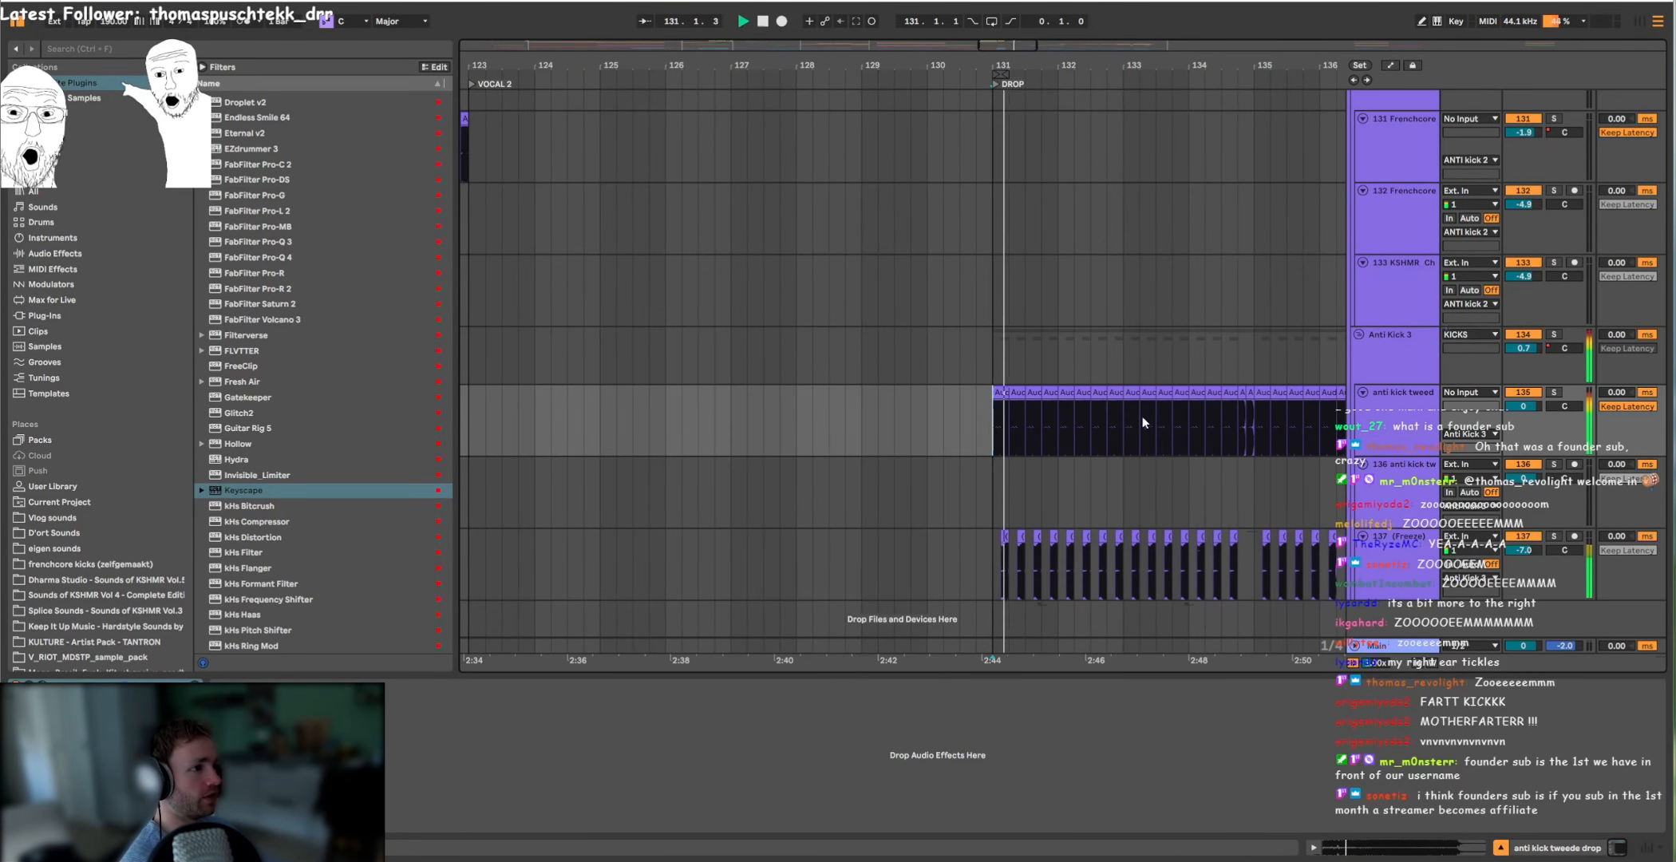
scroll(1143, 418, "right", 4)
key("space")
Step: Play the kicks after the DROP marker while viewing the FabFilter Pro-Q 3 curve on anti kick tweede drop, and hide the plug-in window
scroll(727, 430, "up", 3)
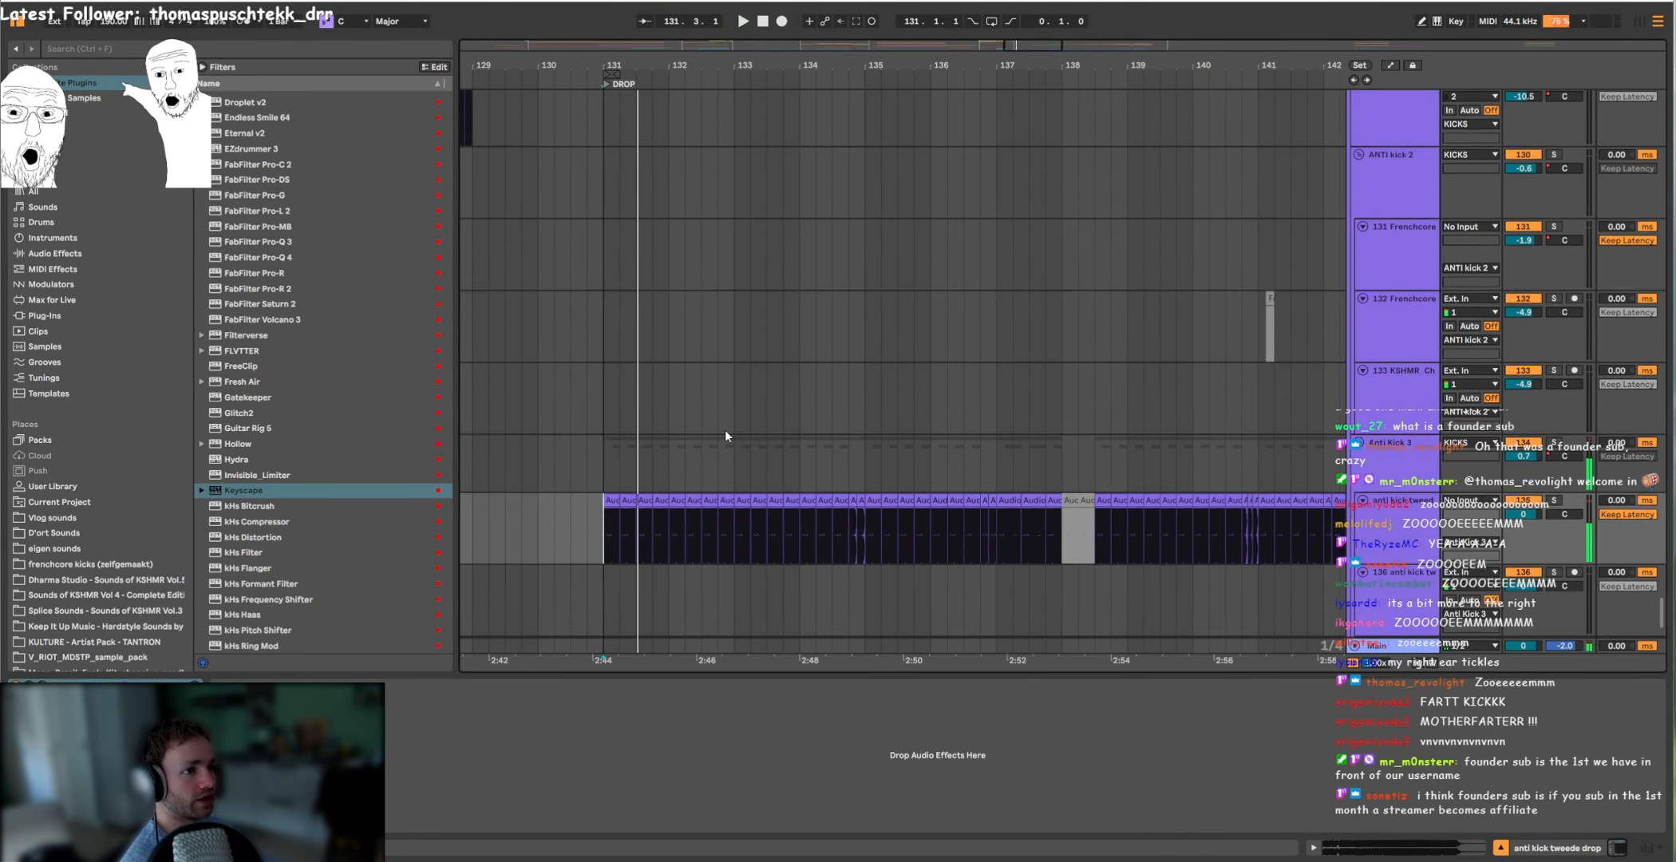
scroll(731, 427, "down", 2)
left_click(43, 685)
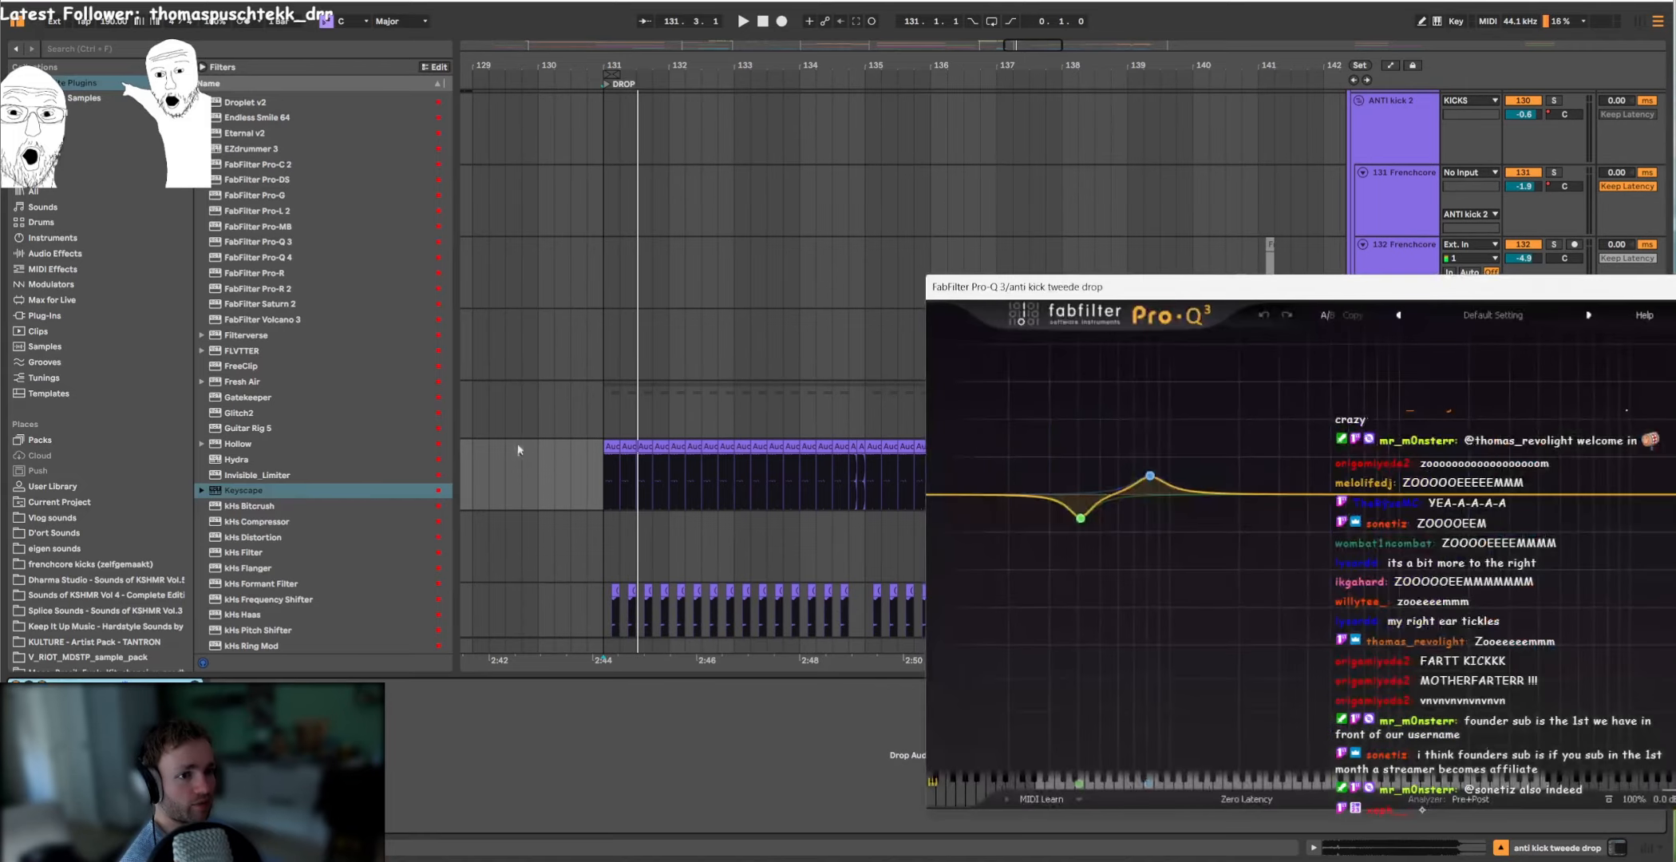
key("space")
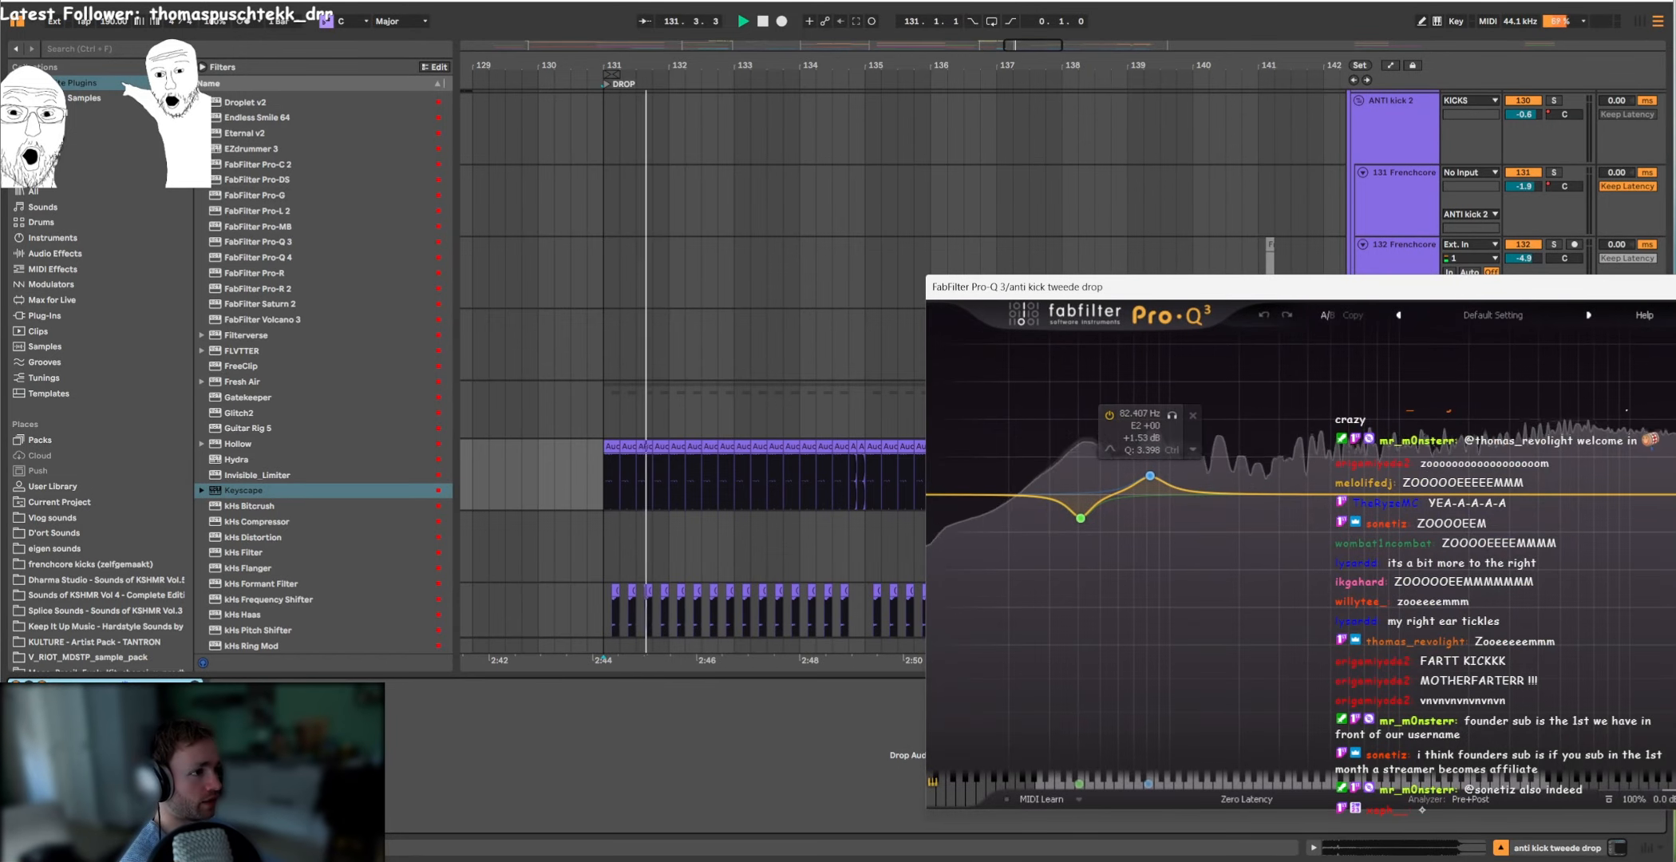
key("ctrl+alt+p")
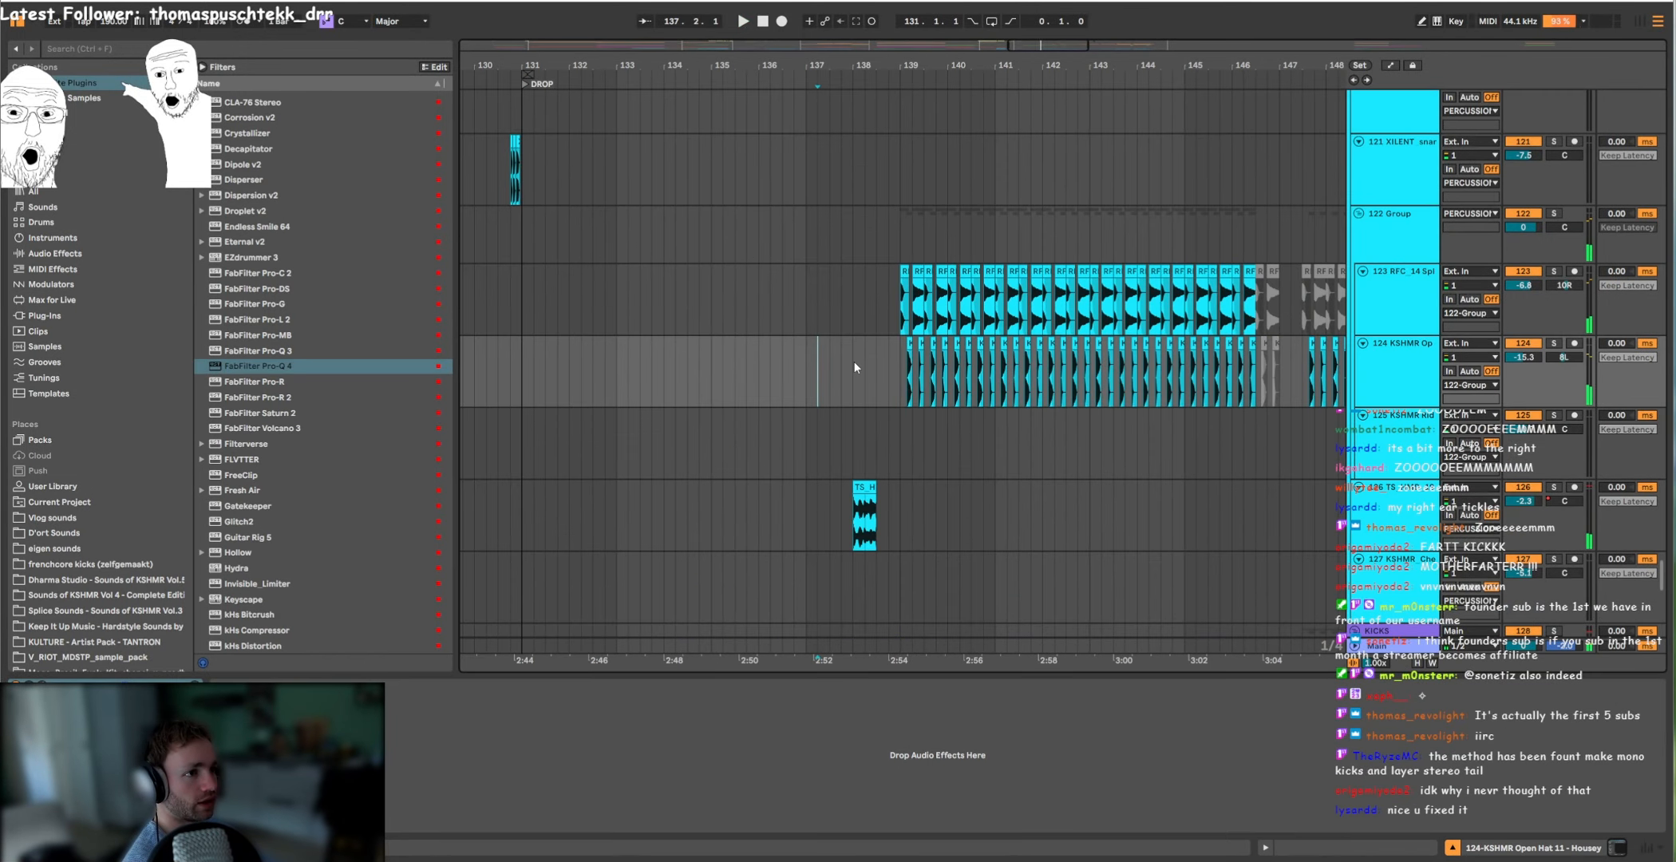
Step: Play the arrangement from the TS_HMD drum clip at bar 138
scroll(854, 362, "up", 3)
scroll(830, 360, "down", 2)
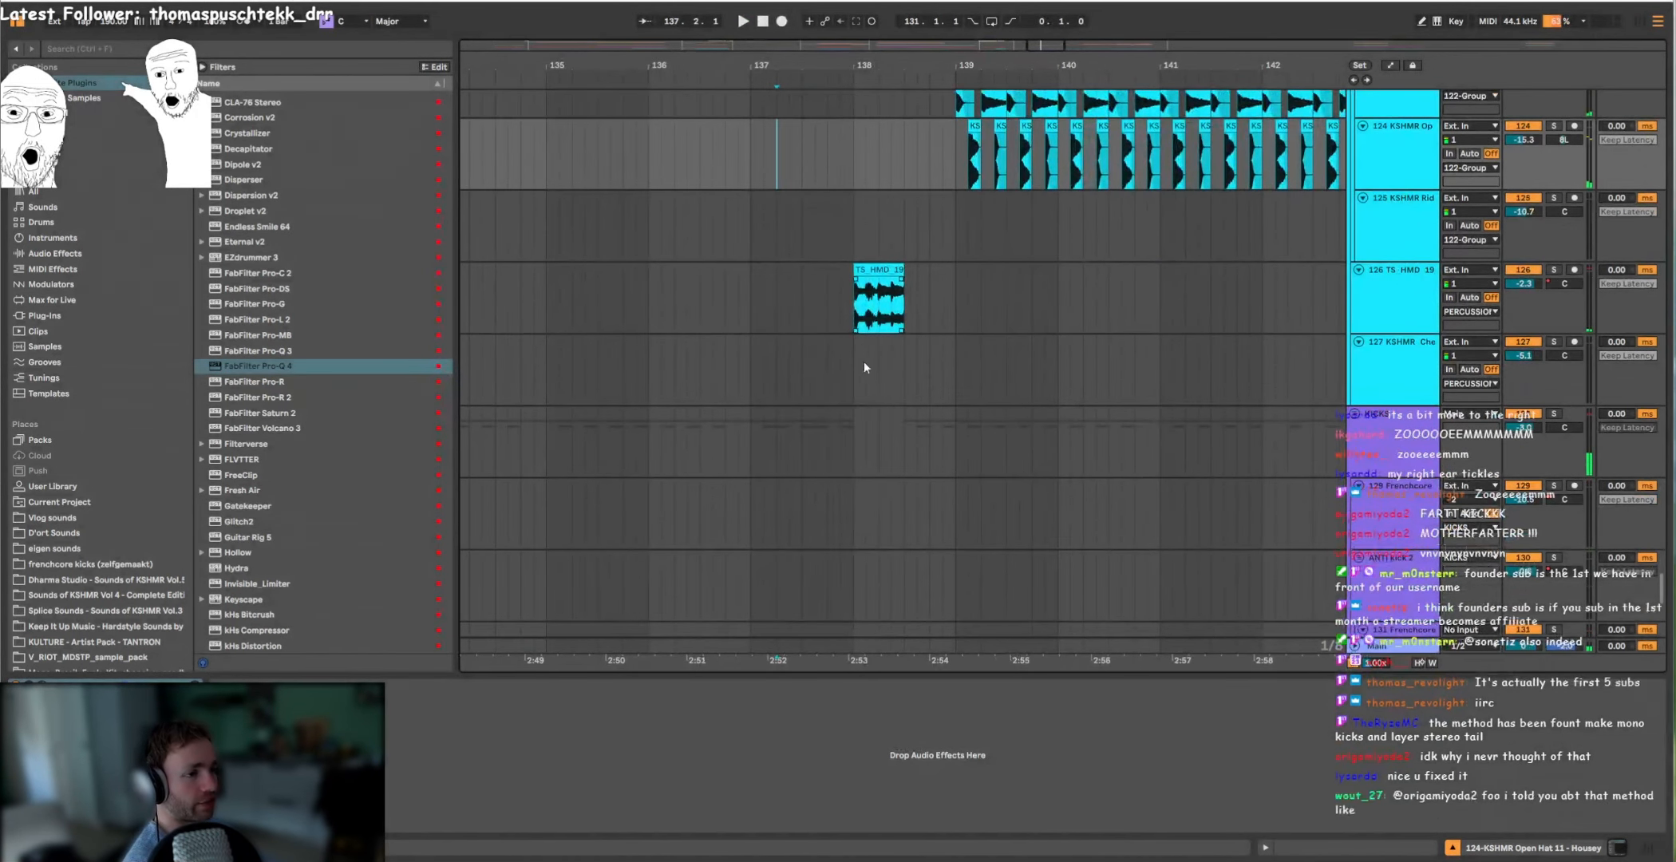
left_click(877, 269)
scroll(898, 325, "up", 4)
scroll(898, 326, "up", 3)
key("space")
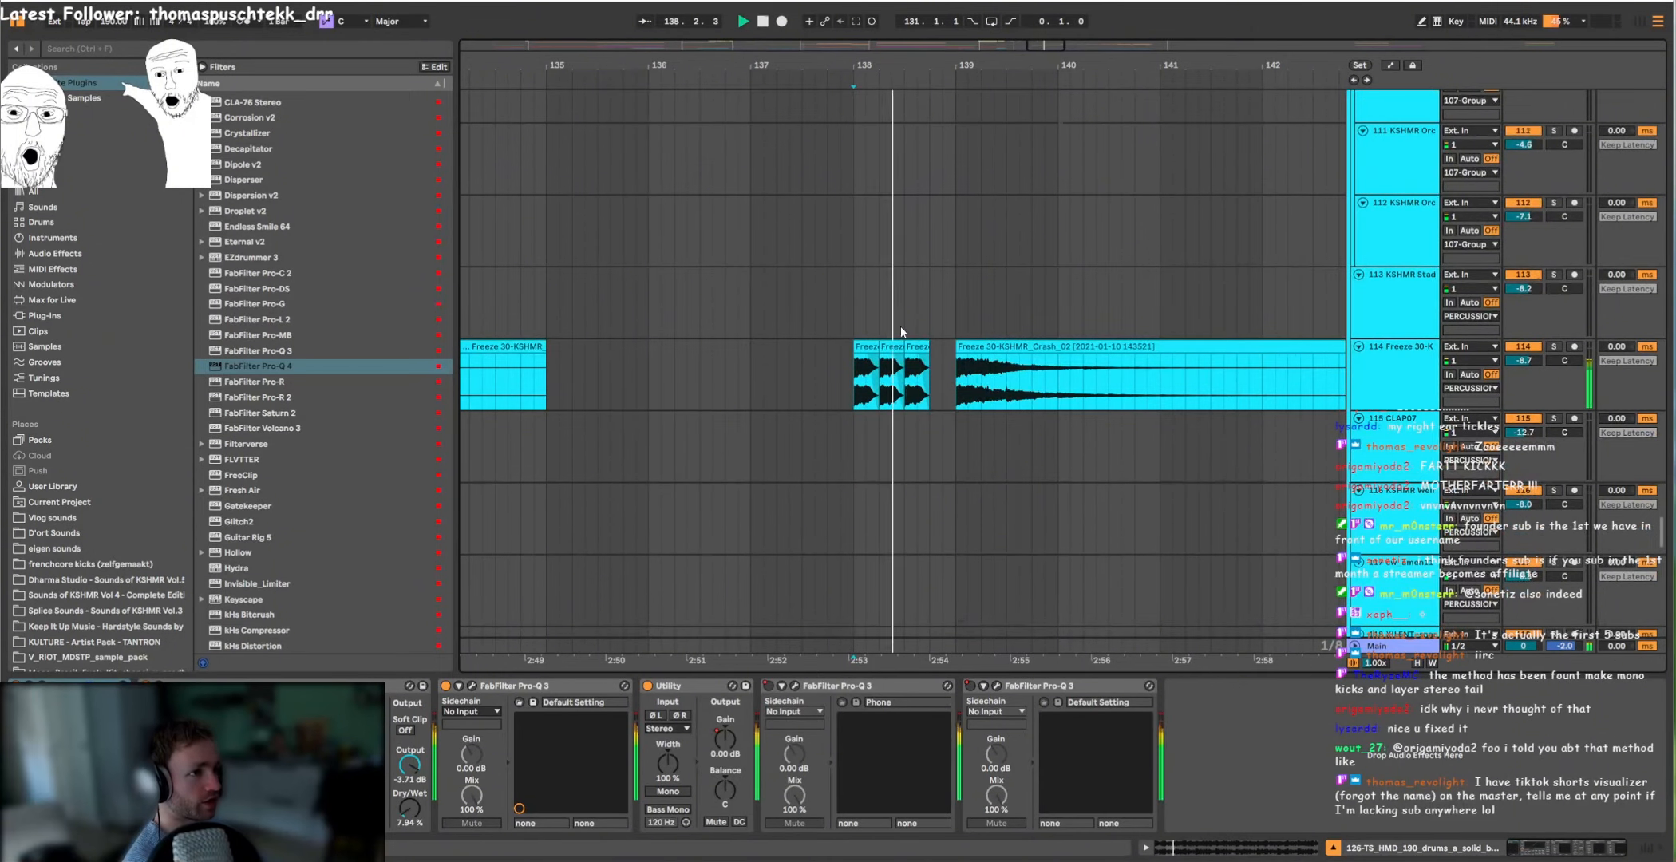
Step: Play the full arrangement with its percussion layers from the crash clip at bar 139
scroll(917, 327, "up", 5)
scroll(962, 342, "down", 4)
left_click(961, 352)
scroll(894, 315, "right", 2)
scroll(873, 308, "down", 6)
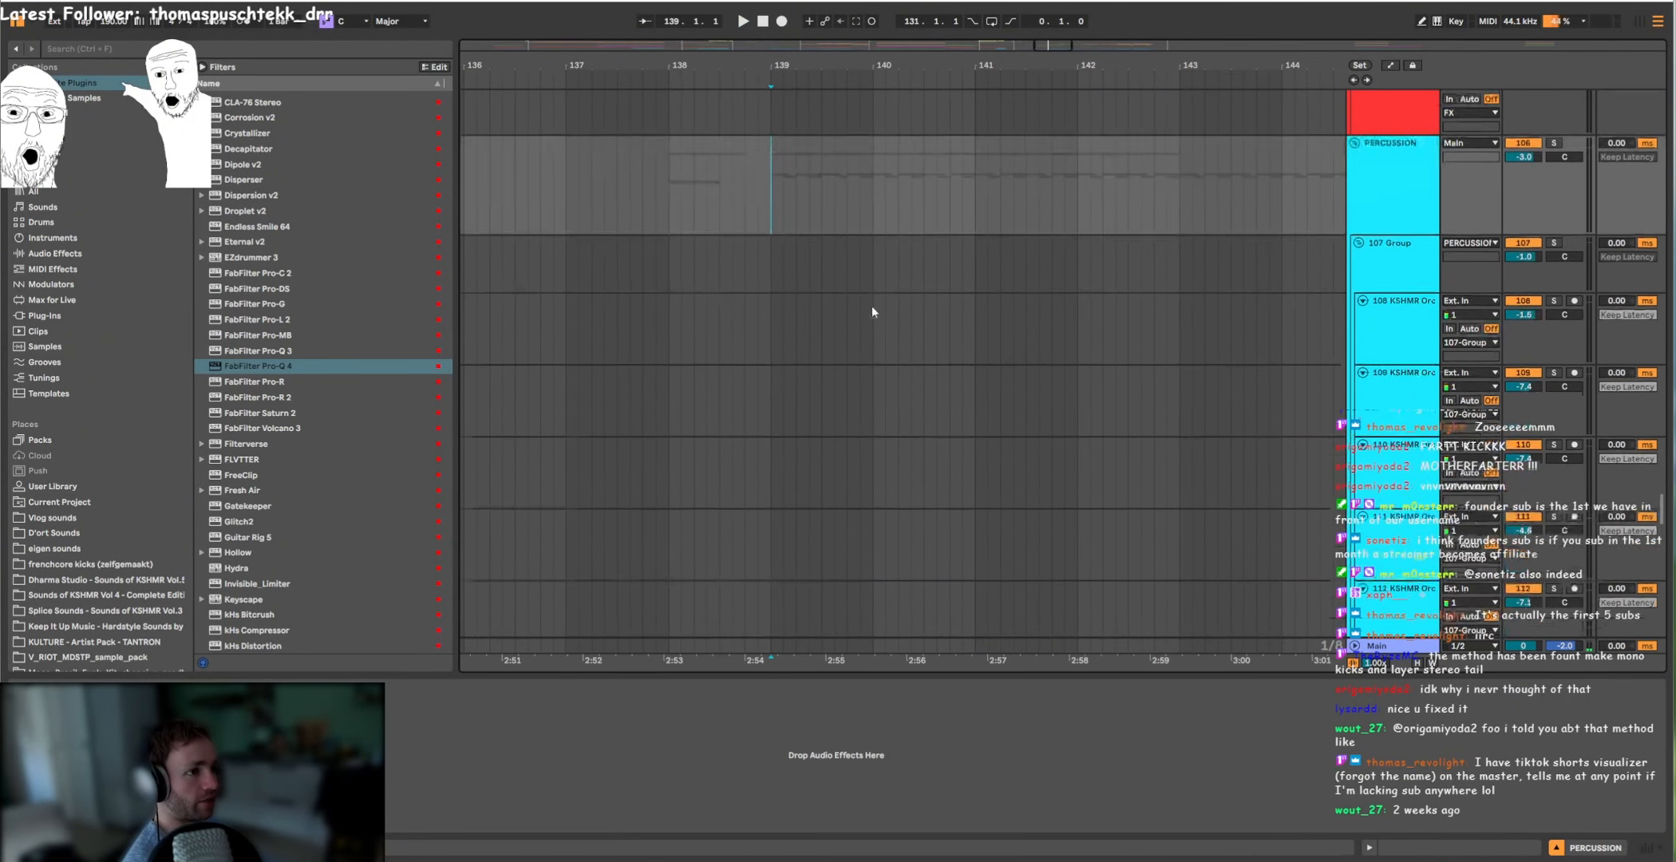
scroll(873, 308, "down", 4)
key("space")
scroll(873, 310, "right", 1)
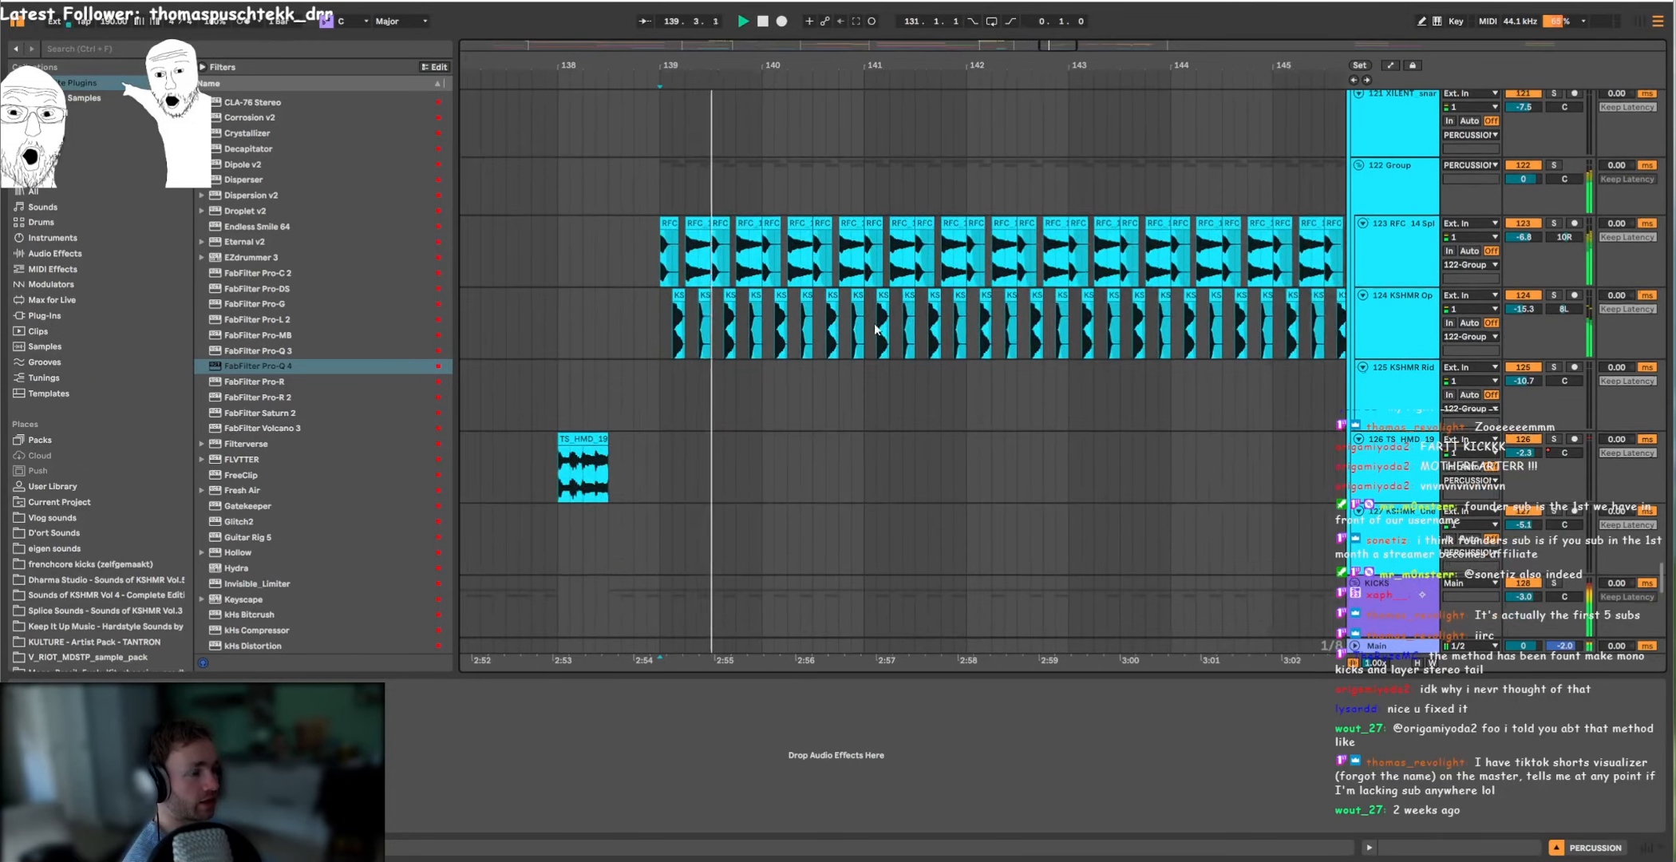
scroll(868, 309, "down", 1)
key("space")
key("space")
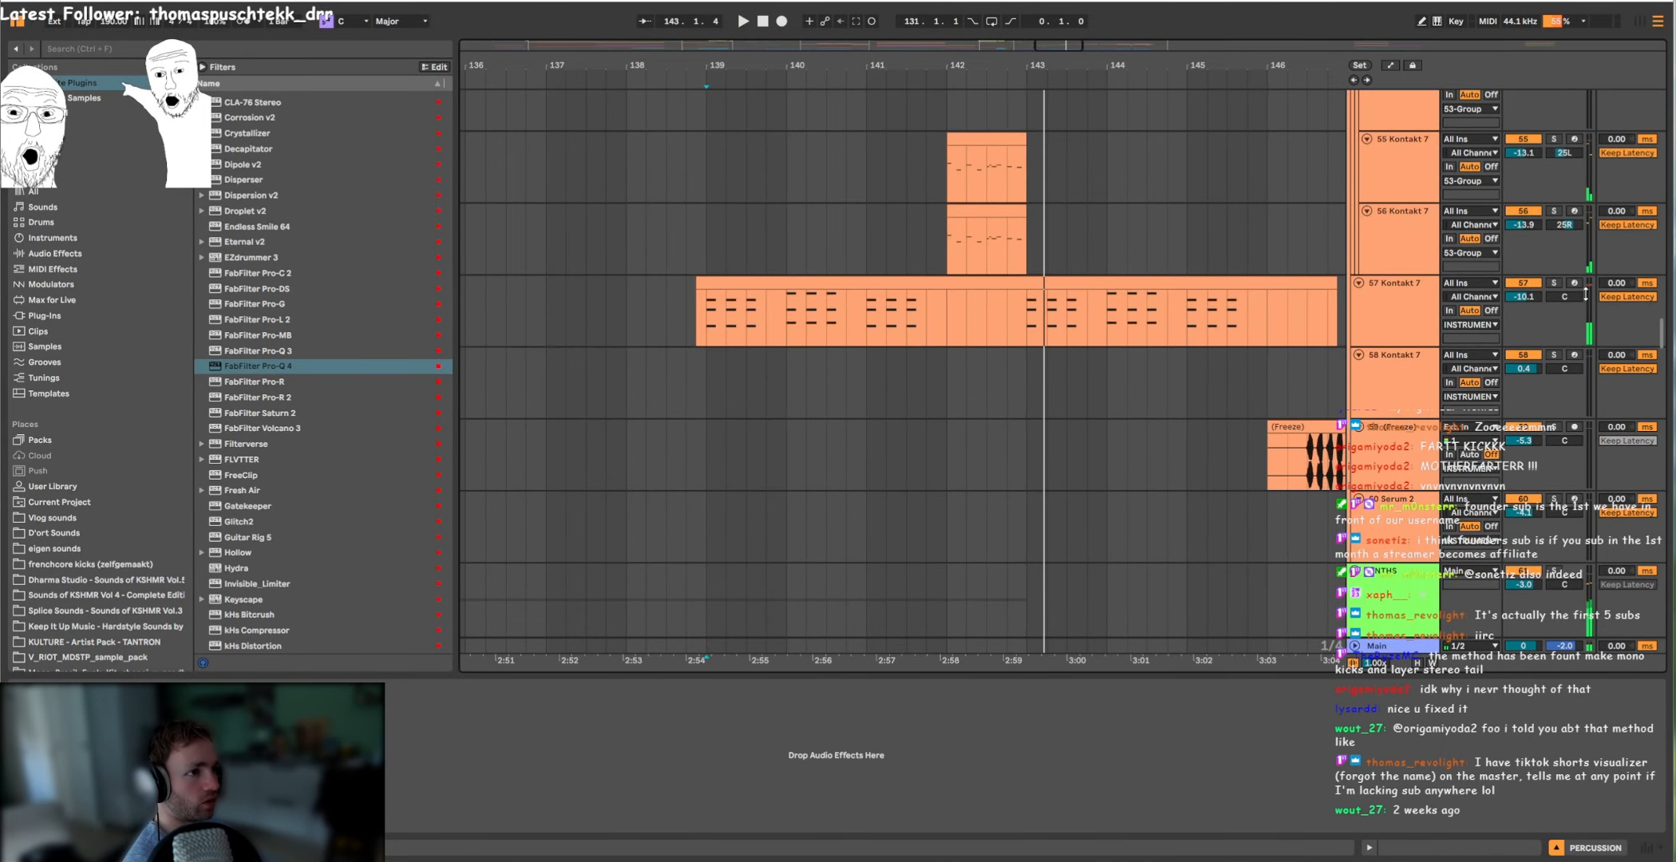
Step: Solo and play 57 Kontakt 7 and open its bar 139 MIDI clip in the enlarged note editor
scroll(949, 365, "up", 3)
left_click(1359, 447)
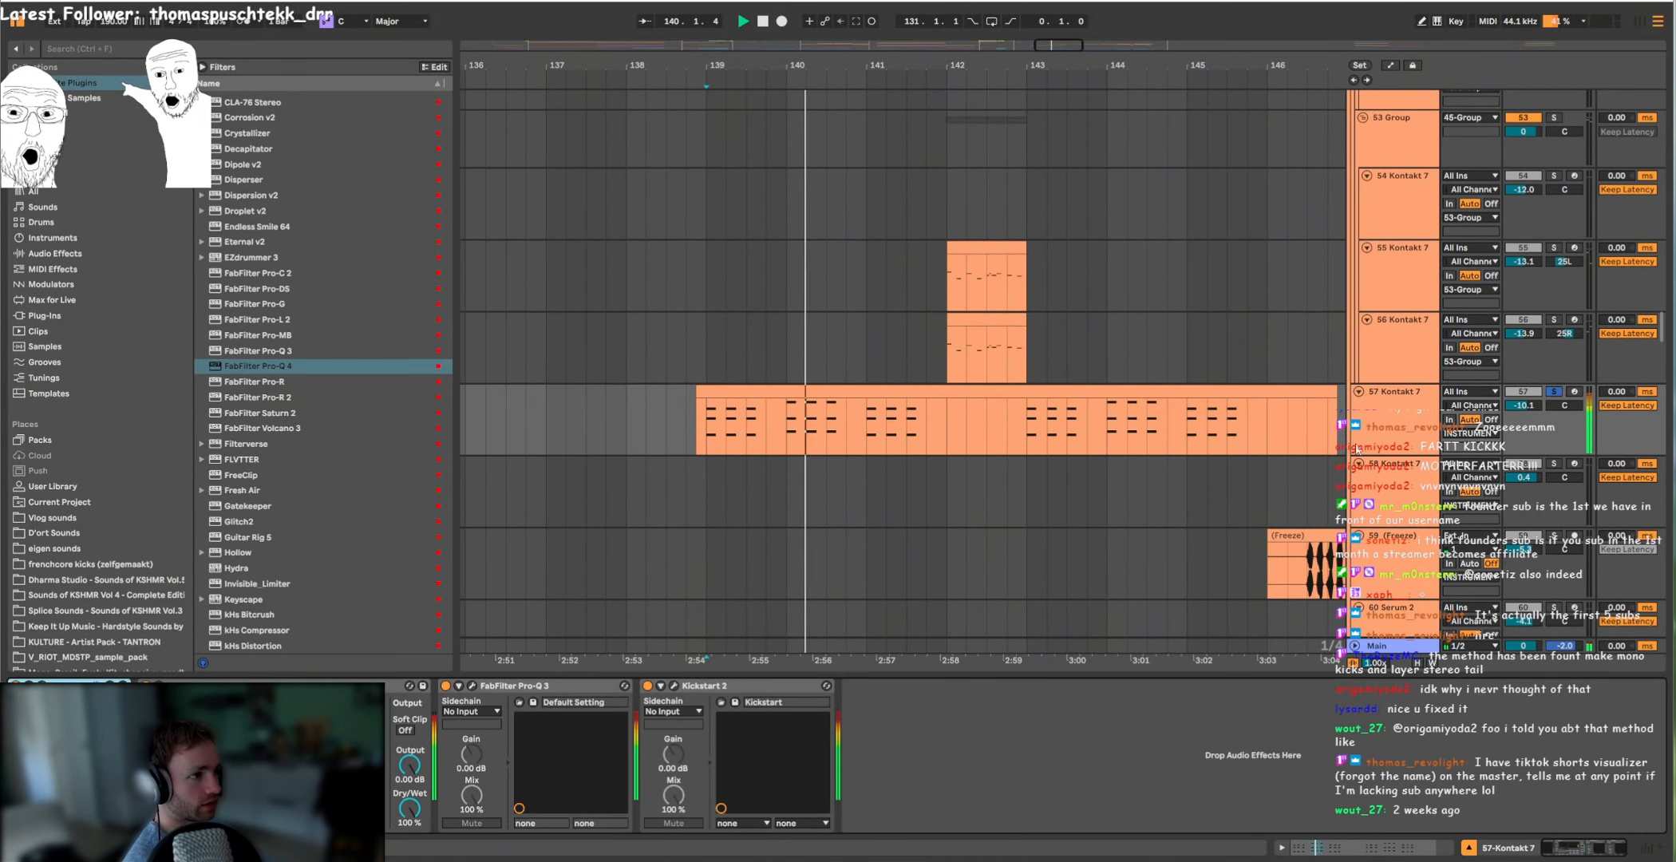
double_click(968, 412)
key("space")
left_click_drag(1119, 646, 1110, 319)
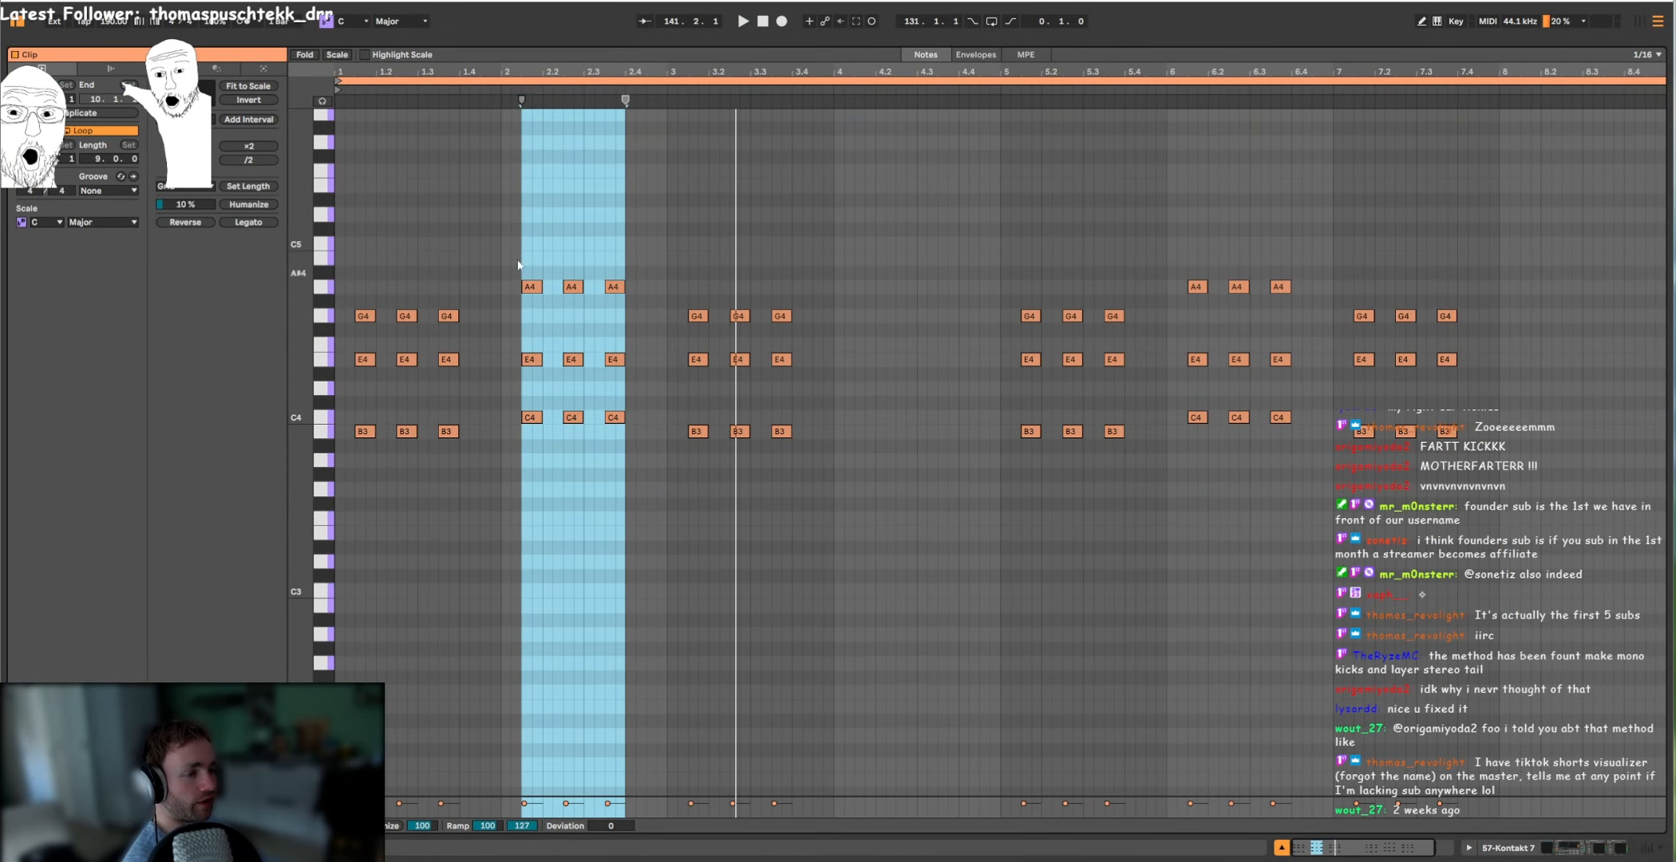
Step: Bring back the arrangement from the note editor and set the playback start to bar 139
left_click_drag(1032, 42, 958, 783)
scroll(918, 407, "up", 1)
scroll(958, 364, "down", 3)
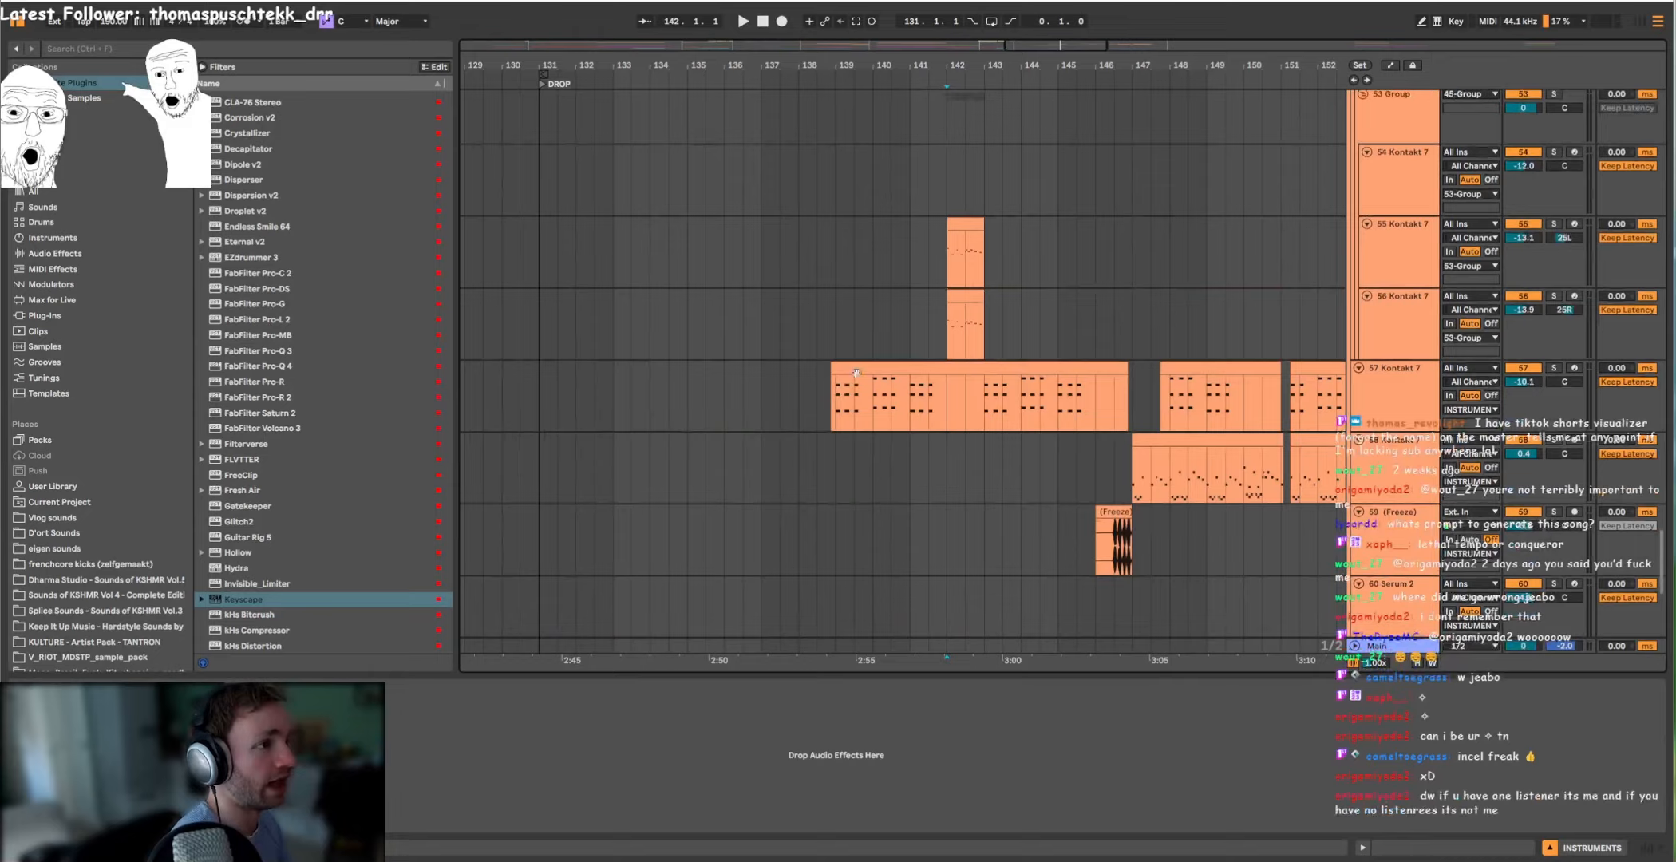
left_click(801, 395)
left_click(836, 345)
scroll(833, 299, "up", 4)
scroll(979, 364, "down", 6)
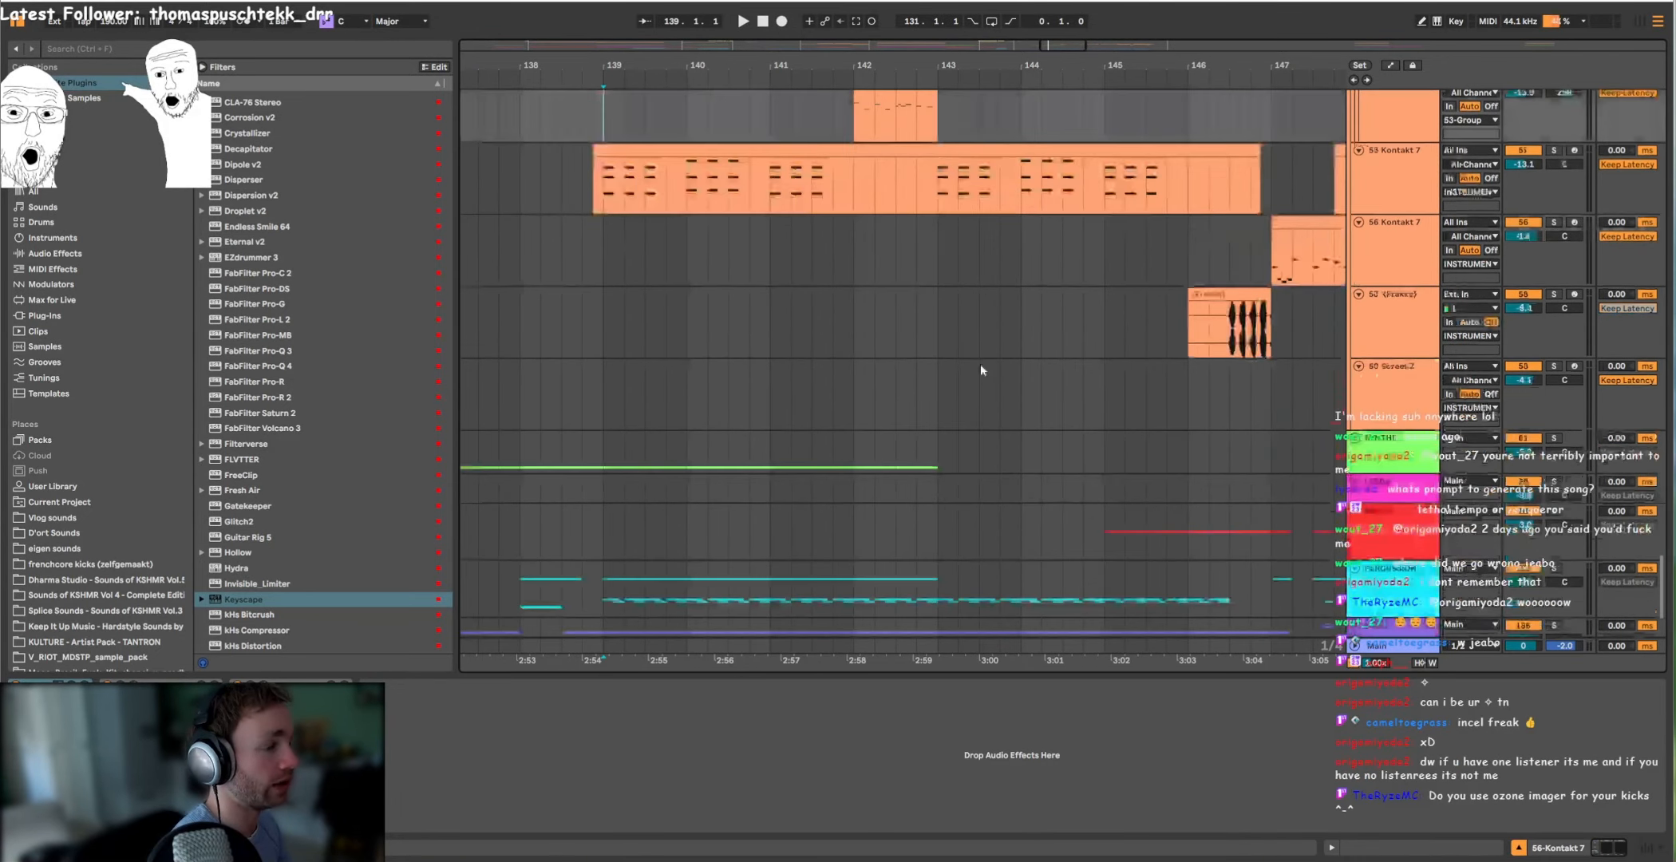
Step: Unfold the SYNTHS group, then solo 74 Serum 2 and play it from bar 142
left_click(1355, 320)
scroll(877, 400, "down", 2)
scroll(878, 400, "down", 5)
left_click(854, 359)
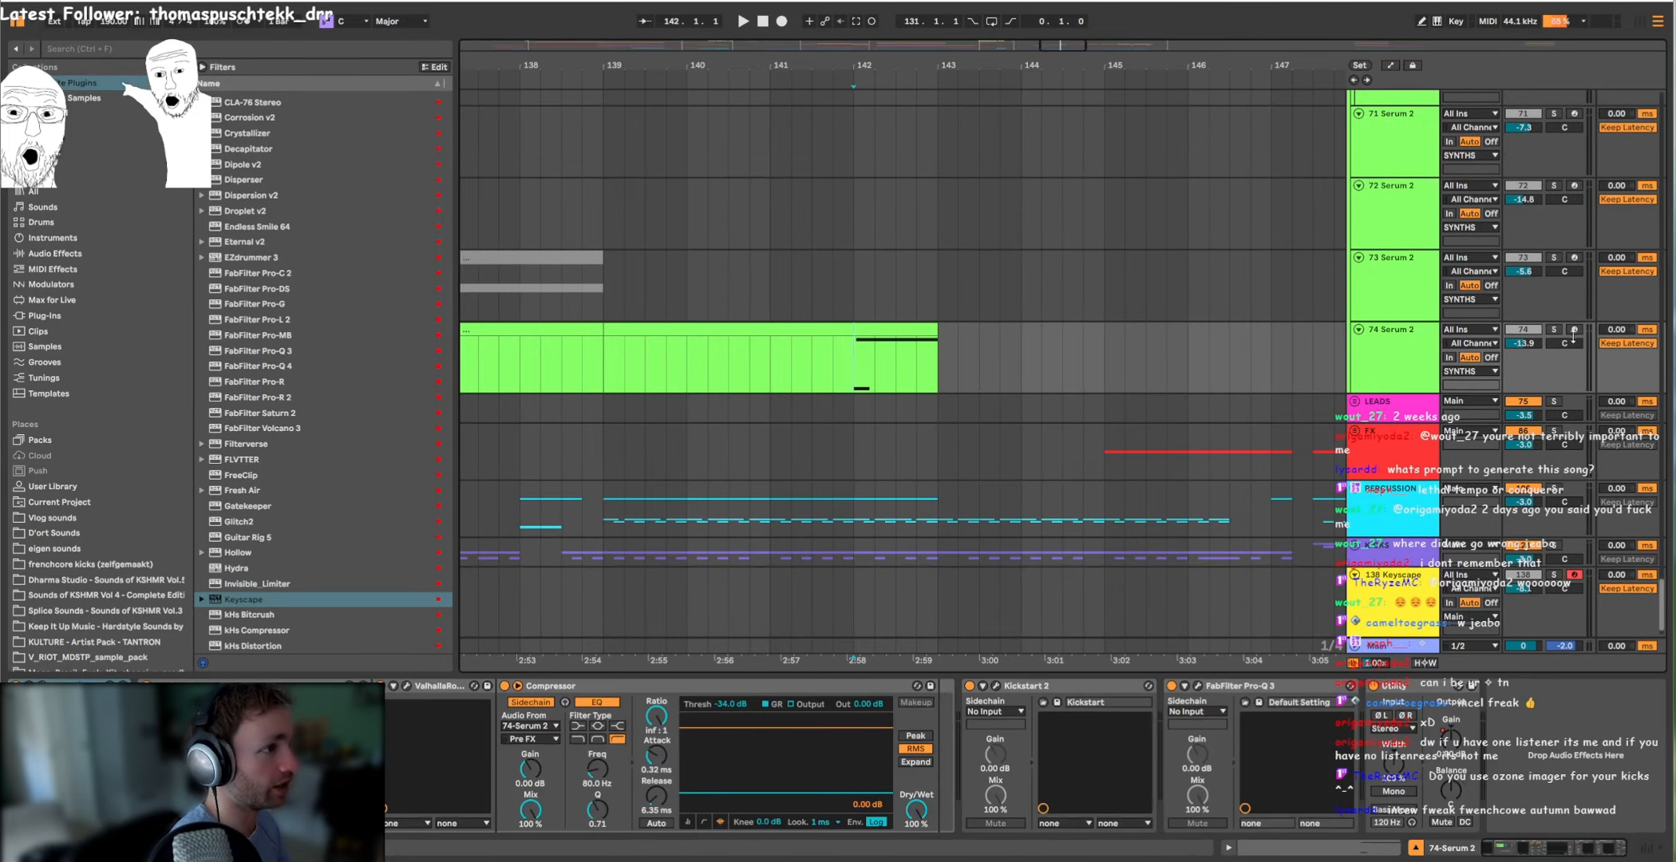
left_click(1556, 331)
key("space")
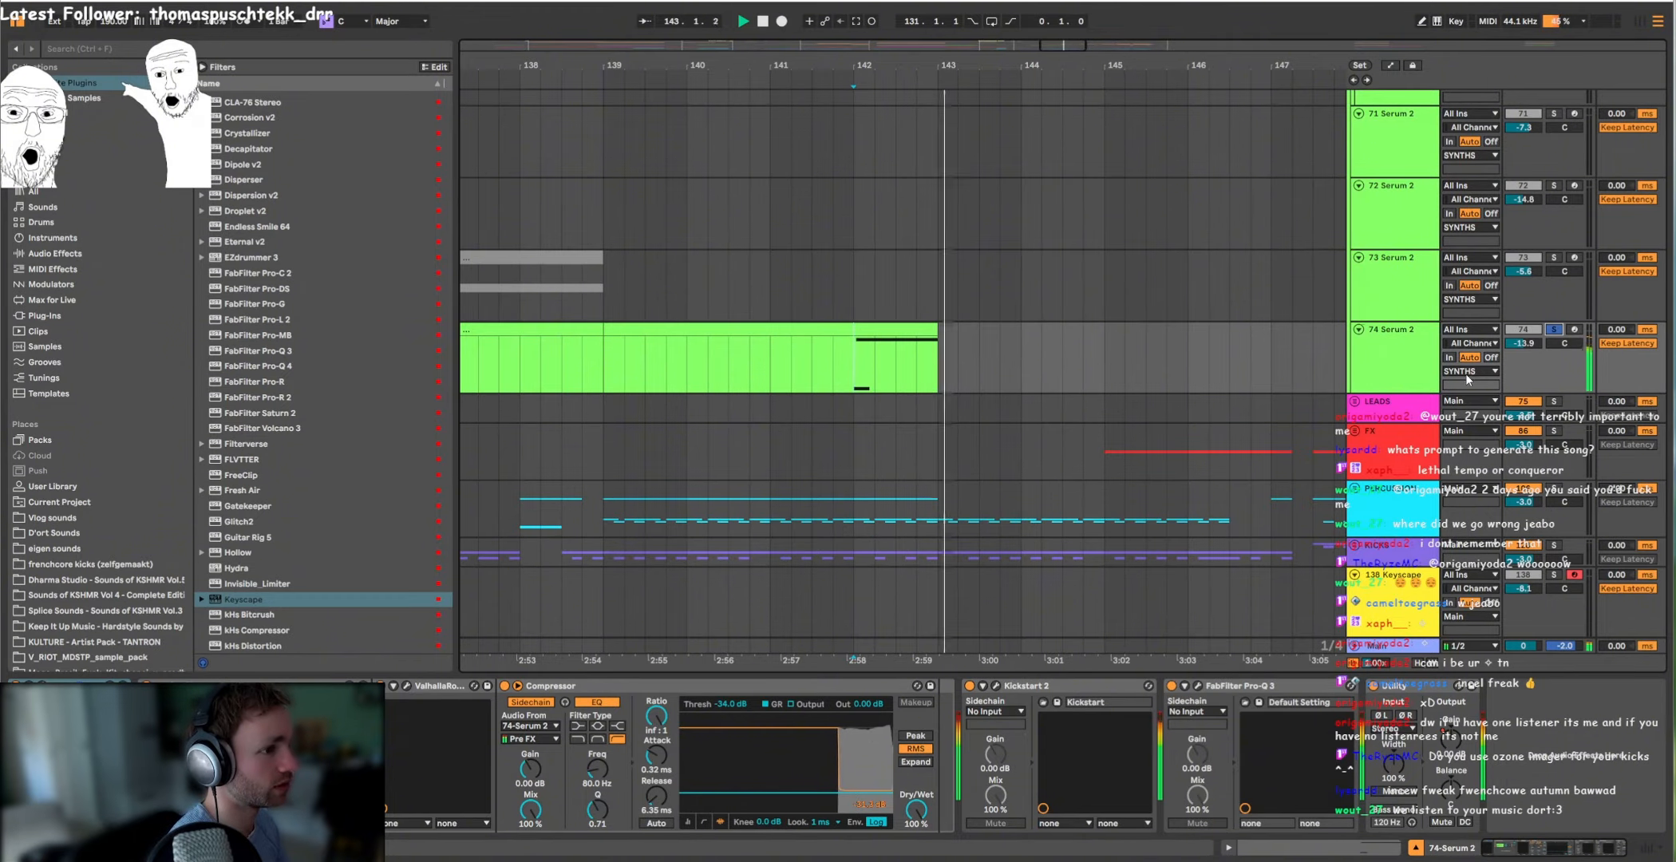
left_click(42, 686)
left_click(674, 251)
left_click(1469, 207)
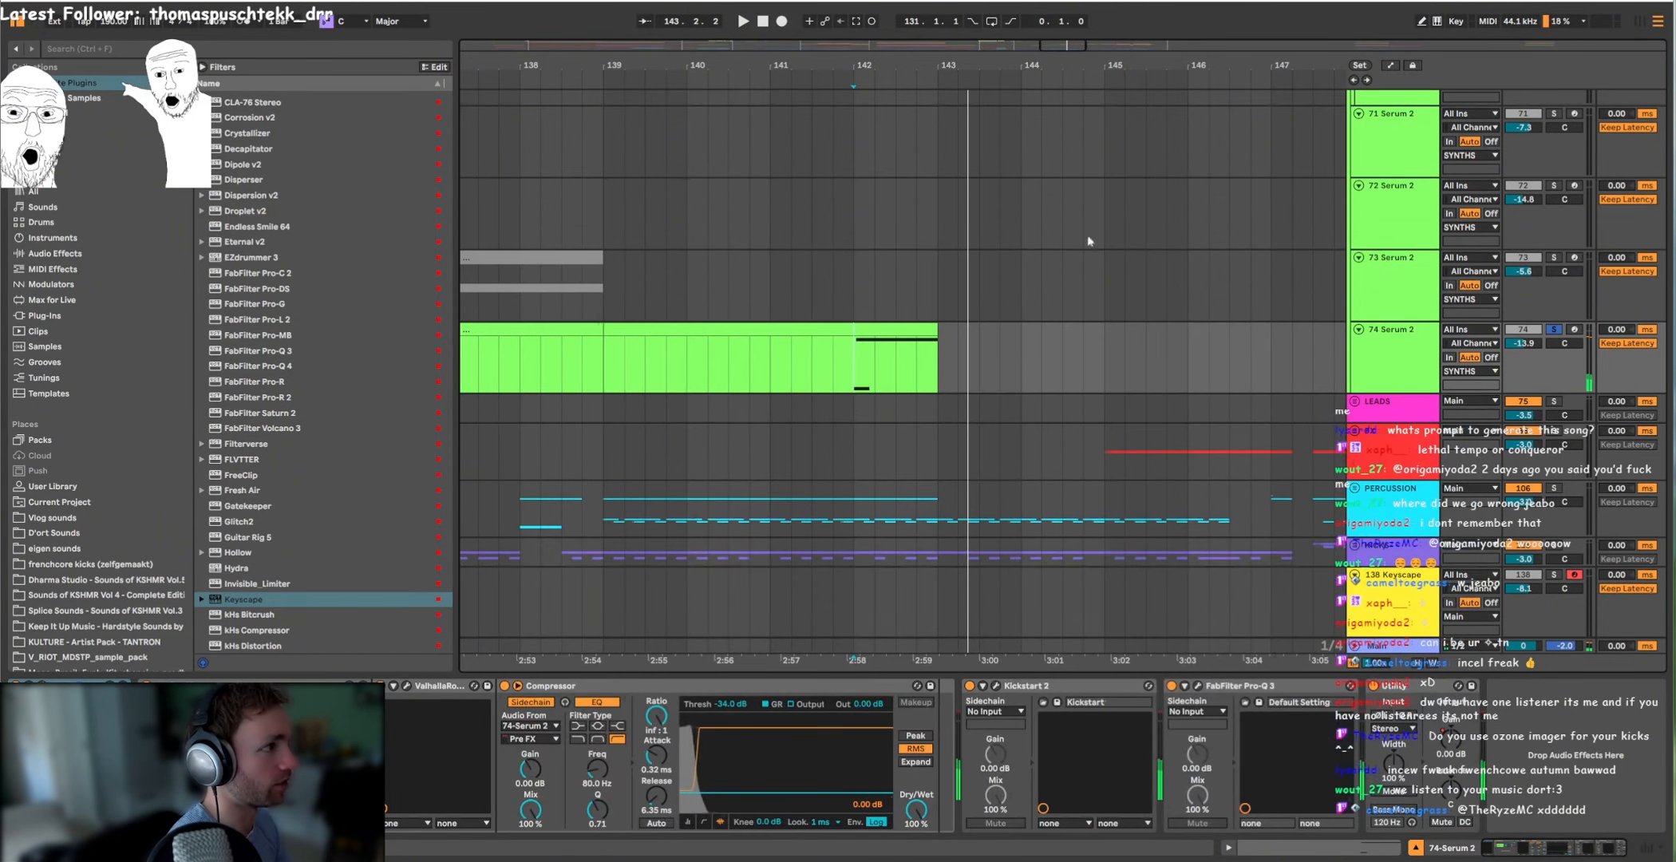
Step: Solo 58 Kontakt 7 and play it from the start of its first clip
scroll(942, 366, "up", 10)
scroll(947, 361, "up", 3)
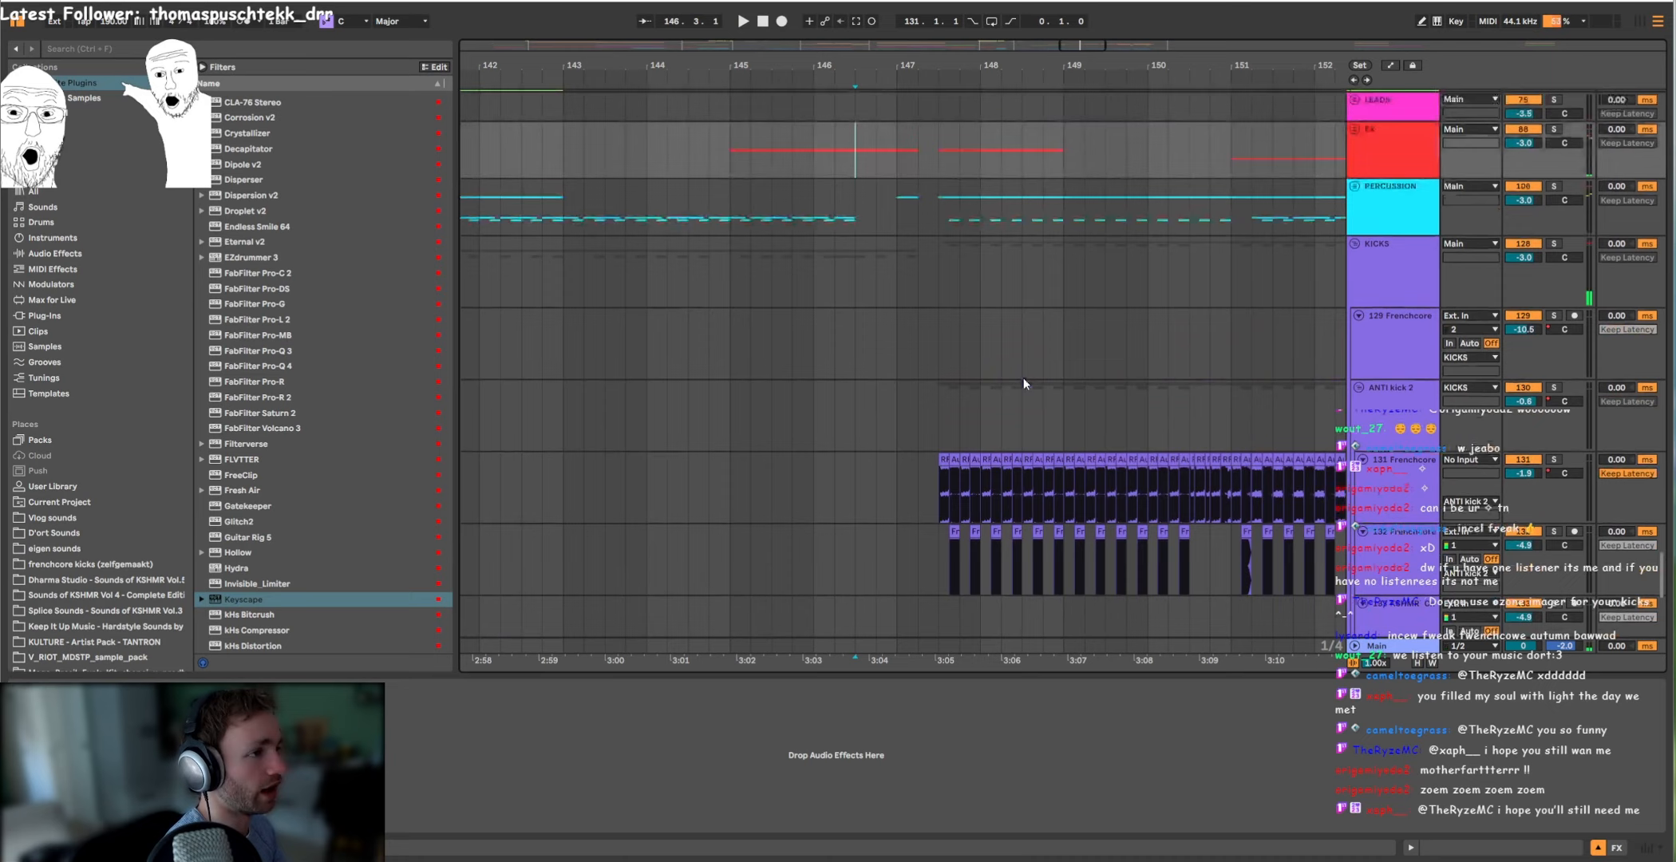
scroll(1023, 377, "up", 10)
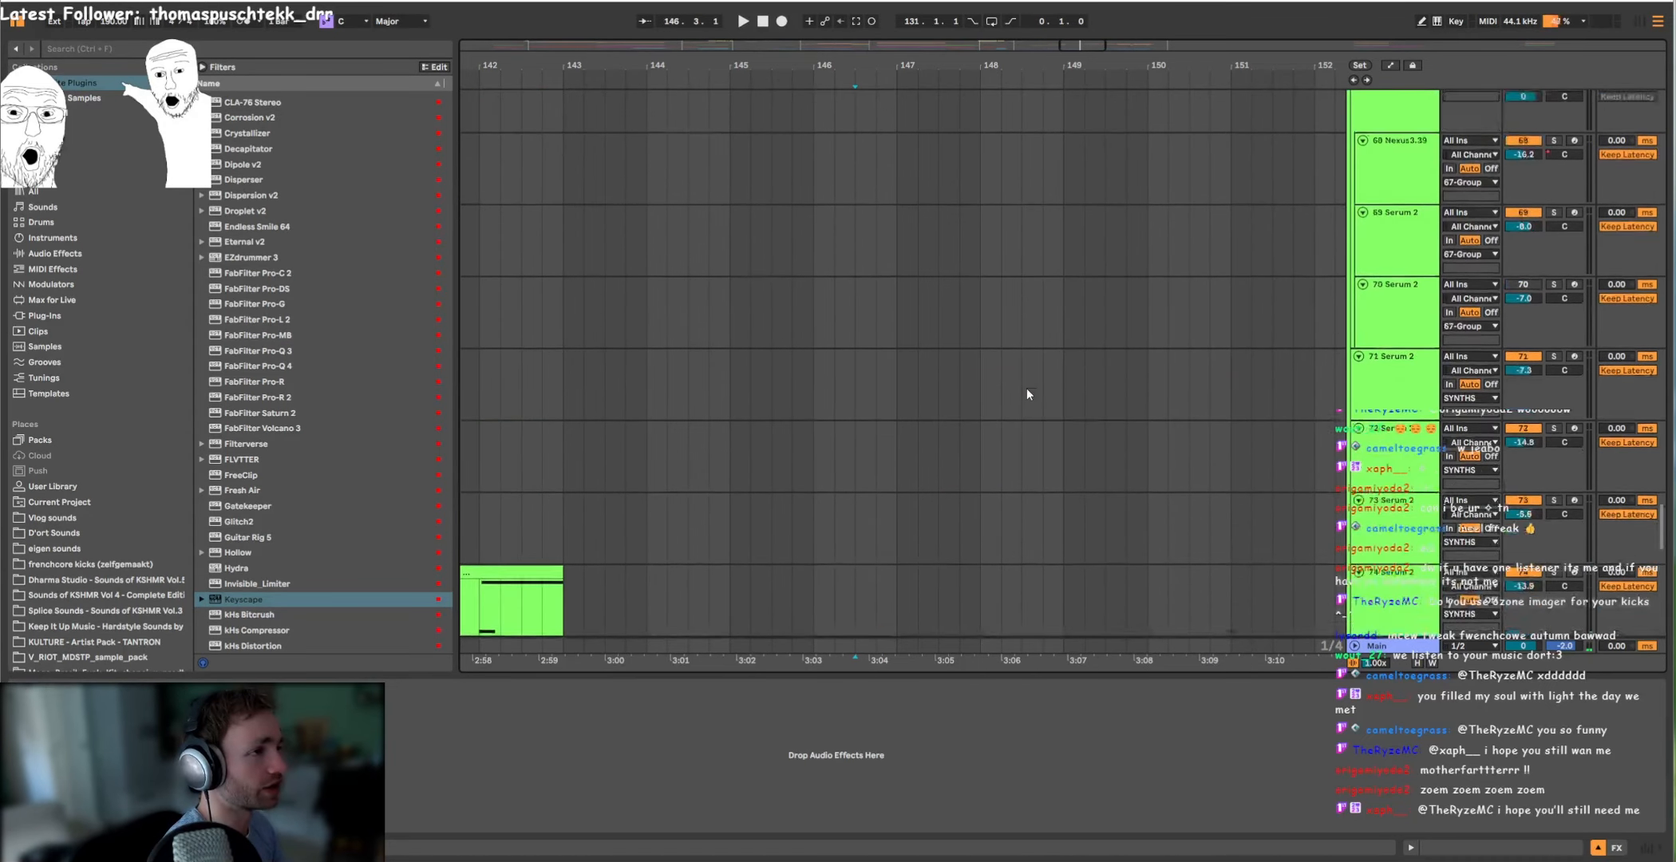
left_click(1016, 411)
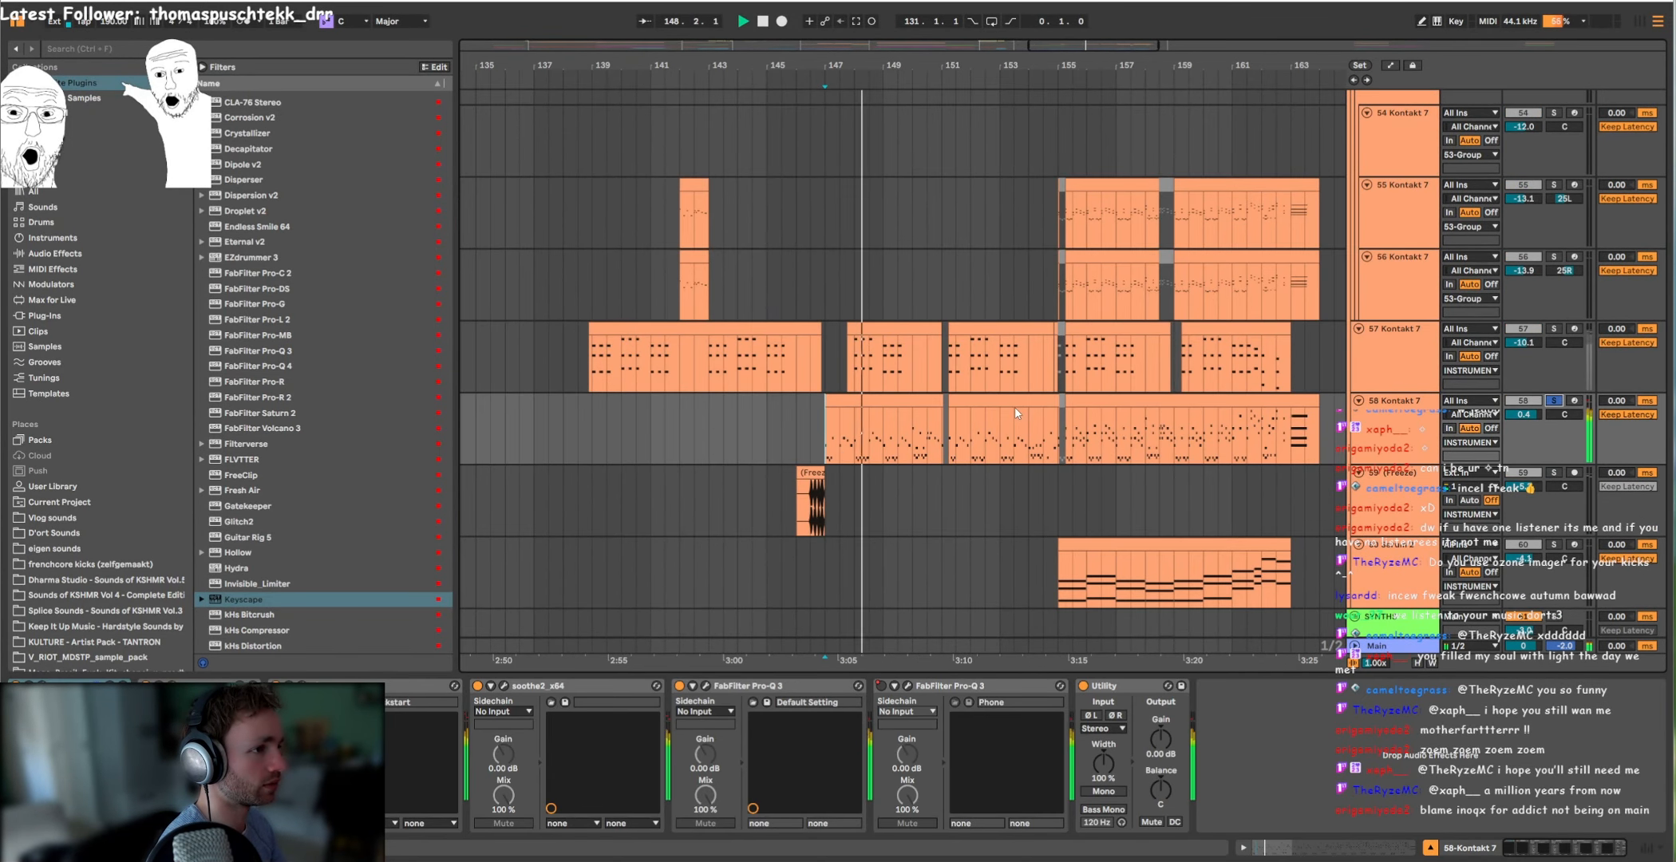
Step: Open the 58 Kontakt 7 MIDI clip in the enlarged note editor and examine its melody and harmony notes
double_click(935, 401)
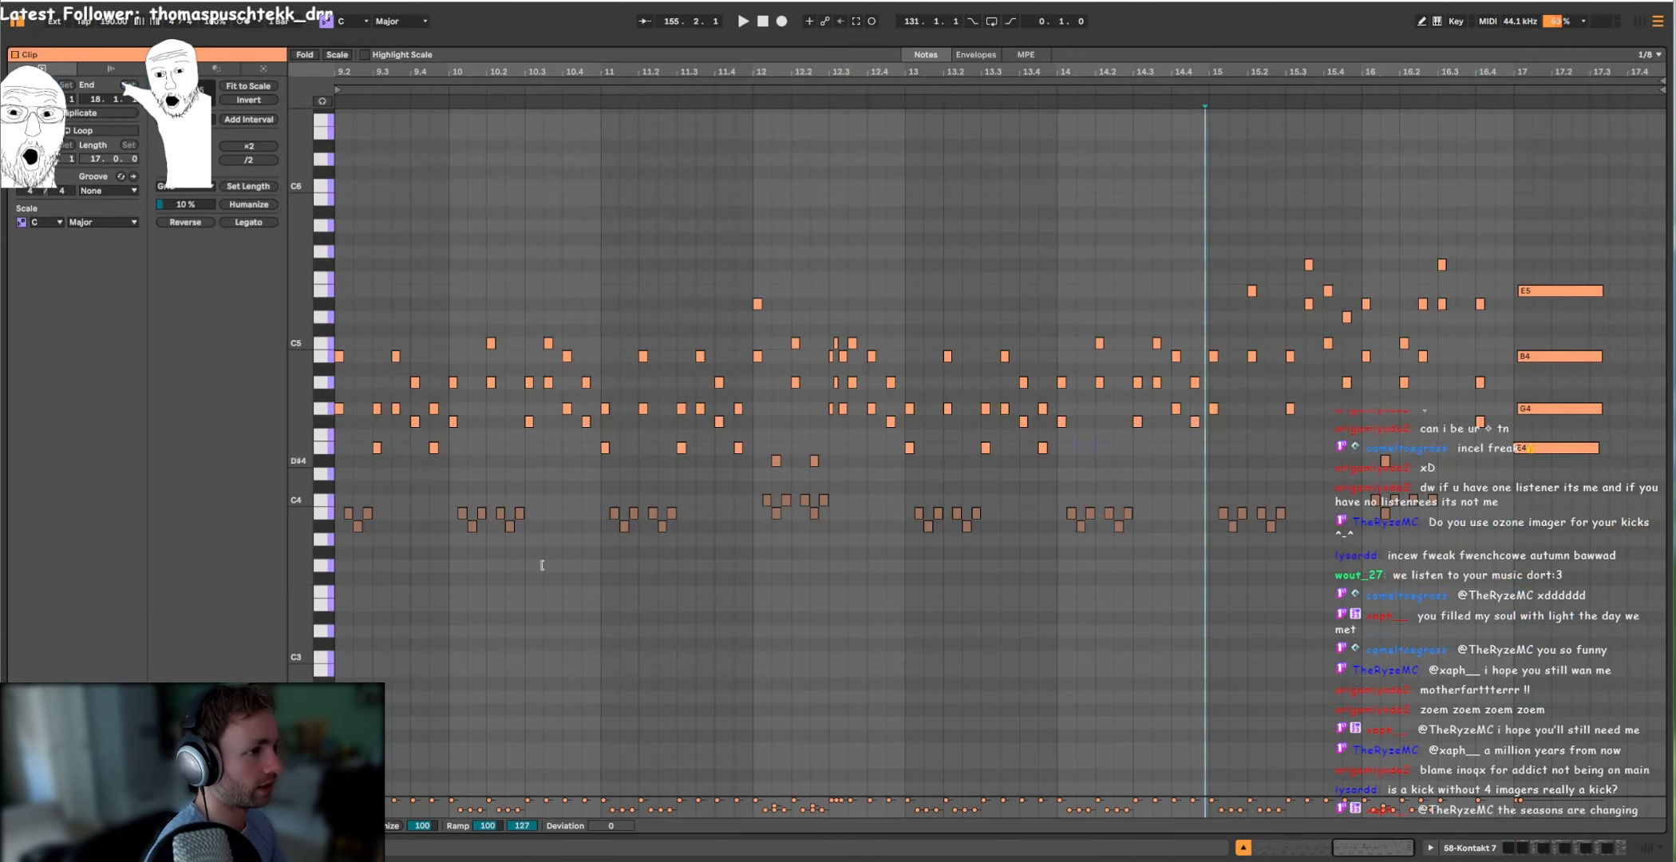
scroll(770, 491, "left", 8)
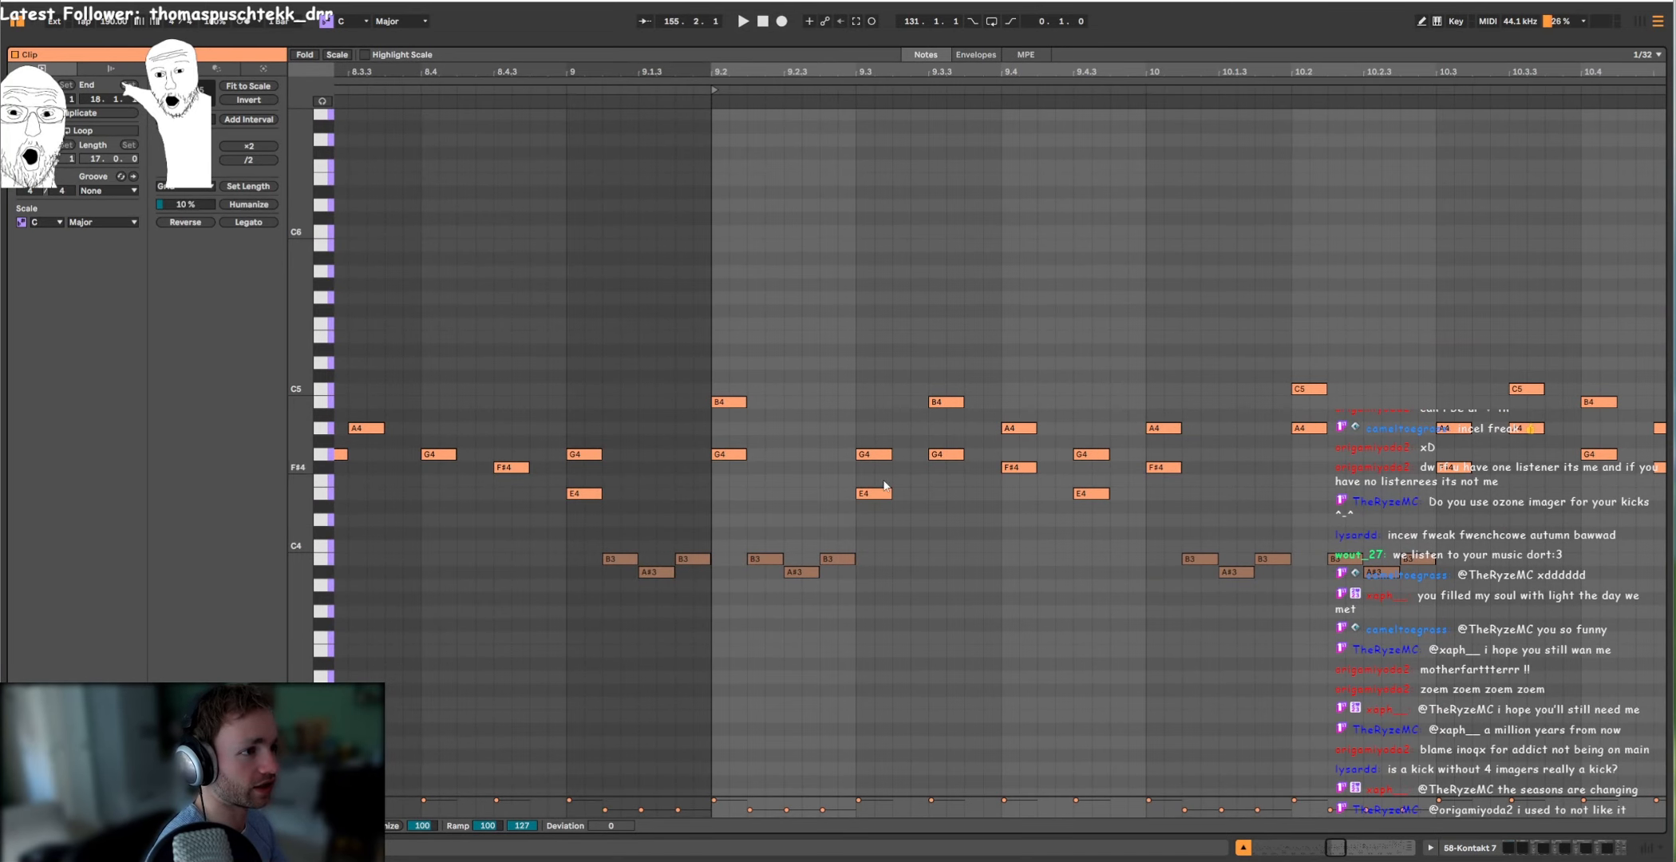
scroll(956, 434, "down", 10)
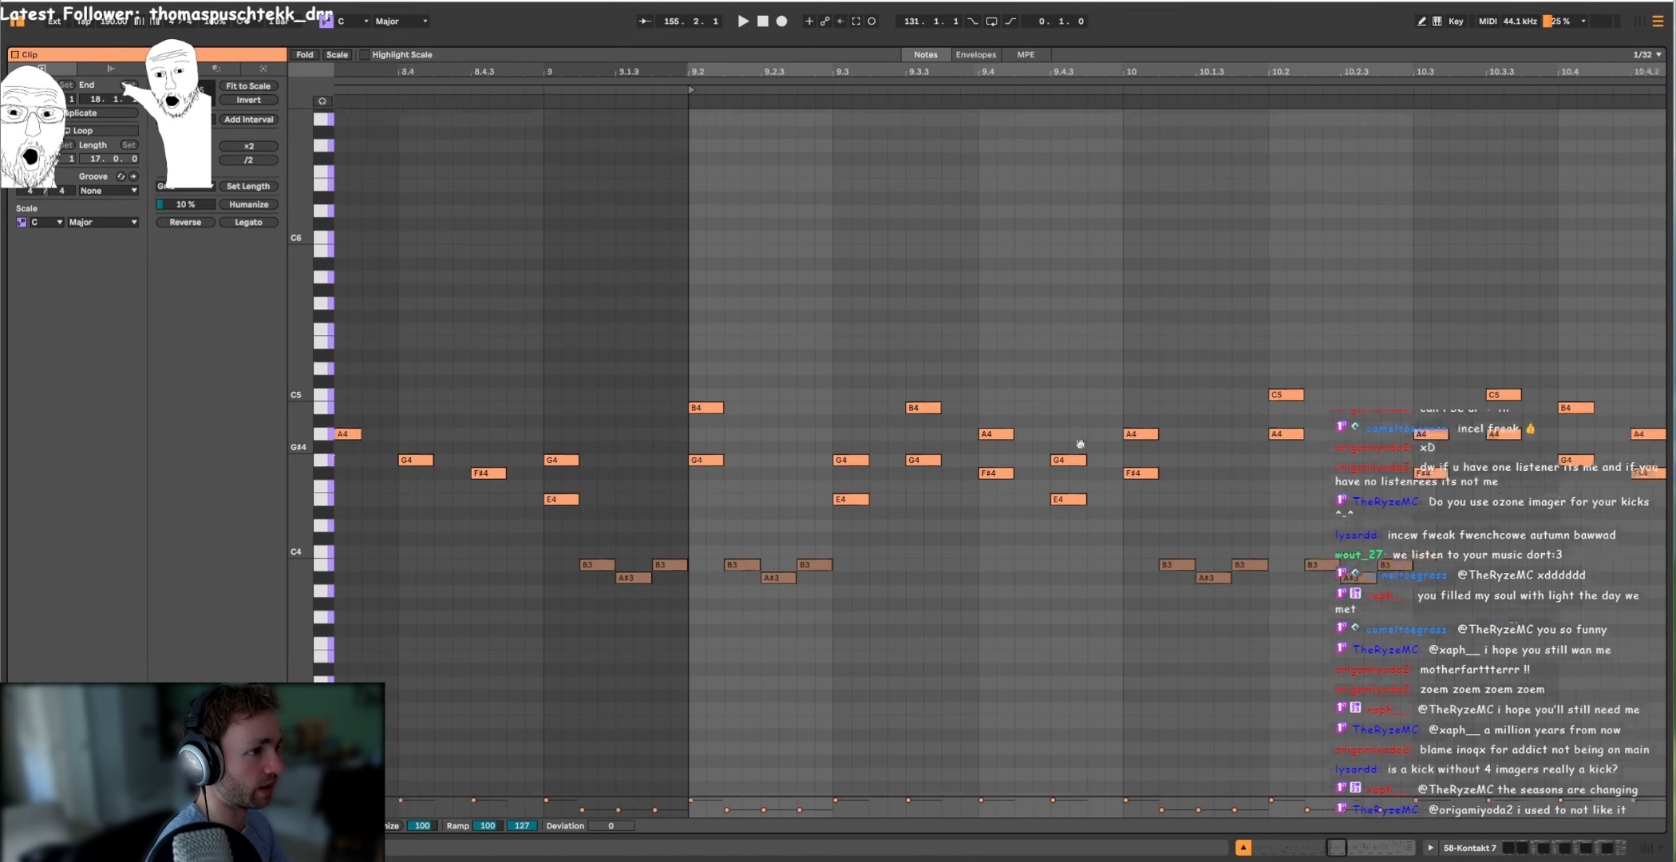
left_click(1219, 360)
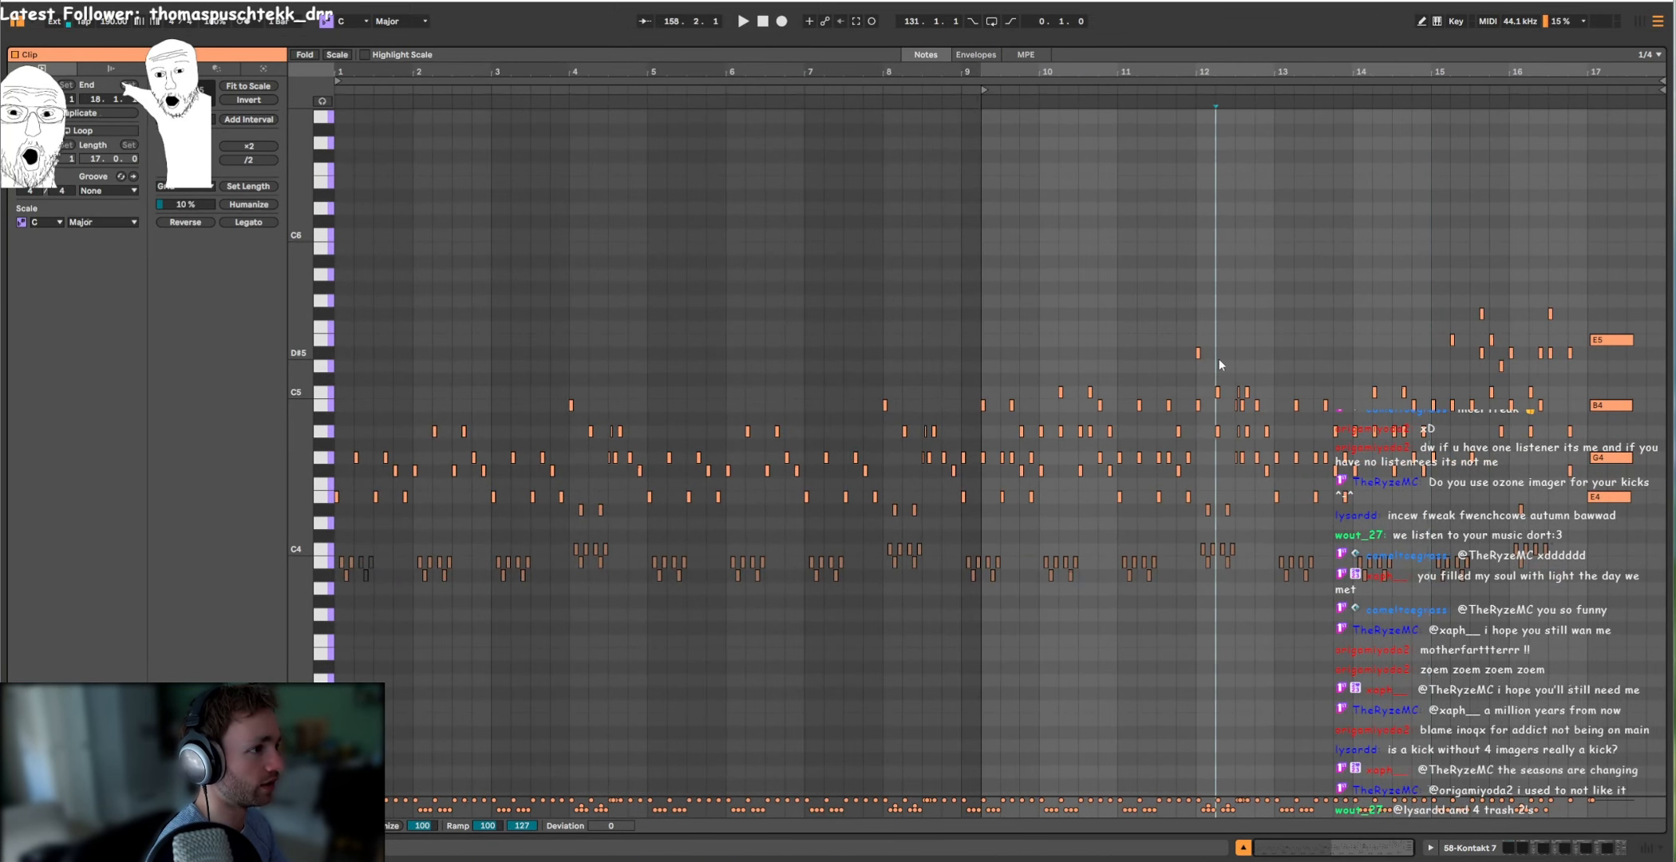
Step: Return to the arrangement, play the soloed 58 Kontakt 7 part, and set the playback start to bar 147
left_click_drag(1266, 46, 1149, 686)
scroll(1063, 457, "up", 3)
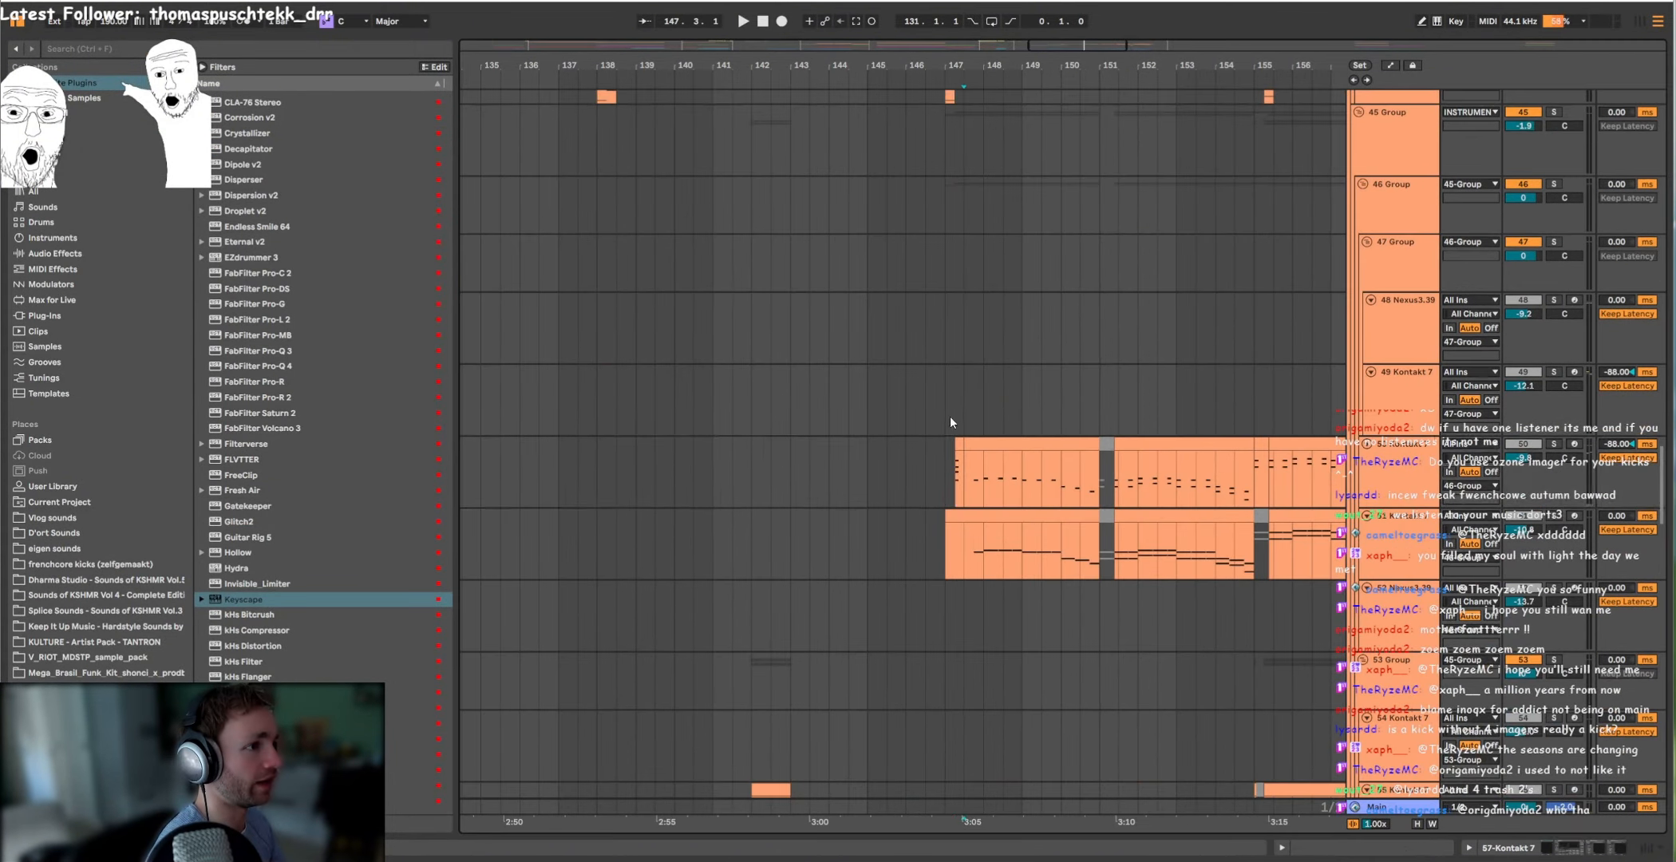
left_click(950, 447)
scroll(957, 453, "up", 3)
left_click(956, 458)
scroll(1029, 439, "up", 9)
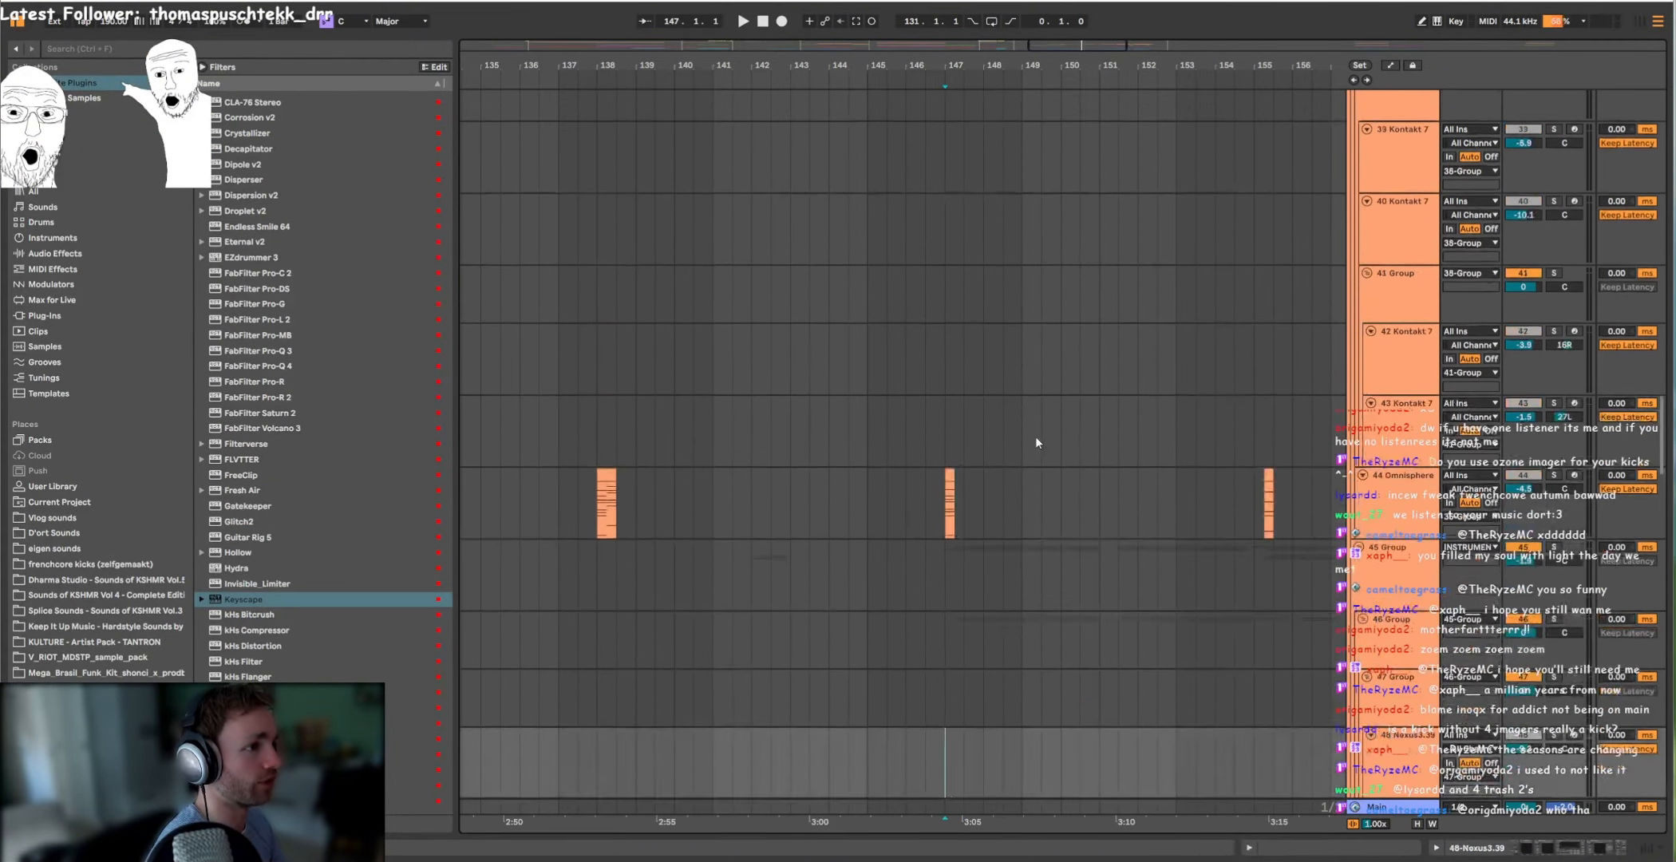
Step: Play the 50 Kontakt 7 and 51 Kontakt 7 layers from bar 147 of the second drop
left_click_drag(1016, 535, 1011, 538)
left_click_drag(1010, 537, 918, 536)
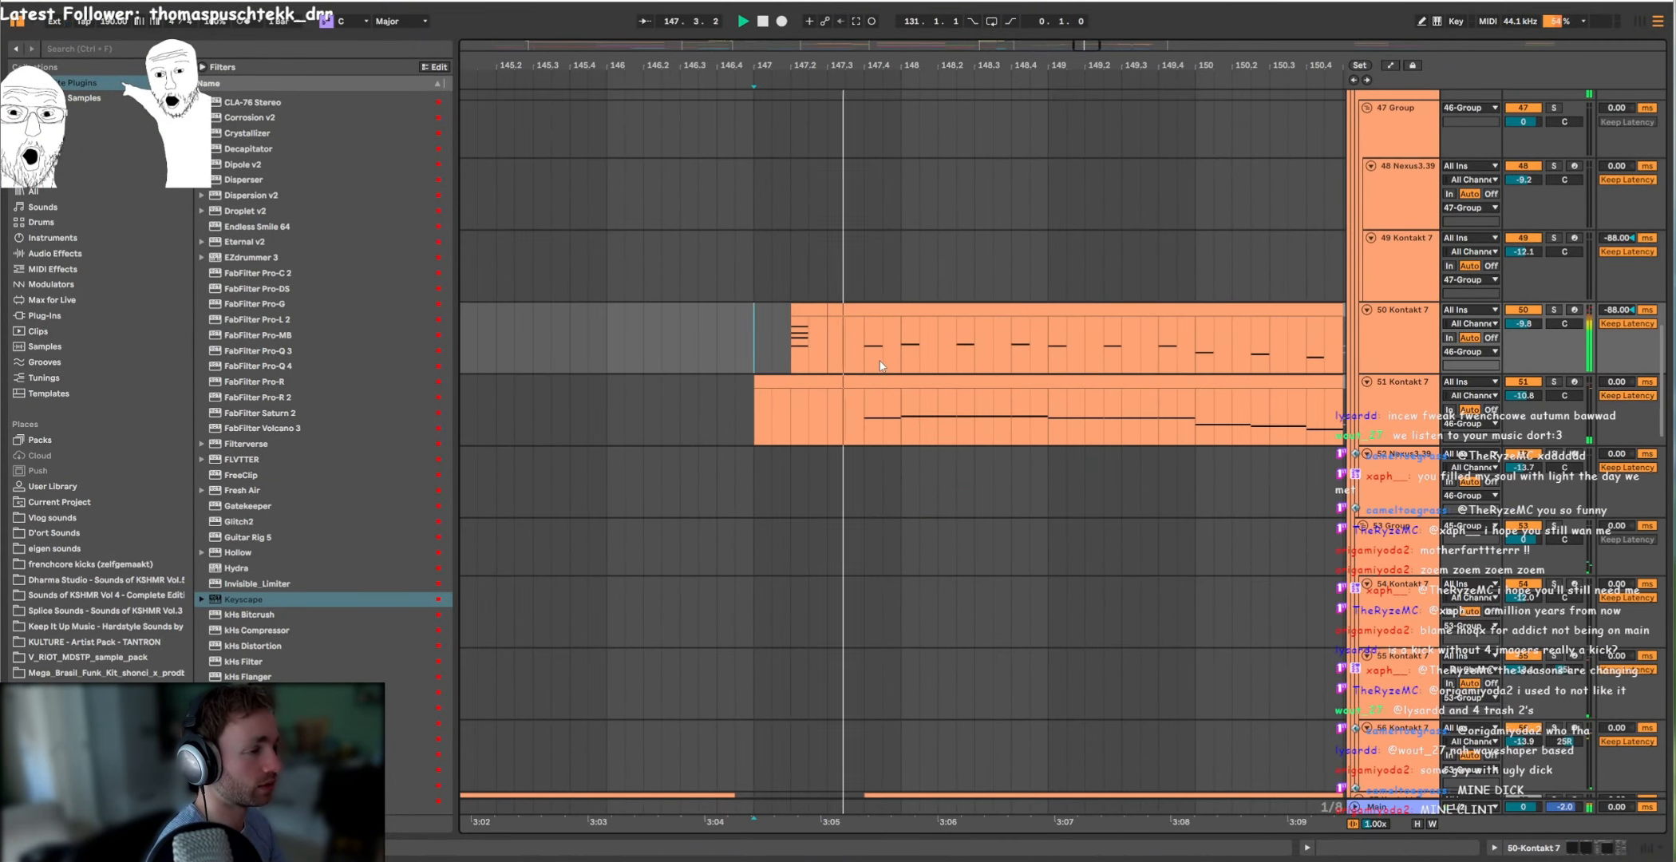
scroll(910, 363, "down", 3)
left_click_drag(1094, 363, 729, 361)
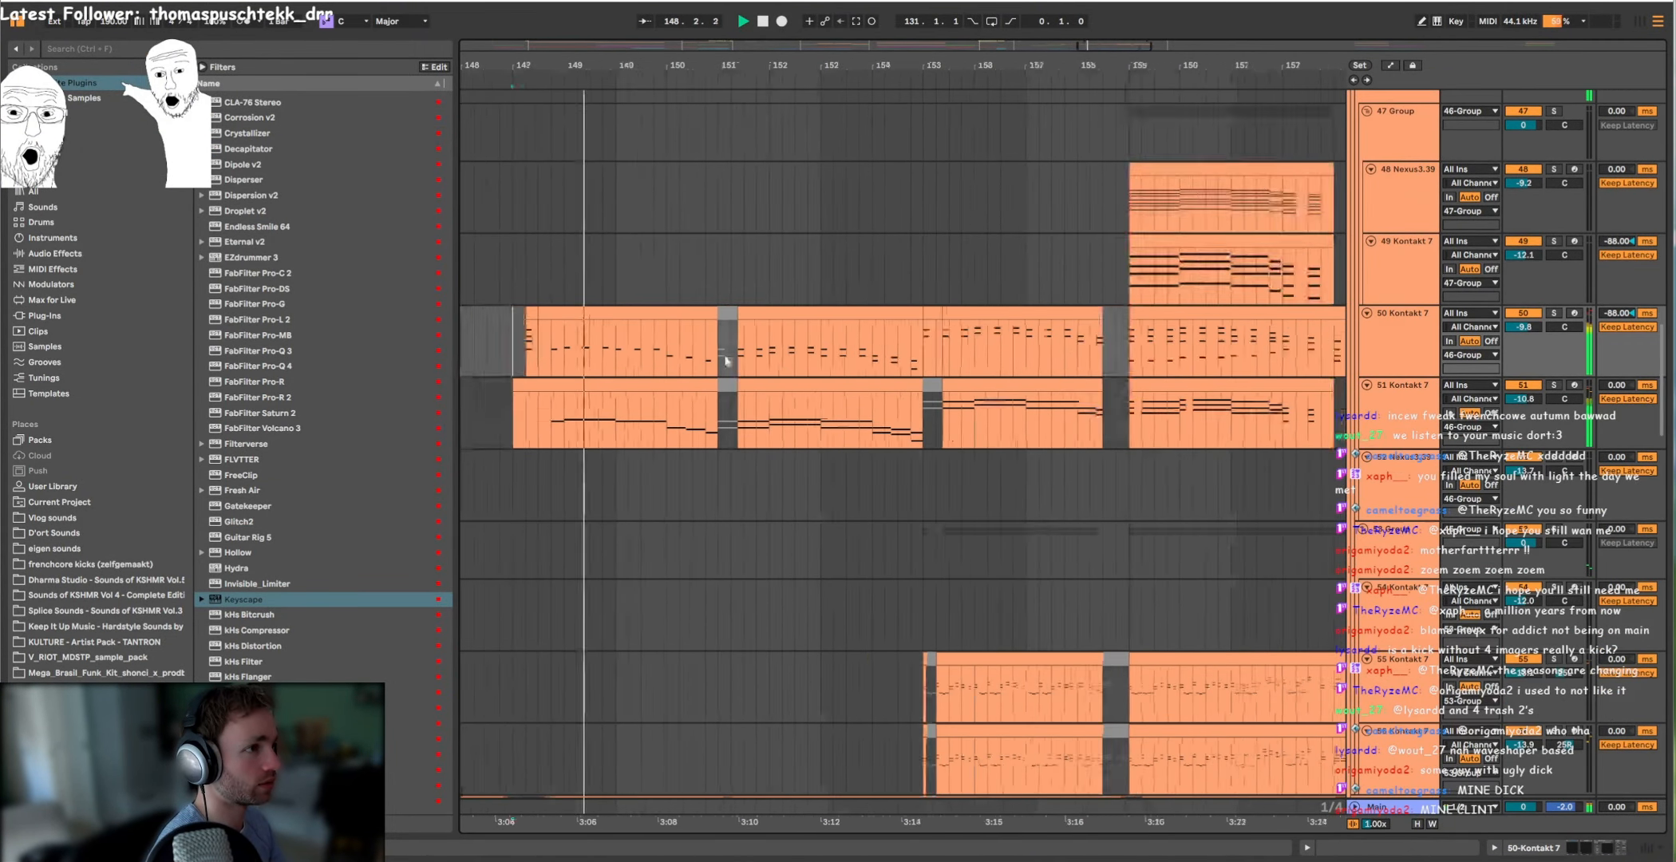
scroll(742, 364, "down", 5)
scroll(901, 368, "down", 5)
scroll(787, 348, "up", 7)
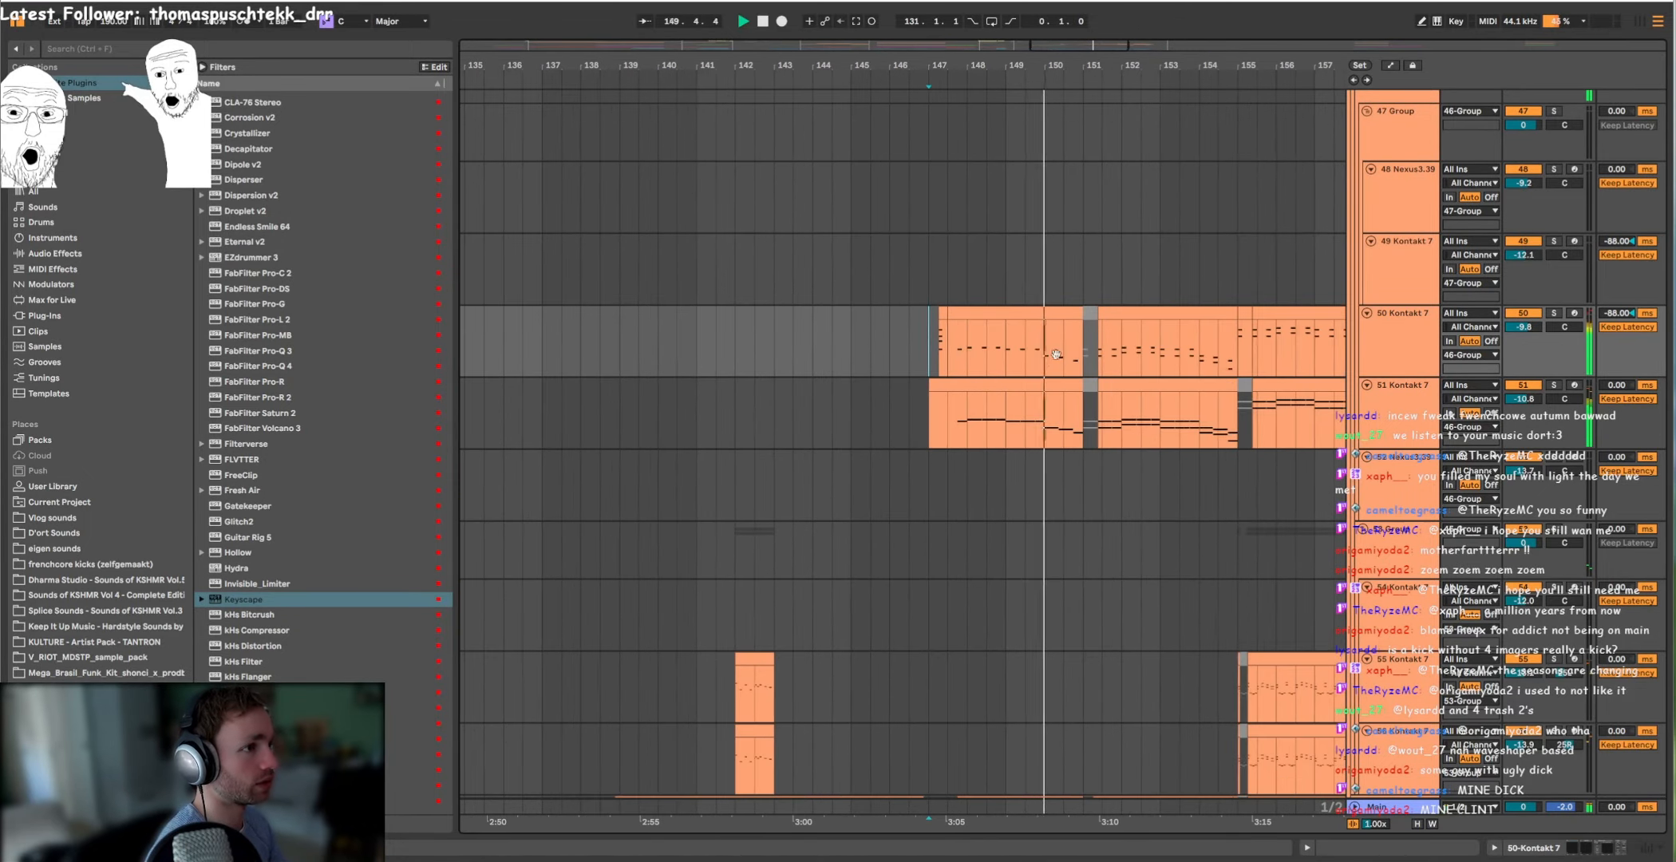
mouse_move(1003, 368)
left_mouse_down()
mouse_move(916, 380)
mouse_move(1185, 377)
left_mouse_up()
scroll(1185, 375, "down", 5)
left_click_drag(950, 361, 1098, 364)
scroll(1098, 364, "down", 4)
key("space")
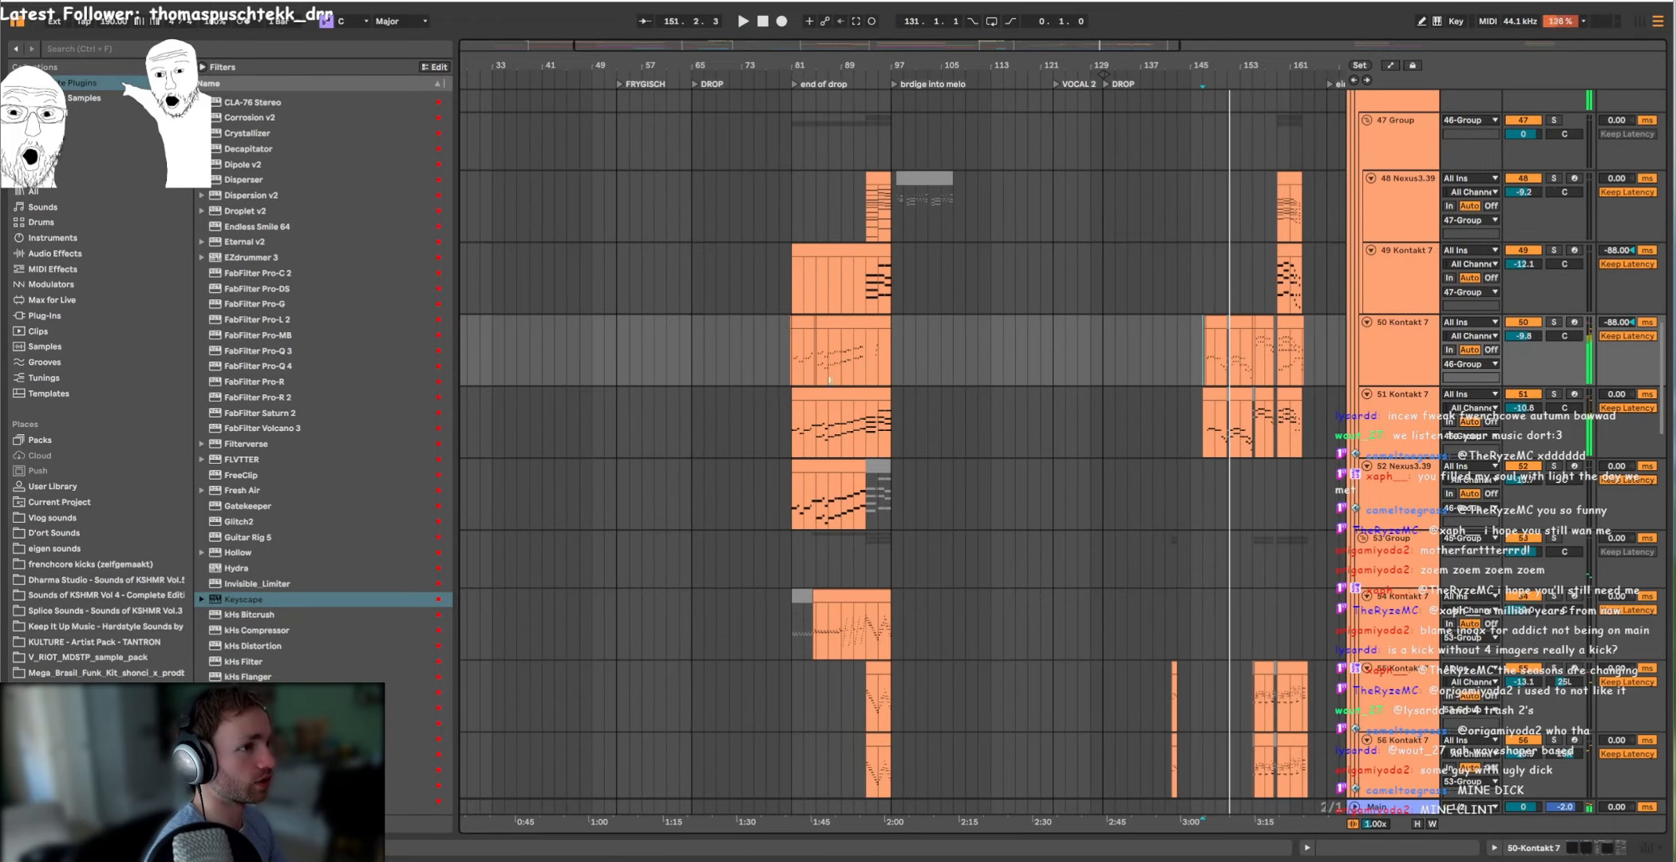
Step: Solo 50 Kontakt 7 and 51 Kontakt 7 and listen to them from bar 147
left_click(783, 363)
scroll(1213, 383, "up", 5)
left_click_drag(1198, 380, 1020, 294)
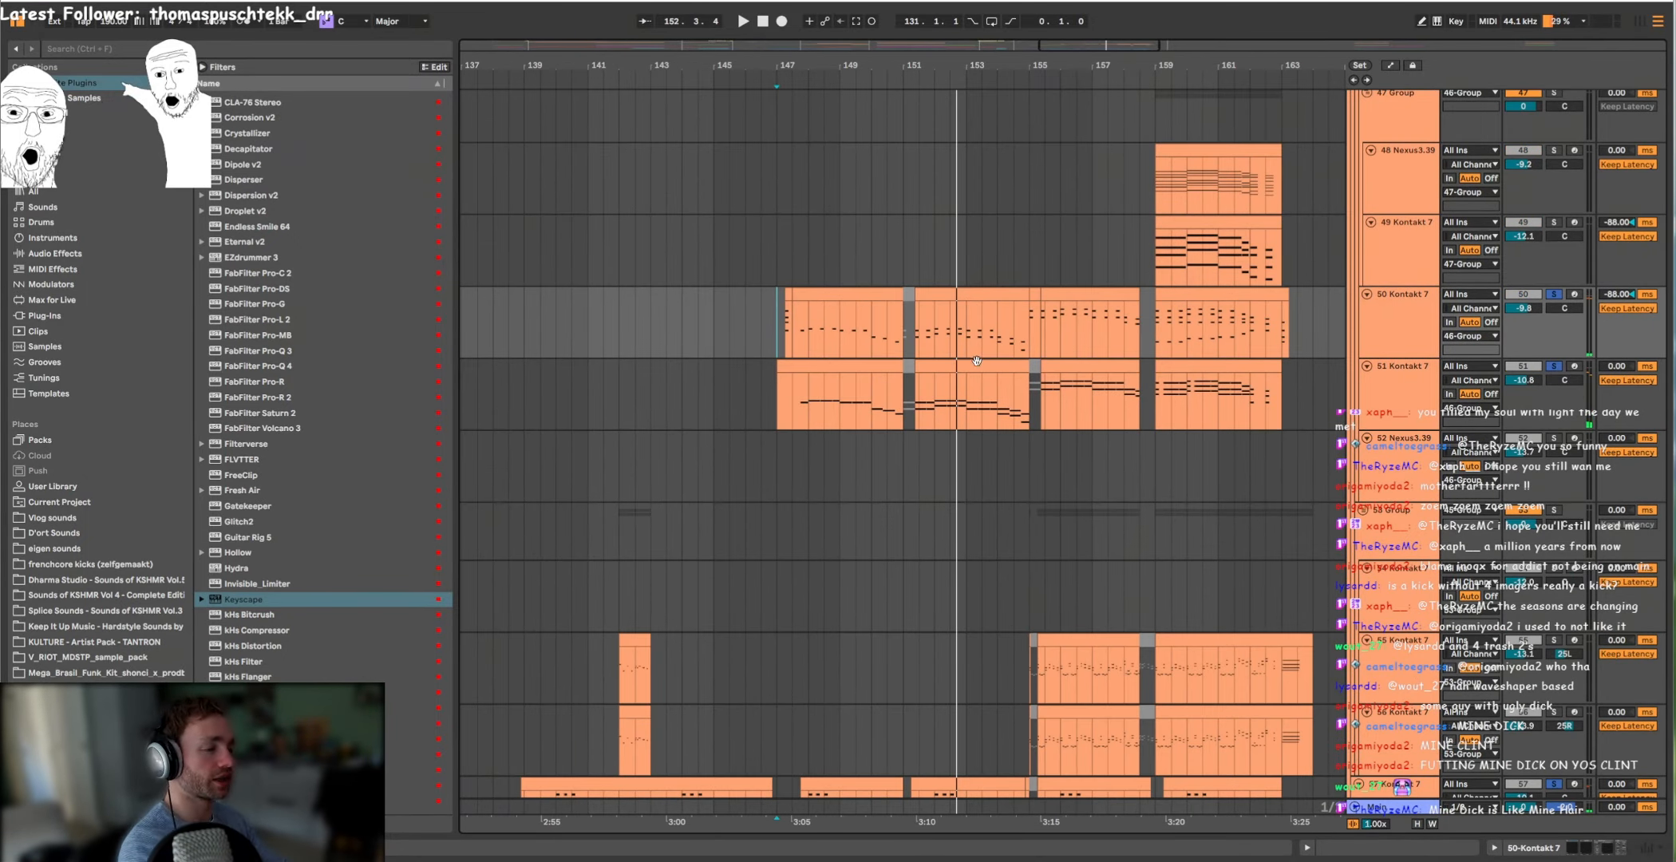
key("space")
scroll(932, 343, "up", 4)
scroll(989, 381, "down", 4)
key("space")
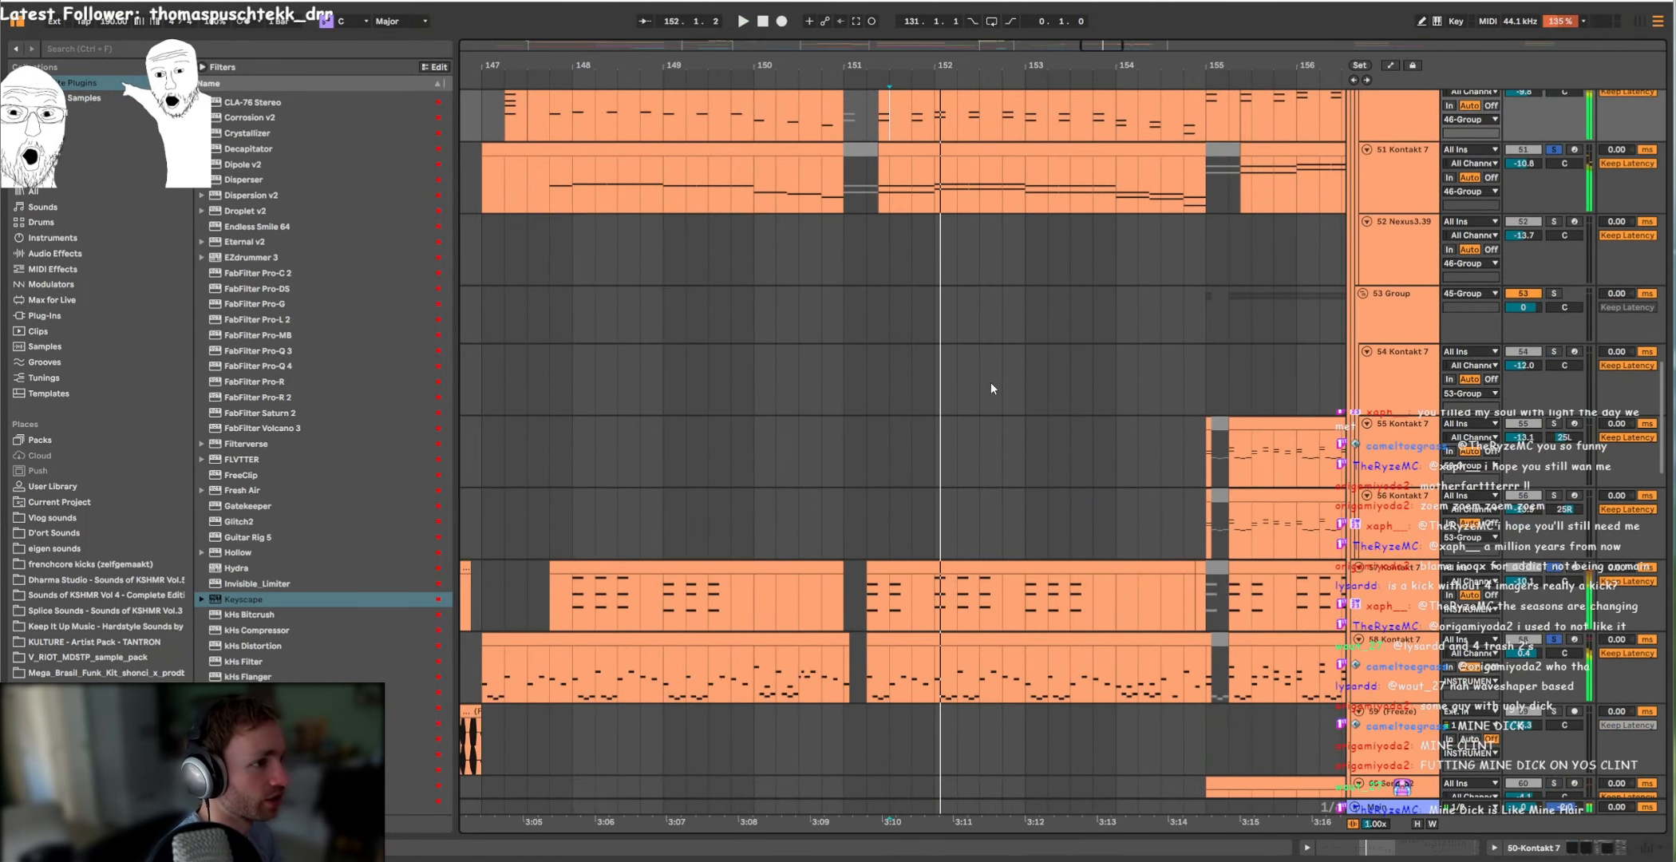
Step: Look over the instrument tracks below 51 Kontakt 7, and resume the soloed playback from around bar 151
scroll(974, 264, "up", 5)
scroll(989, 303, "down", 3)
scroll(994, 305, "down", 3)
scroll(999, 307, "up", 3)
scroll(1000, 308, "down", 6)
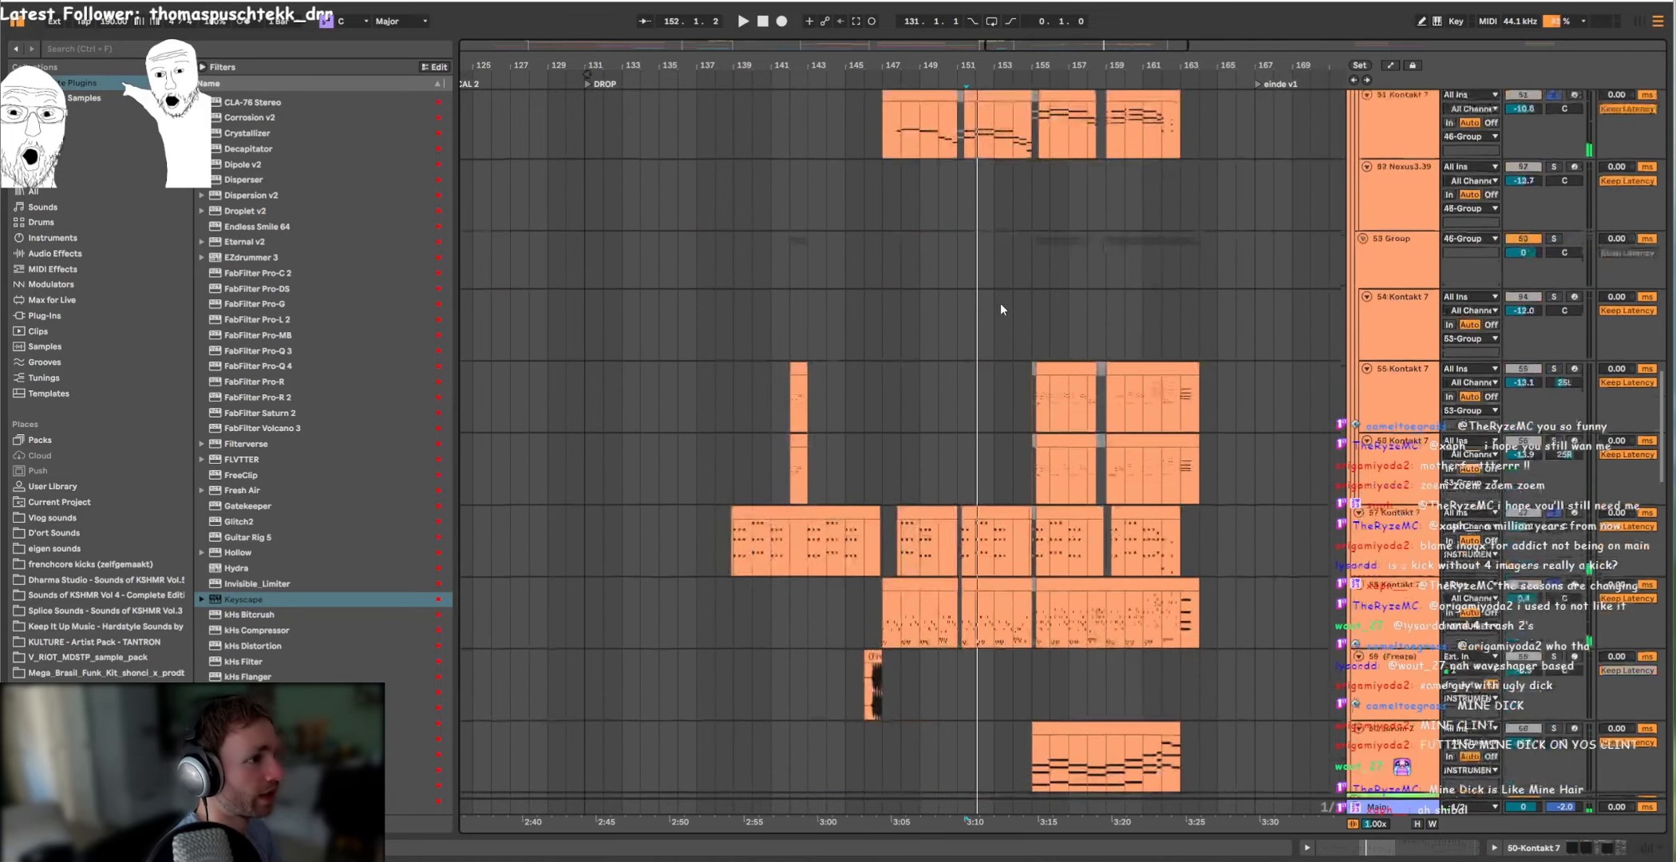
scroll(1003, 306, "up", 3)
key("space")
scroll(1083, 403, "up", 2)
Step: Set the playback start to bar 155 on 51 Kontakt 7 while the soloed layers play, and stop playback
left_click(962, 387)
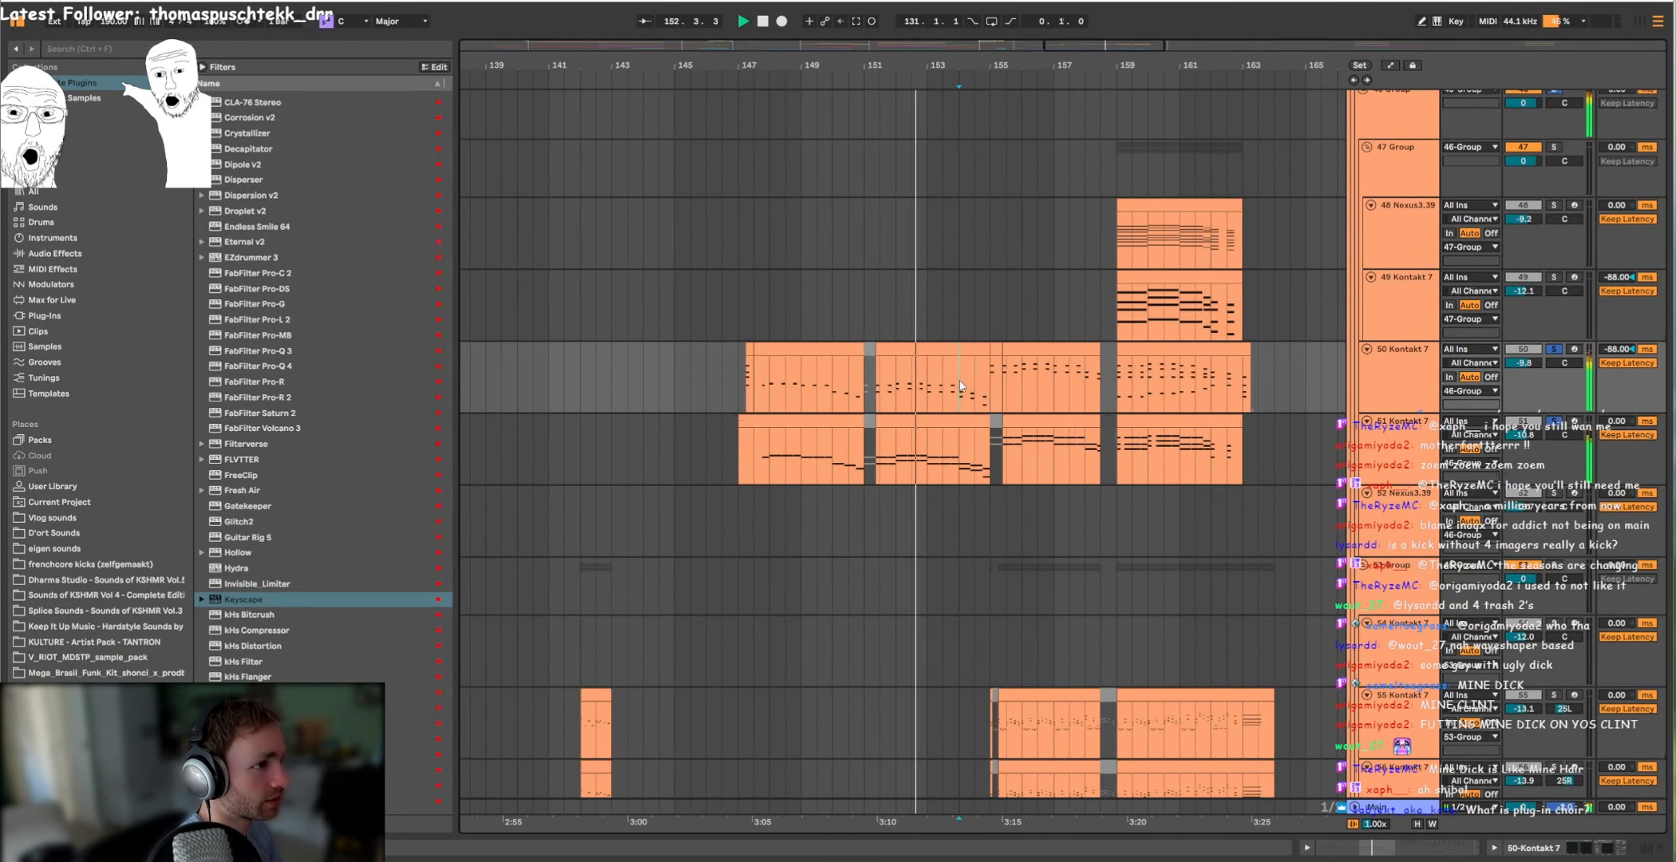
scroll(1013, 388, "up", 4)
scroll(962, 324, "down", 2)
left_click(957, 379)
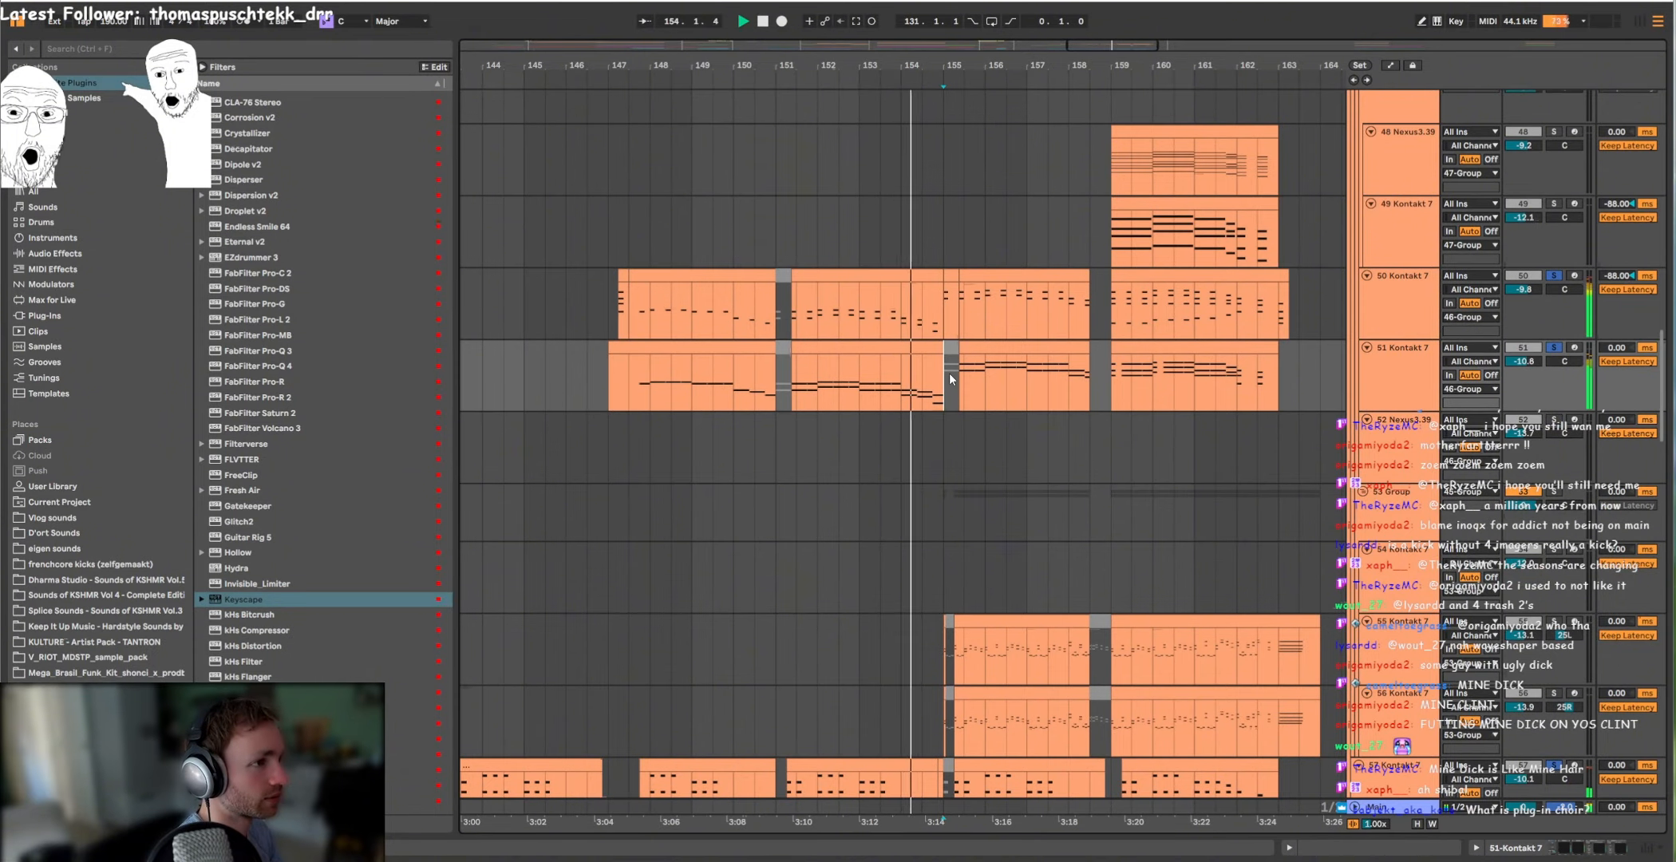
left_click_drag(989, 381, 944, 300)
scroll(968, 253, "up", 2)
key("space")
Step: Solo 53 Group and play its Kontakt 7 layers from bar 155
scroll(969, 253, "down", 1)
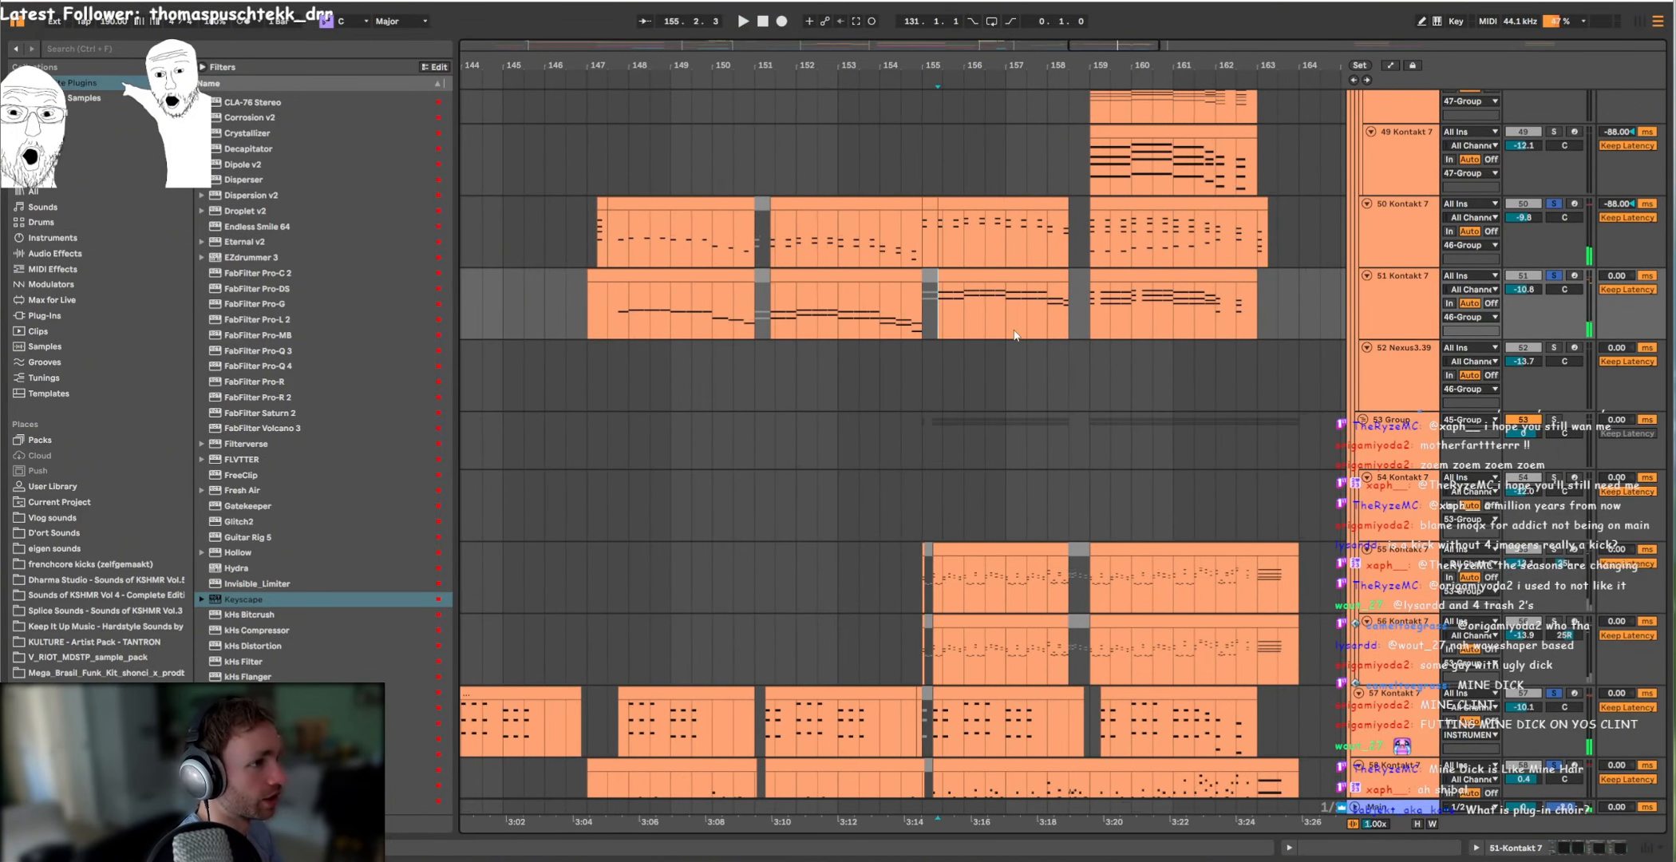
scroll(969, 253, "down", 3)
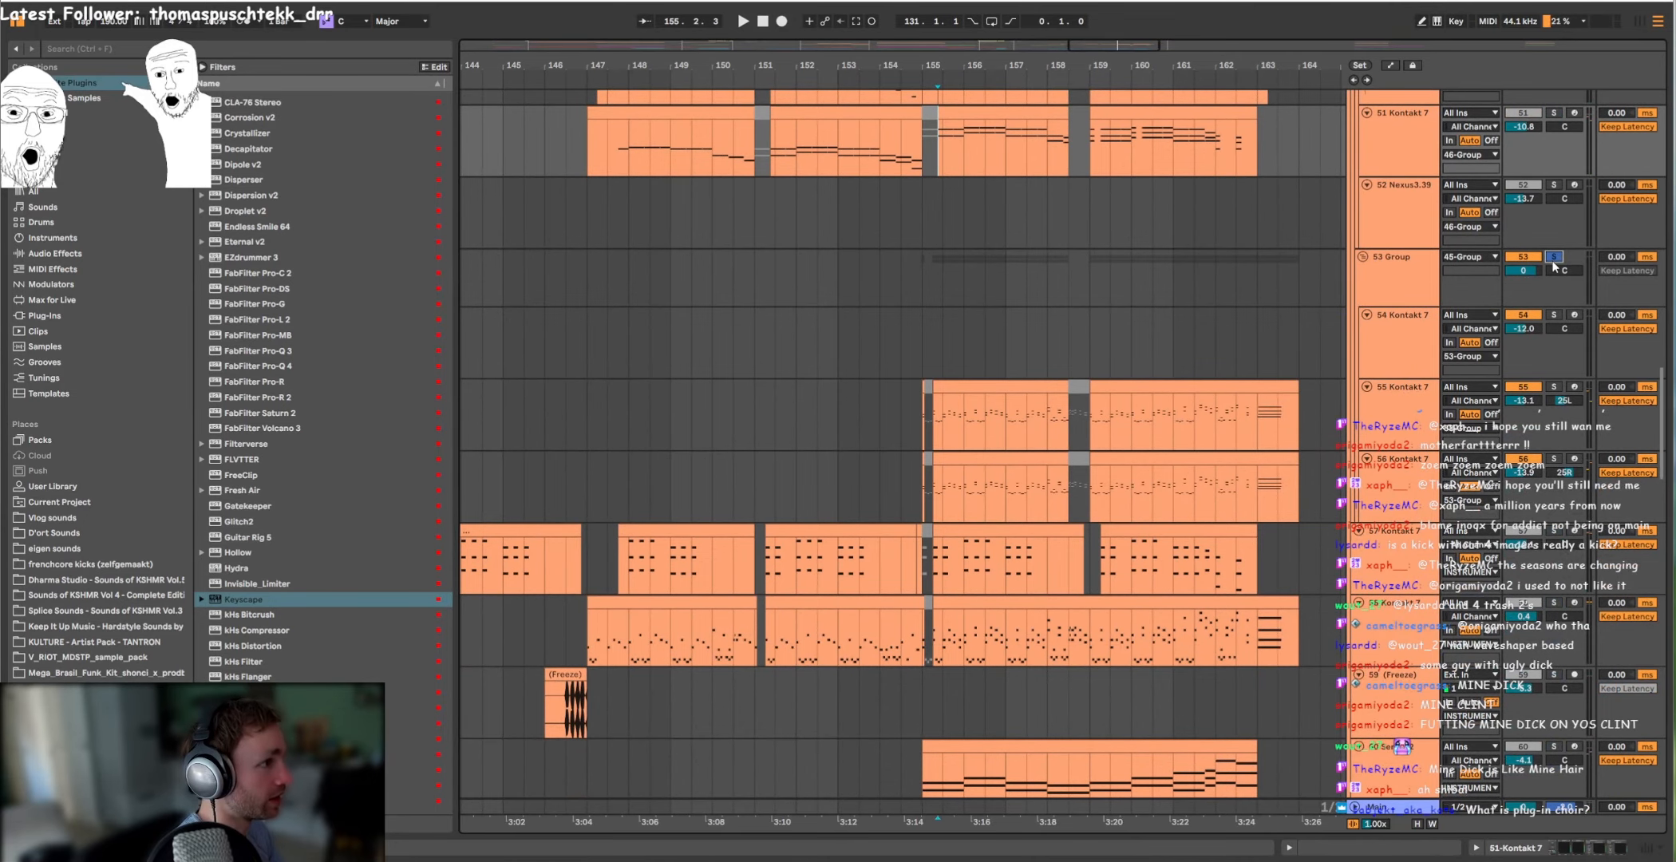
key("space")
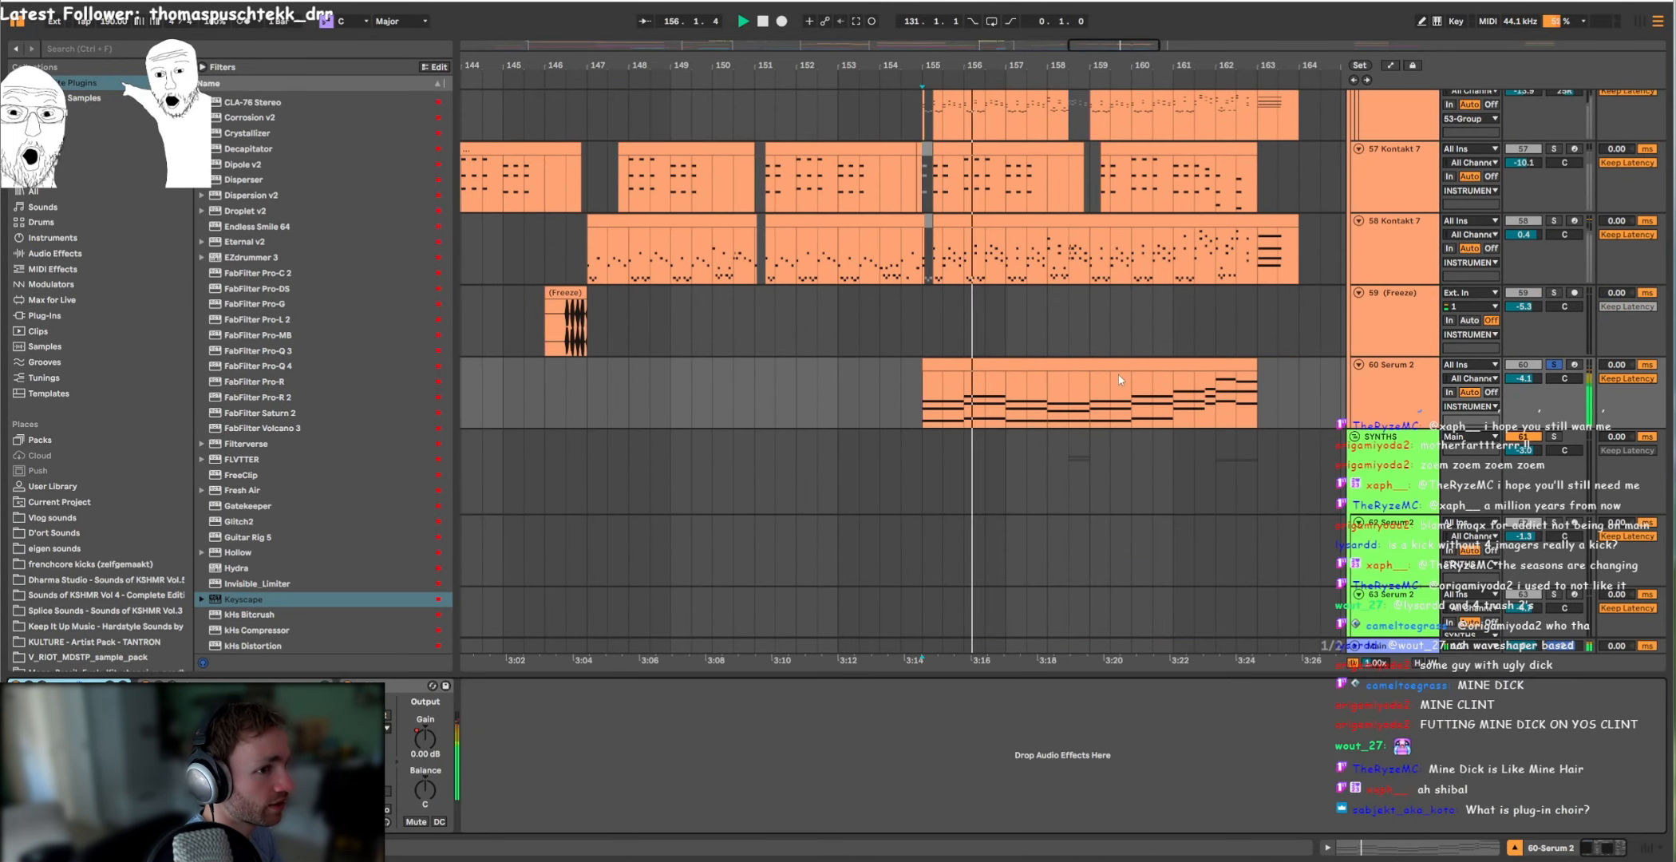
scroll(902, 372, "up", 3)
scroll(902, 372, "down", 3)
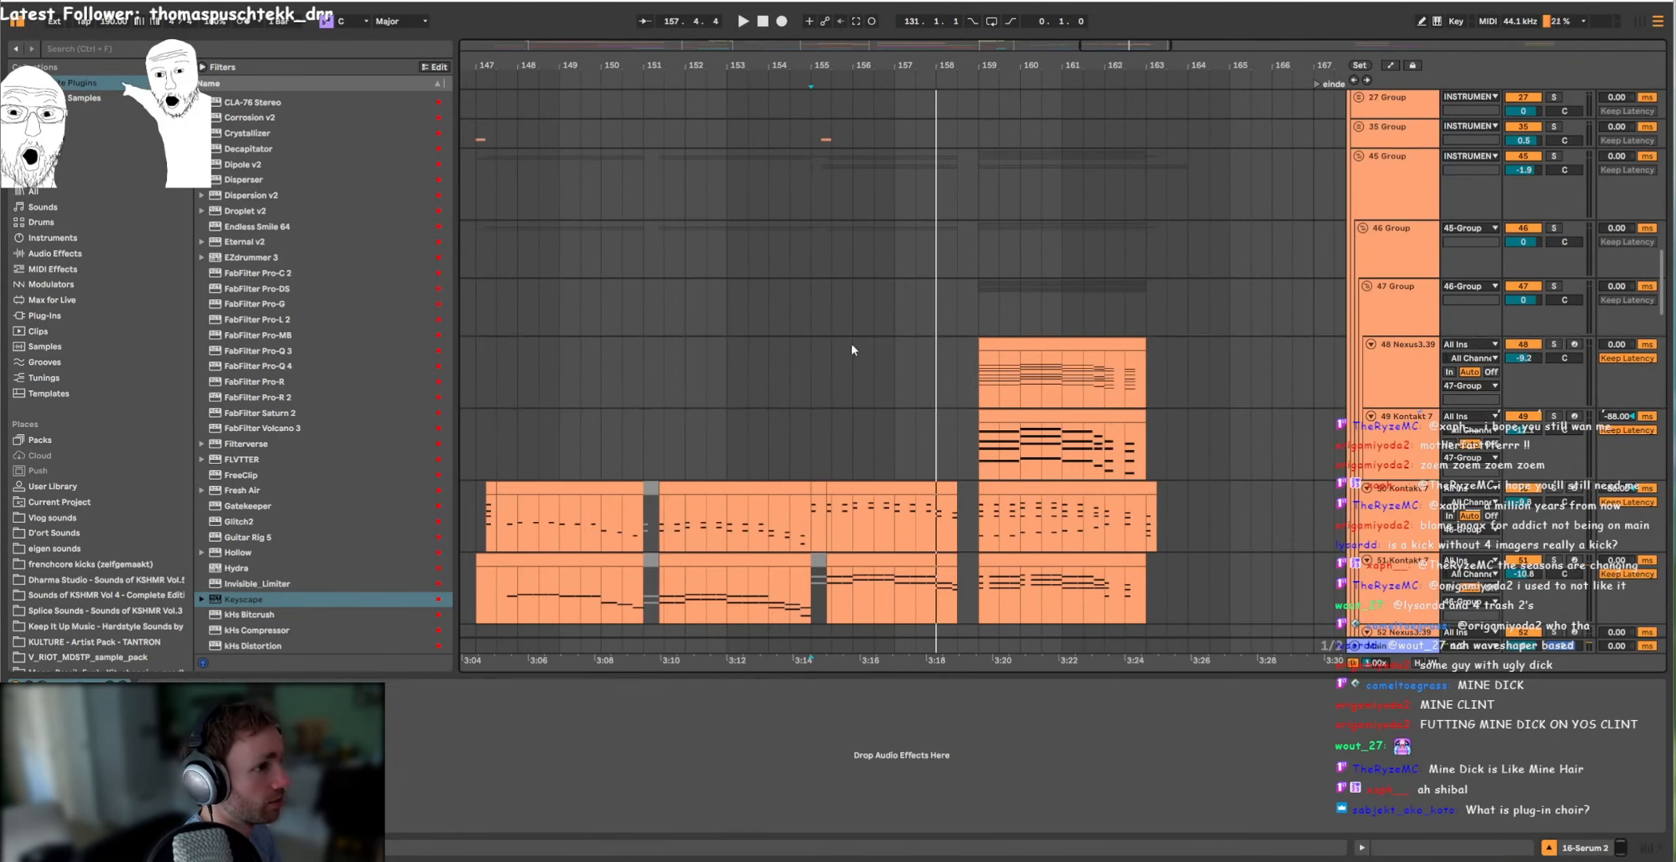
Step: Play the instrument layers together from bar 155, including the 55 to 58 Kontakt 7 parts
left_click(813, 375)
key("space")
scroll(870, 372, "down", 5)
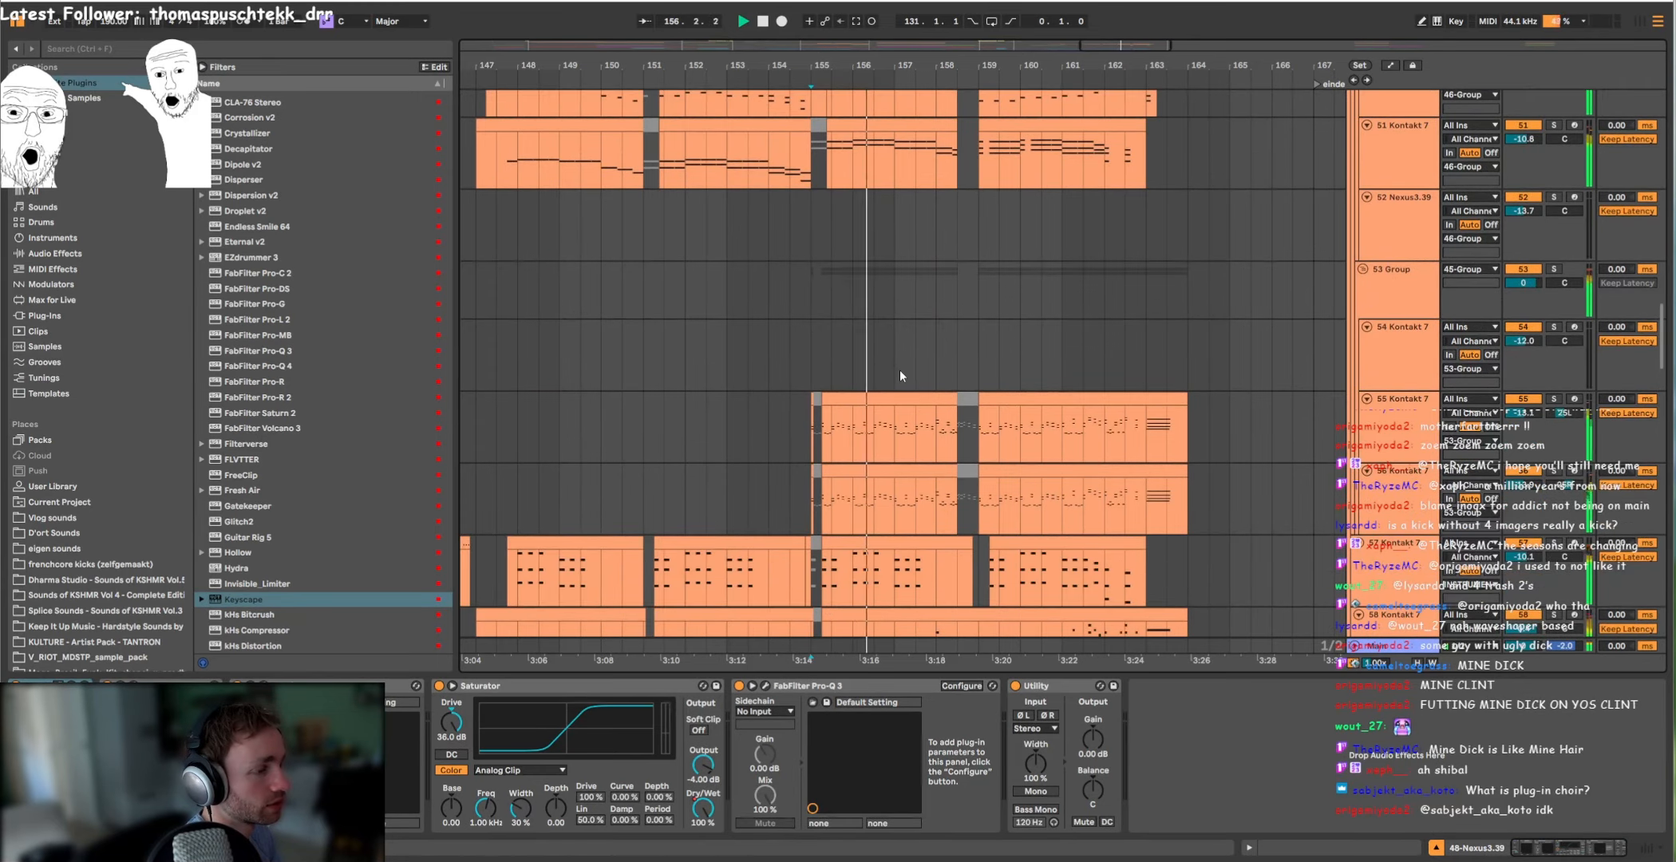
scroll(899, 372, "down", 3)
left_click(957, 416)
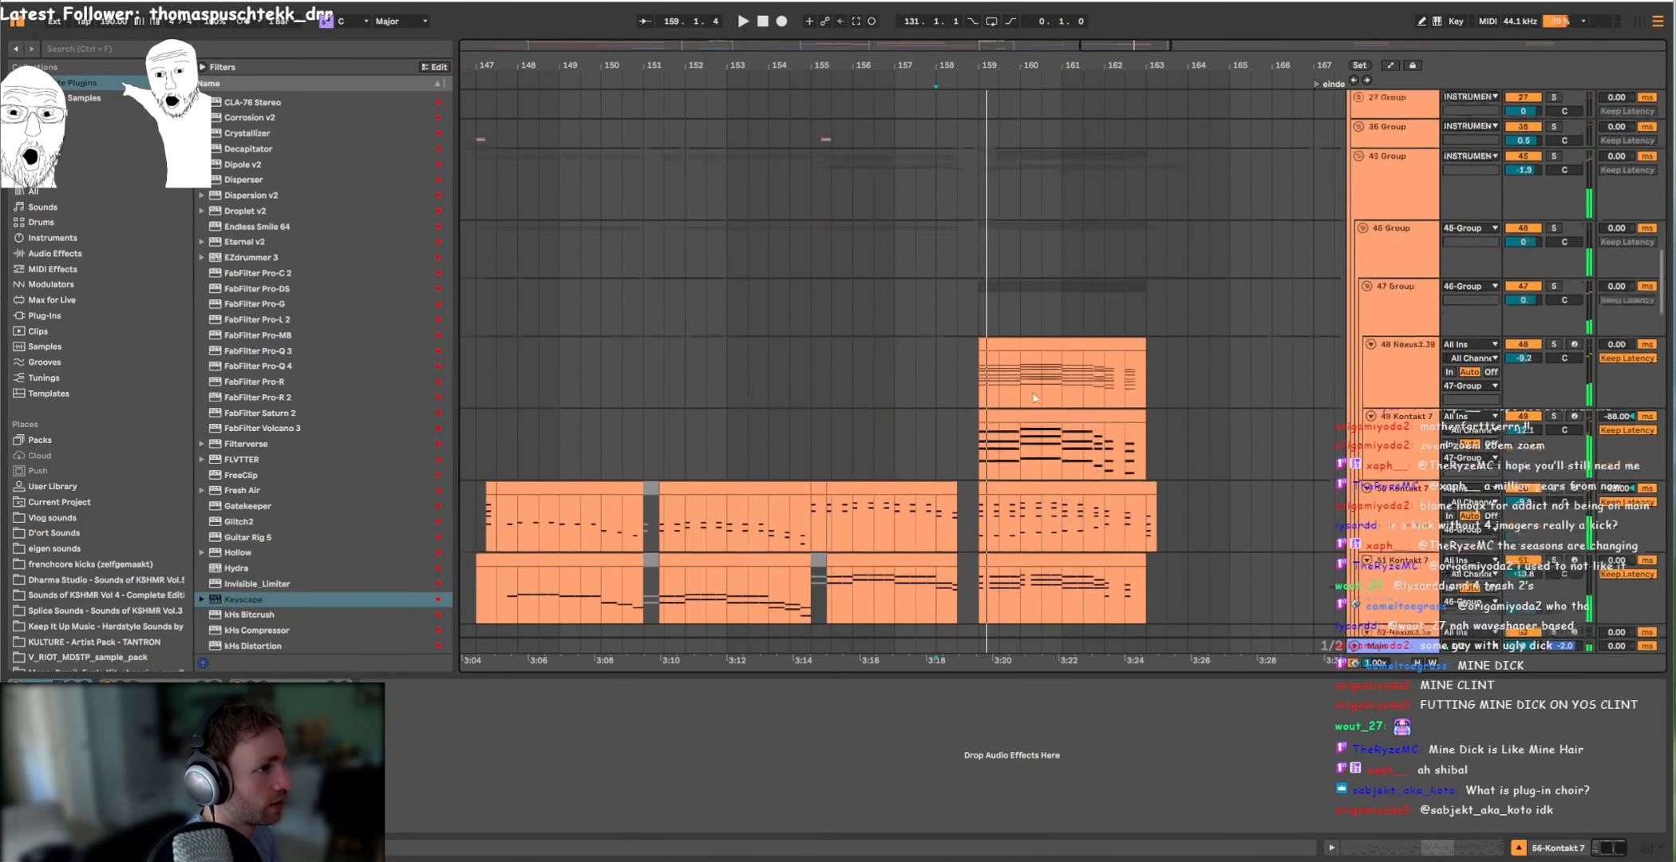
Step: Solo 48 Nexus3 and 49 Kontakt 7 and play them from bar 159
left_click(988, 379)
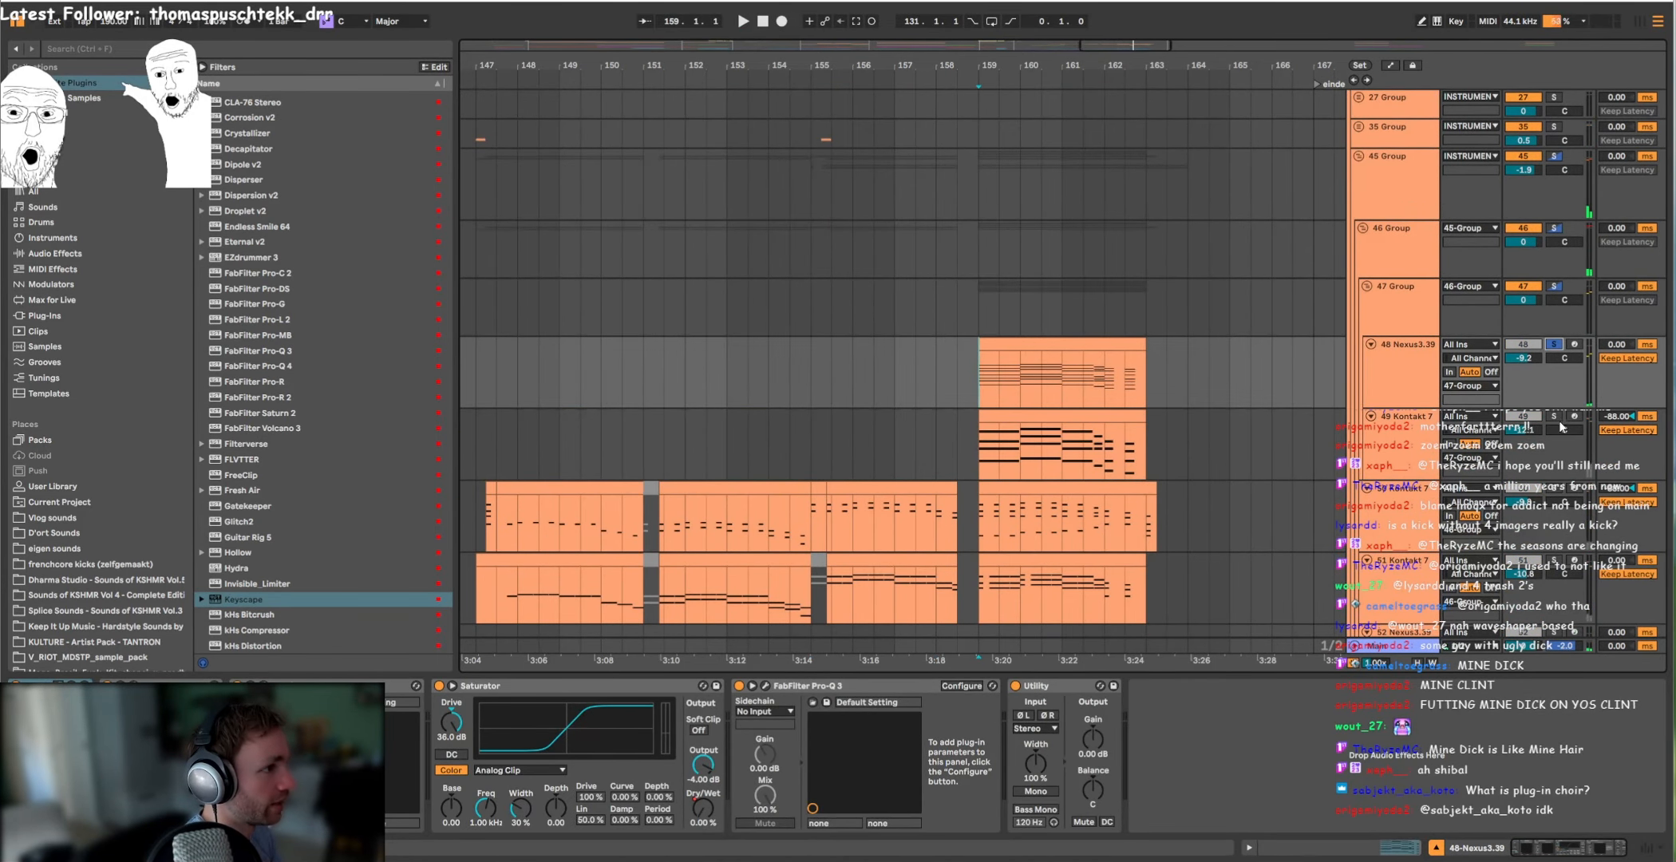
key("space")
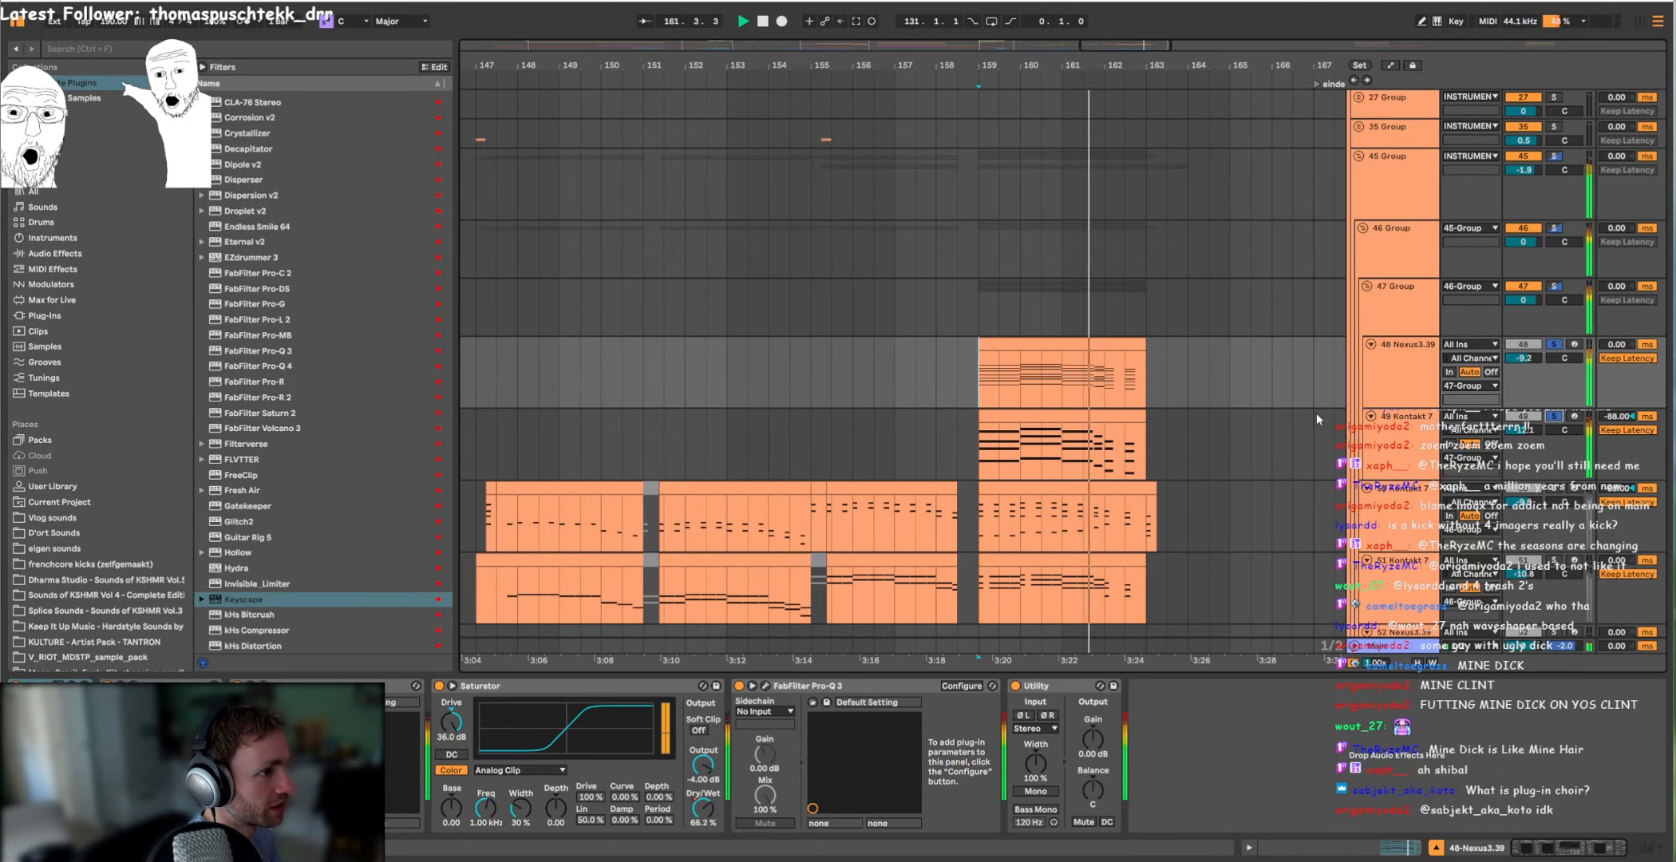
scroll(1315, 413, "down", 4)
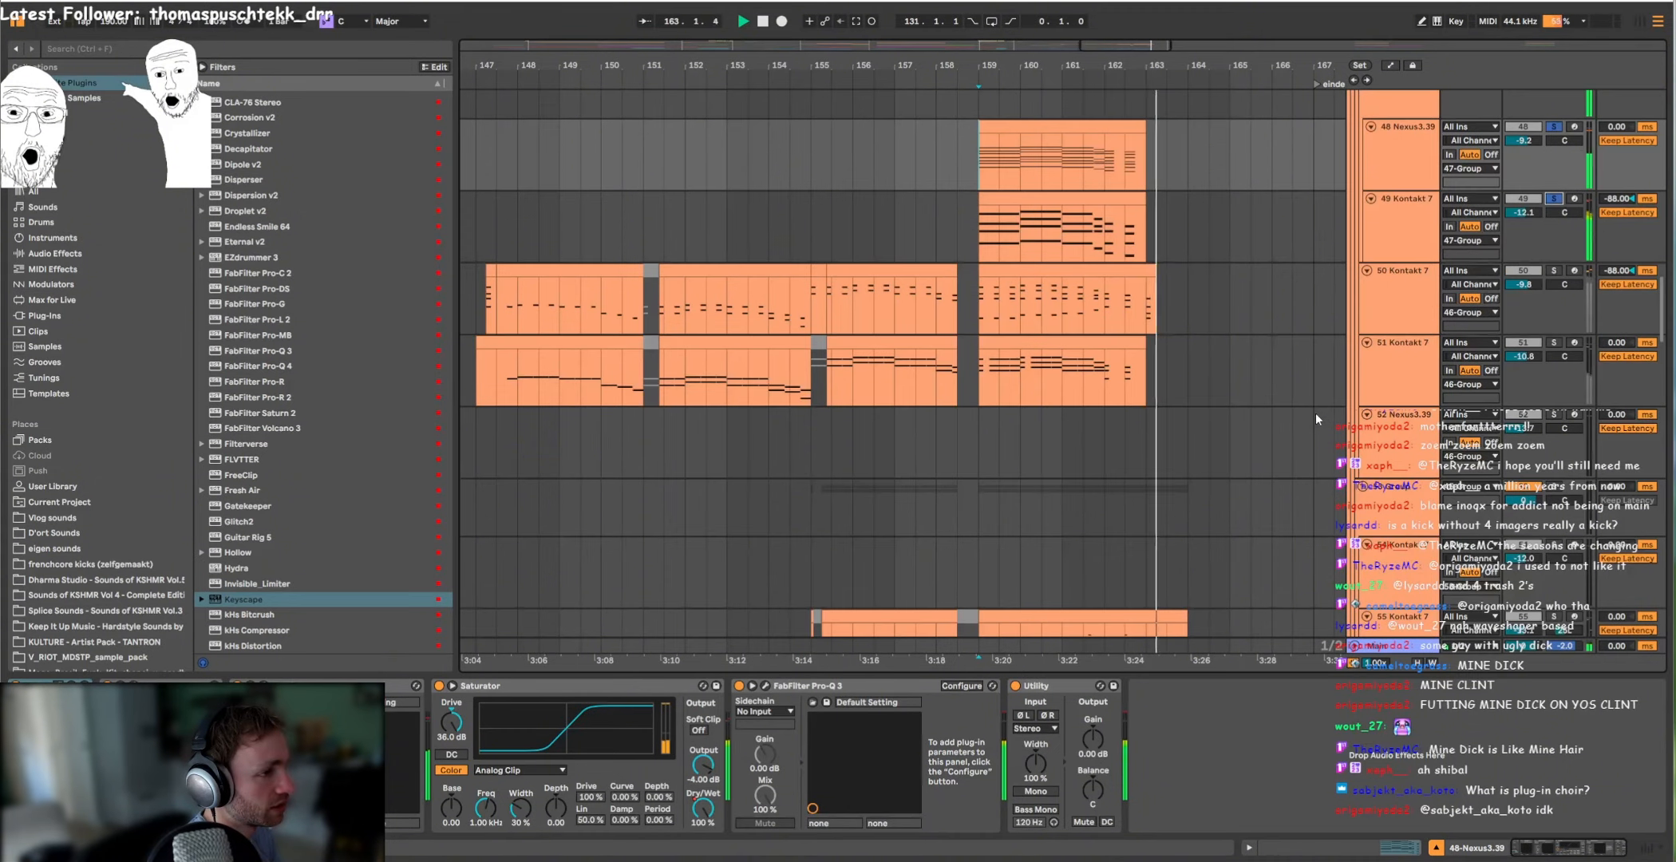
left_click(1153, 307)
key("space")
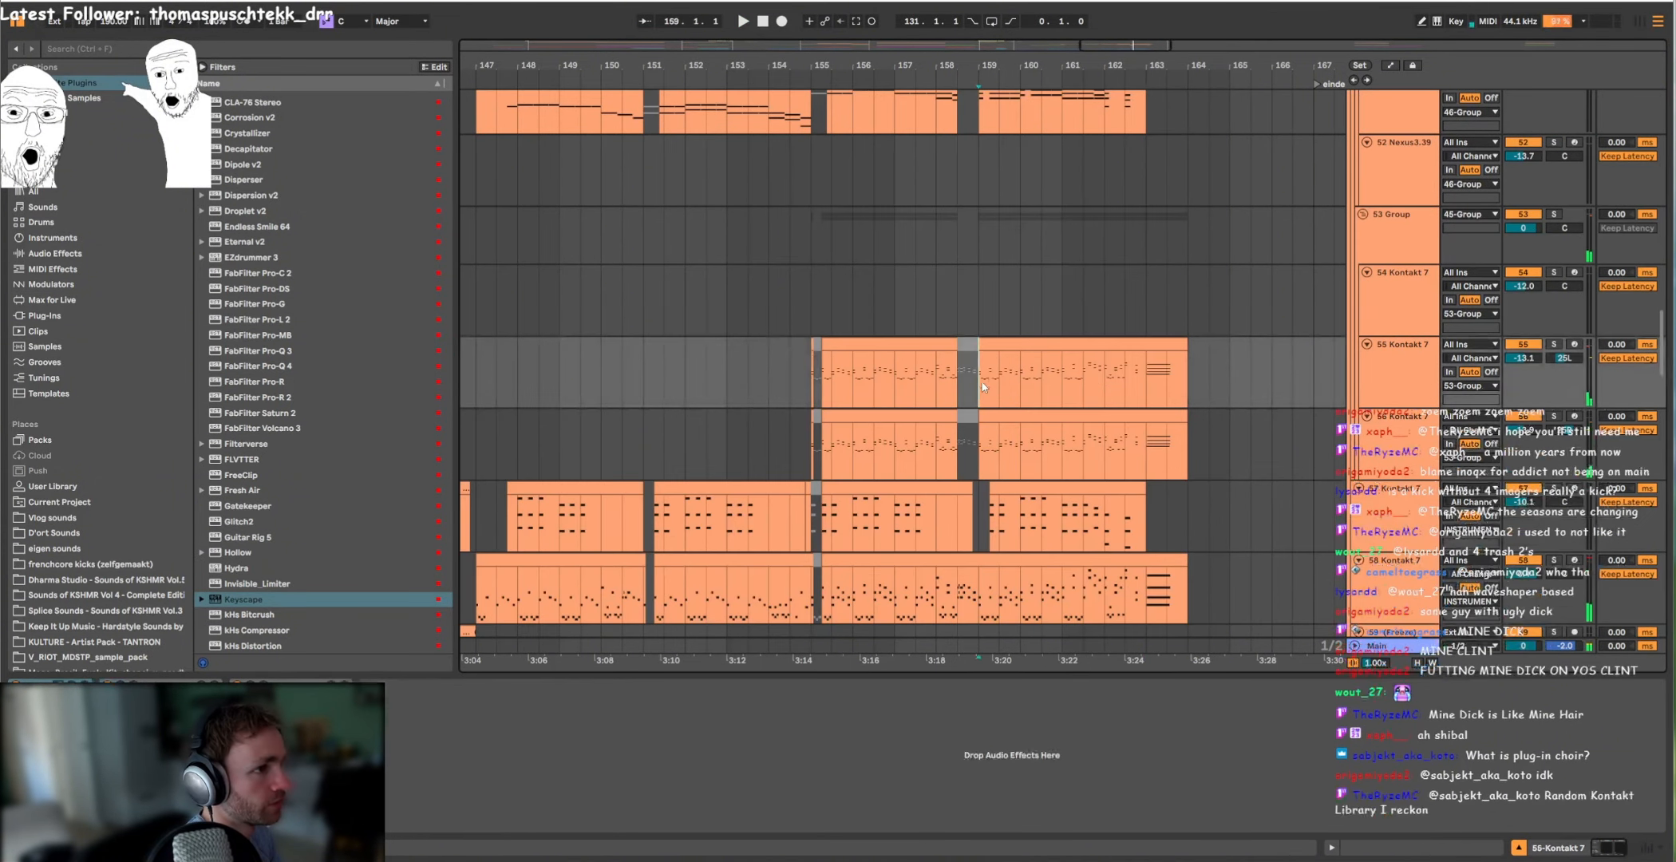
Step: Solo the 124 KSHMR Open Hat track in the percussion section and play it from bar 147
scroll(933, 391, "left", 2)
scroll(933, 391, "down", 8)
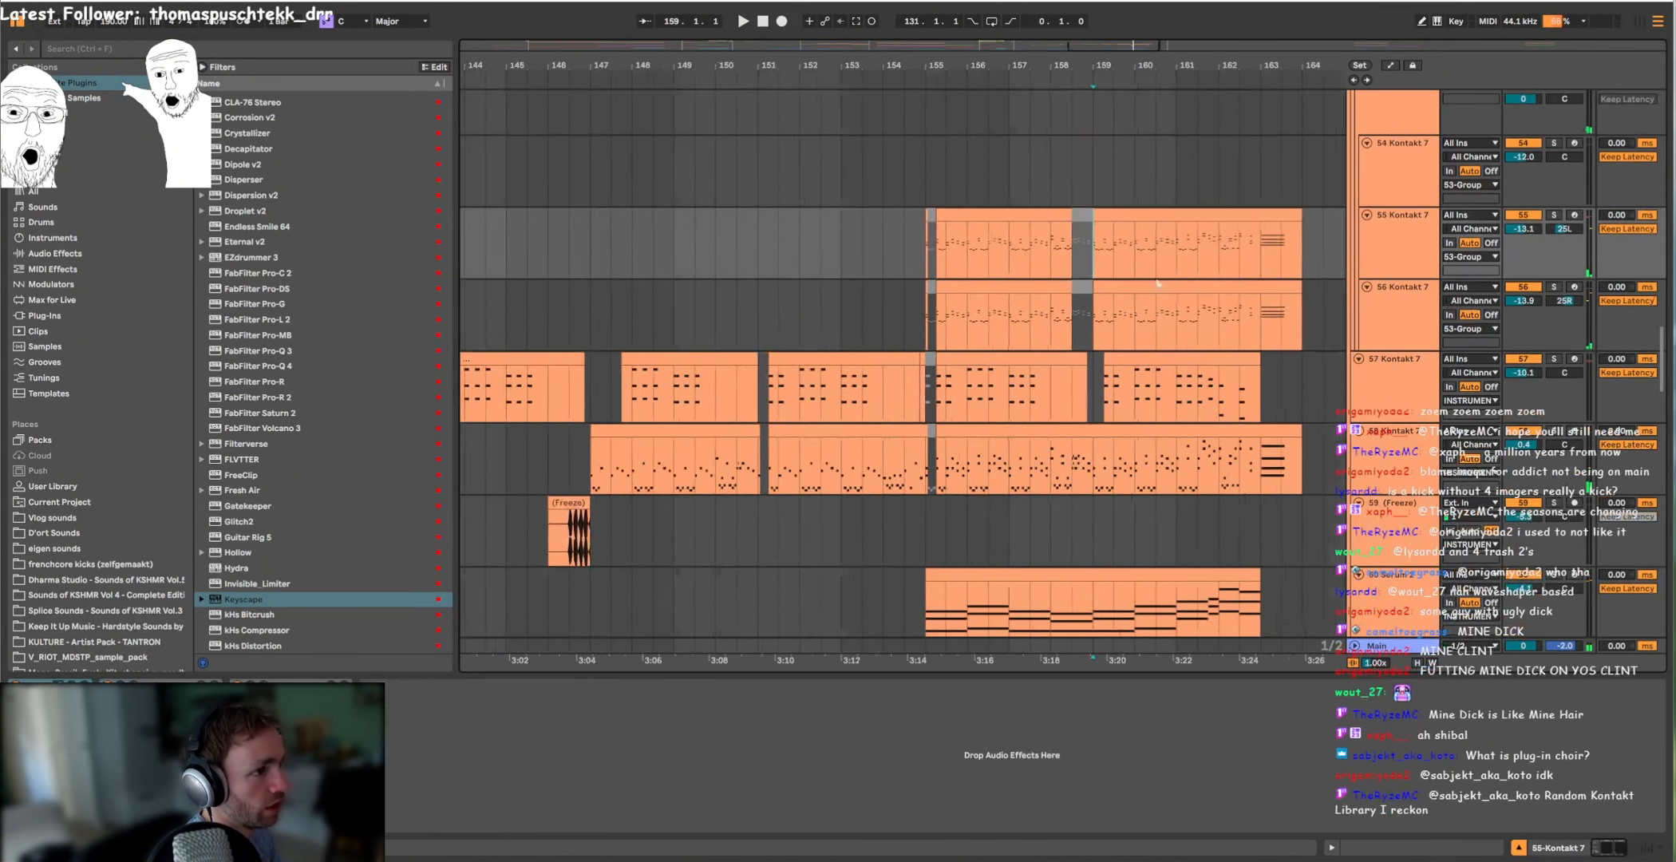
scroll(938, 367, "down", 15)
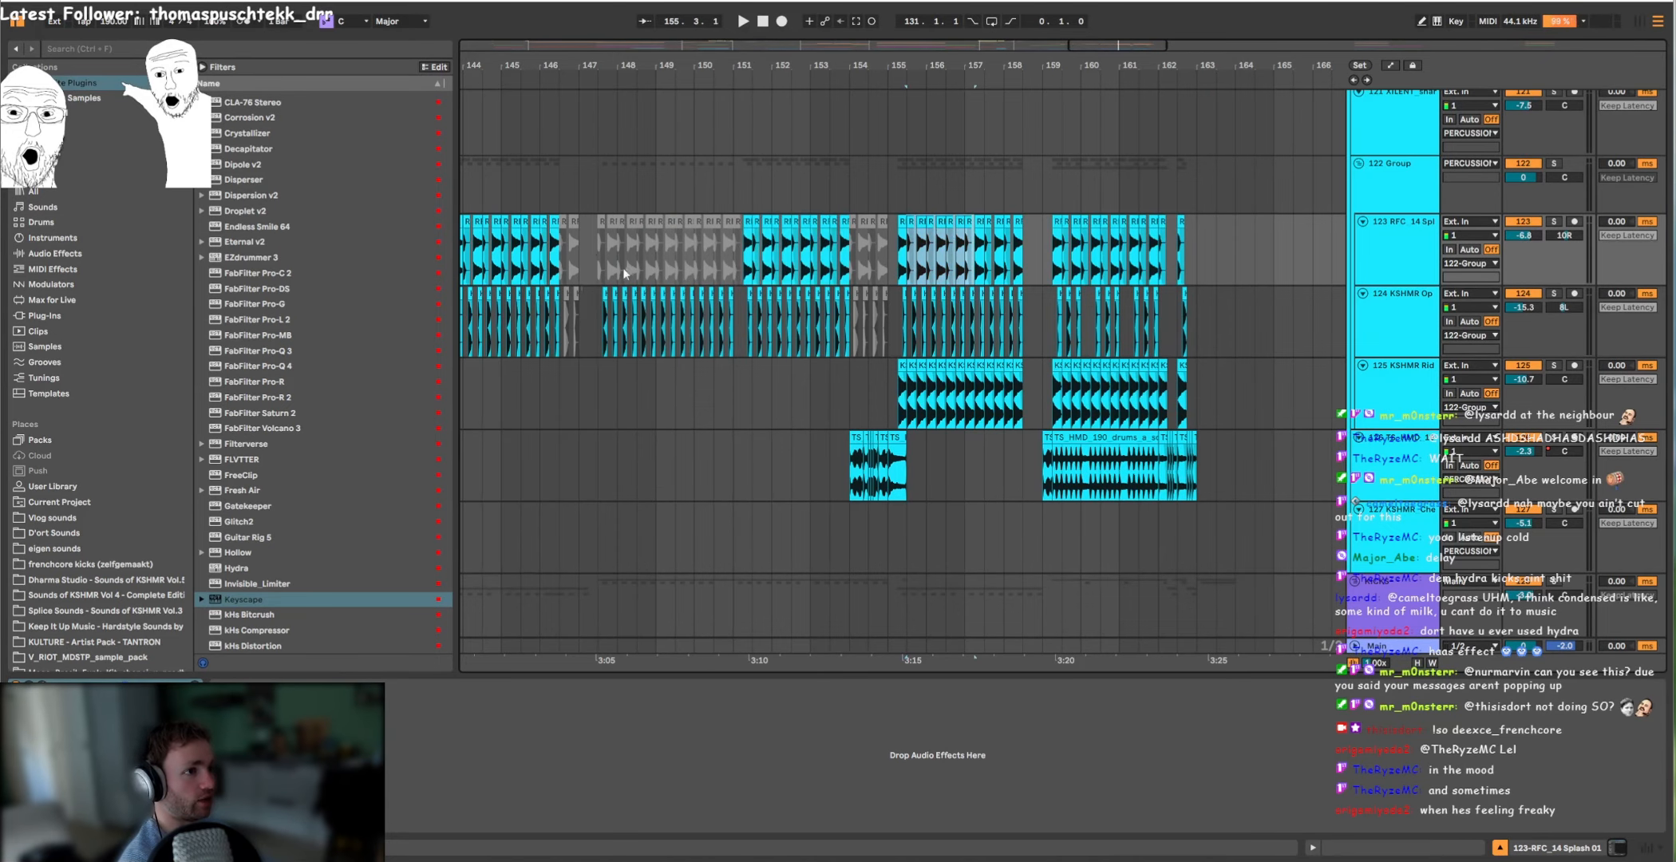
scroll(608, 328, "up", 3)
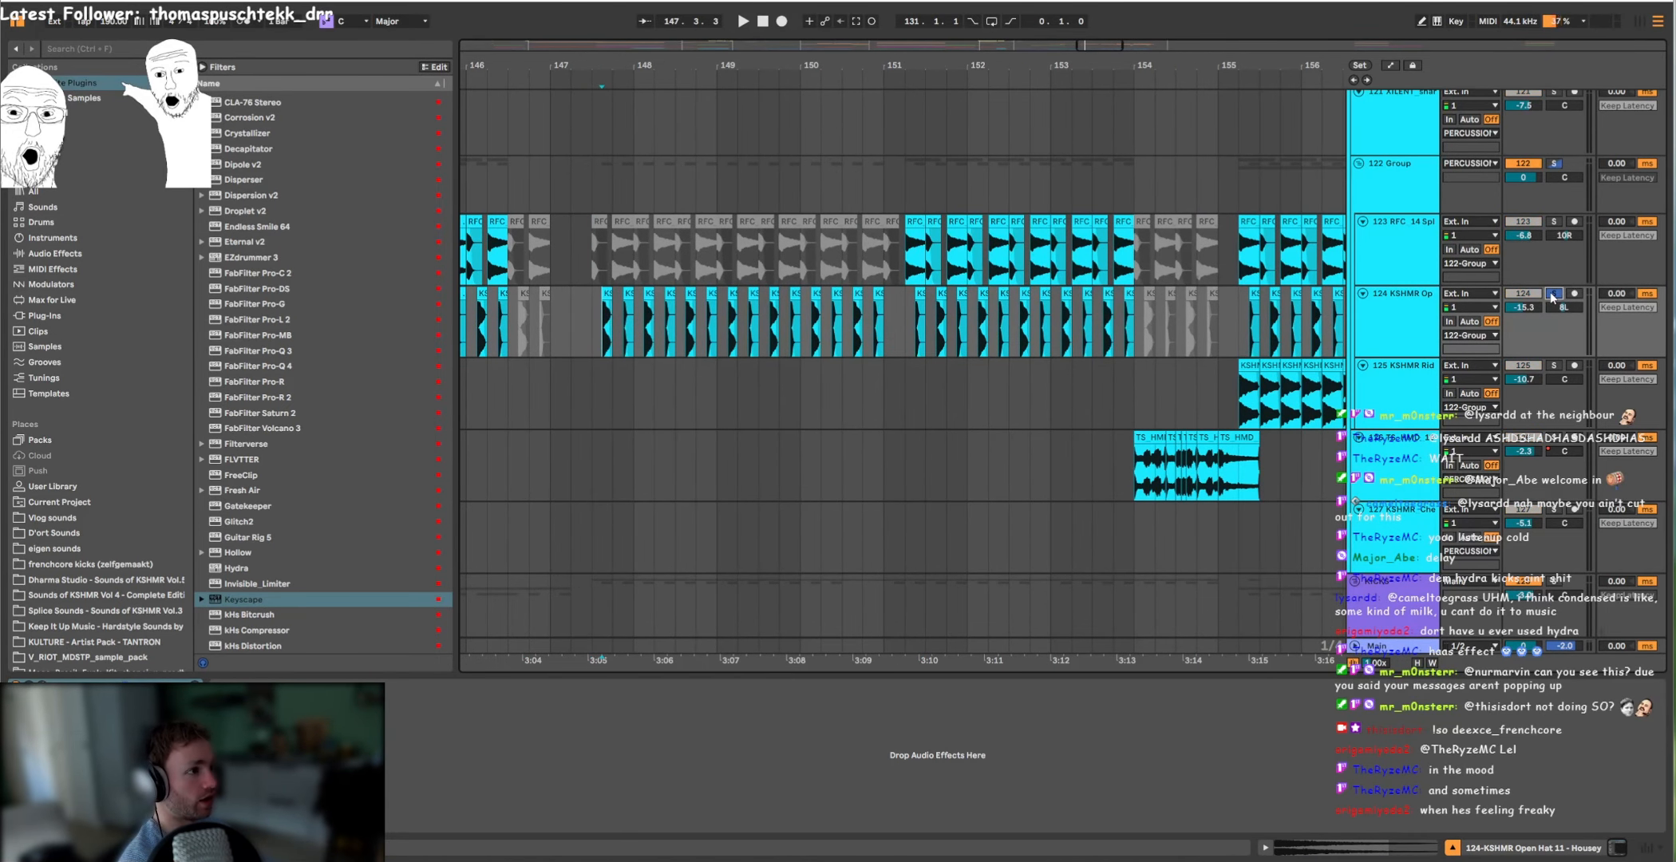
key("space")
Step: Solo 122 Group and play its splash and open hat layers from bar 151
key("space")
left_click(900, 257)
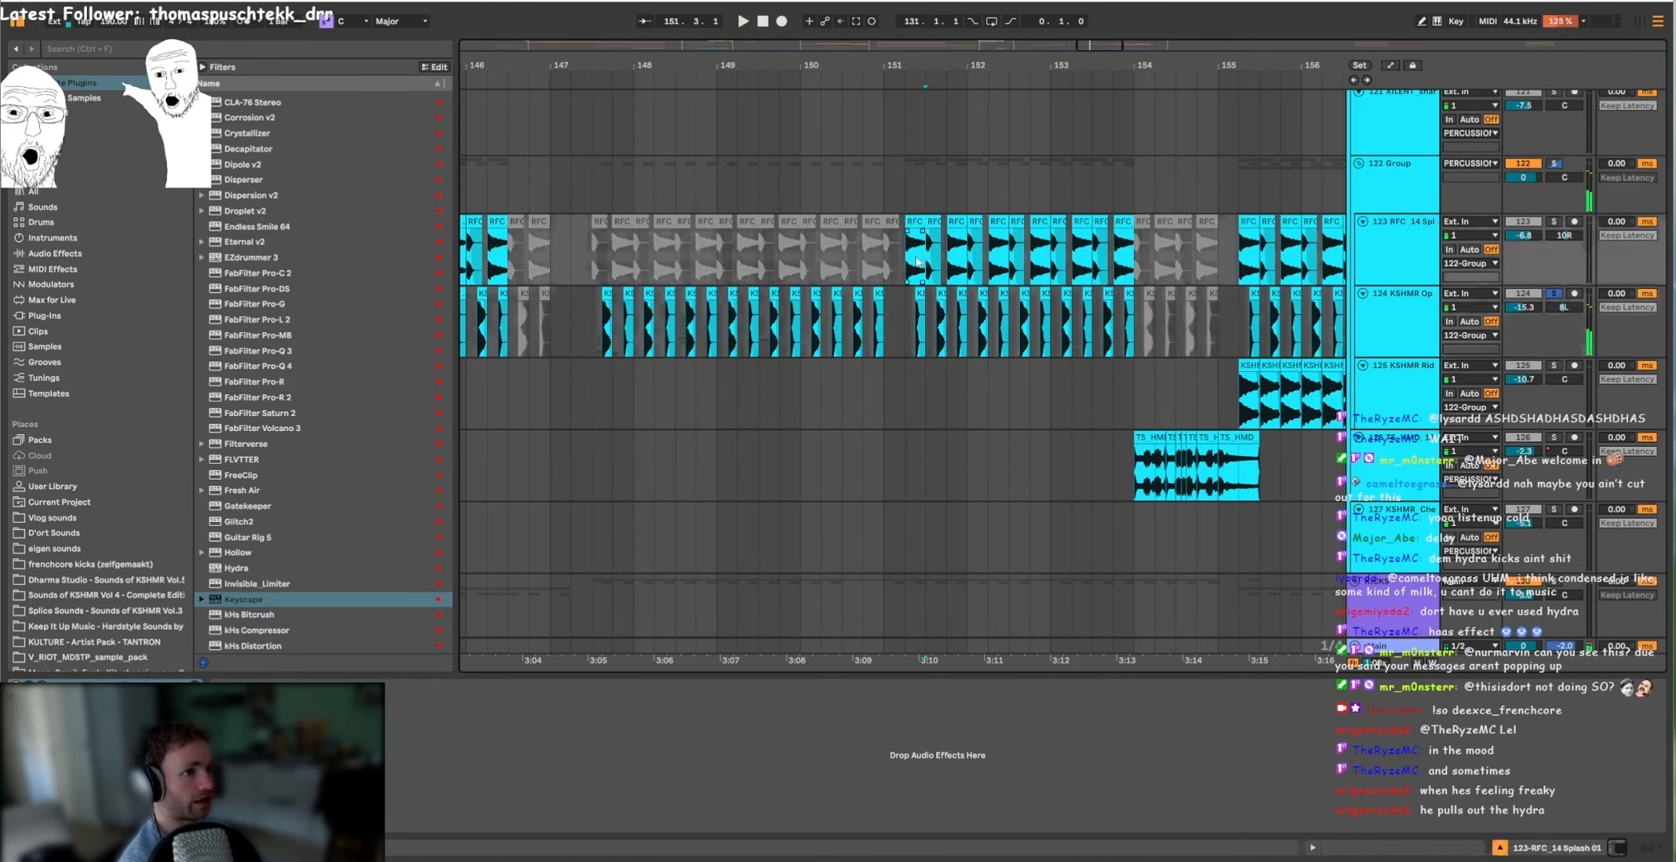
left_click(1556, 162)
Step: Solo the 126 TS_HMD drum loop alongside 122 Group and play both from bar 159
key("space")
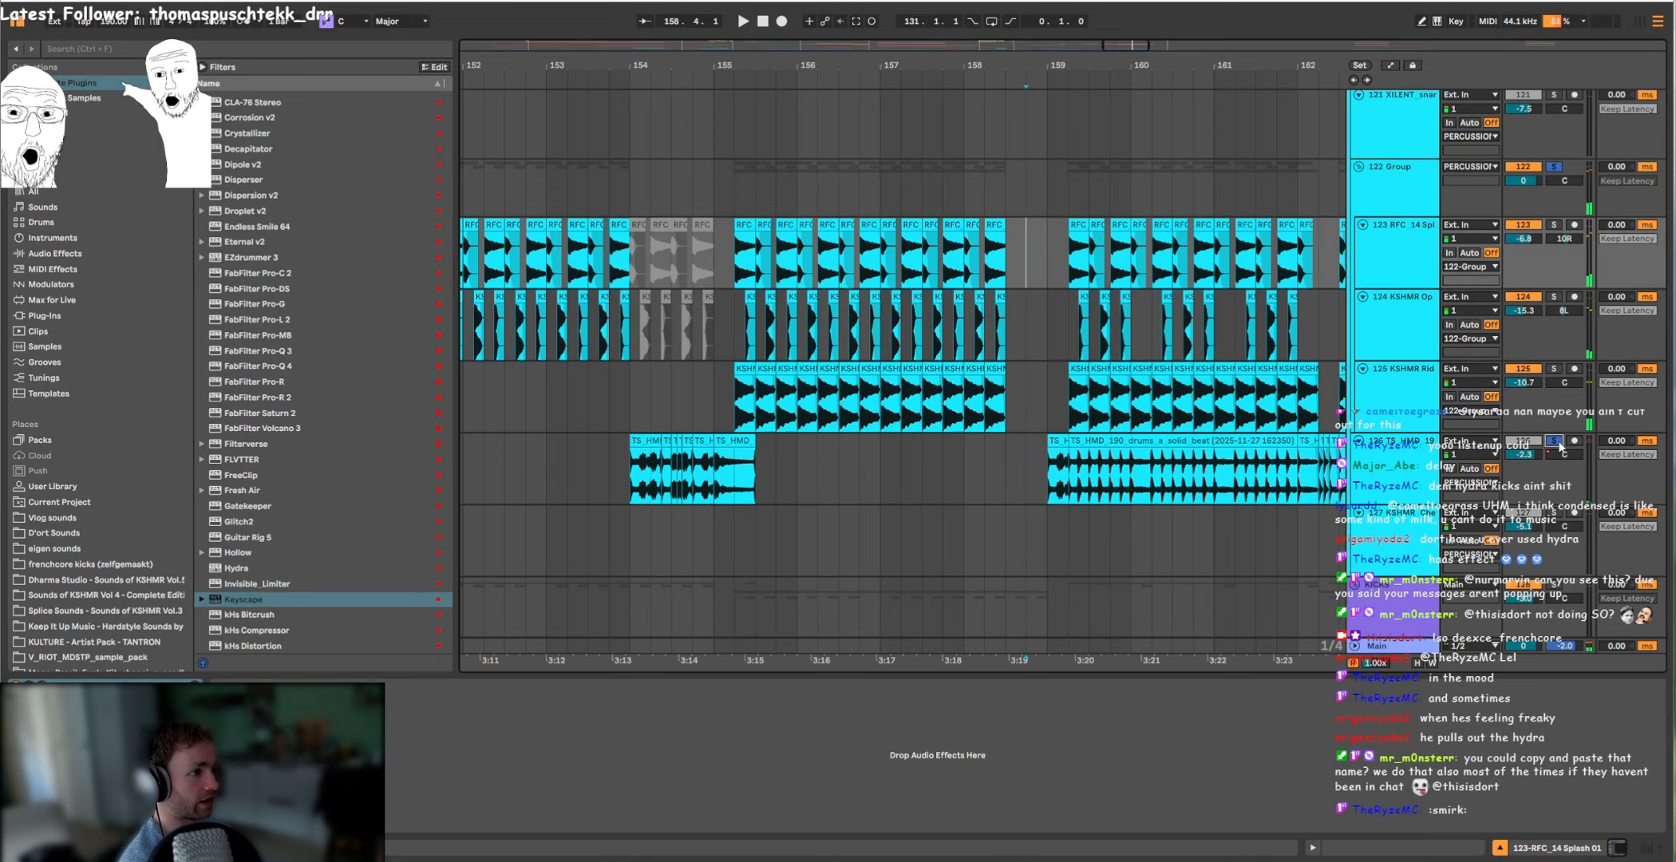
key("space")
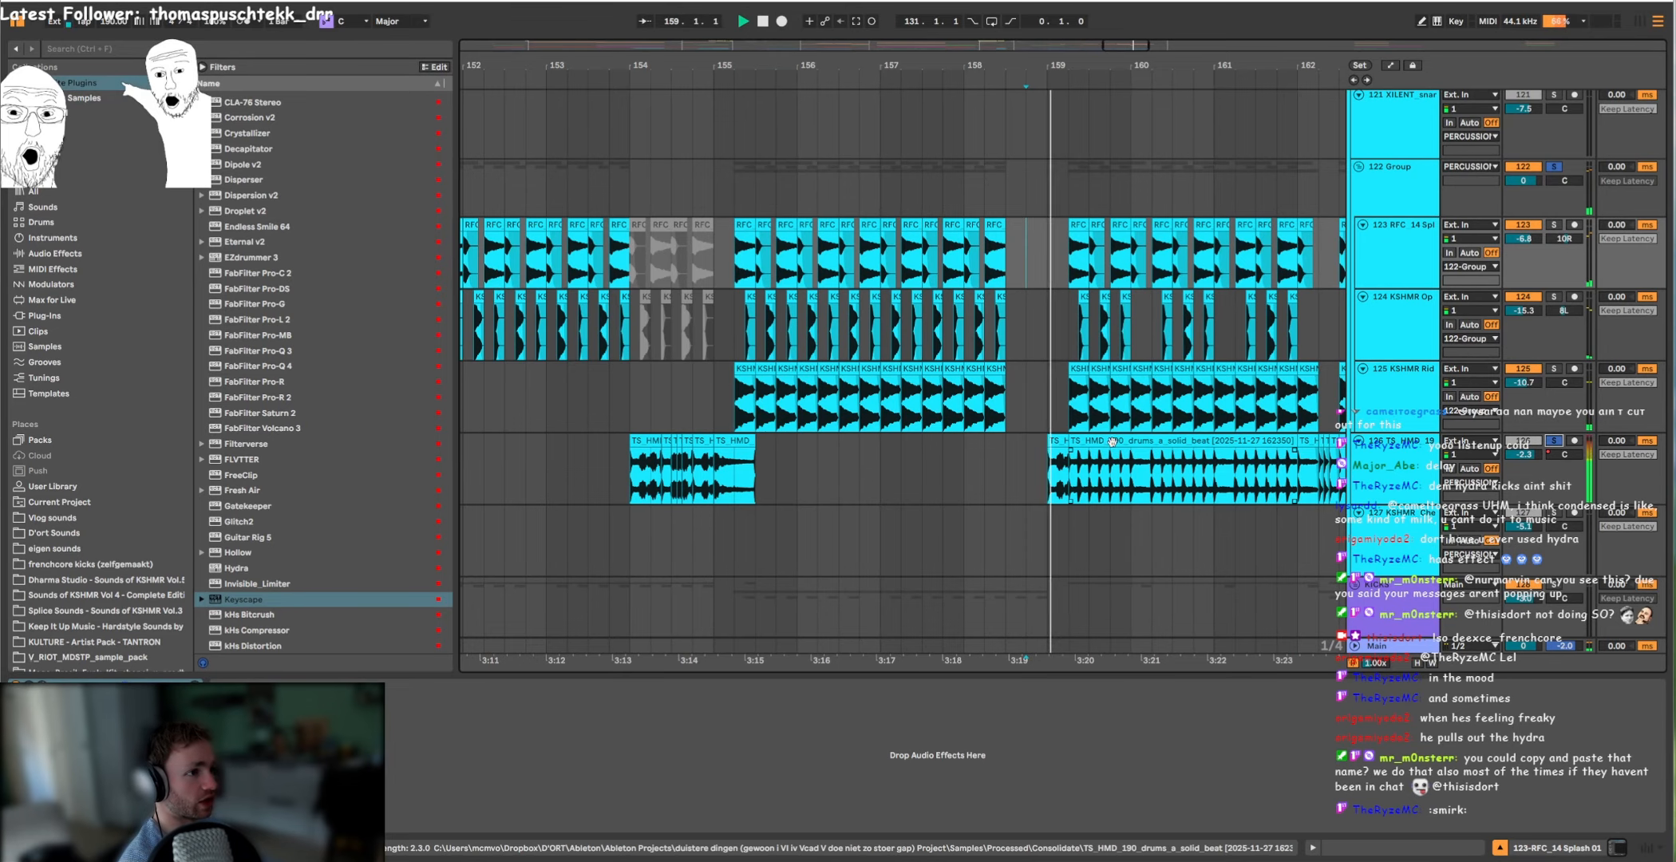
left_click_drag(1151, 434, 1026, 420)
scroll(959, 431, "down", 3)
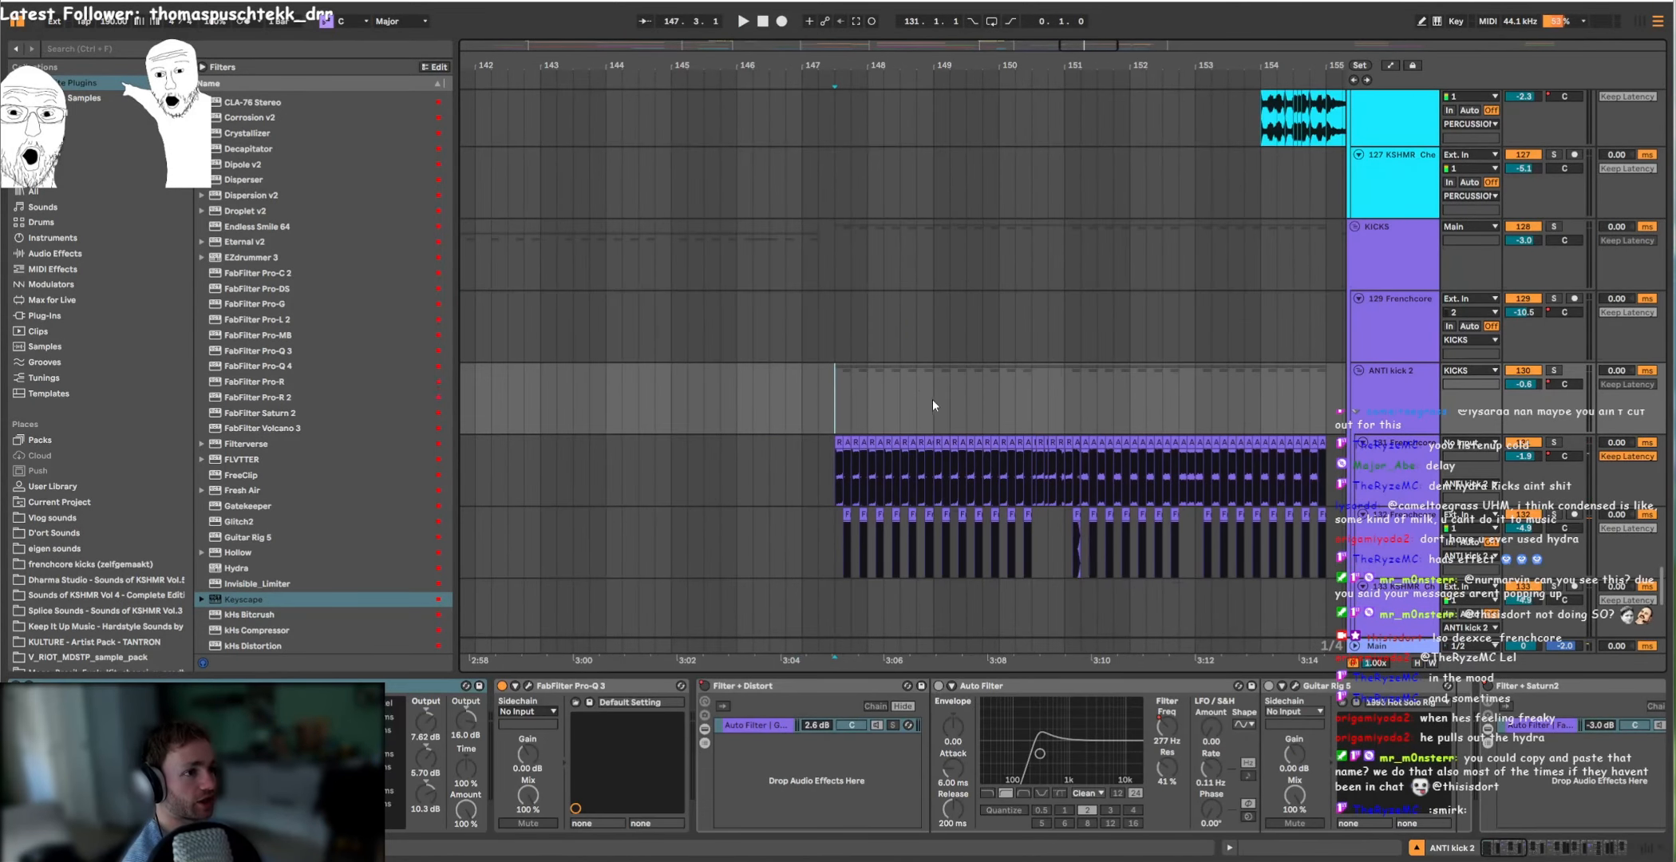
left_click_drag(932, 405, 919, 293)
Step: Look through the FX and SYNTHS tracks for the clips leading up to bar 163
scroll(920, 293, "down", 3)
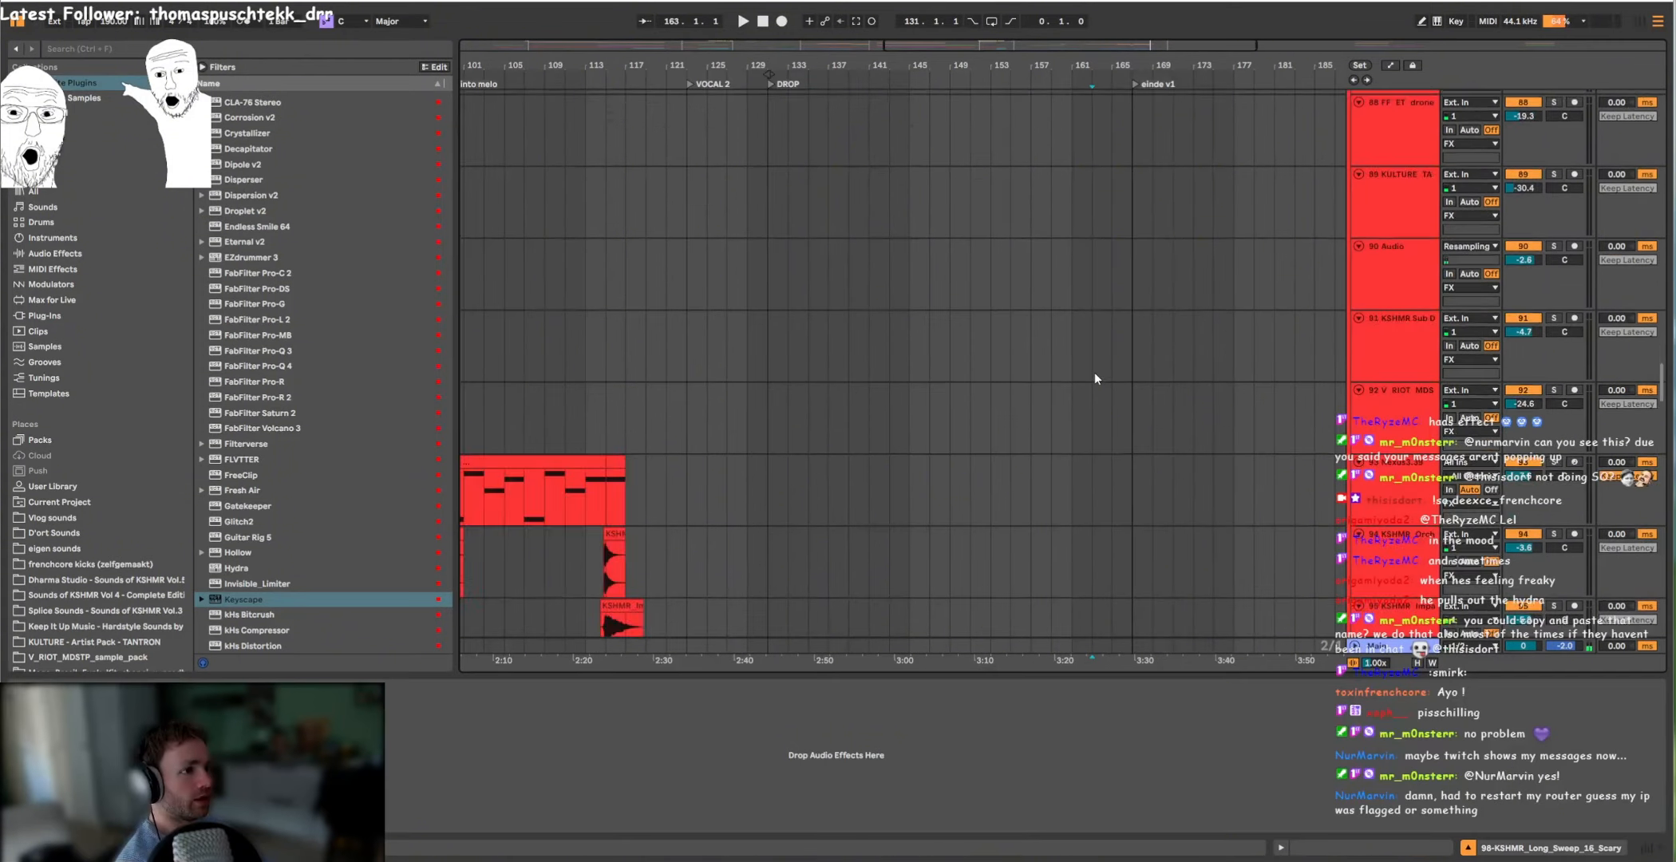
scroll(1094, 375, "up", 10)
scroll(1086, 389, "down", 5)
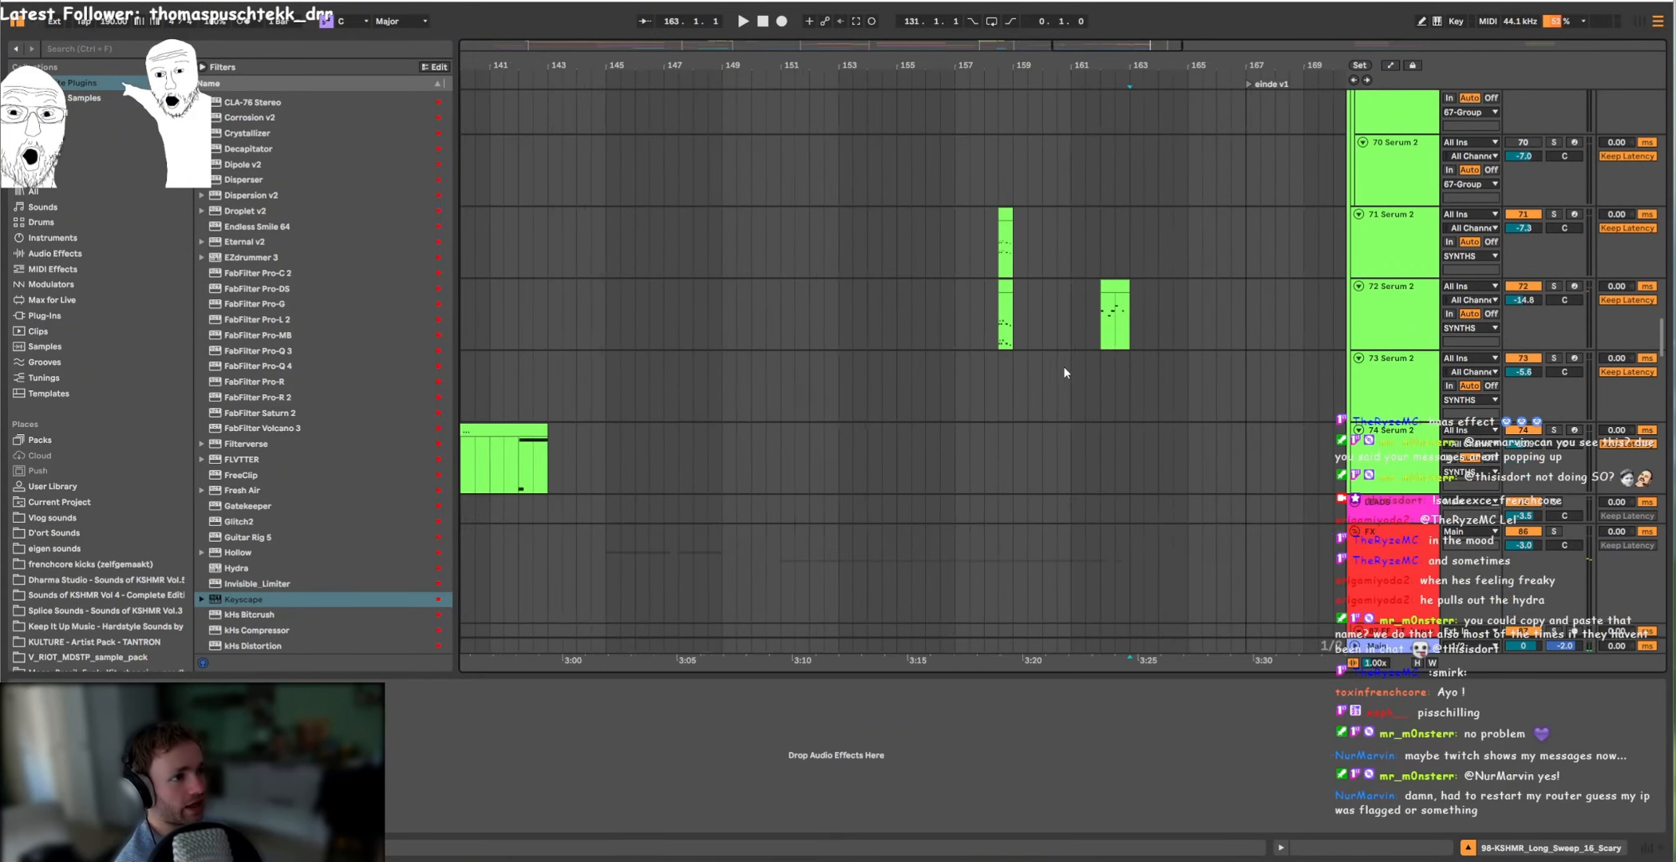